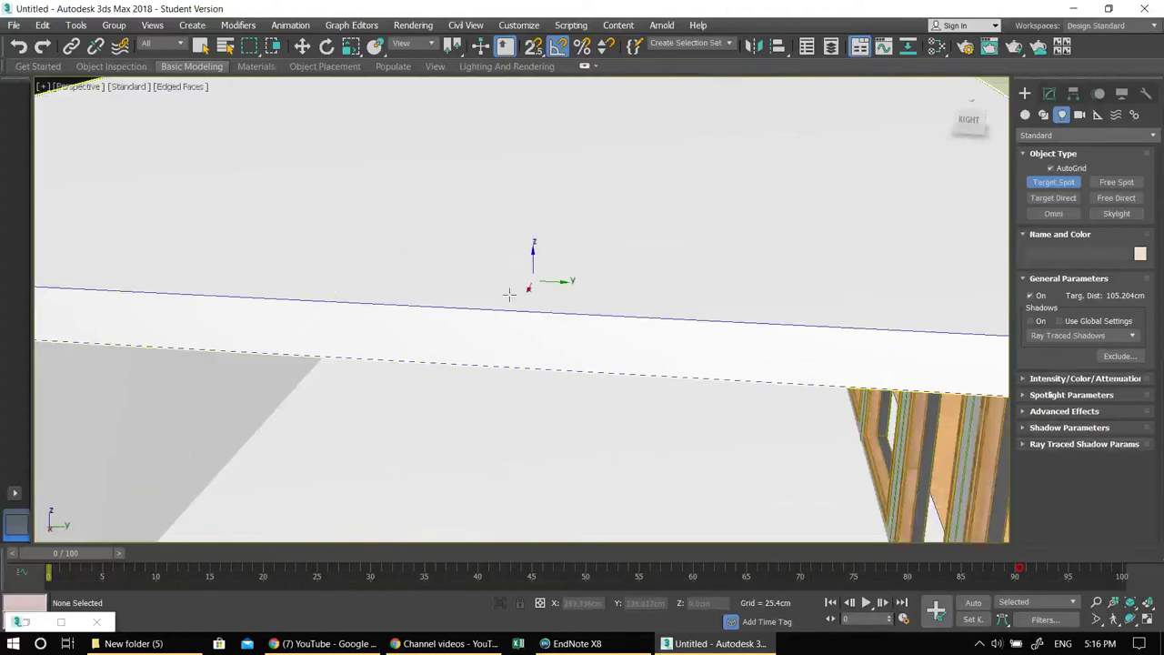
Examine the teapot inside the room and the exterior of the building with its roof and beams.
right_click(547, 652)
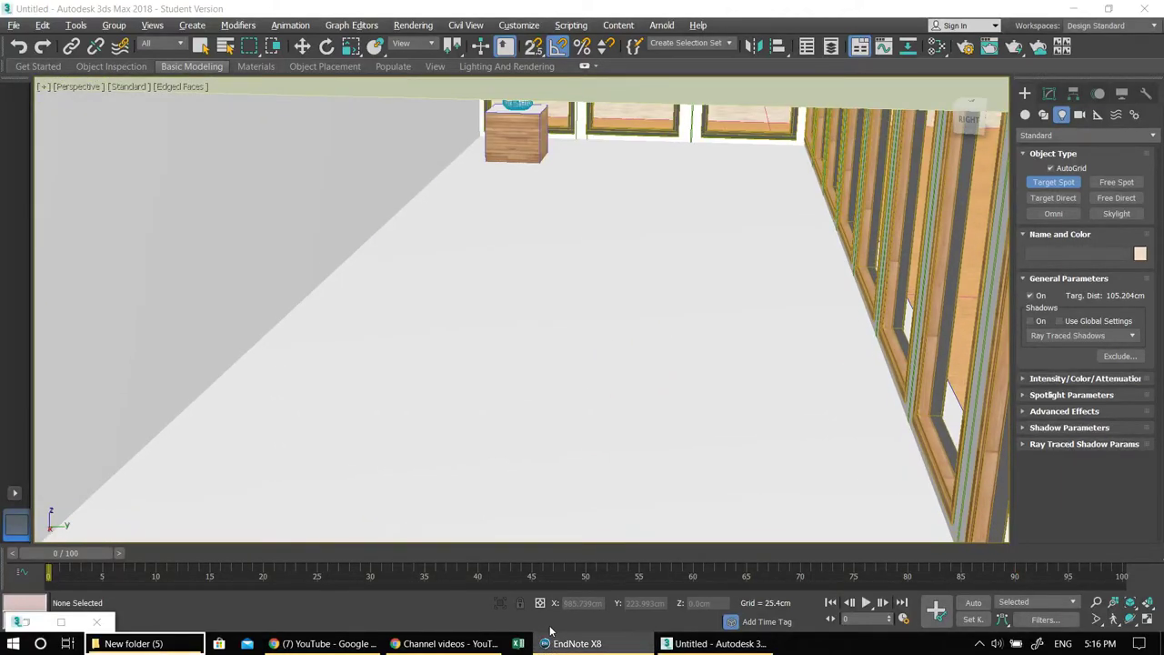
middle_click_drag(799, 411, 792, 411)
middle_click_drag(673, 401, 676, 348, "alt")
right_click(676, 349)
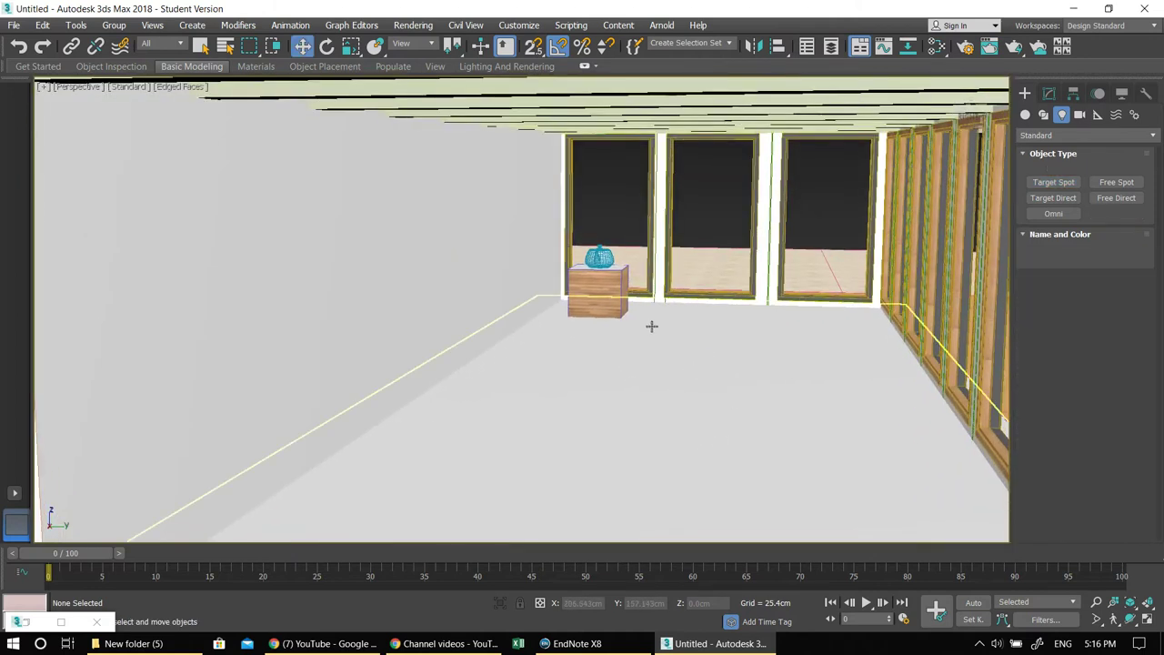
left_click(605, 259)
key("z")
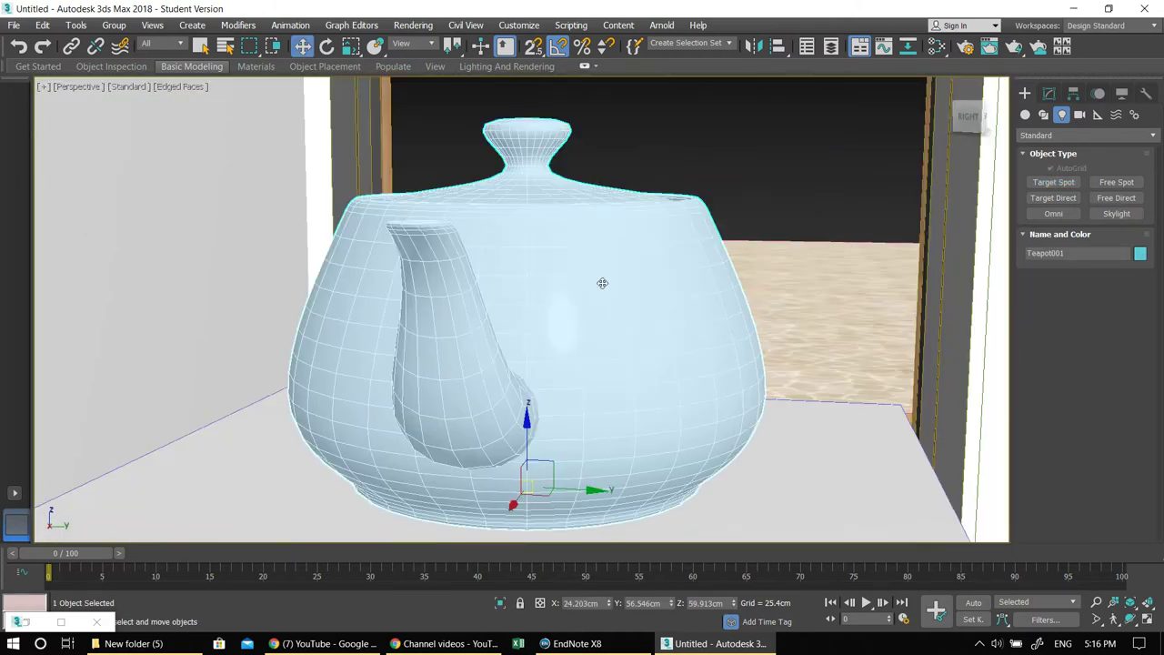
scroll(614, 296, "down", 8)
middle_click_drag(773, 342, 652, 381, "alt")
scroll(746, 360, "down", 1)
scroll(746, 360, "down", 2)
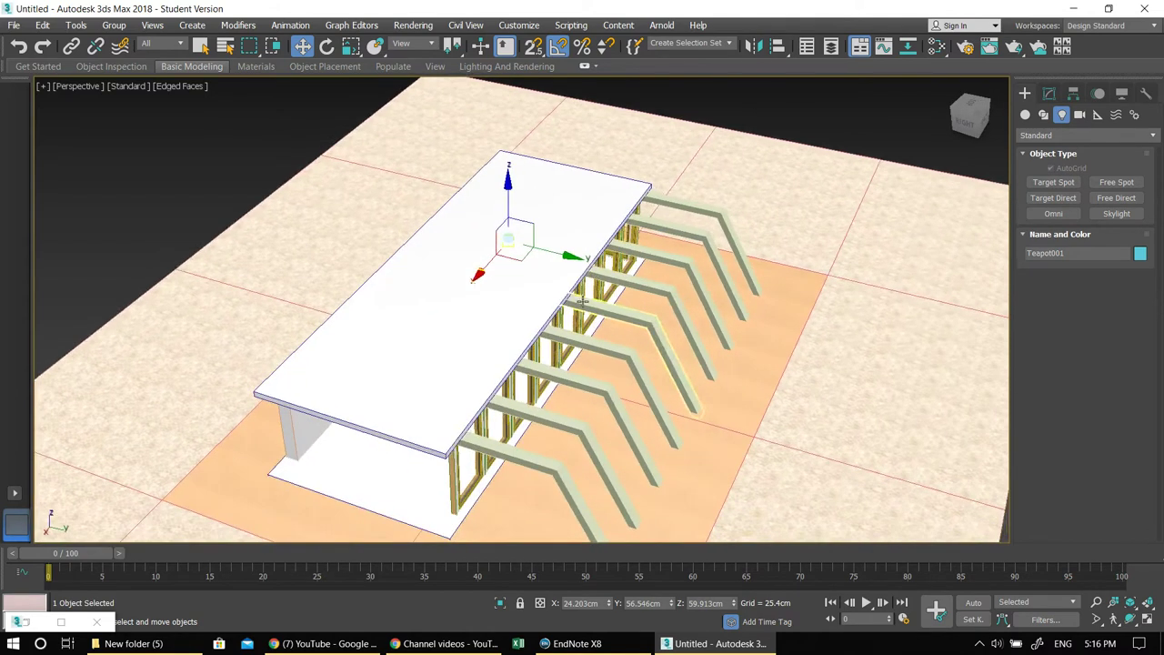
middle_click_drag(560, 368, 579, 283, "alt")
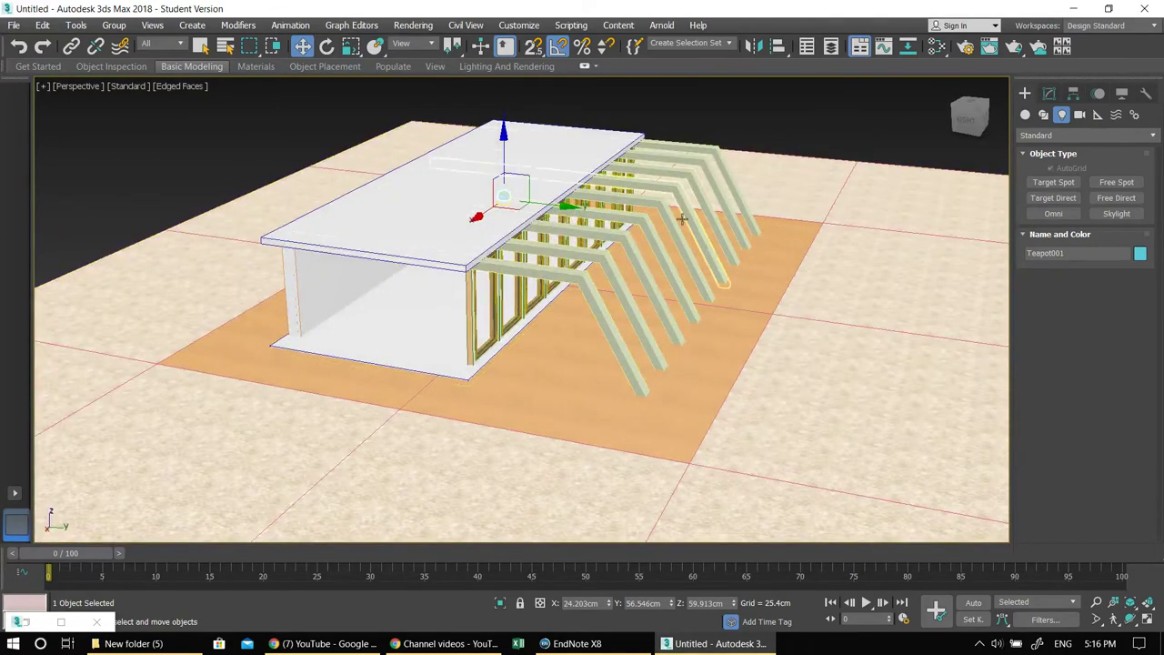
Select the teapot on the wooden box inside the room and frame both objects in the perspective view.
scroll(460, 288, "up", 10)
middle_click_drag(561, 276, 582, 294, "alt")
left_click(565, 165)
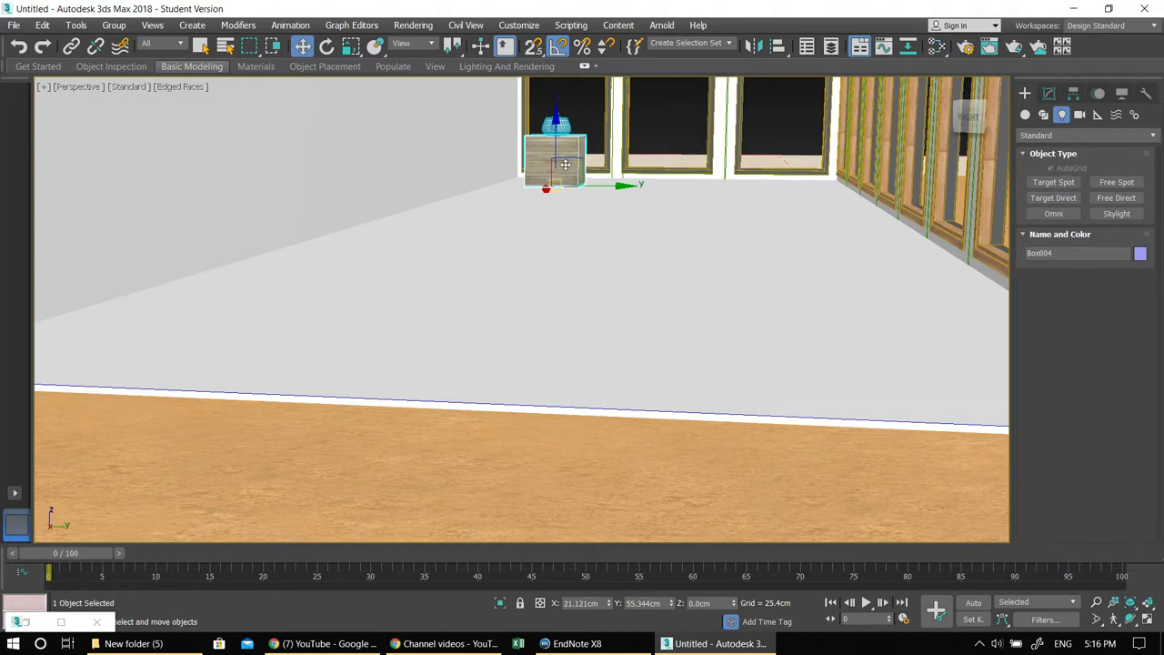
key("z")
scroll(685, 246, "down", 5)
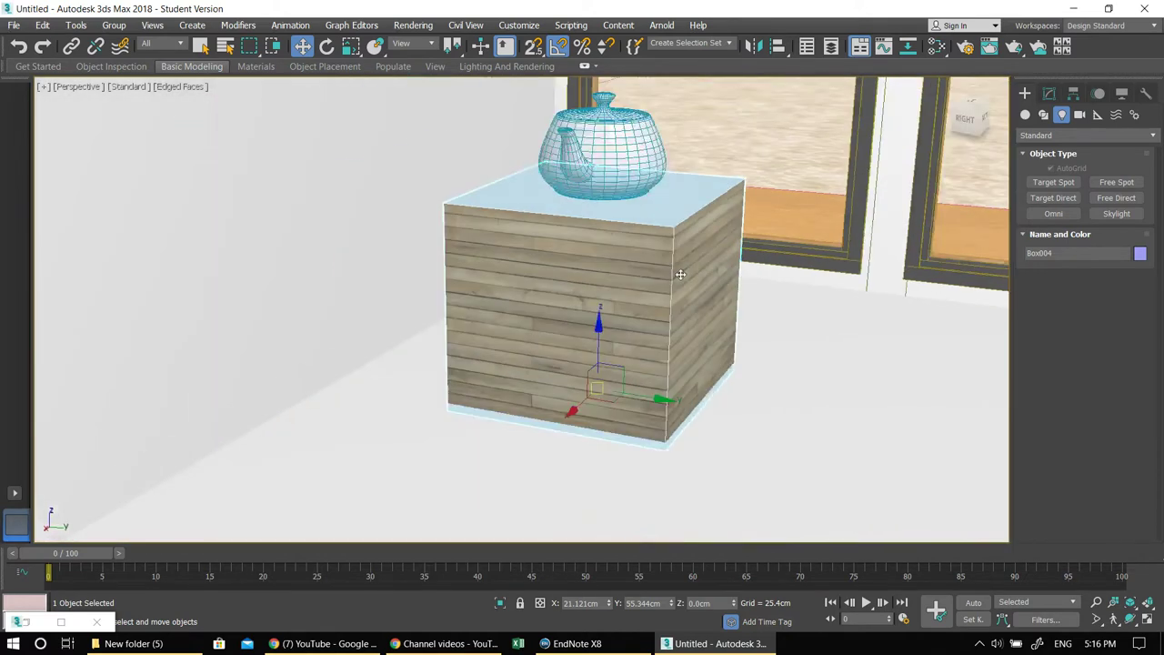
middle_click_drag(681, 270, 656, 204, "alt")
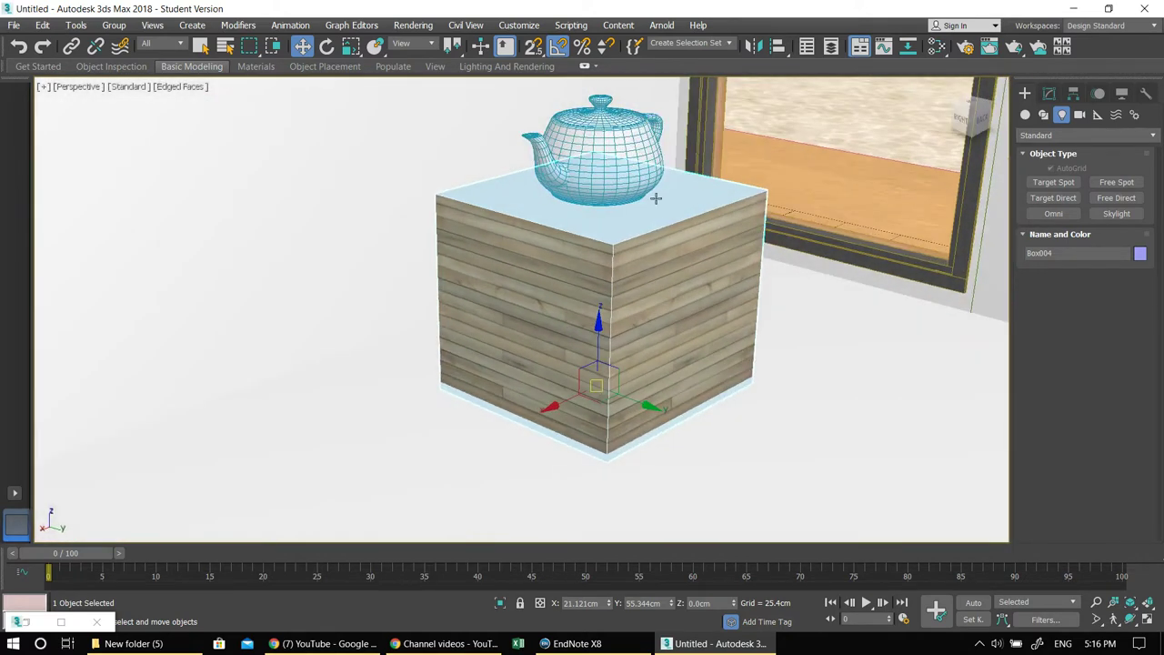
left_click(614, 195)
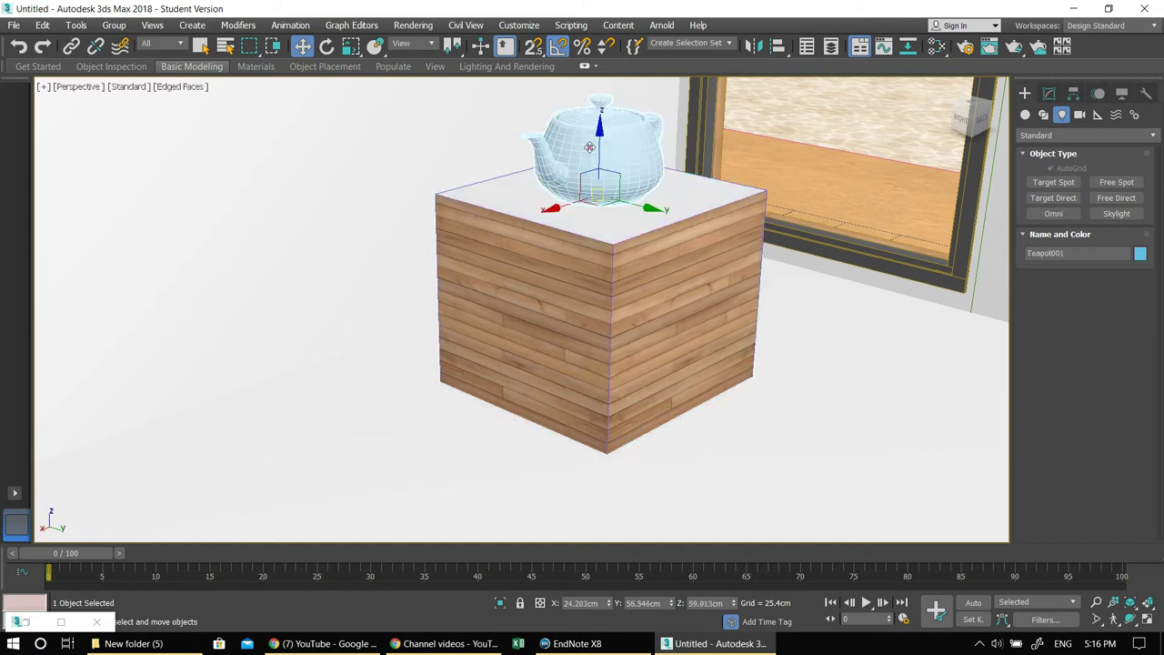
middle_click_drag(618, 347, 633, 338, "alt")
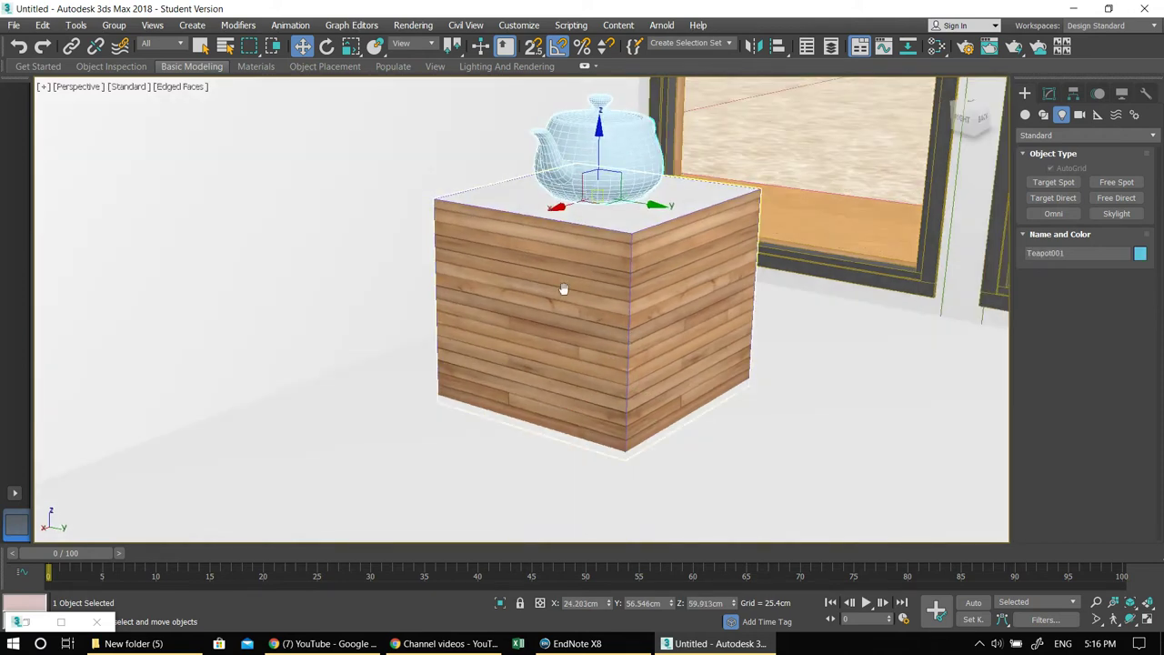
middle_click_drag(564, 288, 509, 369)
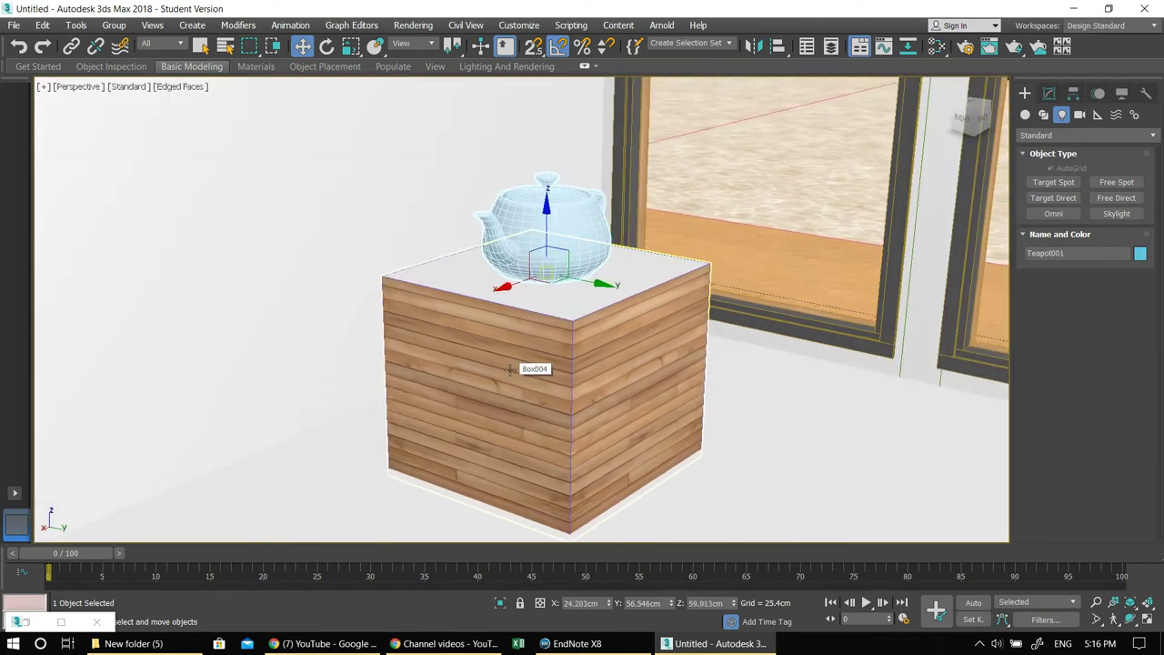
Add a new Architectural material to the Slate Material Editor graph, look through the material templates, and minimize the editor.
key("m")
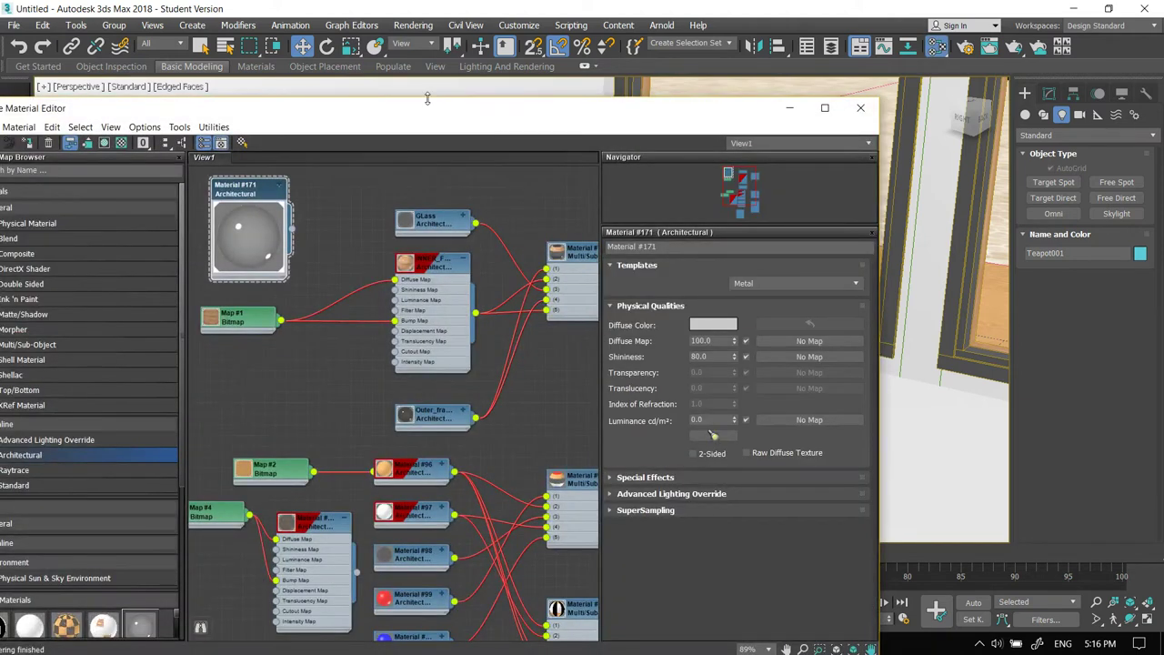
left_click_drag(398, 122, 655, 47)
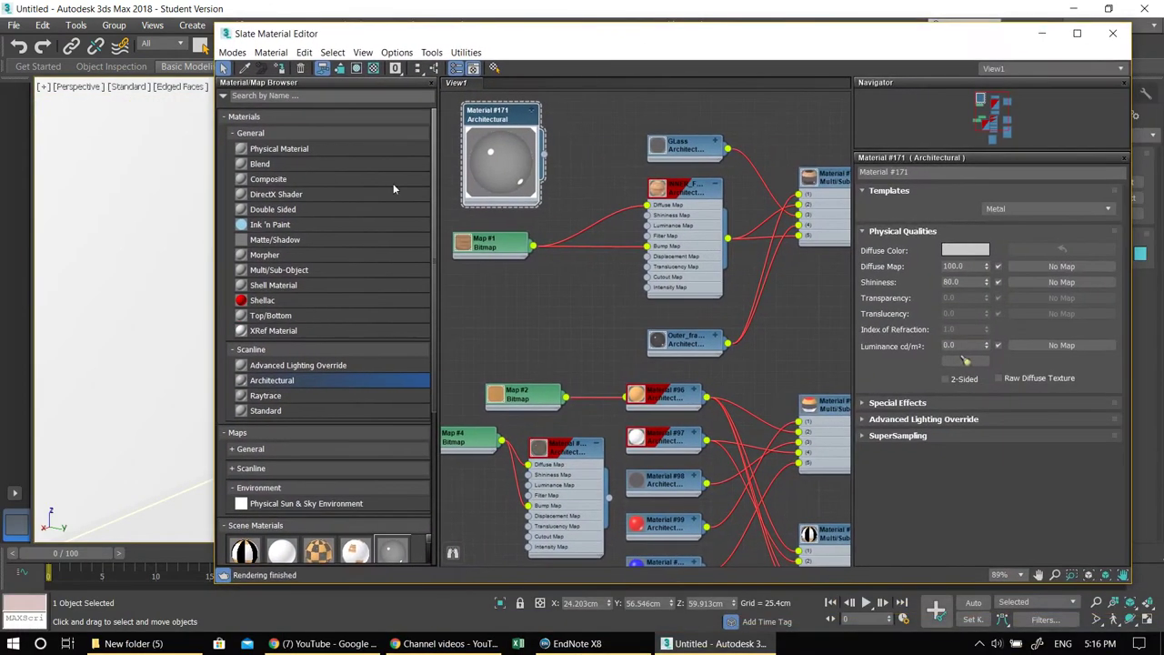
double_click(270, 382)
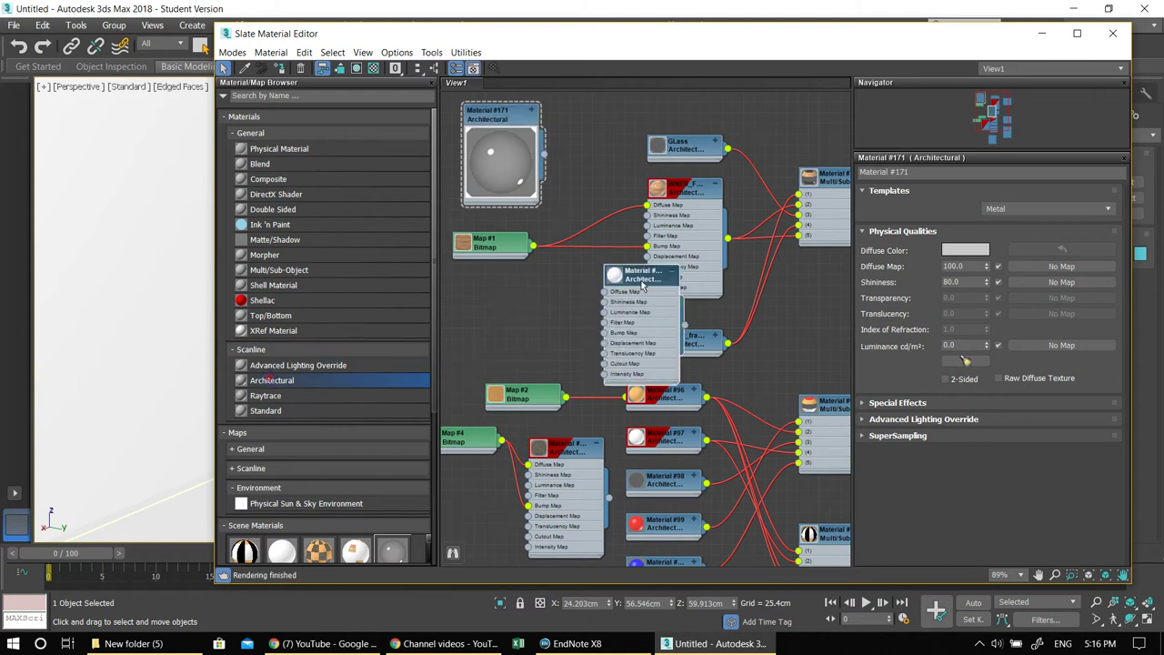
left_click_drag(644, 284, 472, 312)
left_click(1074, 210)
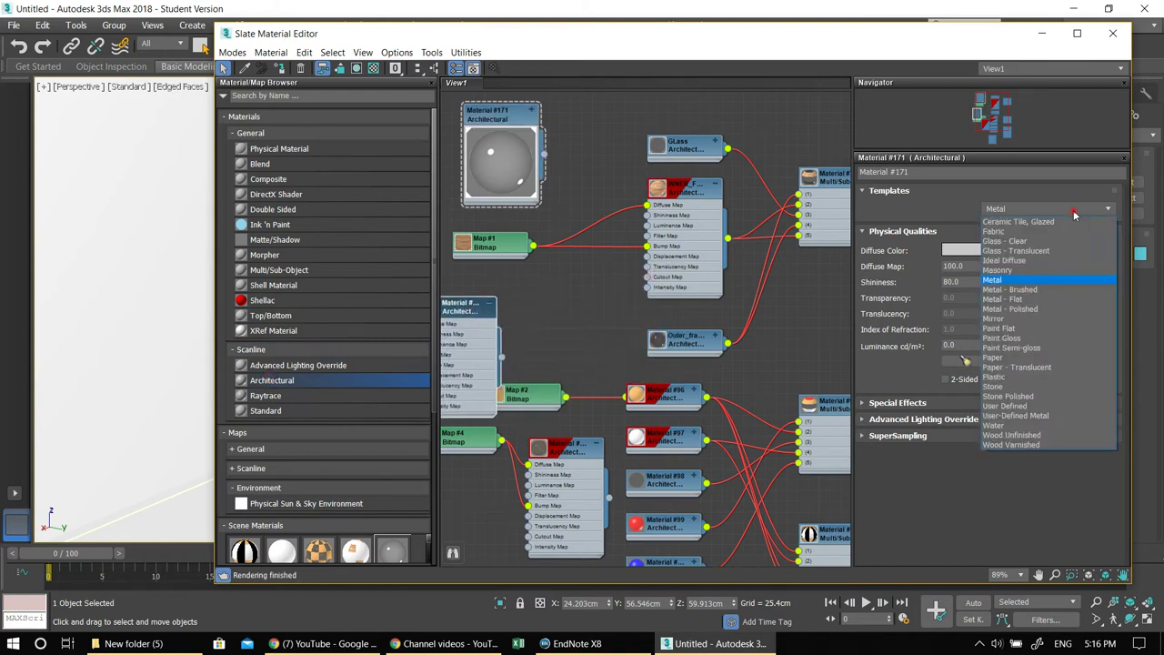
left_click(1045, 37)
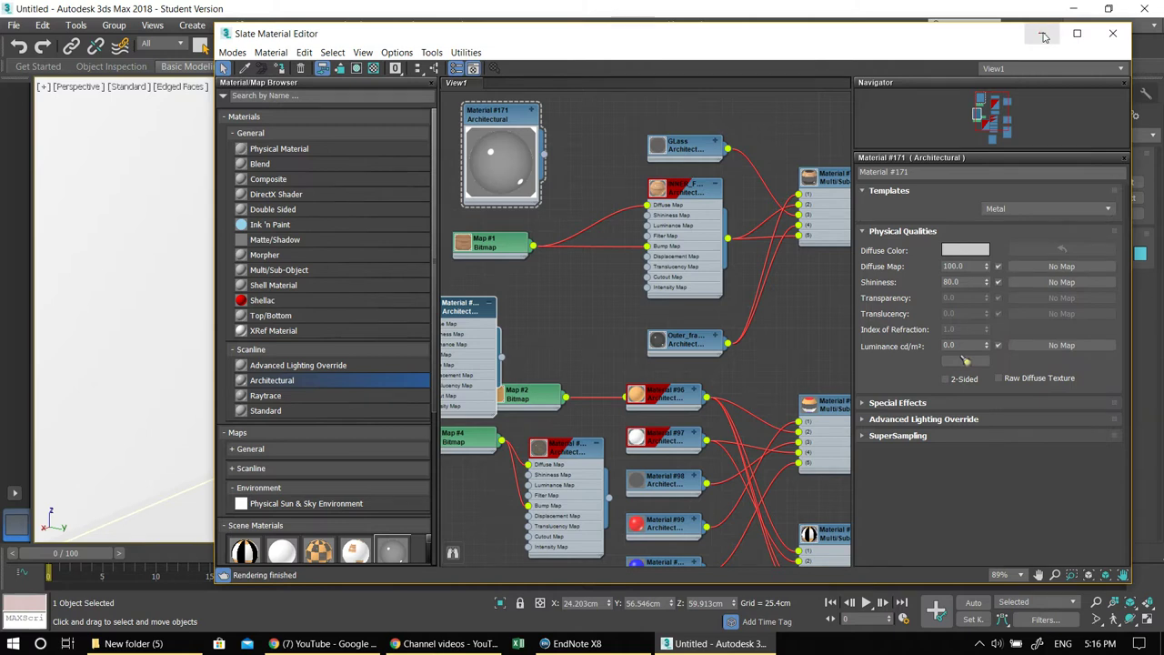
left_click(1044, 36)
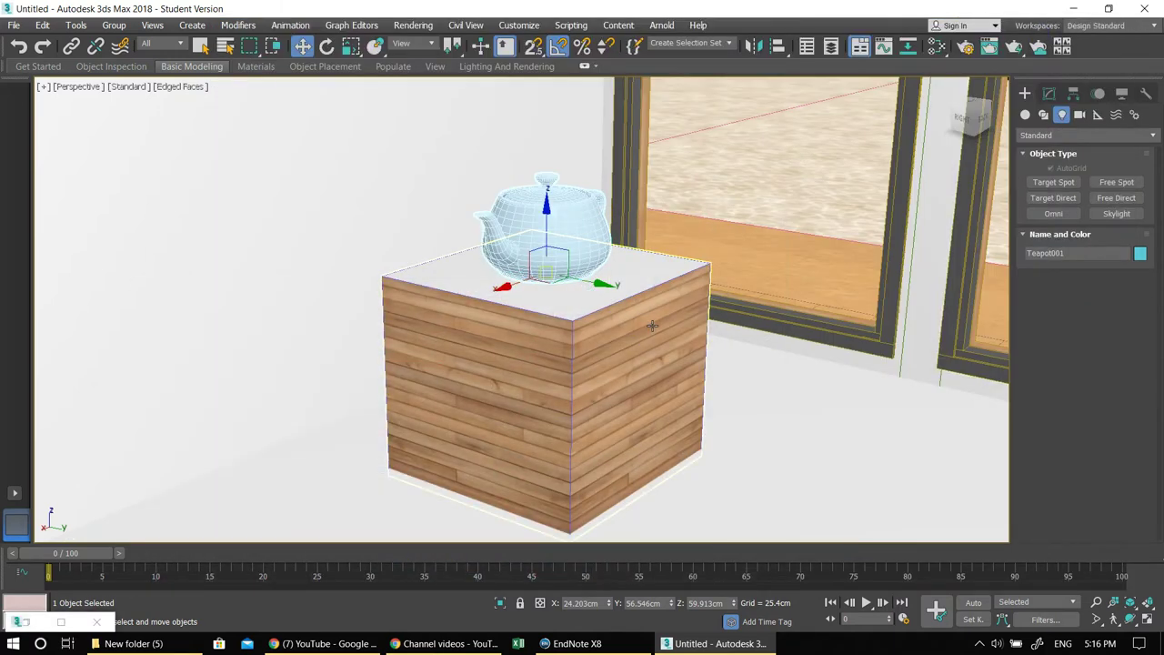
Create a Target Spot light in the Left view, aimed straight down at the teapot with a target distance of about 151 cm.
middle_click_drag(608, 337, 538, 373, "alt")
key("alt+w")
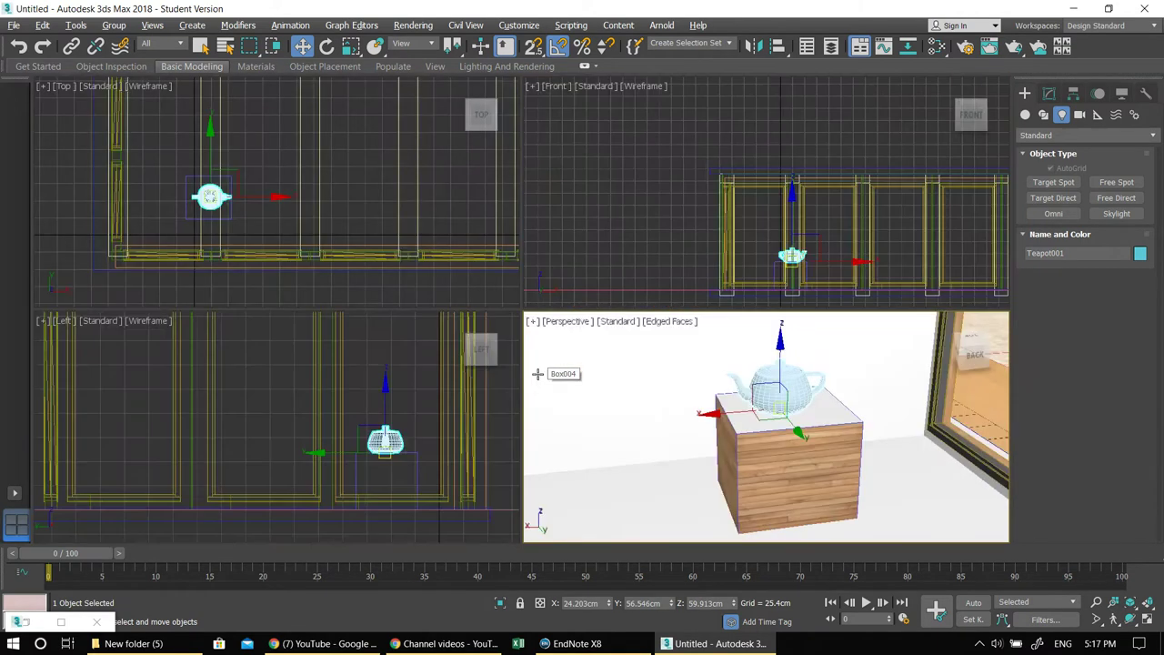
right_click(453, 392)
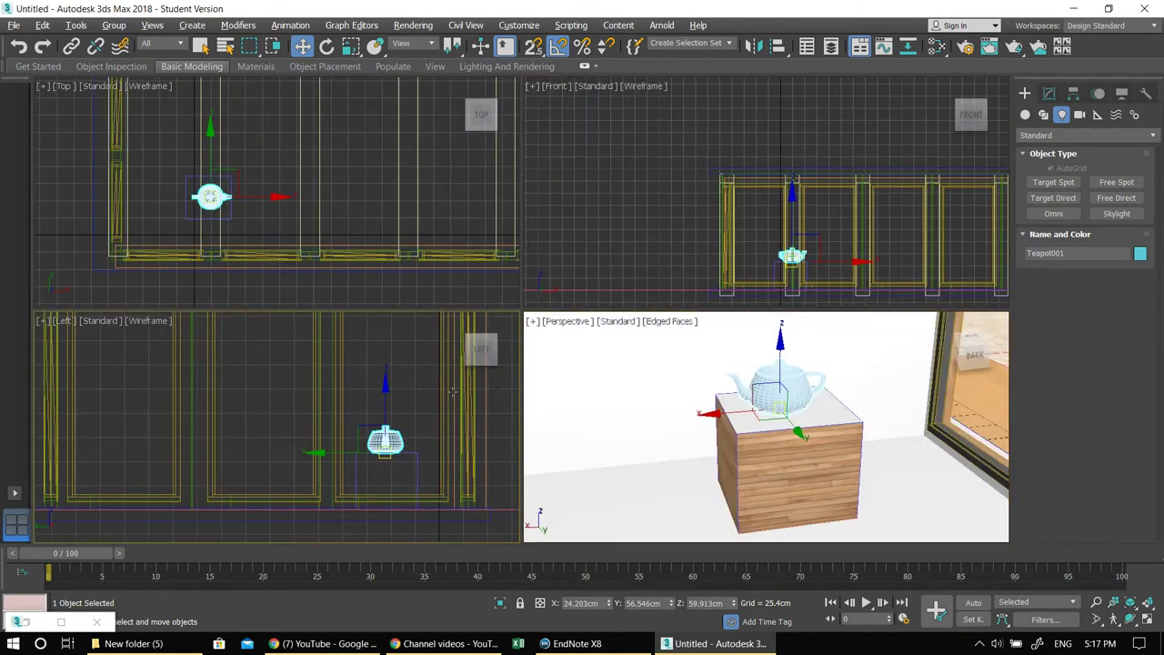
key("alt+w")
middle_click_drag(535, 331, 444, 386)
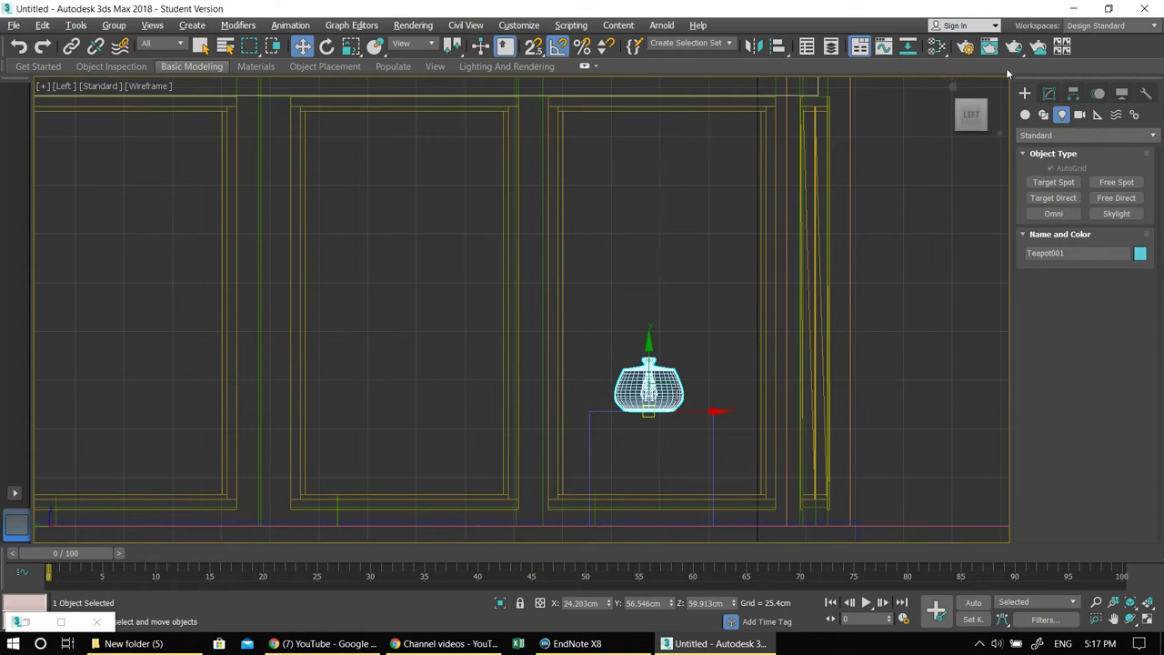
left_click(1026, 115)
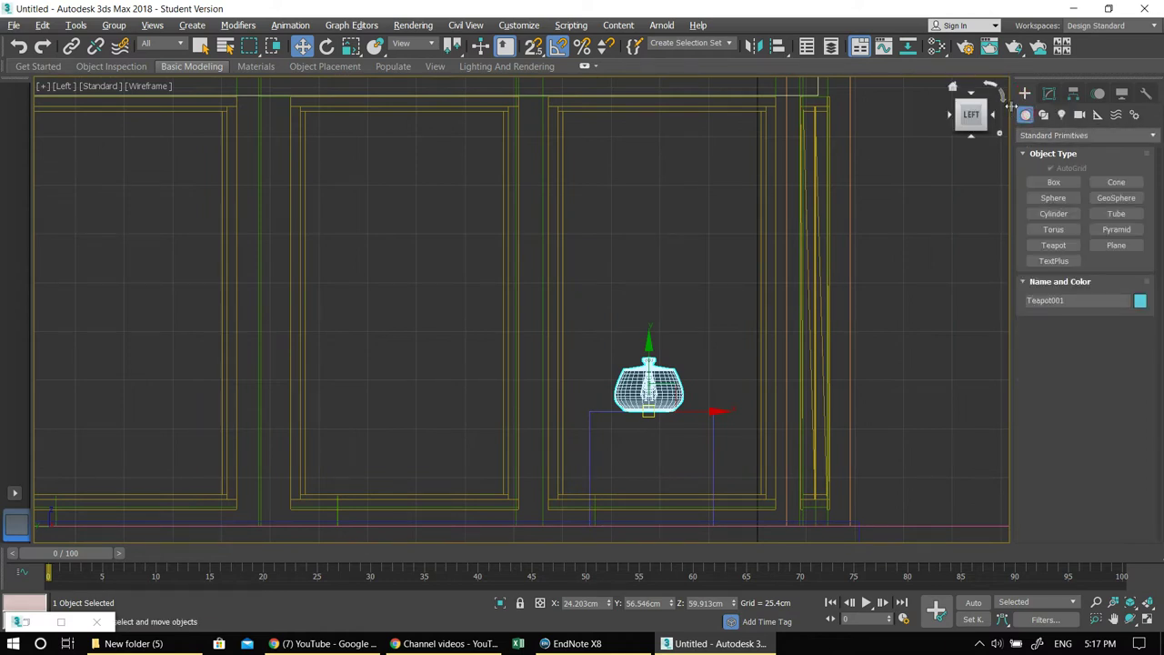
left_click(1043, 114)
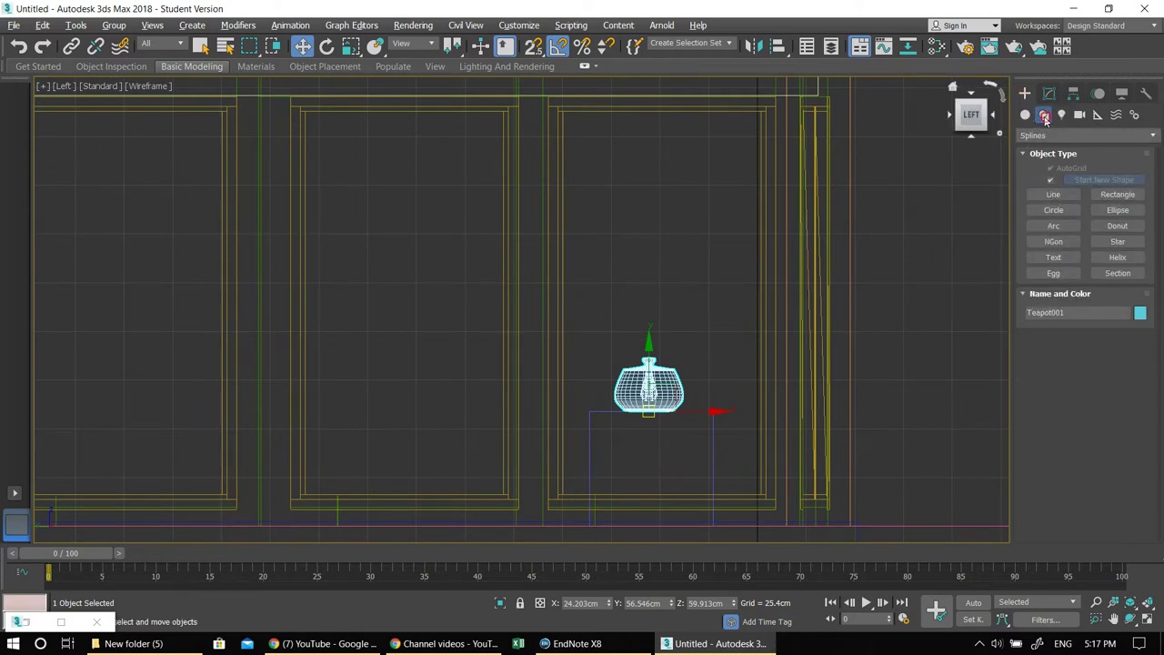
left_click(1061, 117)
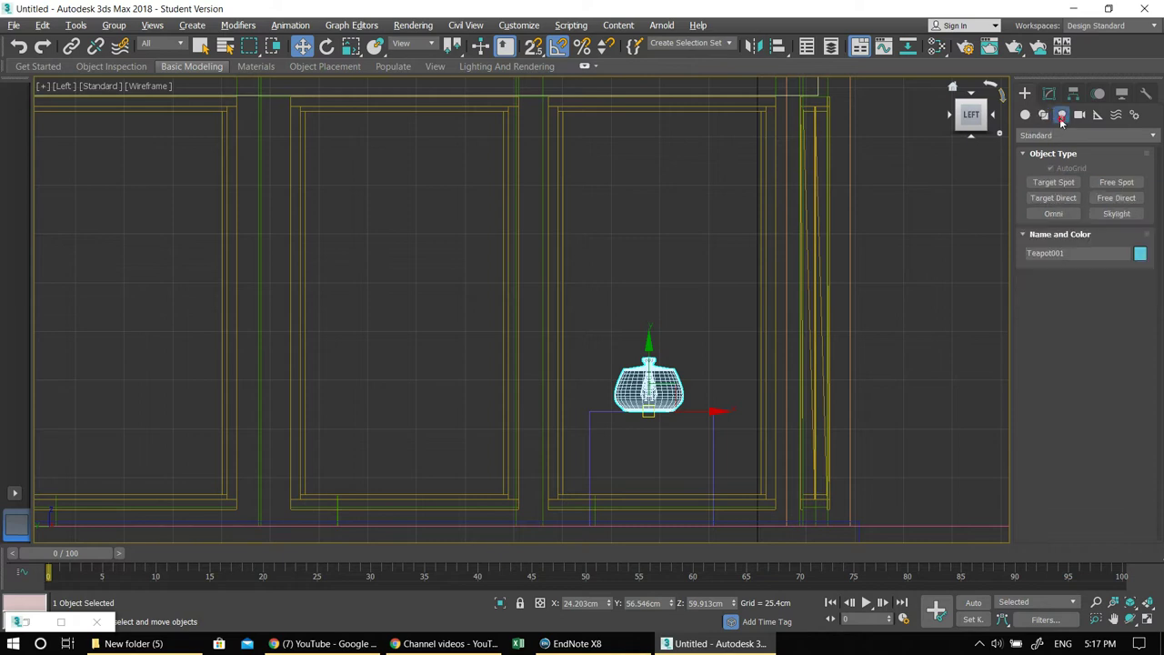
left_click(1058, 184)
middle_click_drag(765, 247, 720, 259)
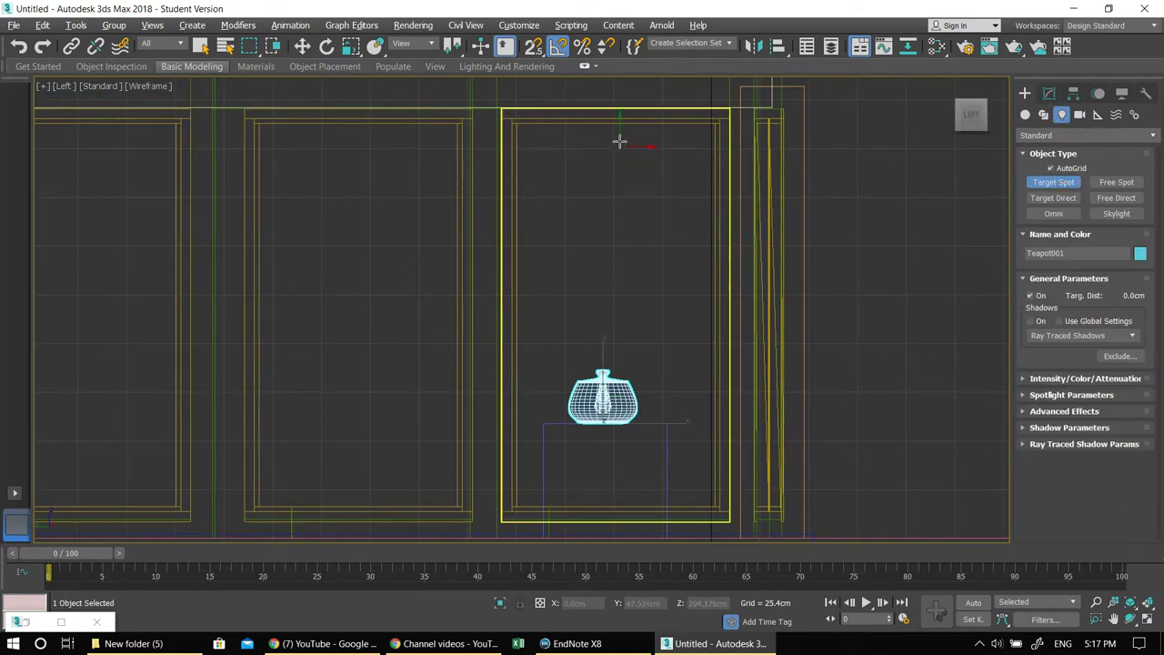
left_click_drag(613, 123, 628, 423)
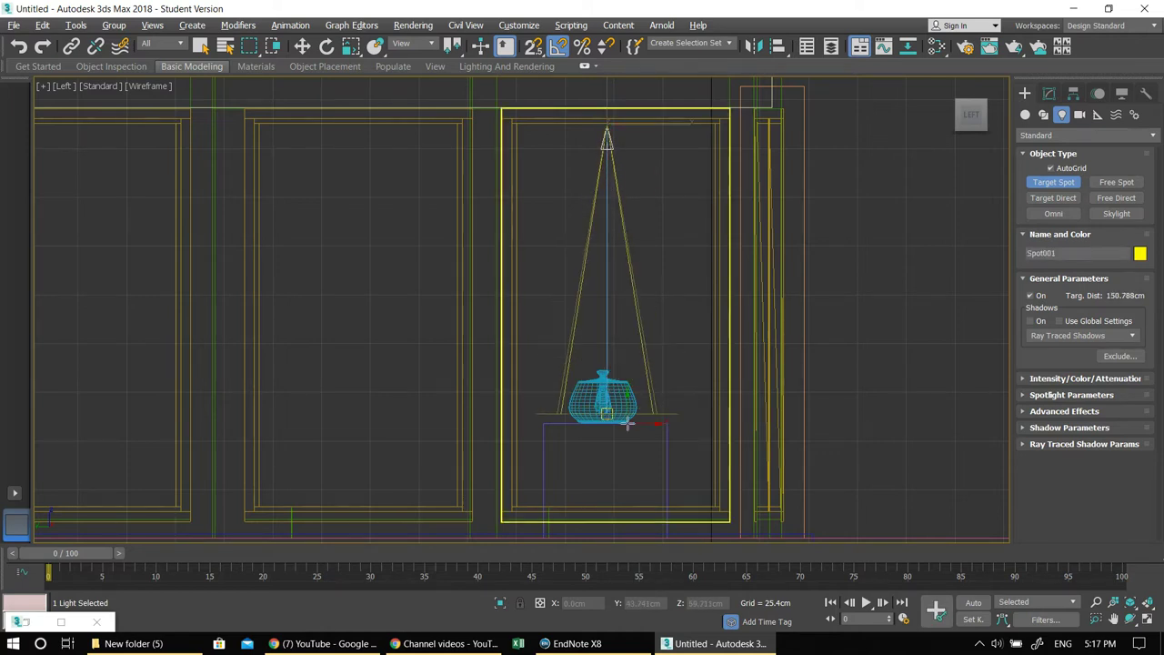
Move the spotlight source slightly along Y in the Top view to line it up with the teapot's center.
key("alt+w")
right_click(818, 337)
key("alt+w")
right_click(715, 329)
key("alt+w")
right_click(467, 285)
key("alt+w")
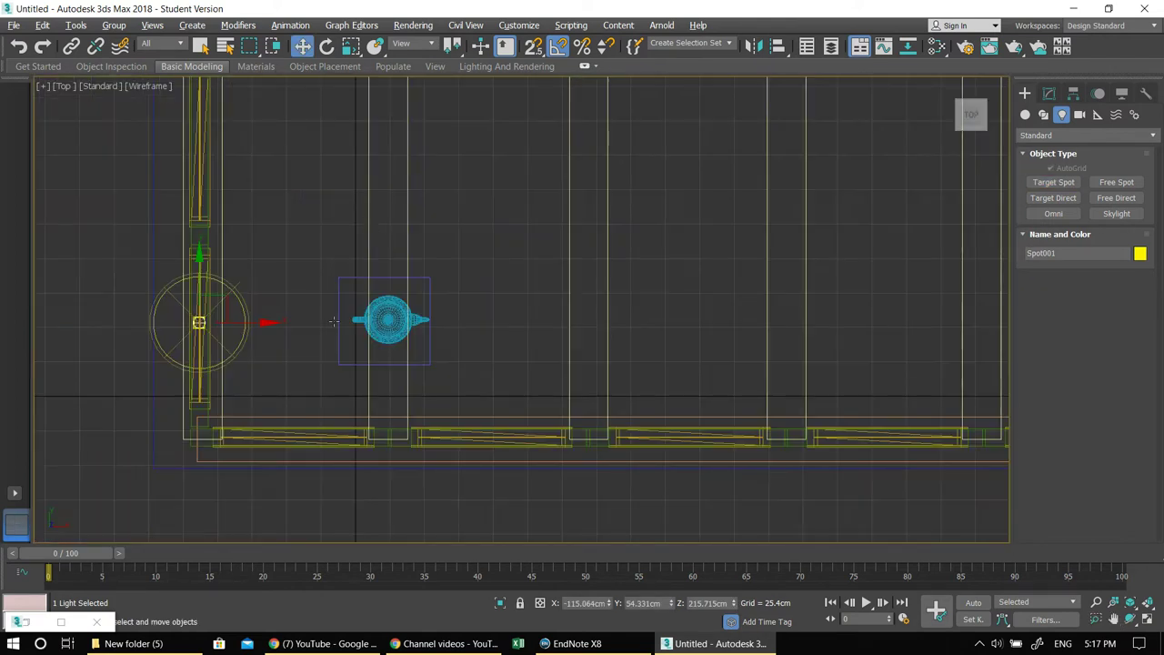
mouse_move(200, 323)
left_mouse_down()
mouse_move(296, 322)
mouse_move(182, 333)
mouse_move(190, 297)
mouse_move(206, 331)
mouse_move(219, 273)
mouse_move(168, 377)
mouse_move(182, 247)
mouse_move(239, 343)
mouse_move(196, 322)
mouse_move(236, 315)
mouse_move(254, 342)
mouse_move(155, 316)
mouse_move(320, 270)
mouse_move(156, 203)
mouse_move(117, 358)
mouse_move(219, 325)
mouse_move(199, 319)
left_mouse_up()
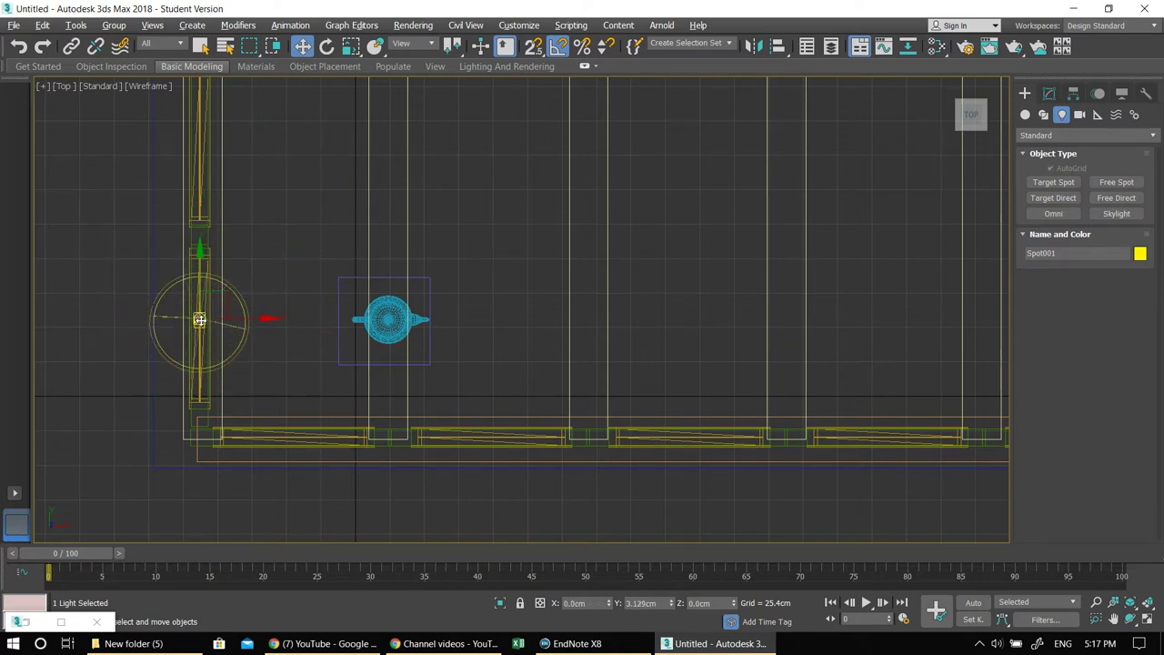
Select the spotlight together with its target and move both along X over the teapot in the Top view.
key("alt+w")
right_click(356, 391)
key("alt+w")
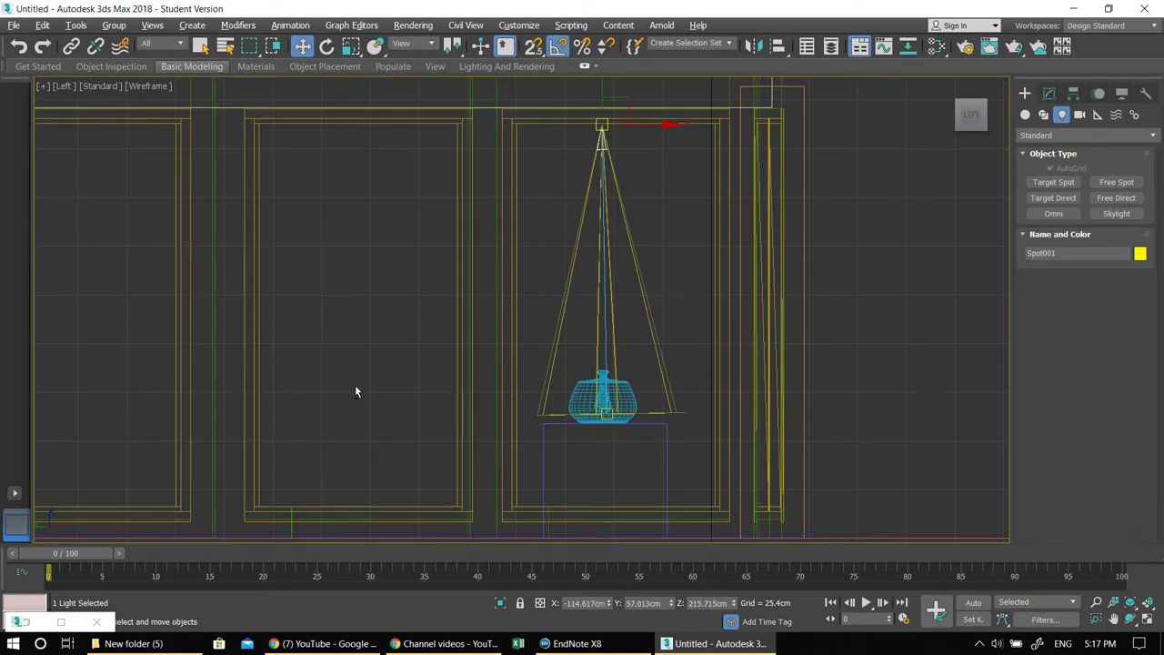
left_click(614, 338)
left_click(602, 338)
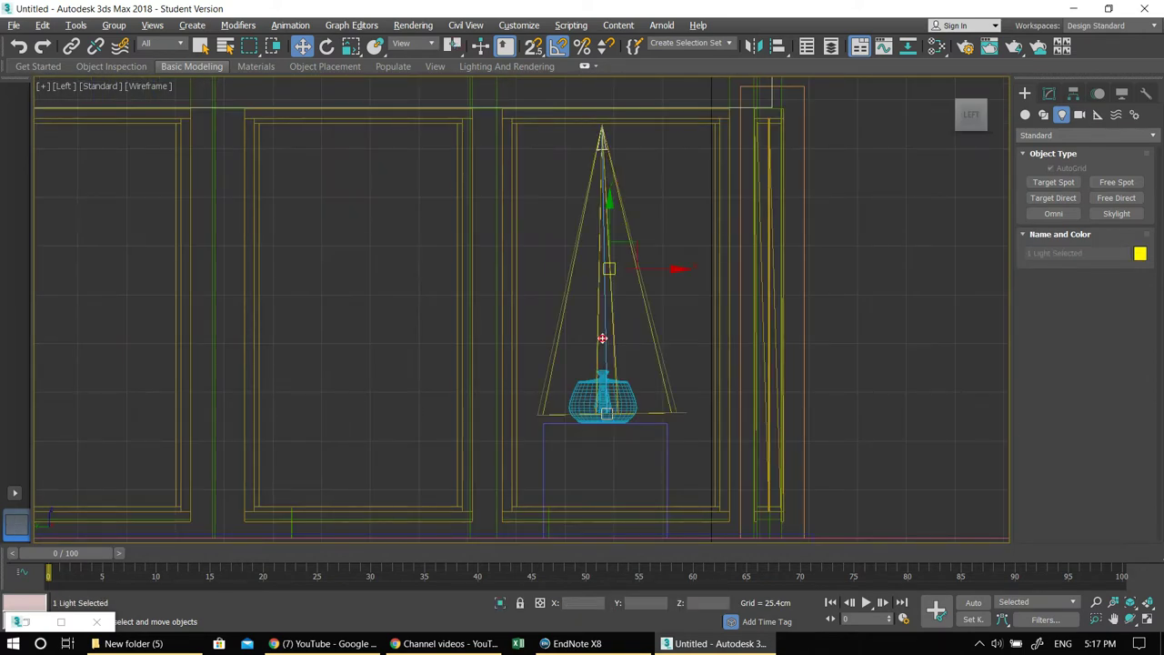
key("alt+w")
right_click(290, 294)
key("alt+w")
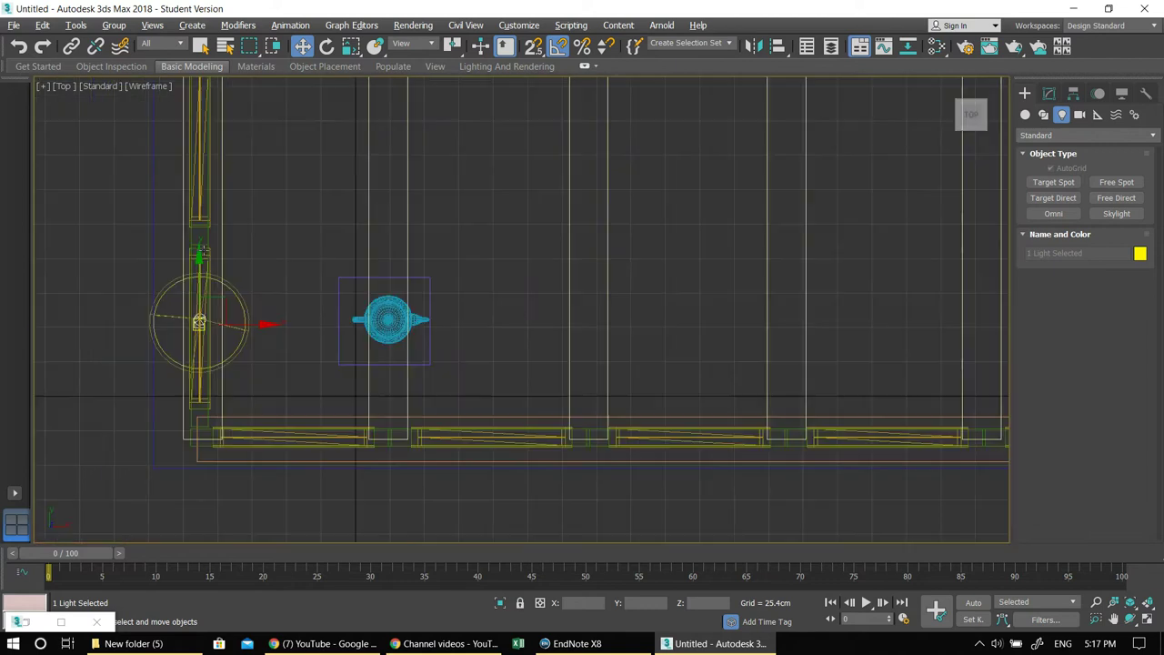
left_click_drag(283, 323, 459, 325)
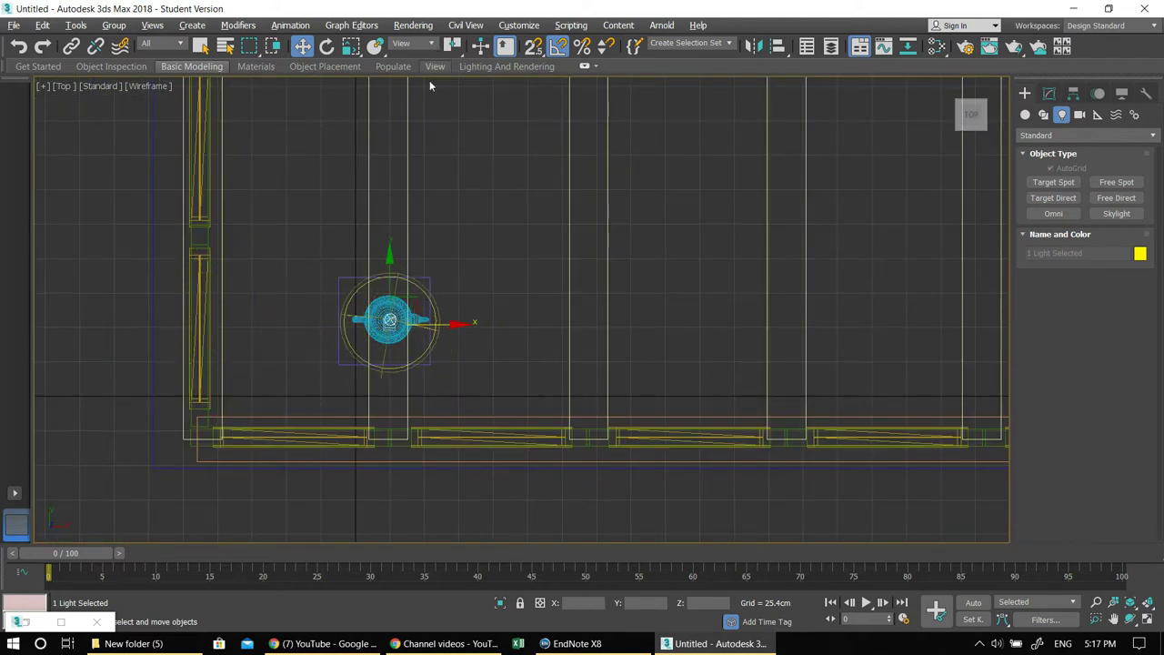
Fine-tune the position of the spotlight and its target over the teapot's center in the Top view.
middle_click_drag(387, 318, 389, 311)
scroll(388, 312, "up", 6)
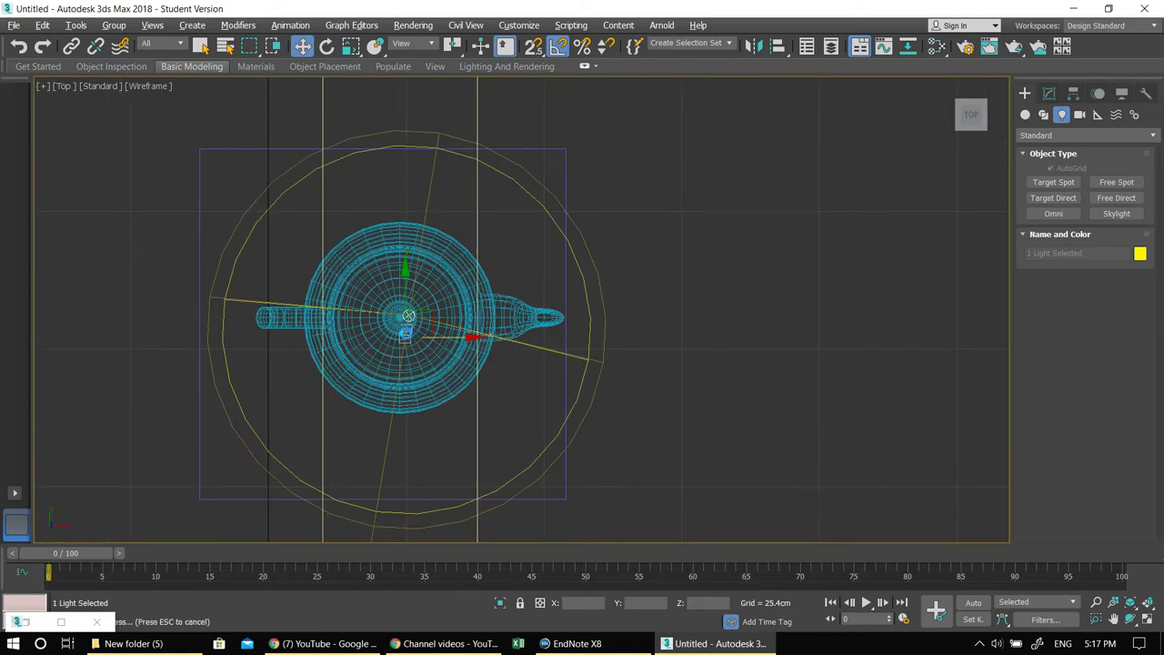
left_click_drag(406, 325, 401, 335)
Show the perspective viewport full size, framed on the teapot and box, and switch its shading quality to High Quality.
key("alt+w")
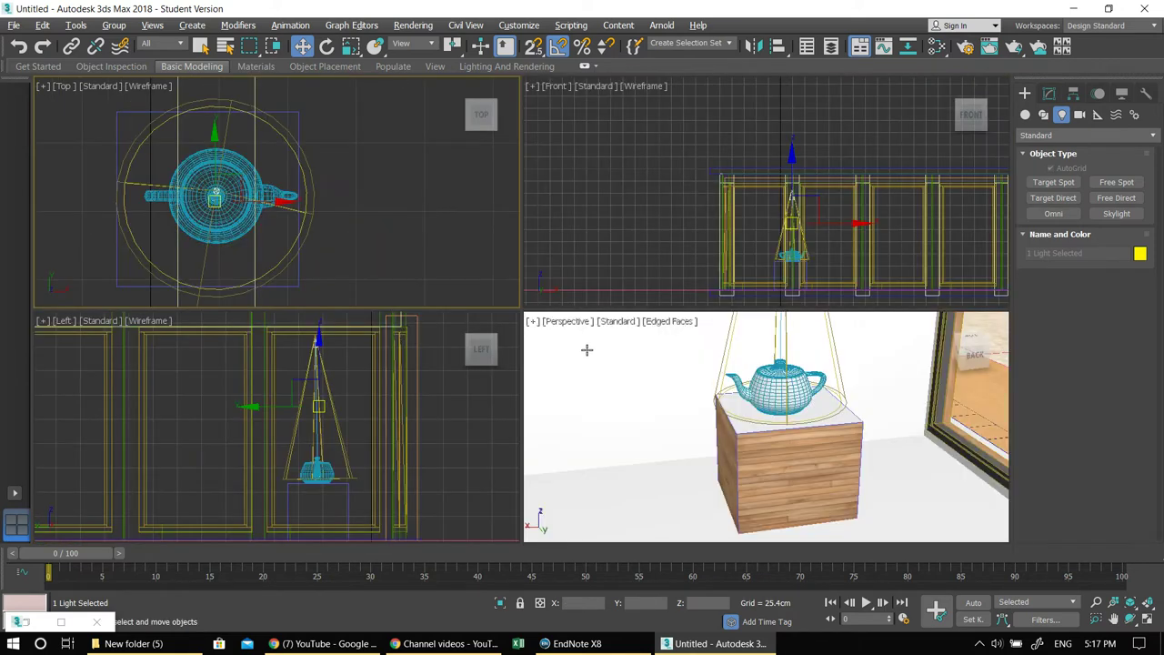
middle_click(603, 349)
key("alt+w")
mouse_move(557, 279)
middle_mouse_down("alt")
mouse_move(498, 306)
mouse_move(543, 278)
middle_mouse_up("alt")
scroll(499, 305, "down", 2)
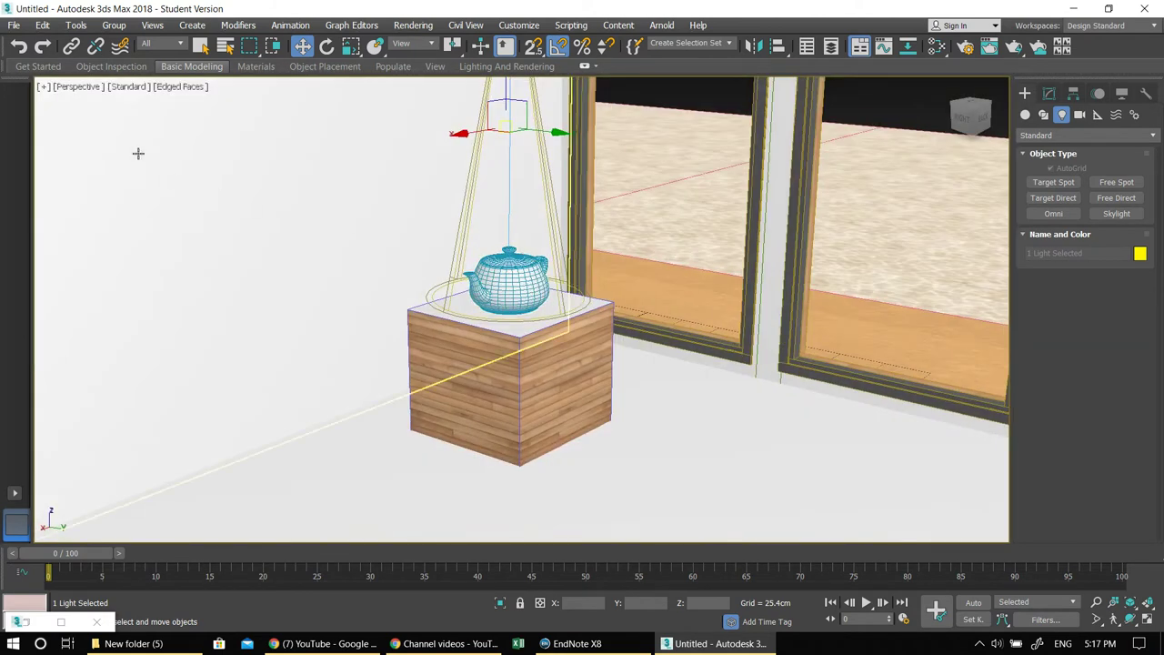
left_click(129, 86)
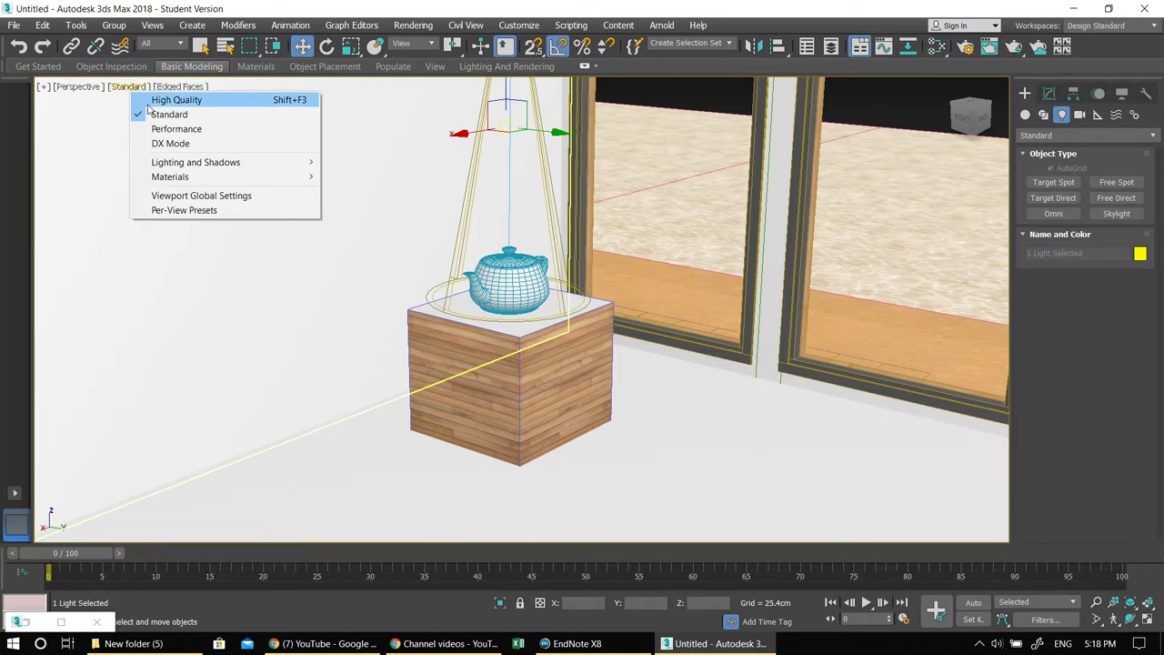
left_click(173, 100)
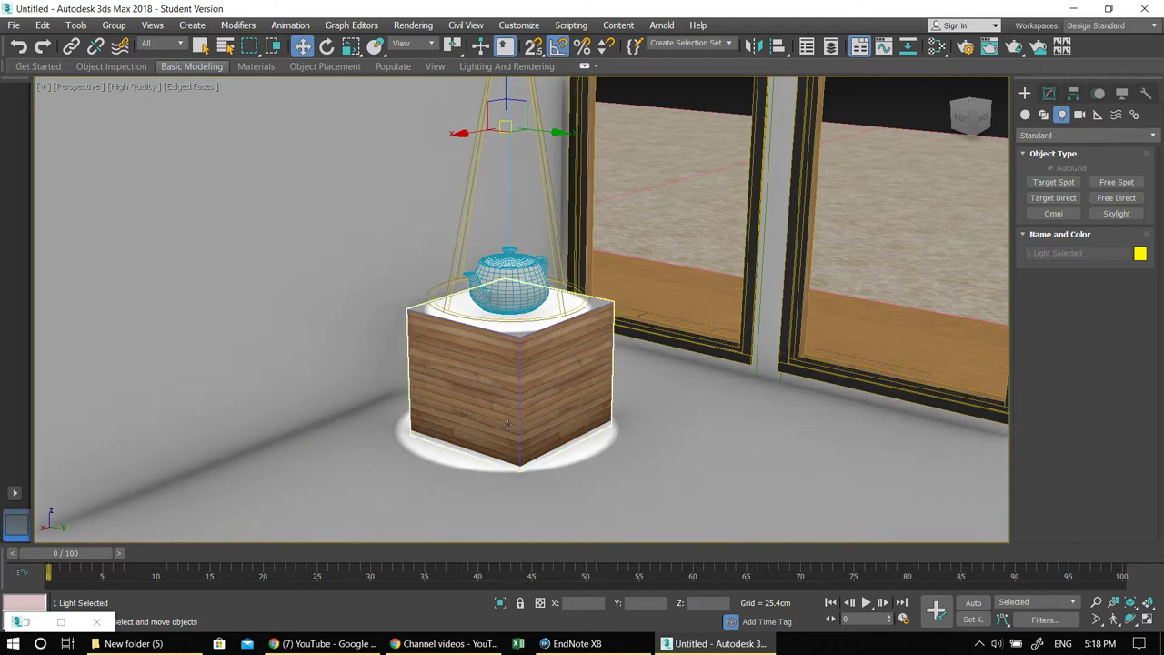
Select the spotlight source without its target and show its parameters for modification.
middle_click_drag(496, 315, 500, 375)
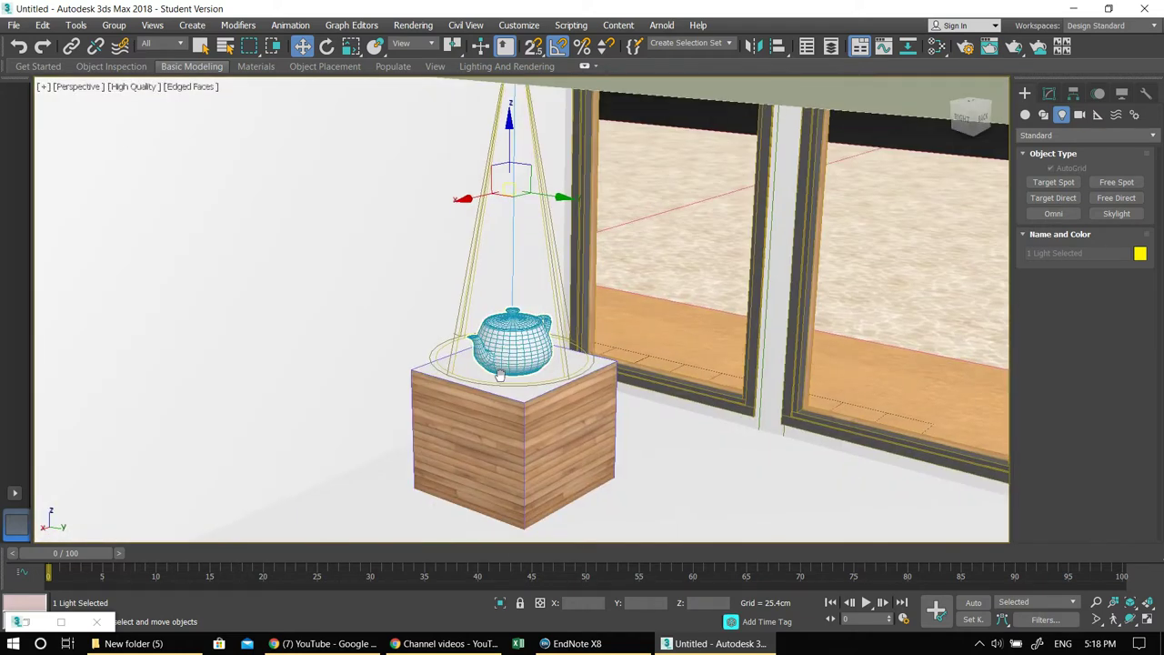
middle_click_drag(518, 293, 583, 303)
scroll(584, 304, "down", 5)
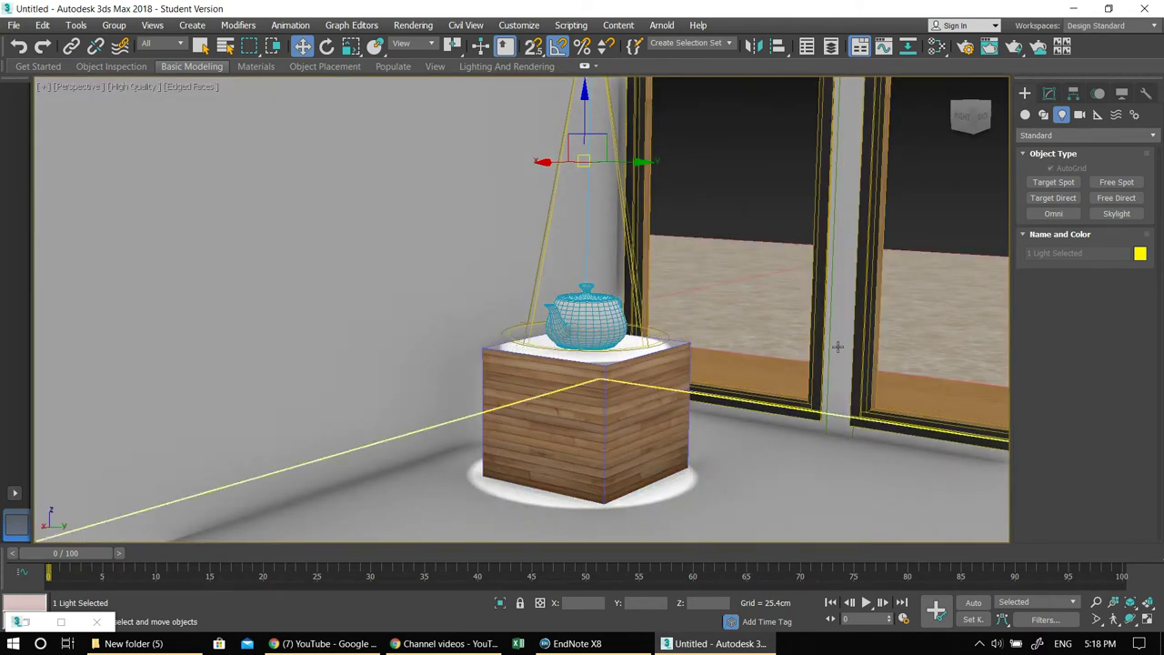
left_click(1051, 95)
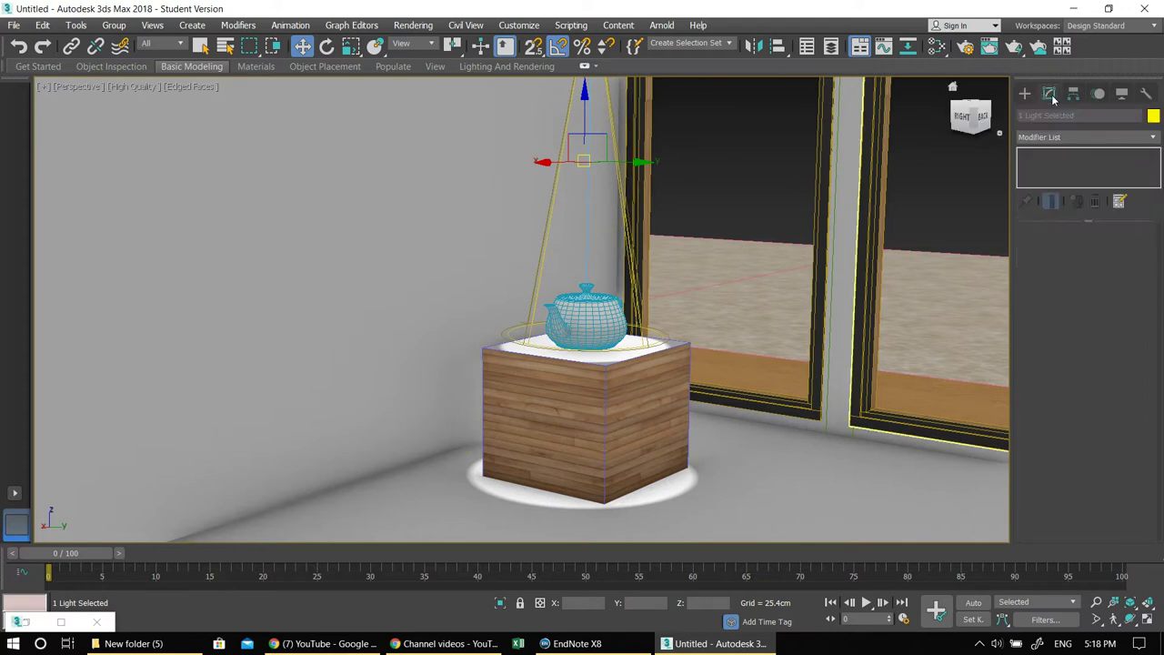
left_click(587, 201)
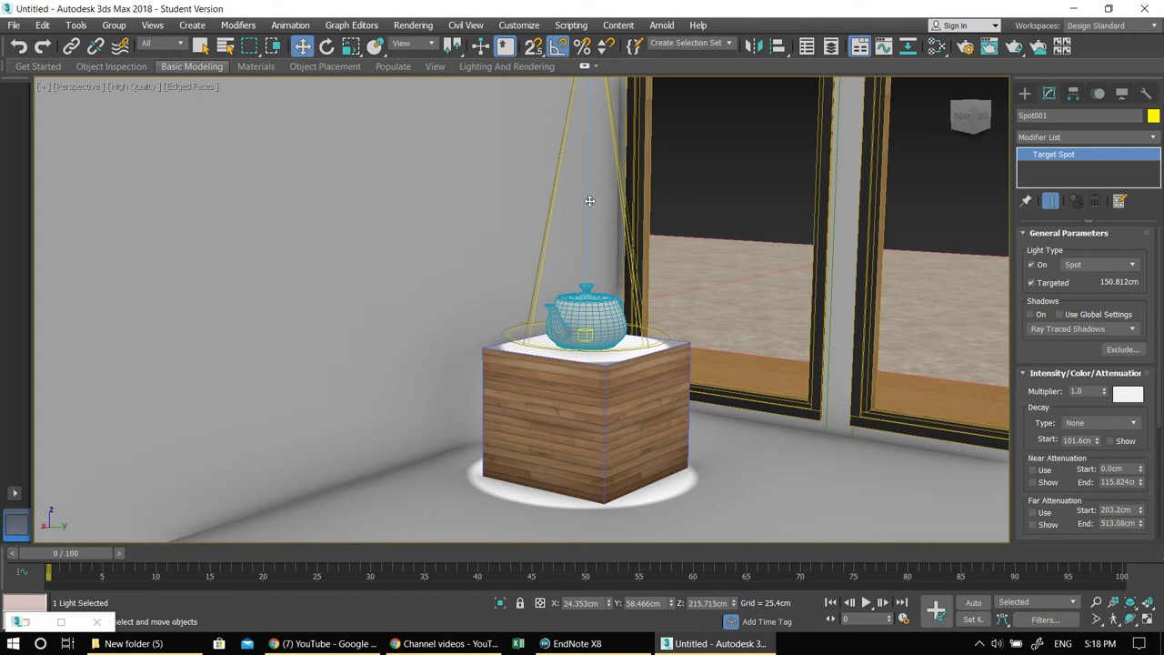
Try the Directional light type on the spotlight and return it to Spot.
left_click(1091, 265)
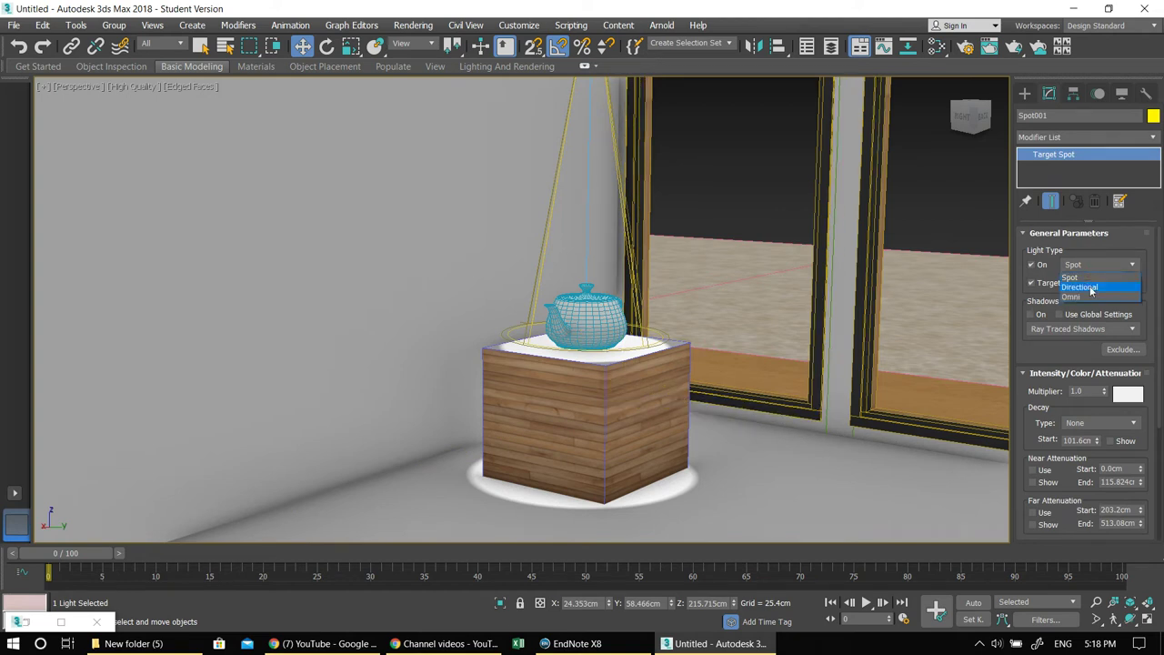
left_click(1083, 288)
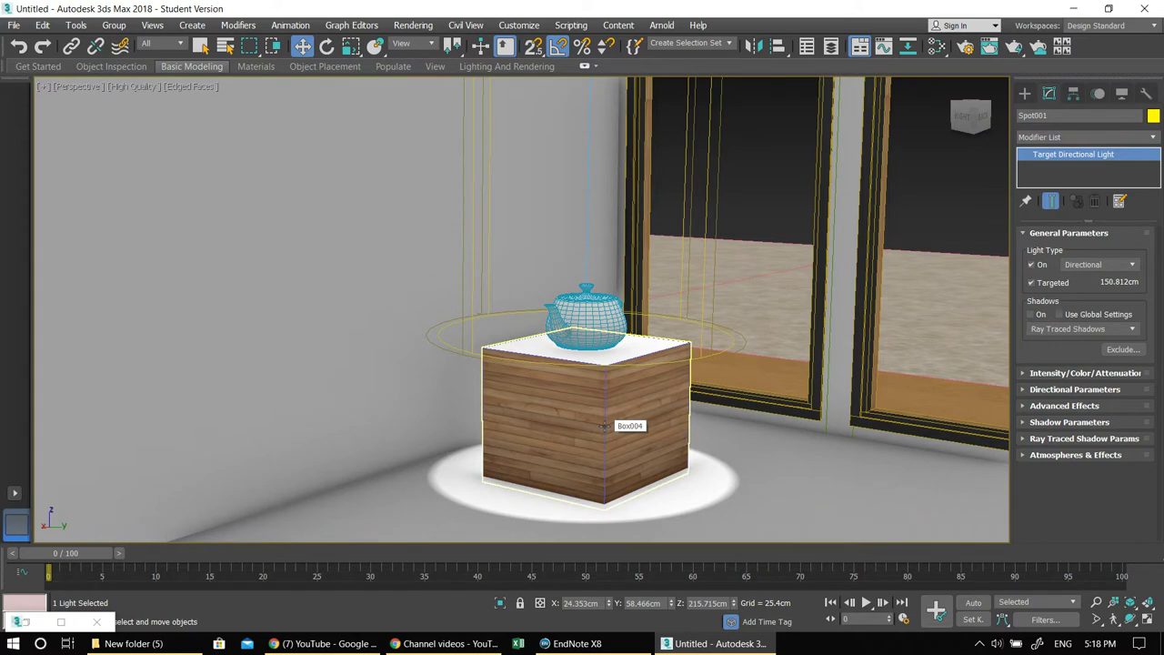
left_click(1095, 267)
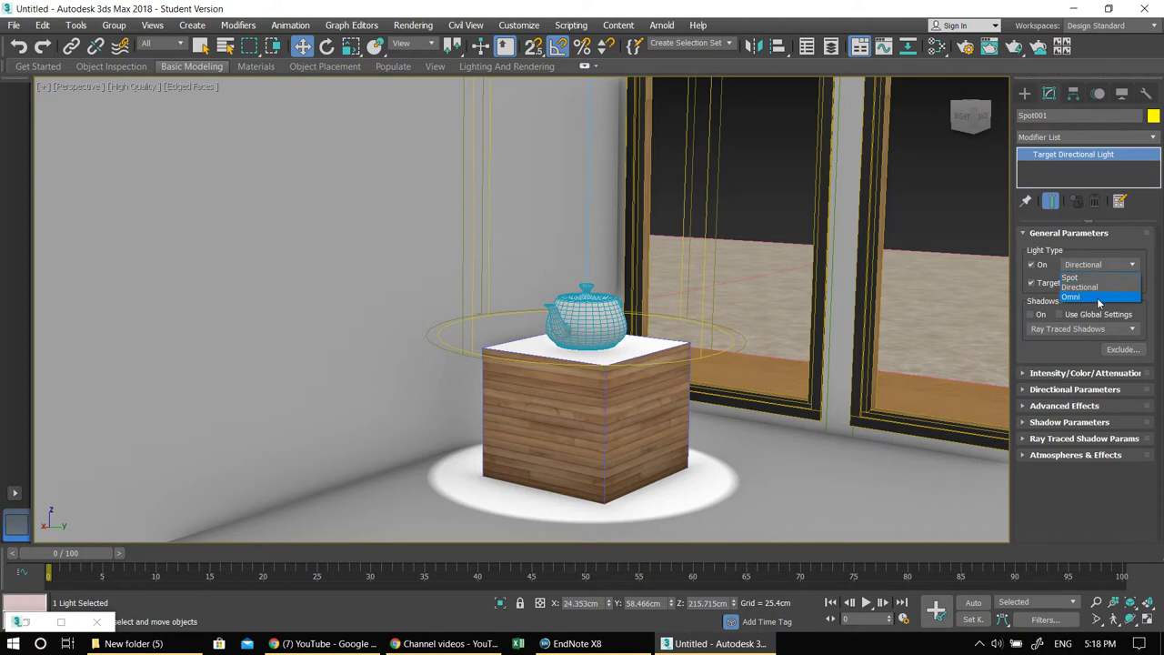
left_click(1083, 279)
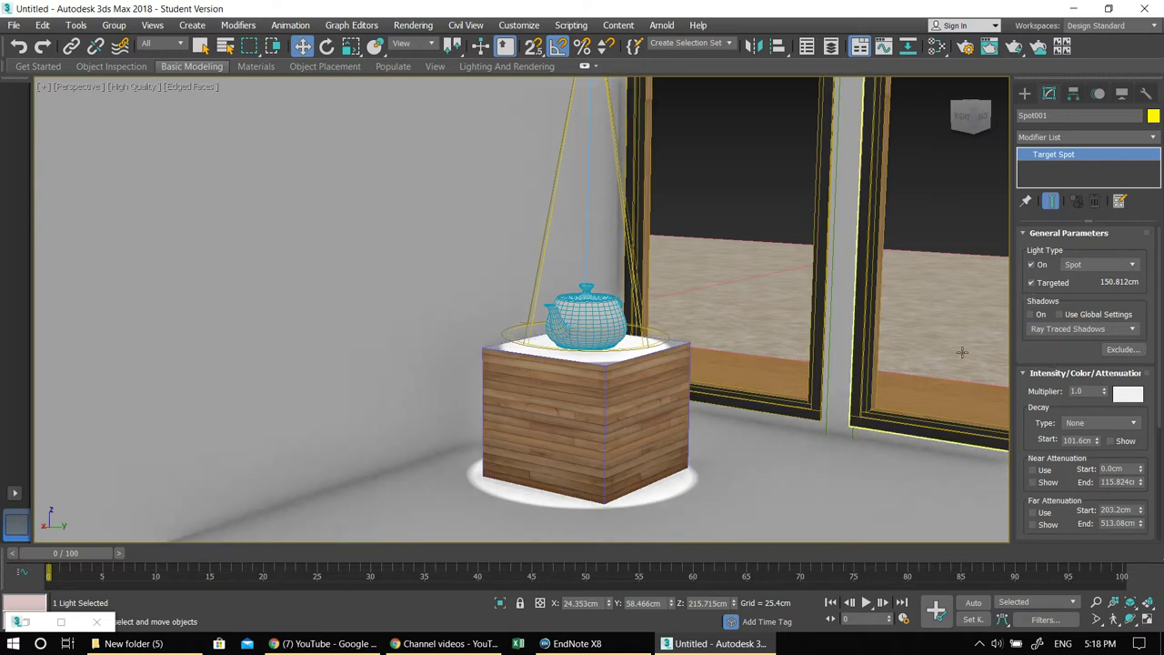
Turn on shadows for the spotlight, using the Ray Traced Shadows type.
key("x")
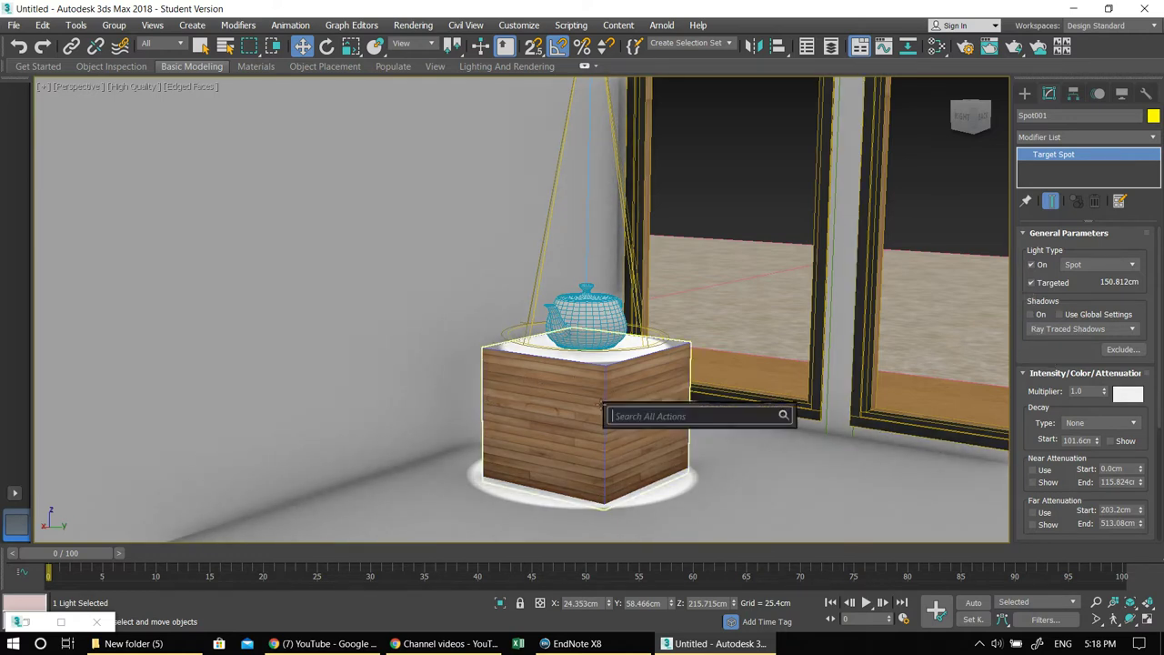
middle_click_drag(688, 388, 678, 392)
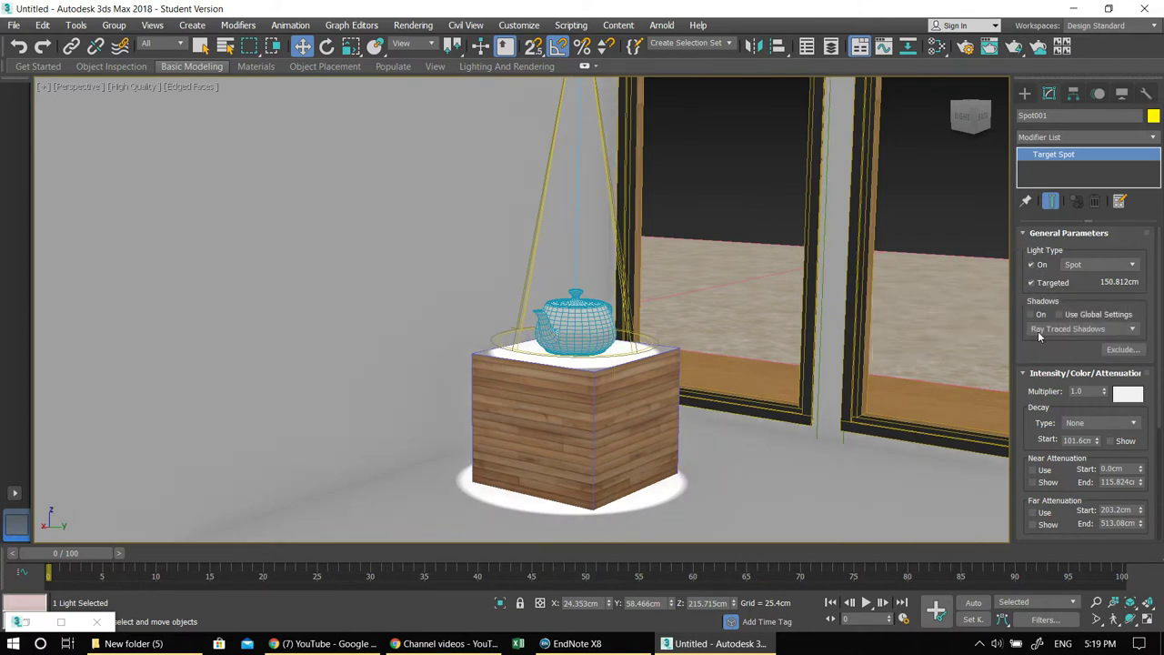
left_click(1032, 315)
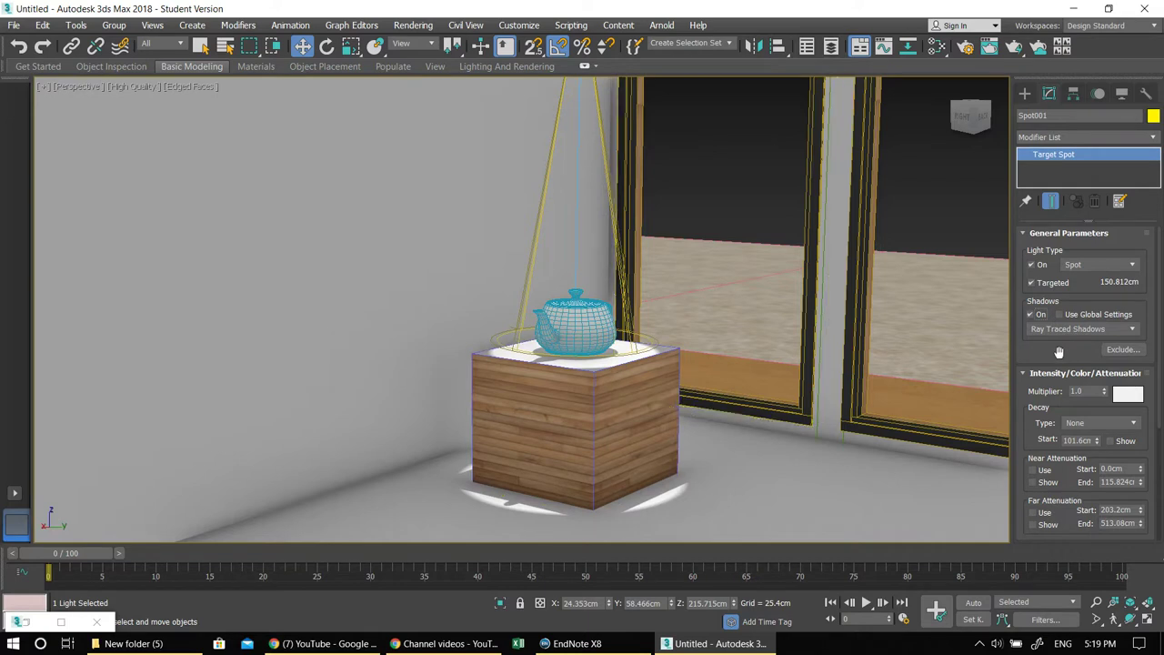
Set the spotlight's intensity multiplier to 1.09 and inspect the lit box and teapot.
left_click_drag(1062, 355, 1076, 283)
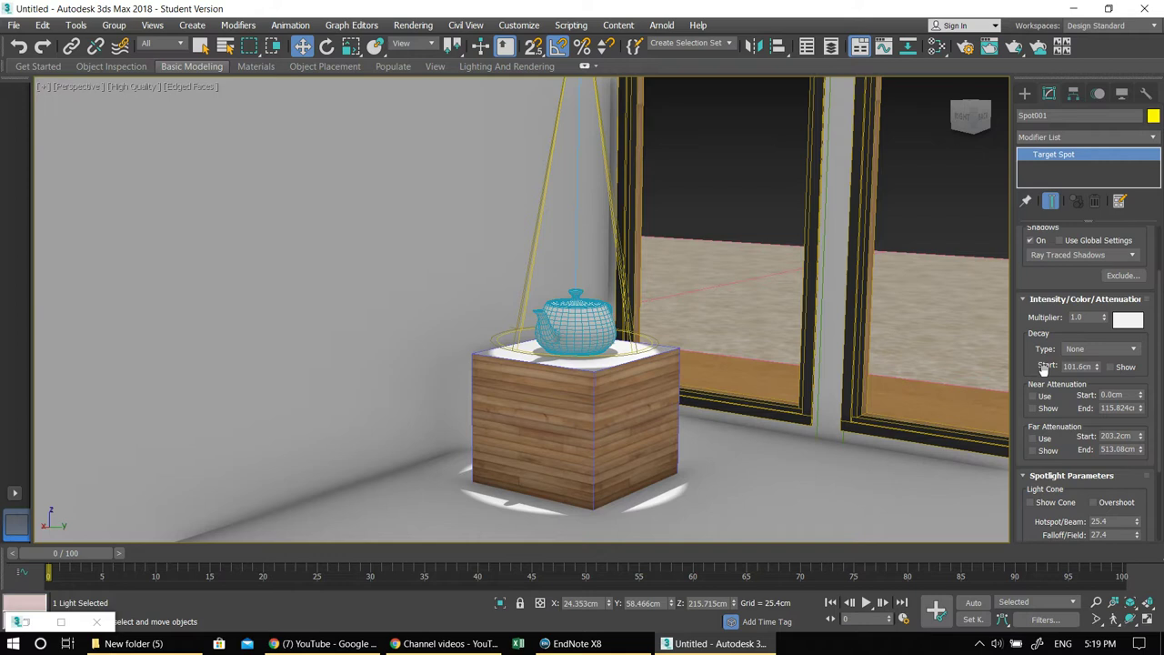
scroll(1043, 362, "down", 1)
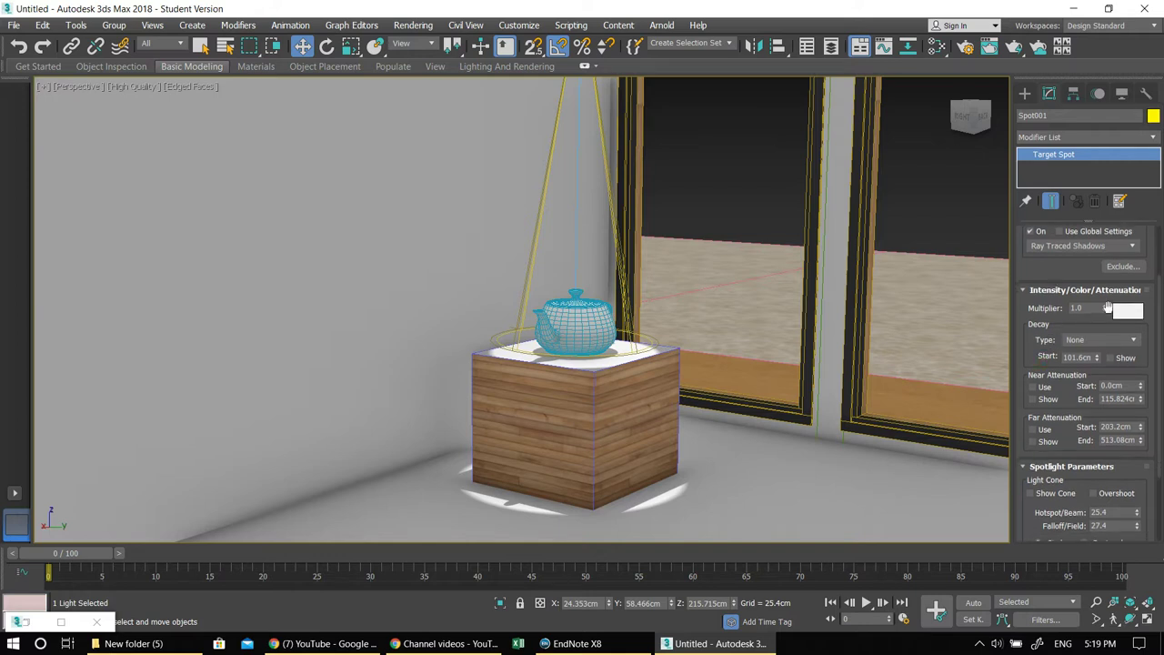
left_click_drag(1103, 311, 1036, 311)
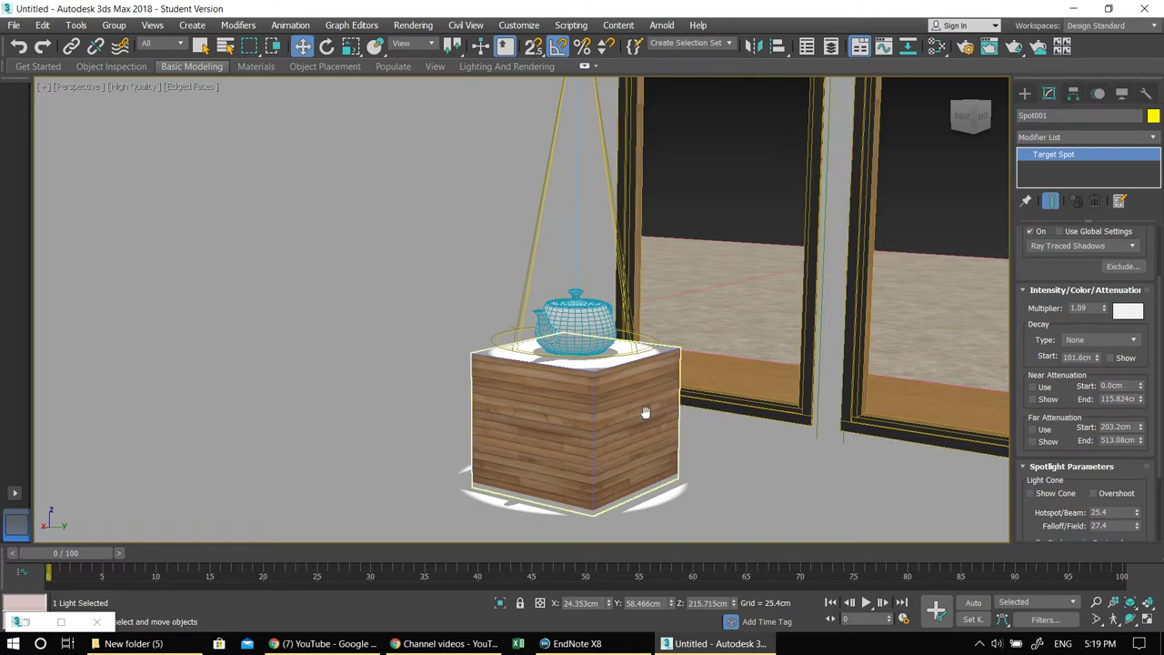
middle_click_drag(645, 413, 631, 405)
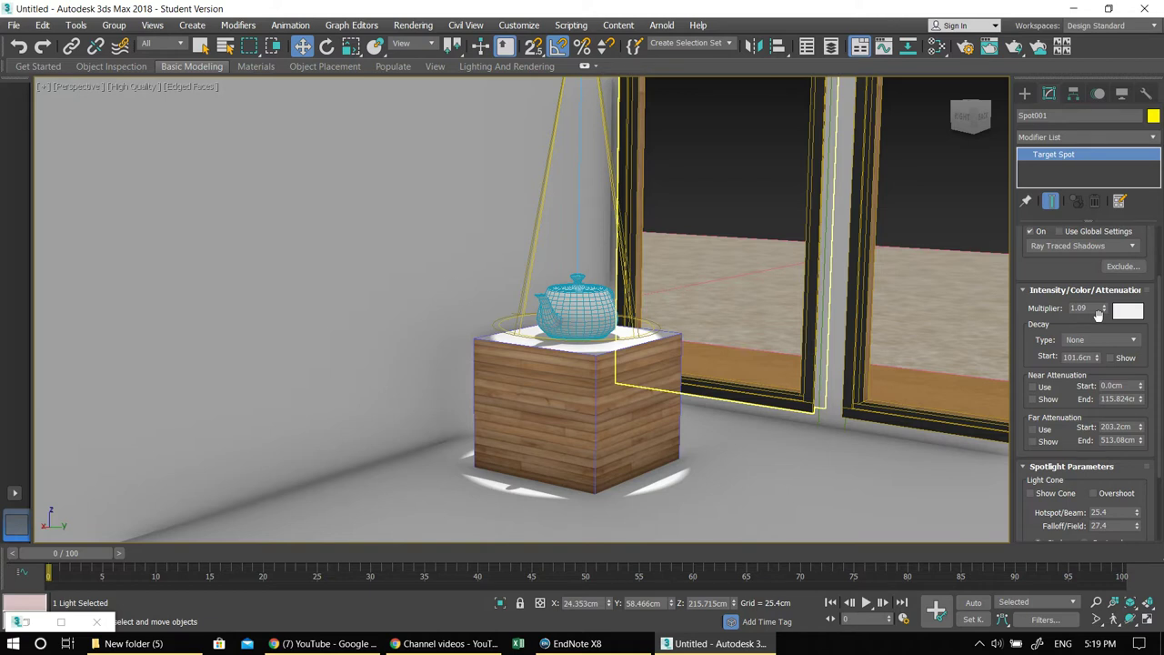
middle_click_drag(624, 338, 664, 378, "alt")
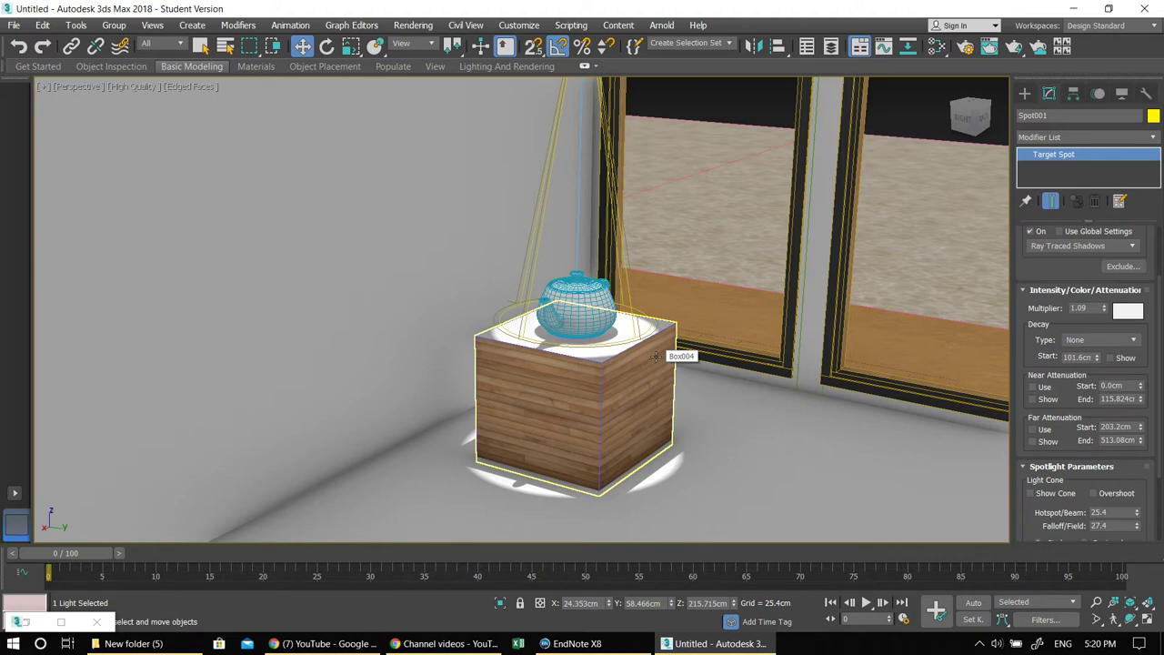
middle_click_drag(696, 323, 653, 329)
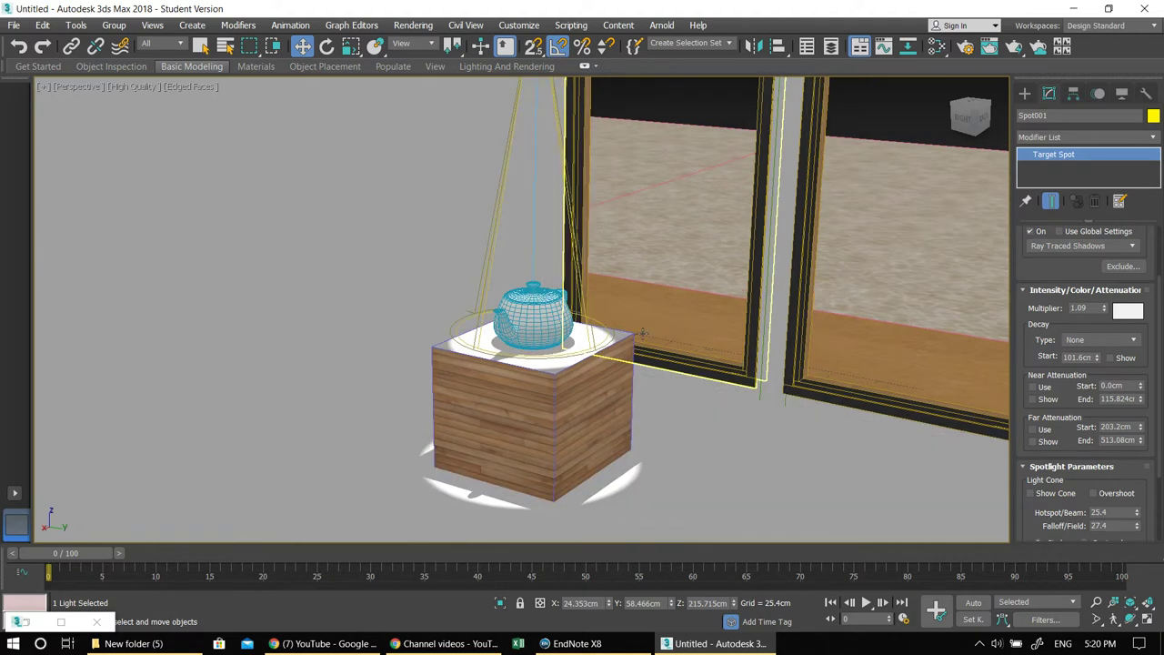
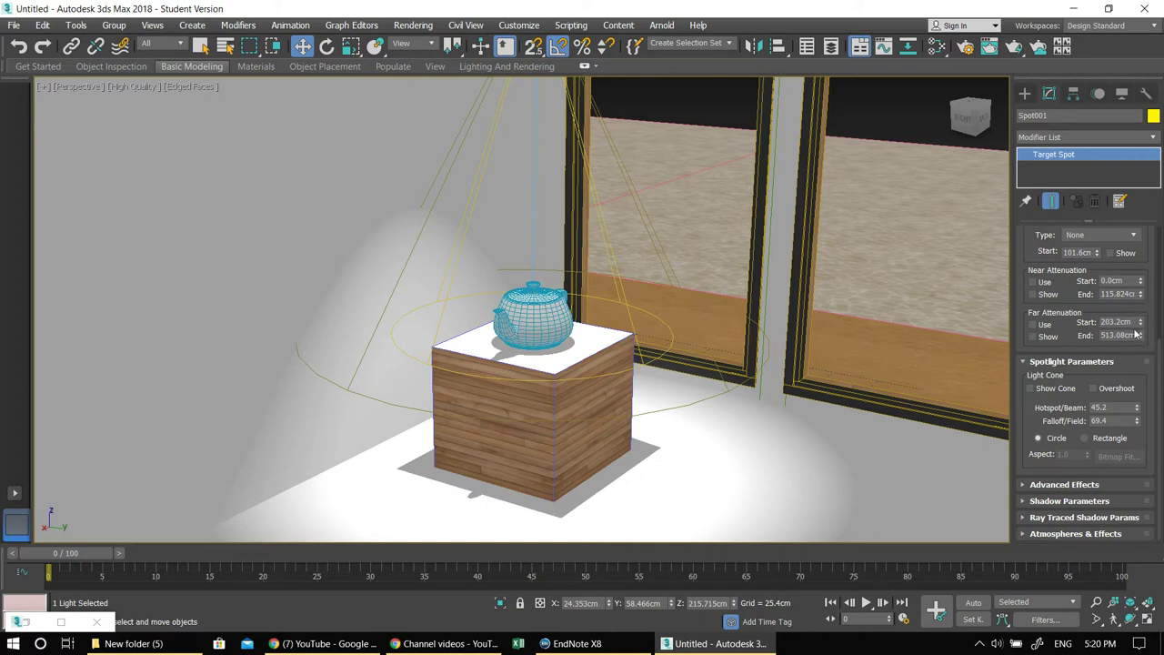
Lower the spotlight's attenuation distances to Near End 0 cm, Far Start 1.905 cm and Far End 30.785 cm.
left_click_drag(1145, 339, 1124, 391)
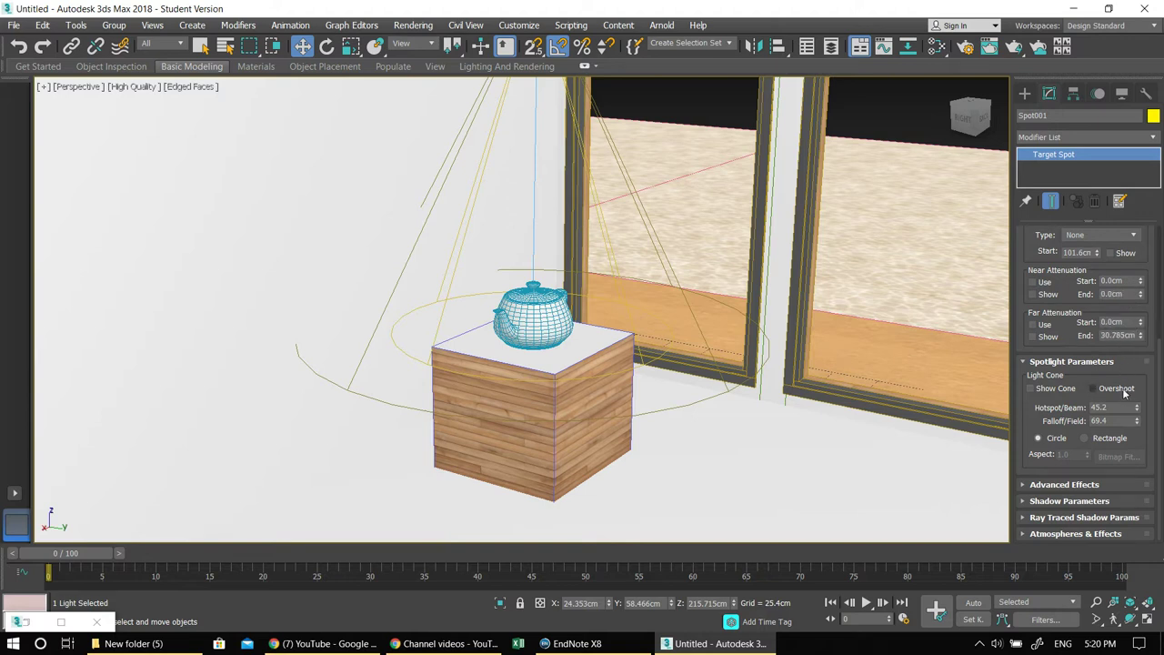
left_click_drag(1144, 325, 1138, 280)
middle_click_drag(663, 382, 627, 388)
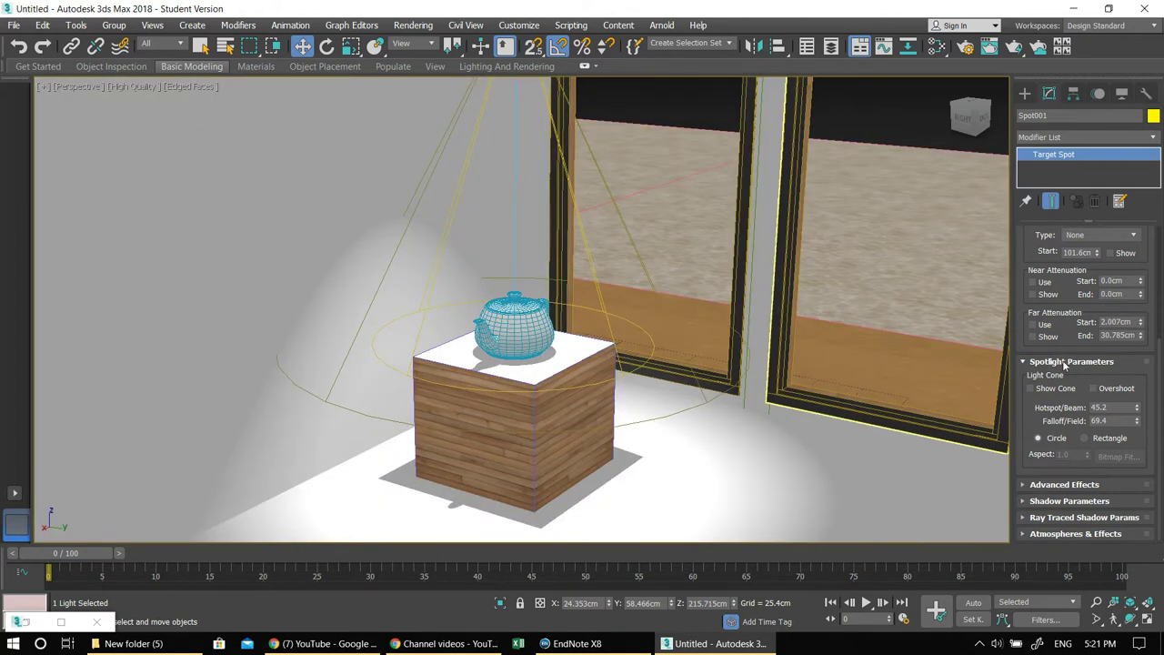
left_click(1140, 319)
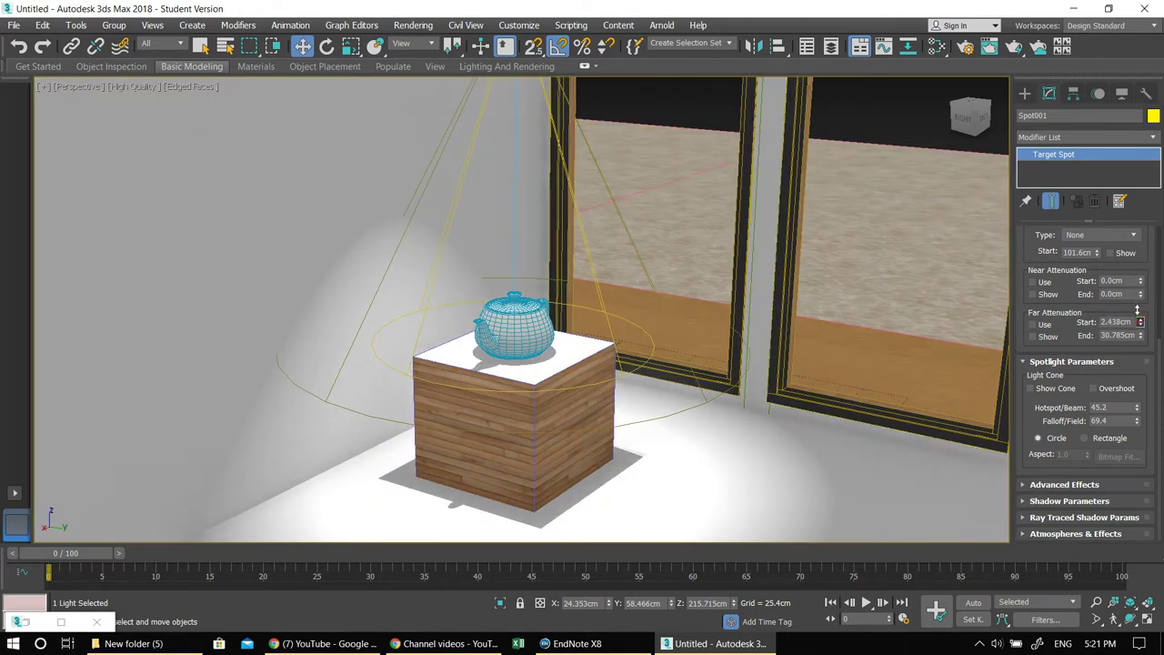
left_click_drag(1140, 320, 1141, 341)
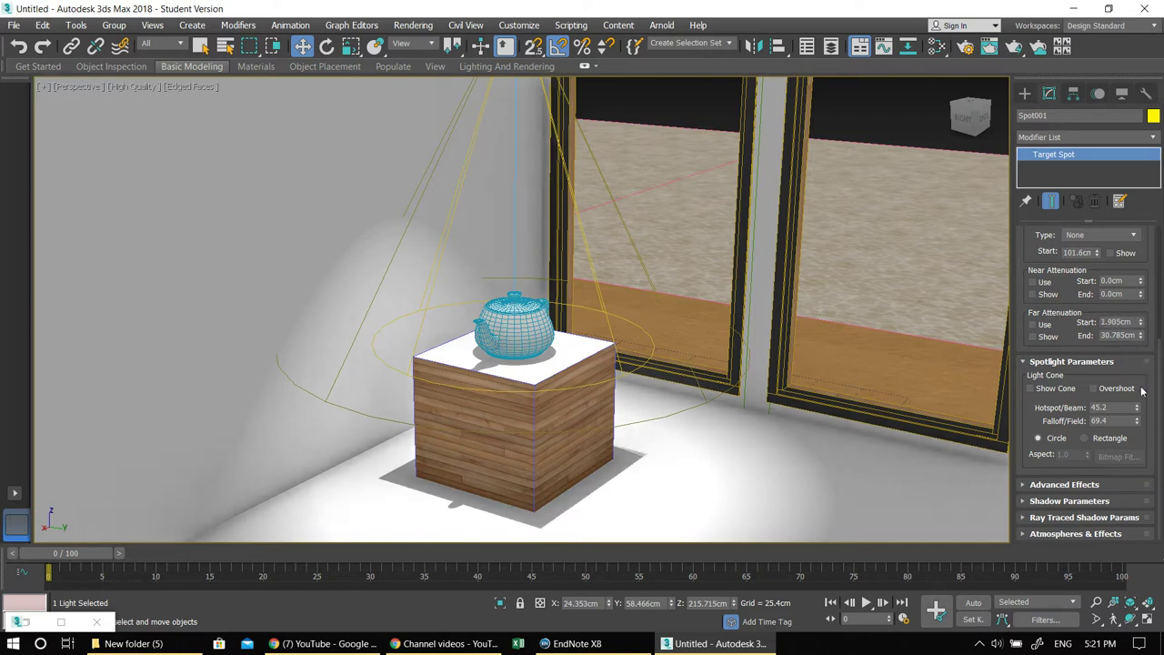
Set the spotlight cone's Hotspot/Beam to 39.7 and its Falloff/Field to 49.6.
left_click_drag(1137, 412, 1115, 8)
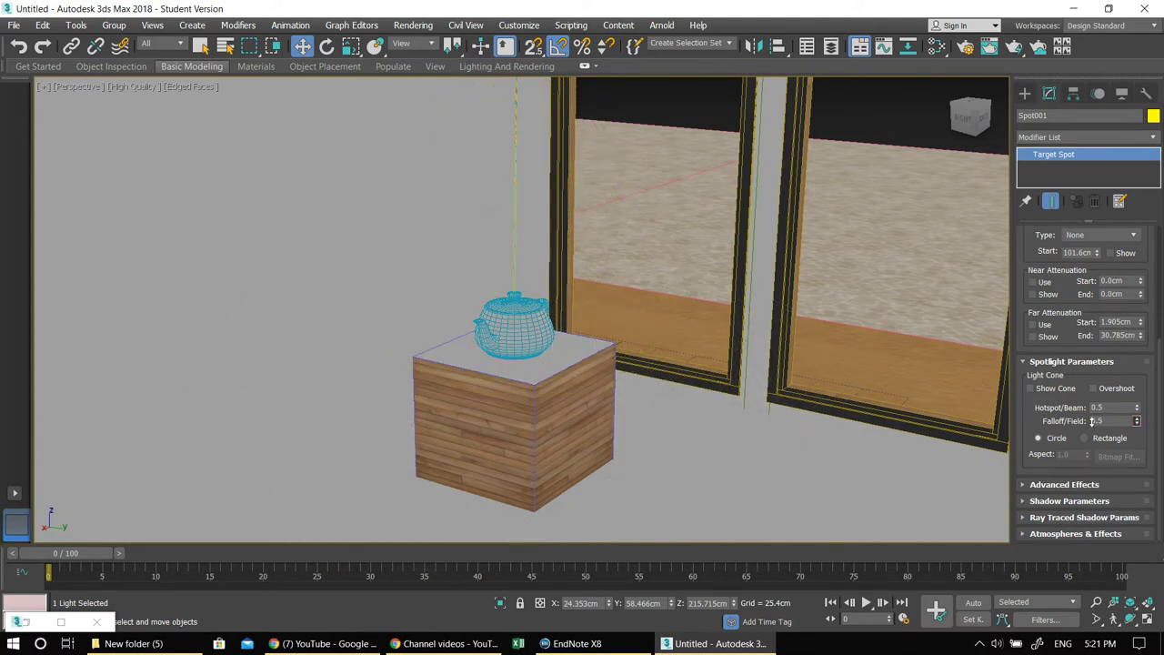
left_click_drag(1138, 420, 1058, 133)
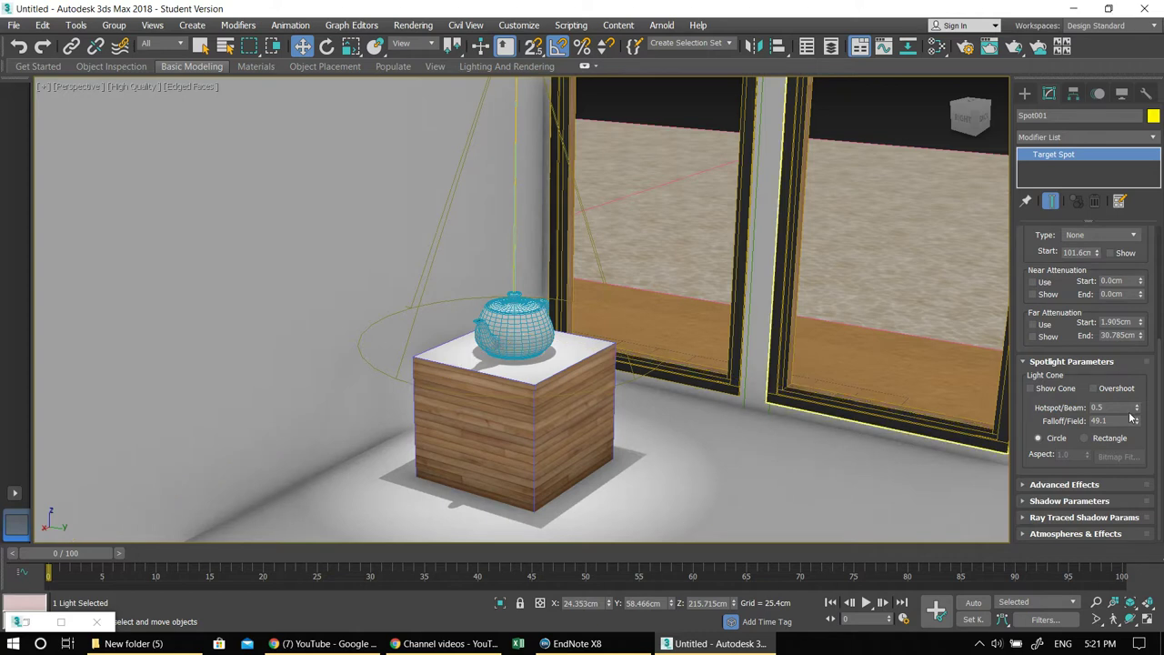
left_click_drag(1137, 413, 1134, 364)
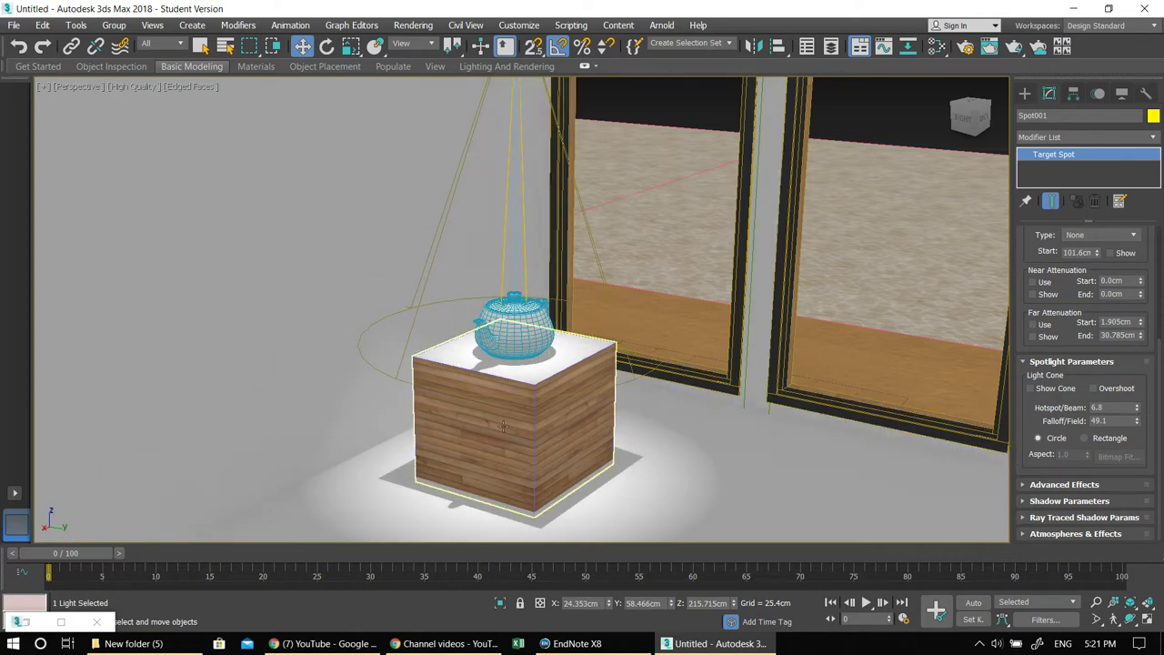
left_click_drag(1137, 412, 1108, 211)
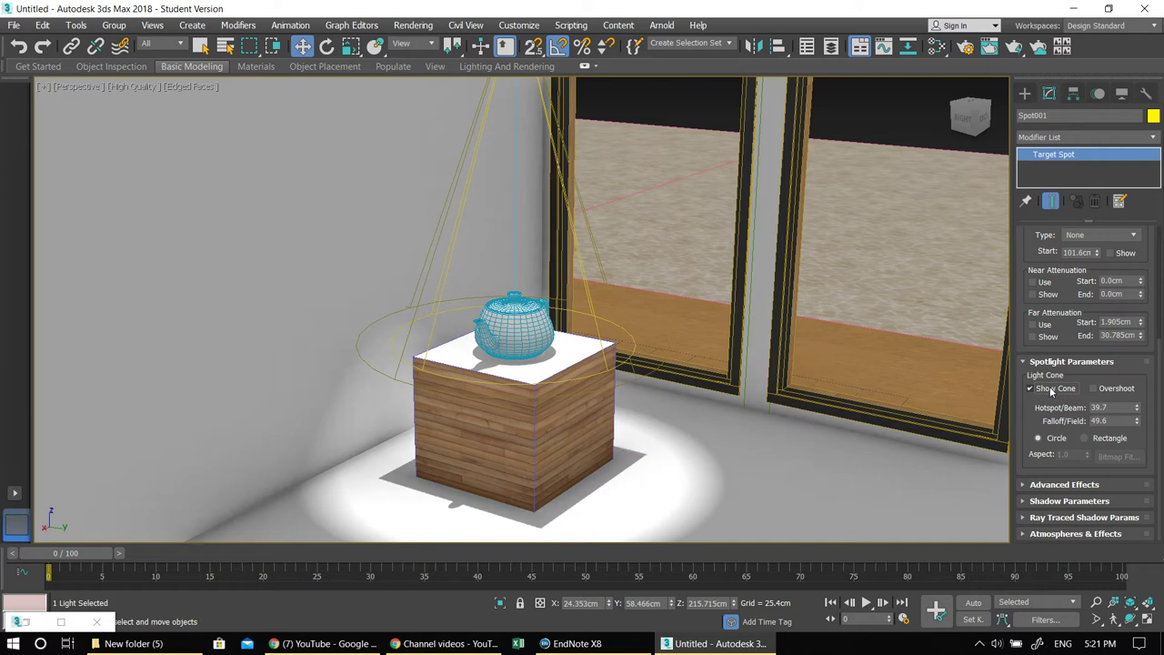
Try the Overshoot option and the Rectangle cone shape, returning to a Circle cone with Show Cone and Overshoot off.
left_click(1052, 390)
left_click(1114, 390)
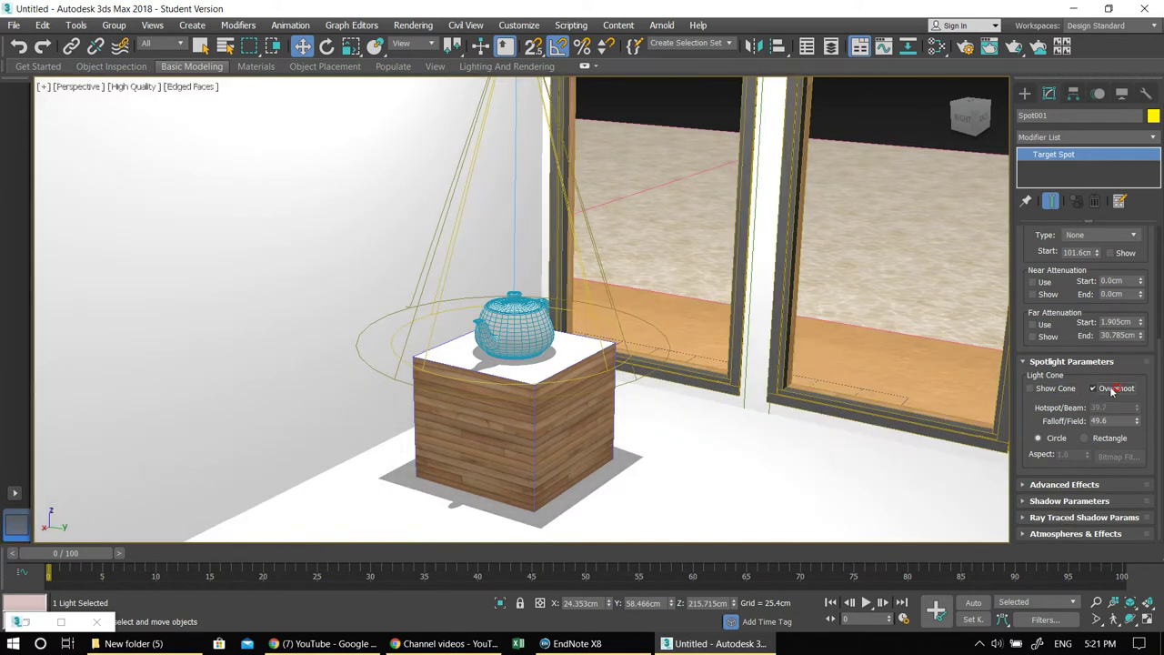
left_click(1112, 389)
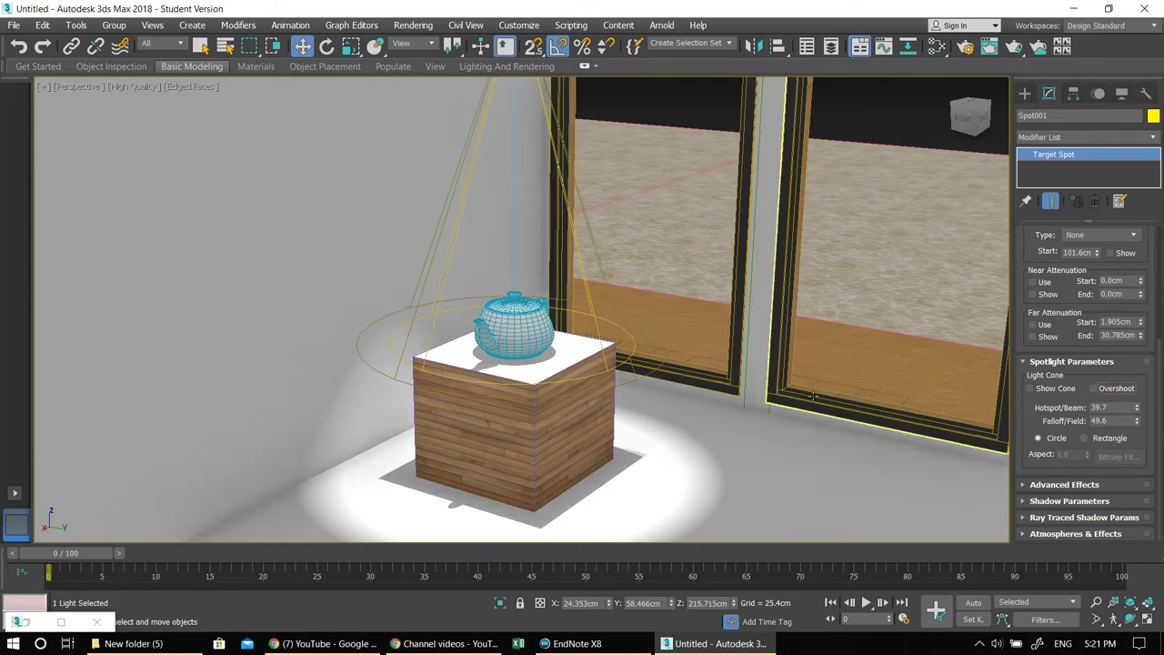
left_click(1086, 438)
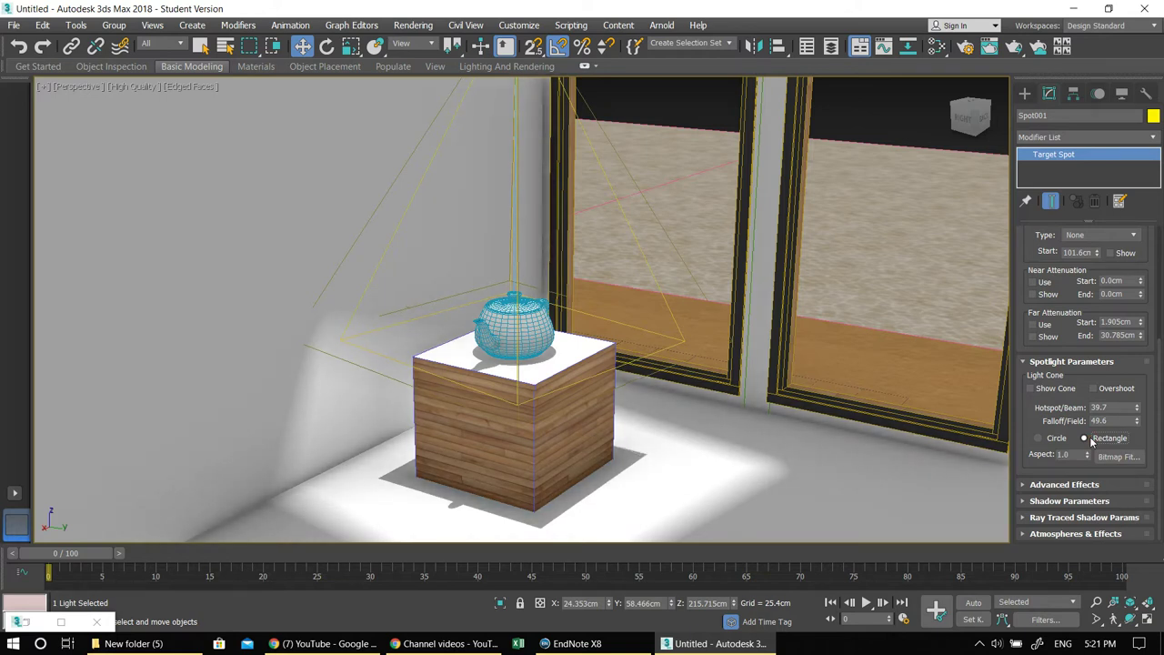
left_click(1038, 438)
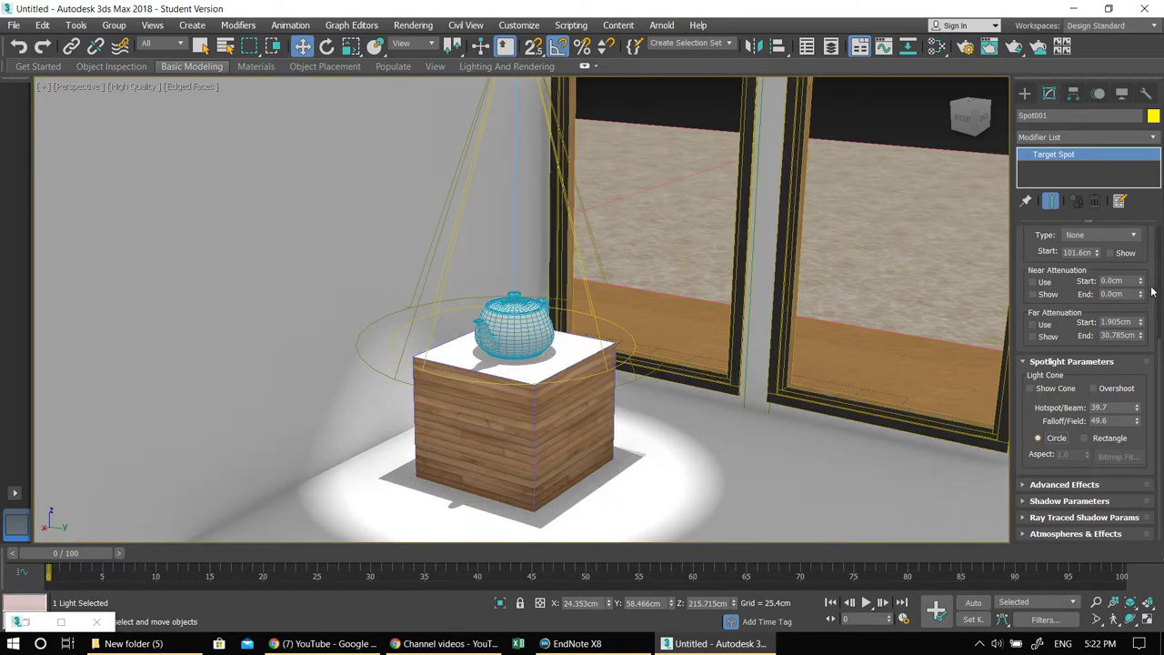
Set the spotlight's Near Attenuation to 11.278–47.041 cm and both Far distances to 639.513 cm, with near Use and Show enabled.
left_click_drag(1142, 284, 1115, 618)
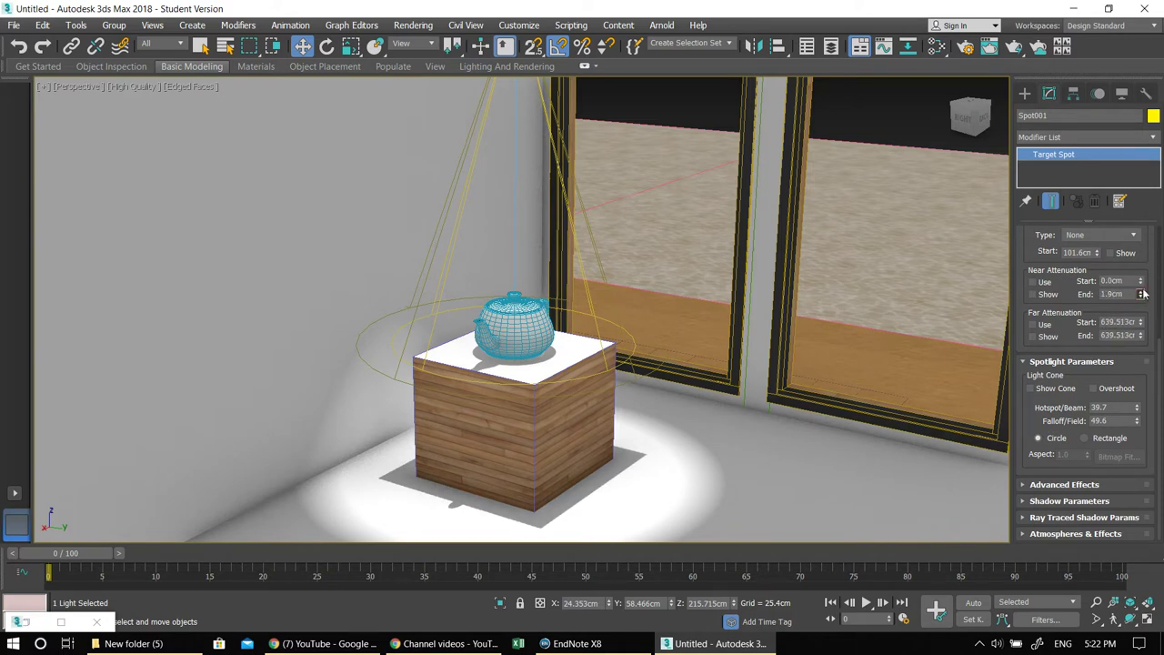
left_click_drag(1140, 287, 1132, 541)
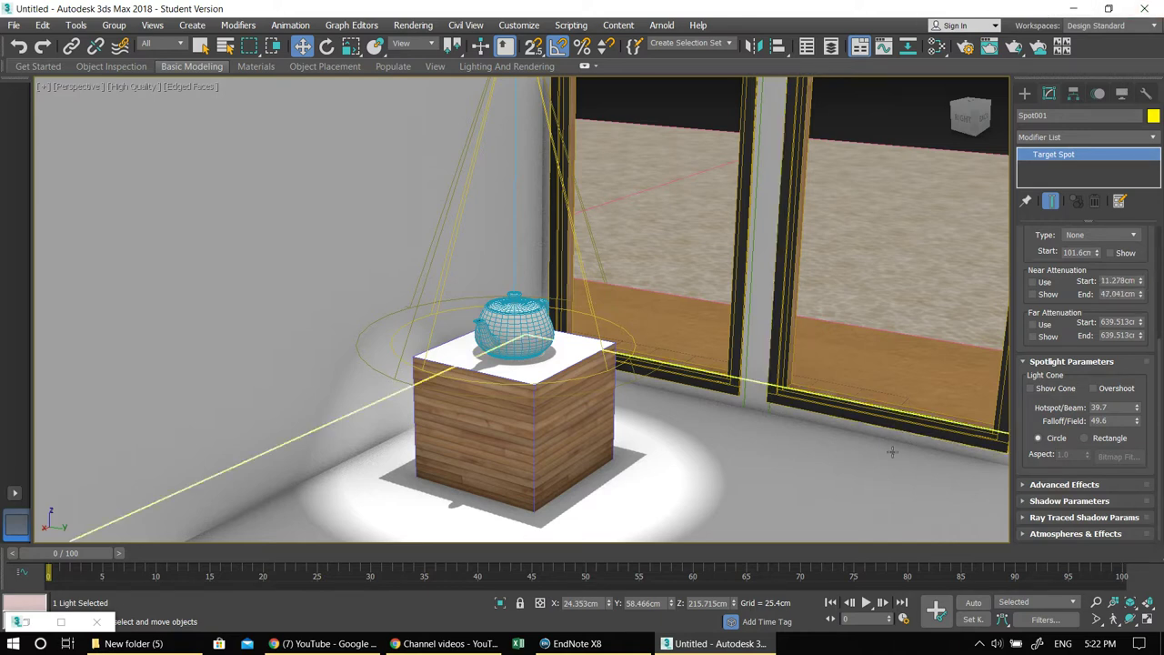
left_click(1032, 283)
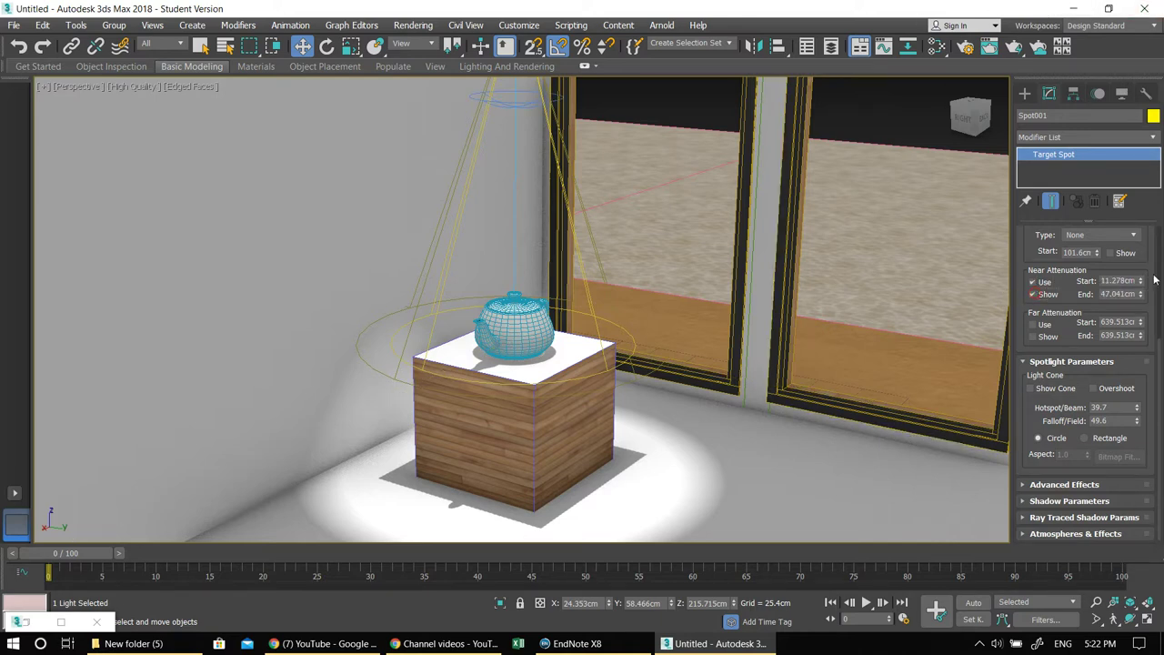
Raise the spotlight's Near Attenuation to Start 120.508 cm and End 249.423 cm.
left_click_drag(1142, 285, 1135, 244)
left_click_drag(1106, 157, 1120, 281)
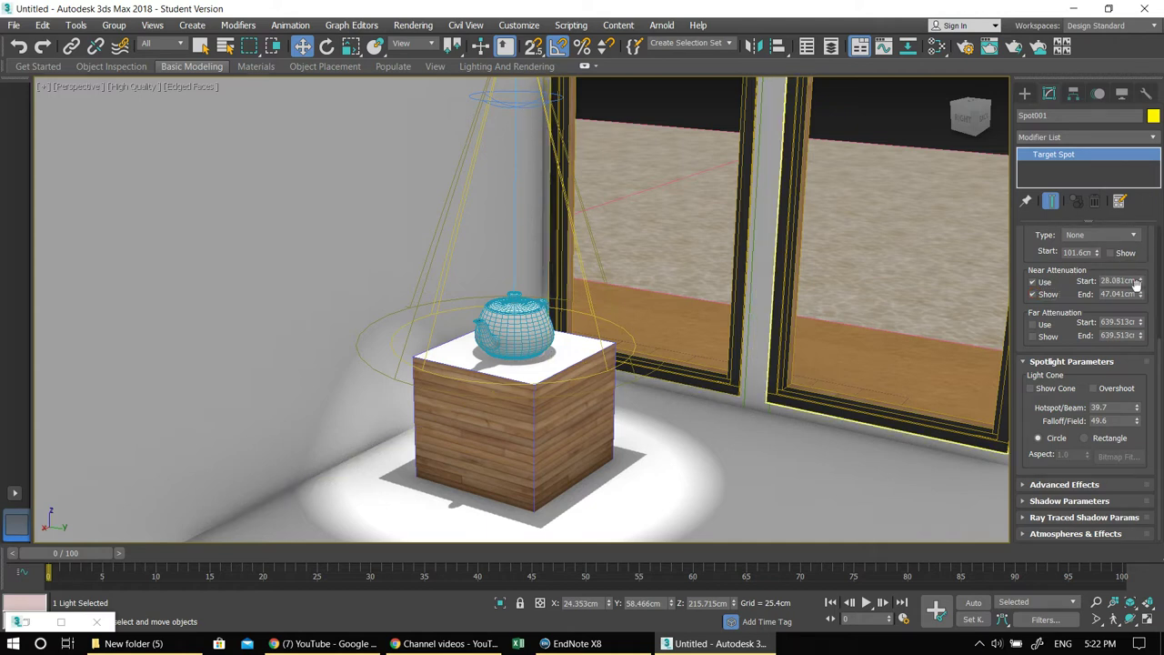
left_click_drag(1143, 285, 954, 176)
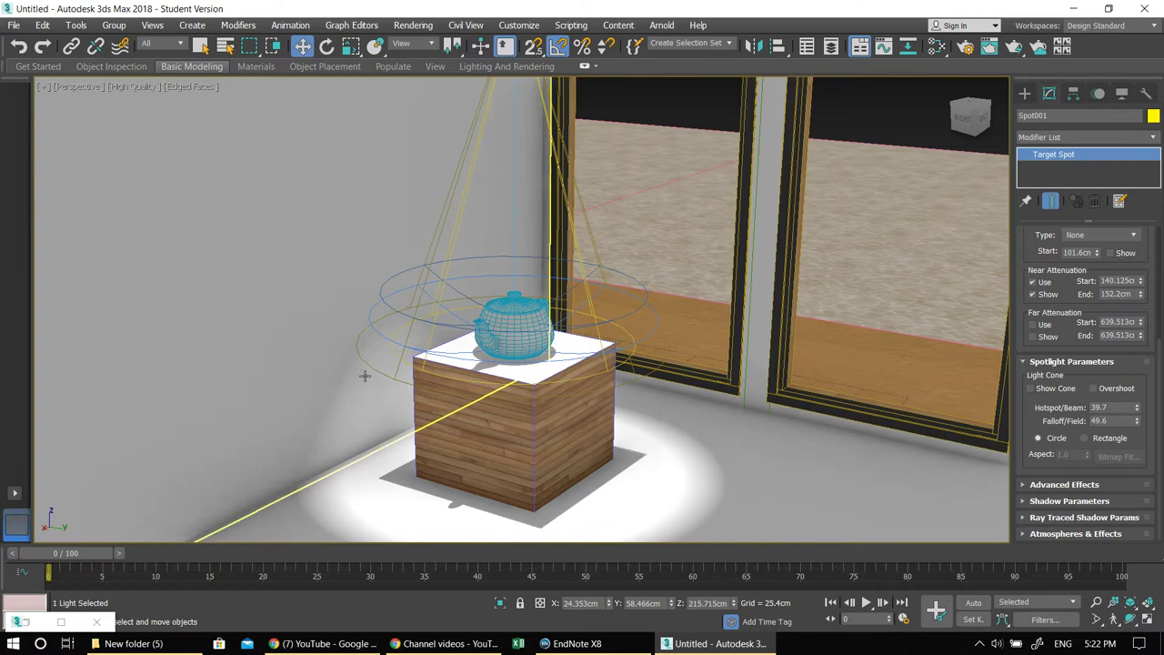
left_click_drag(1142, 296, 1133, 274)
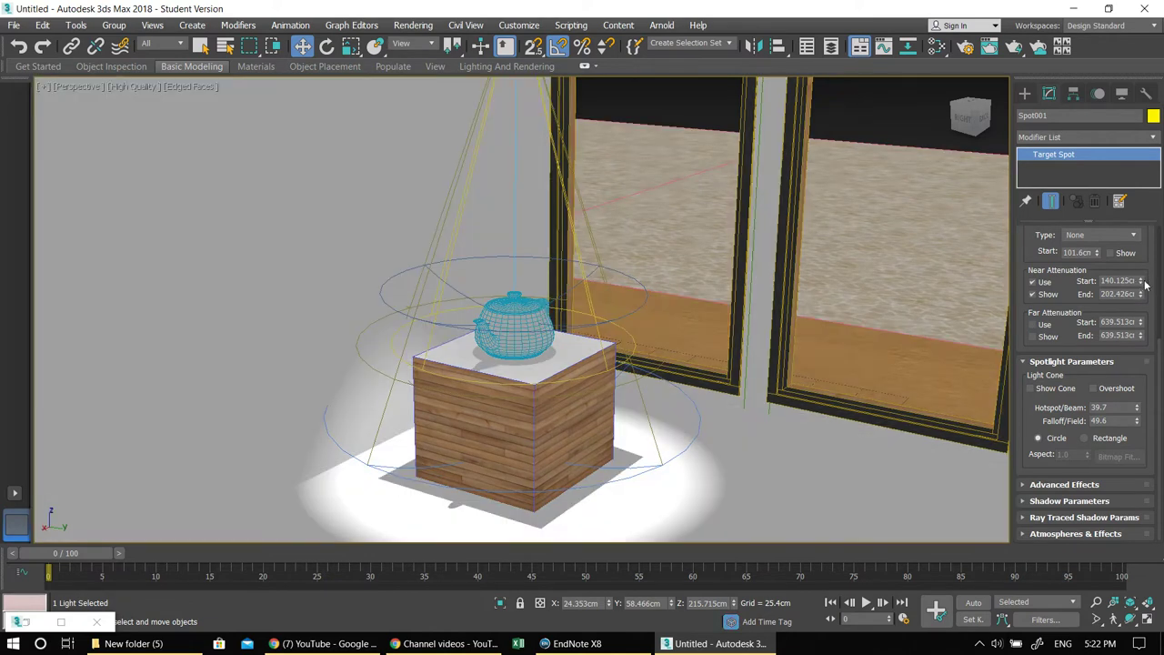
left_click_drag(1144, 285, 1119, 293)
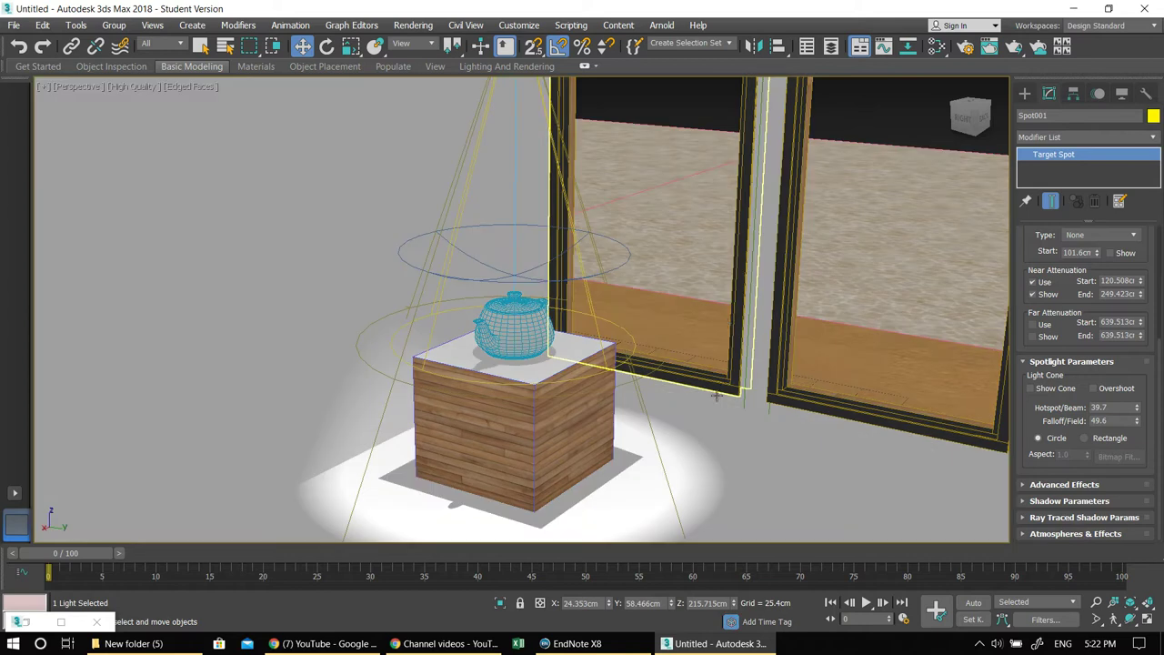
mouse_move(637, 428)
middle_mouse_down("alt")
mouse_move(611, 432)
mouse_move(640, 427)
middle_mouse_up("alt")
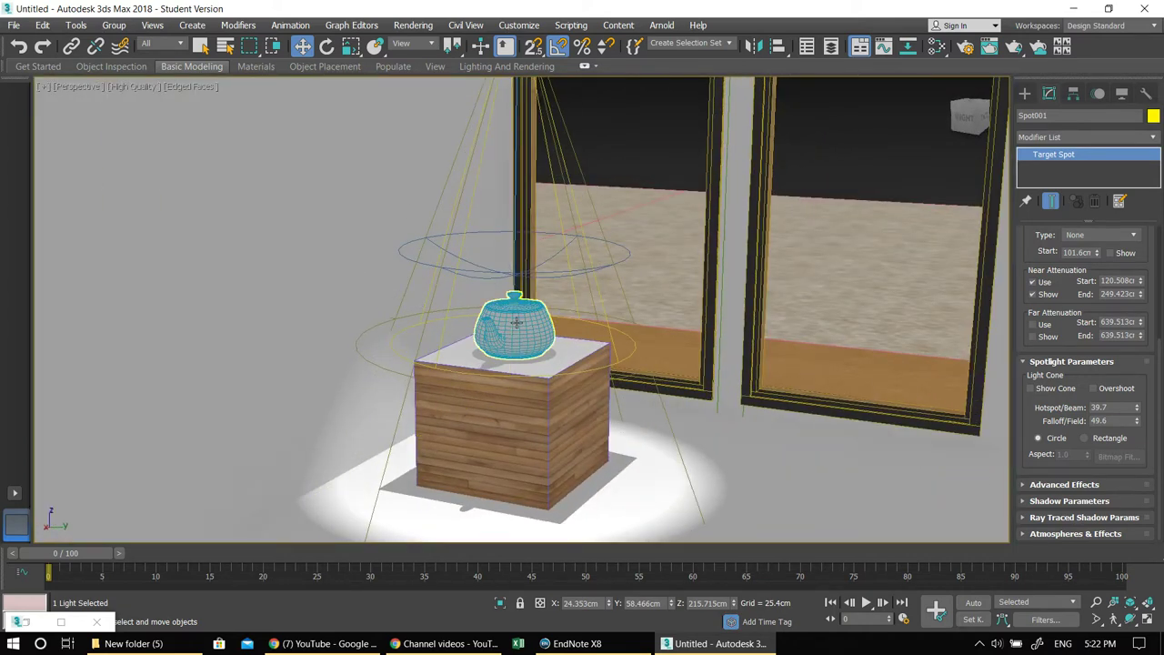
Select the spotlight, the teapot and the wooden box together.
left_click(534, 419)
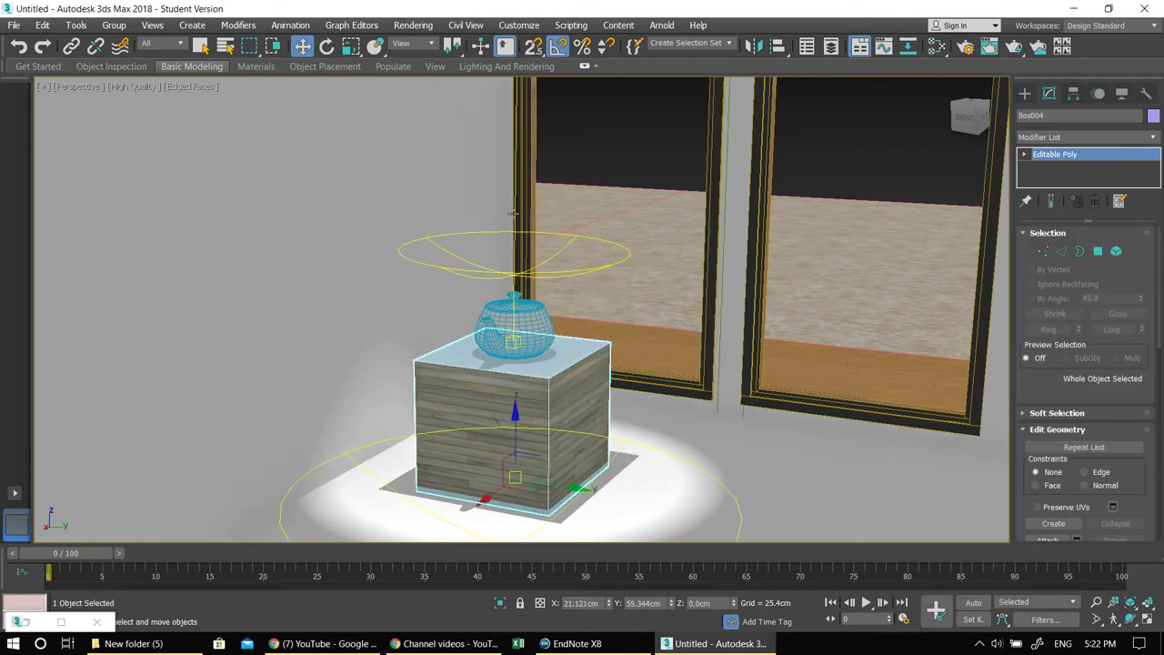
left_click(512, 213)
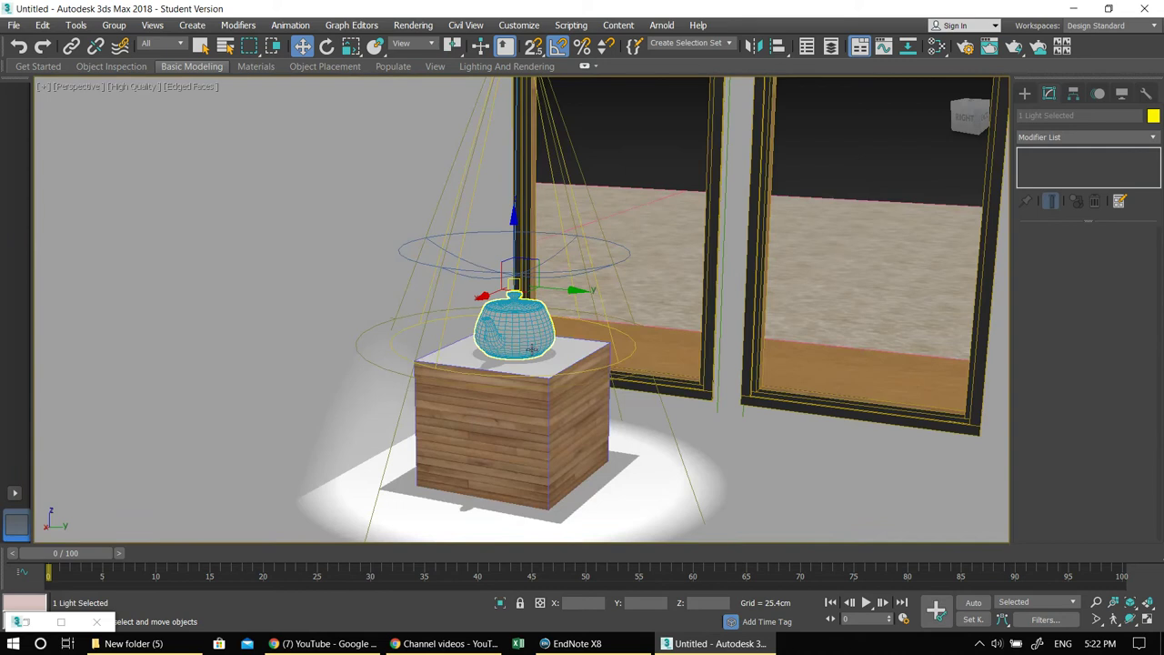
left_click(522, 327, "ctrl")
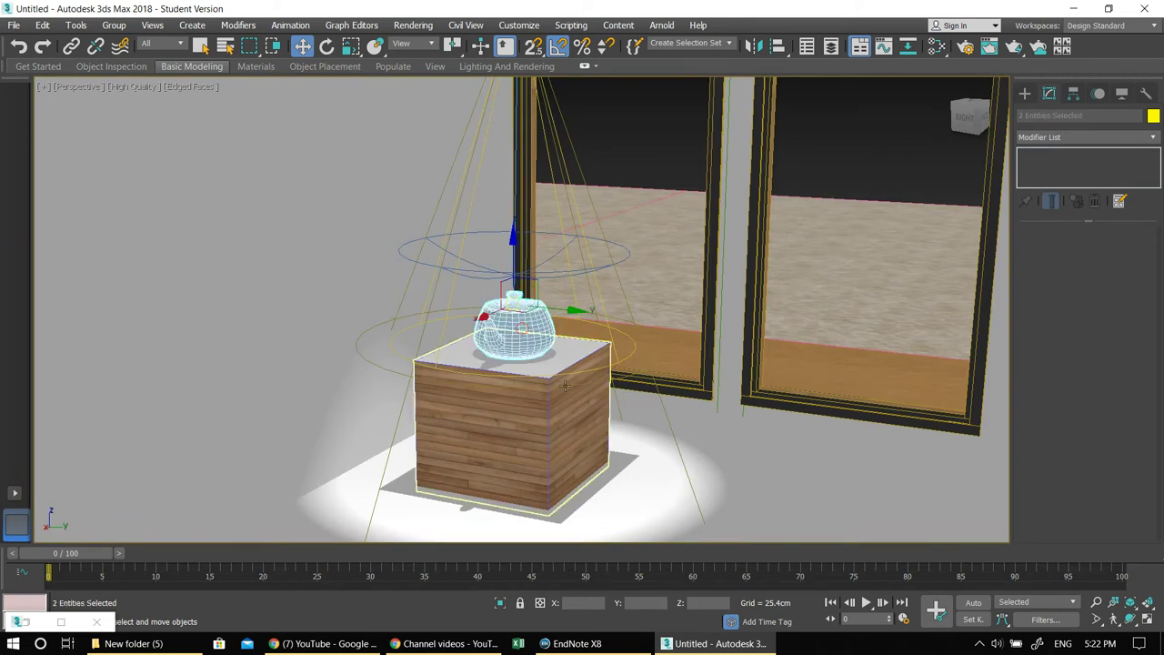
key("alt+q")
key("alt+q")
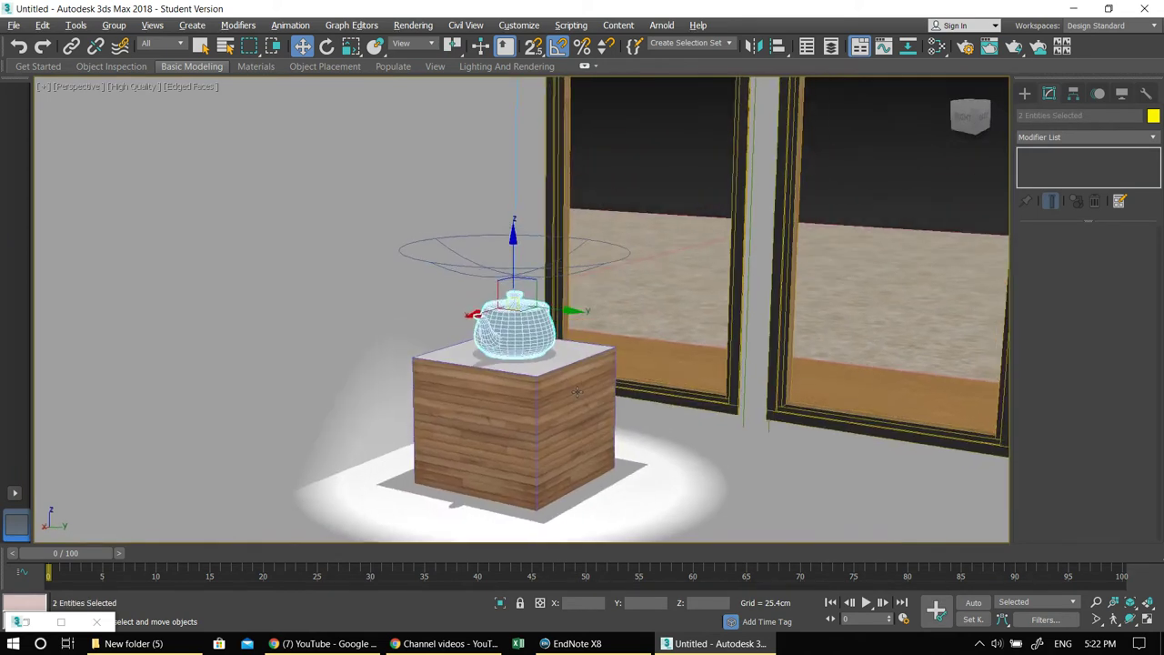
left_click(557, 401, "ctrl")
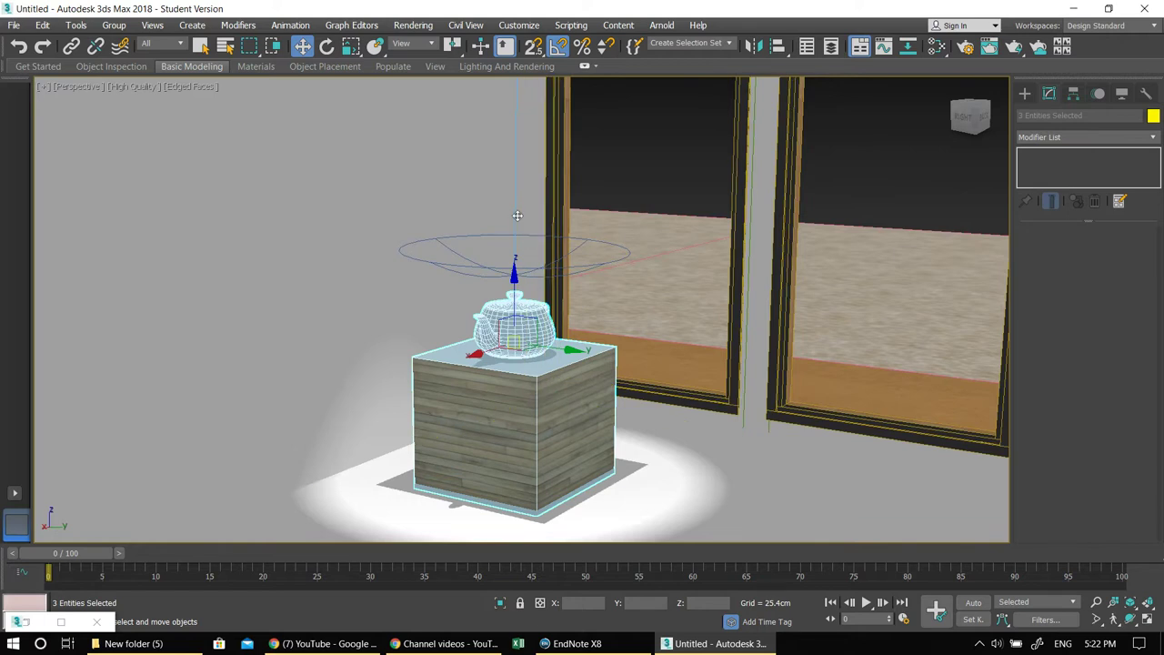
Clone the selected spotlight, teapot and box as several independent copies in the Front view, spaced one column apart along X.
key("alt+w")
key("alt+w")
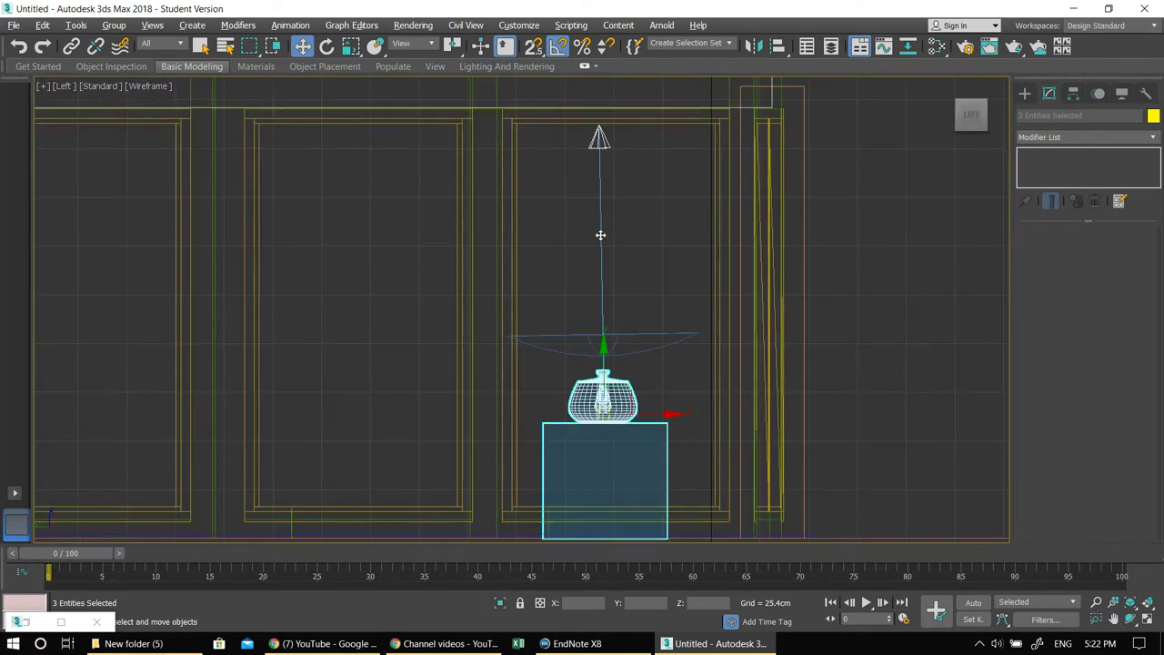
scroll(641, 346, "down", 3)
middle_click_drag(641, 346, 765, 408)
key("alt+w")
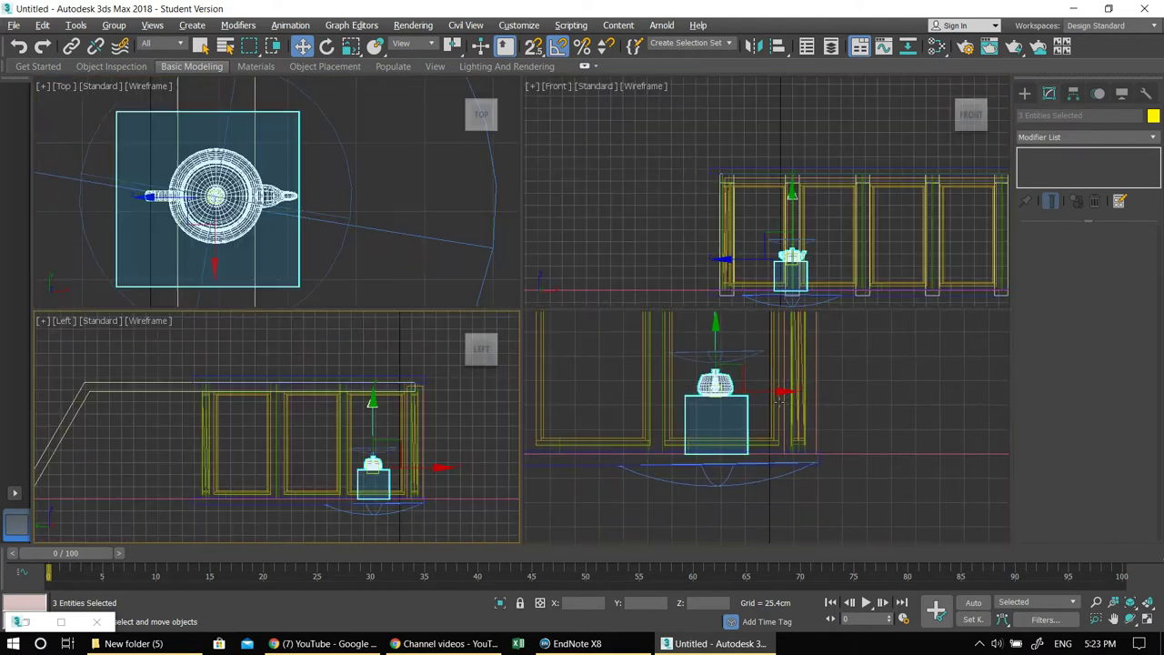
right_click(816, 221)
key("alt+w")
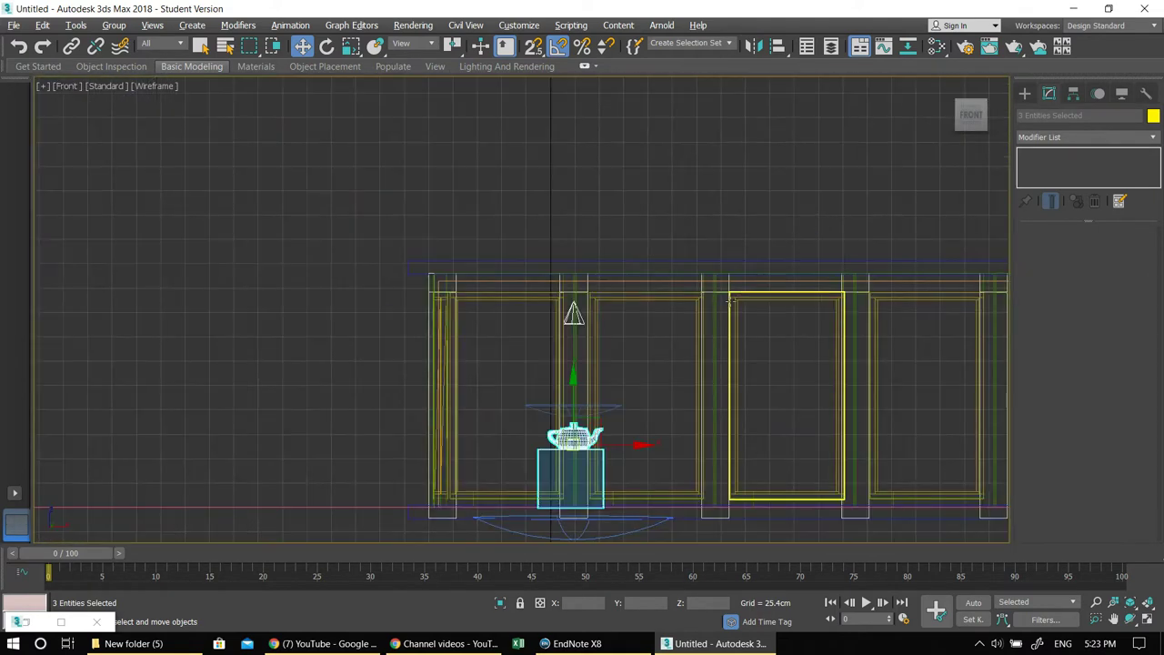
middle_click_drag(691, 338, 348, 270)
left_click_drag(296, 374, 440, 382, "shift")
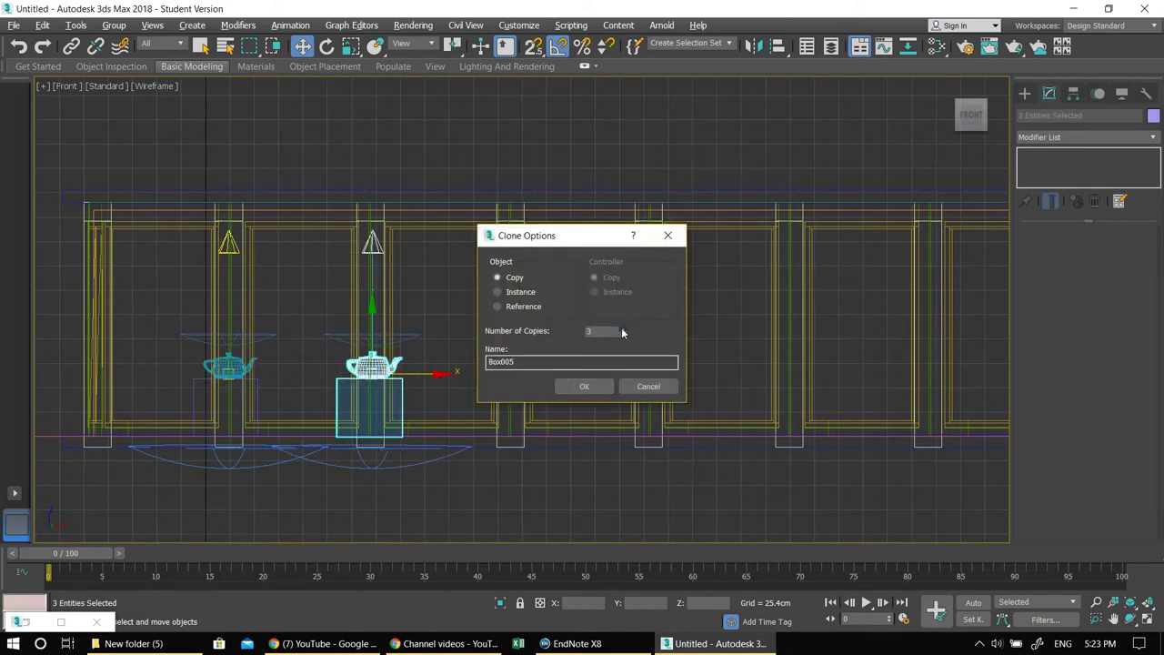
left_click(623, 334)
left_click(584, 386)
Frame the whole row of spotlit teapots in the perspective view with one copied teapot selected, and render the view.
mouse_move(564, 424)
middle_mouse_down()
mouse_move(347, 375)
mouse_move(398, 382)
middle_mouse_up()
key("alt+w")
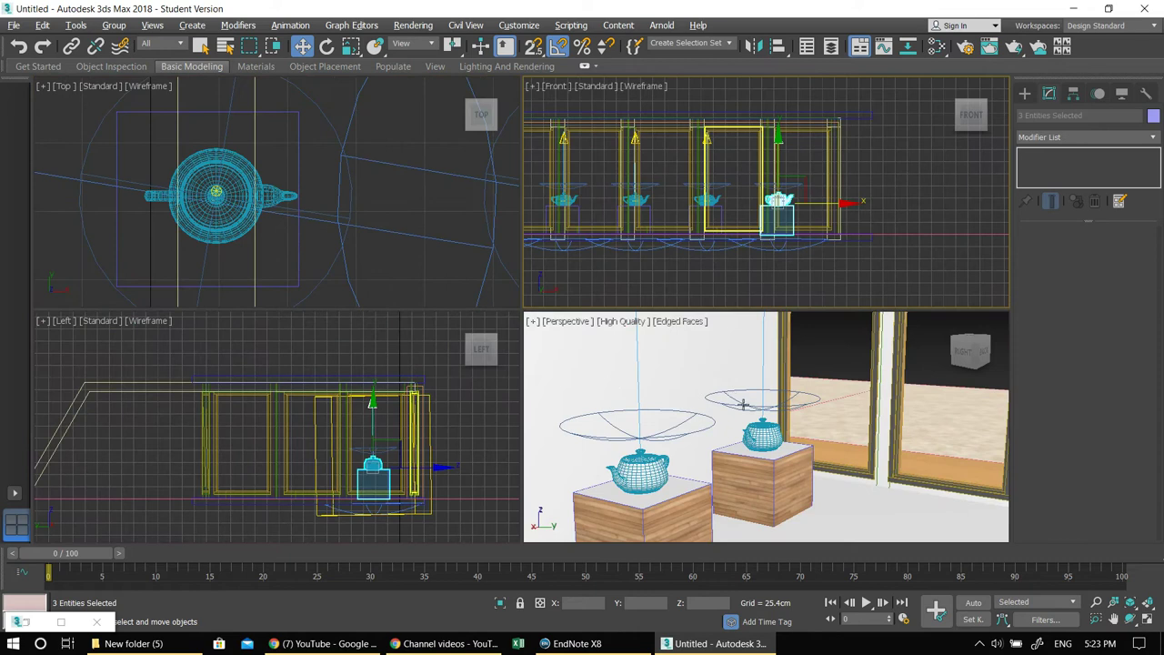
right_click(744, 404)
key("alt+w")
middle_click_drag(543, 426, 795, 400)
left_click(652, 331)
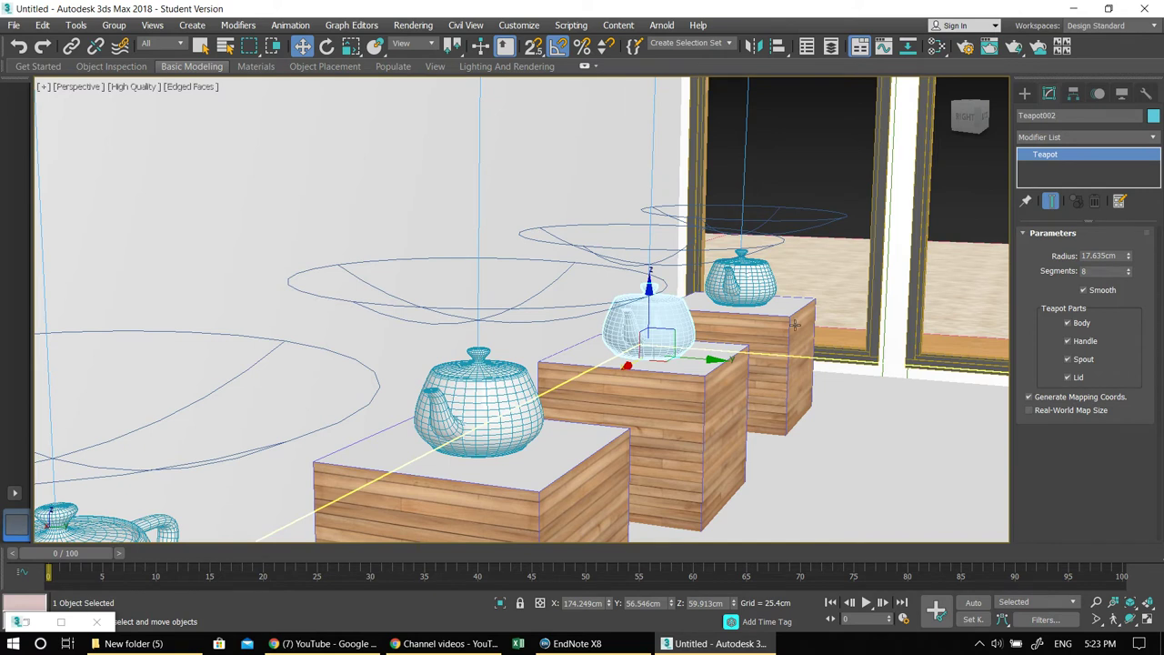
scroll(697, 335, "down", 5)
middle_click_drag(697, 339, 757, 386, "alt")
scroll(699, 333, "up", 10)
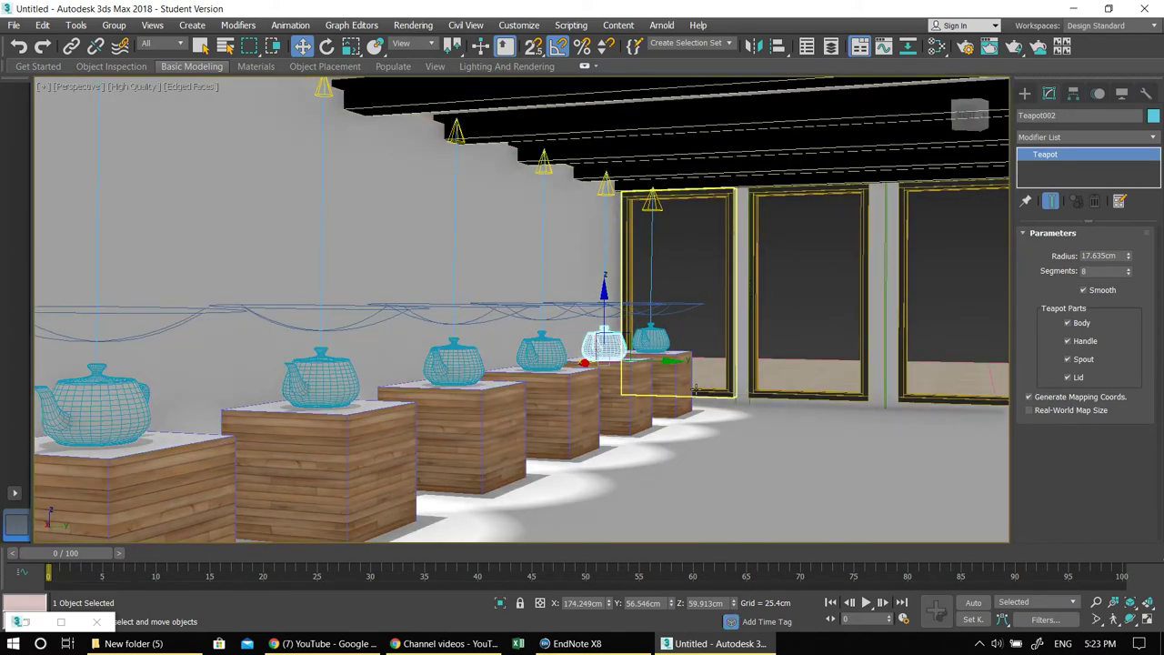
key("shift+q")
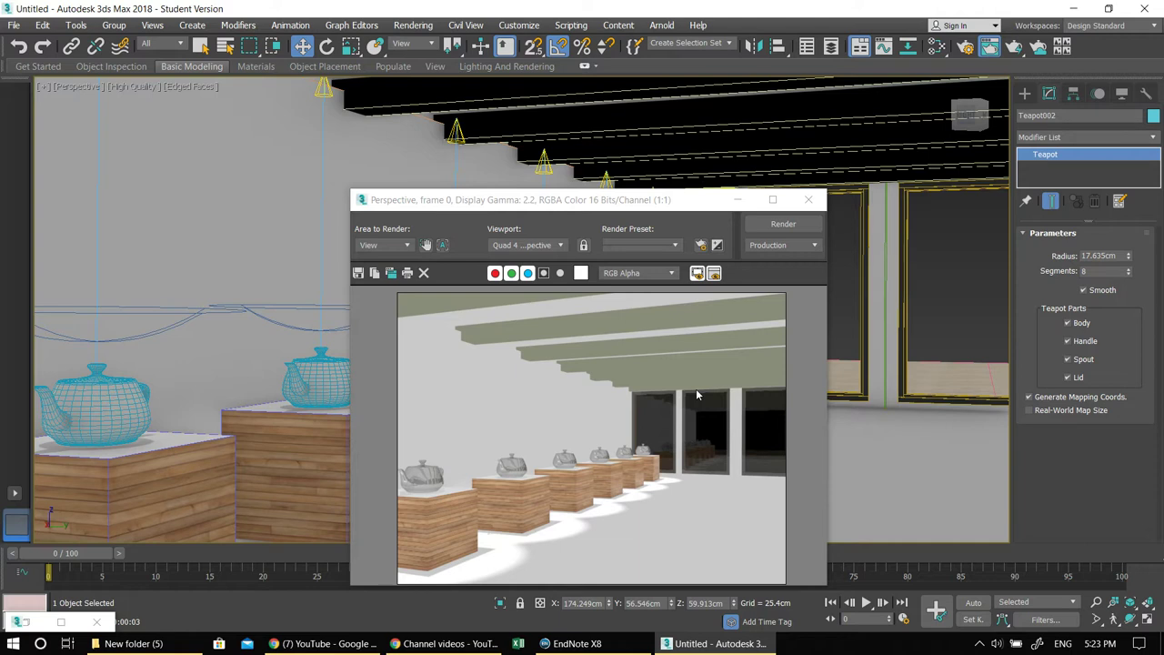
left_click(738, 200)
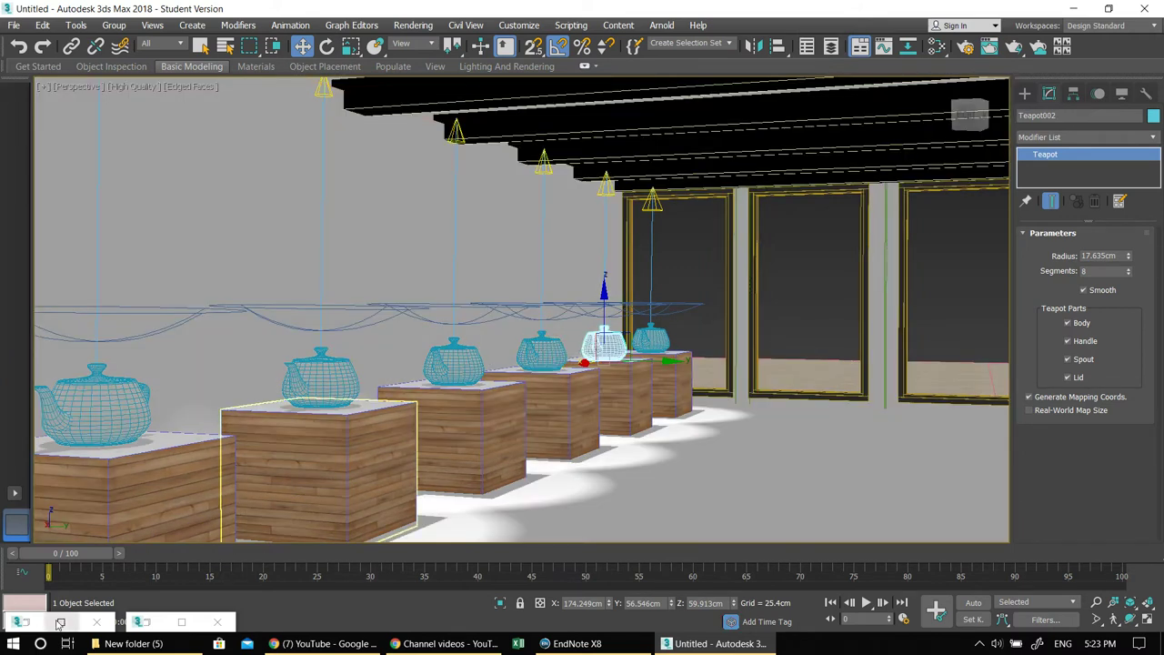
Add a new Architectural material in the Slate Material Editor and place its collapsed node above the existing metal material.
key("m")
left_click_drag(666, 33, 570, 109)
left_click_drag(561, 34, 548, 31)
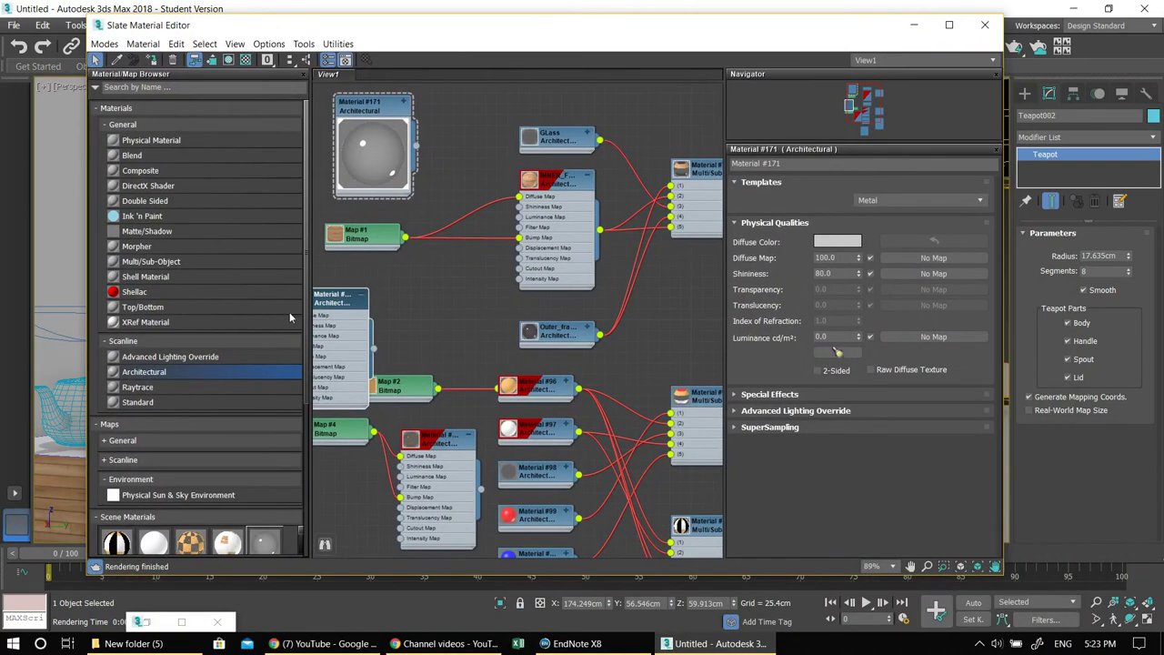
double_click(144, 377)
left_click_drag(516, 260, 495, 133)
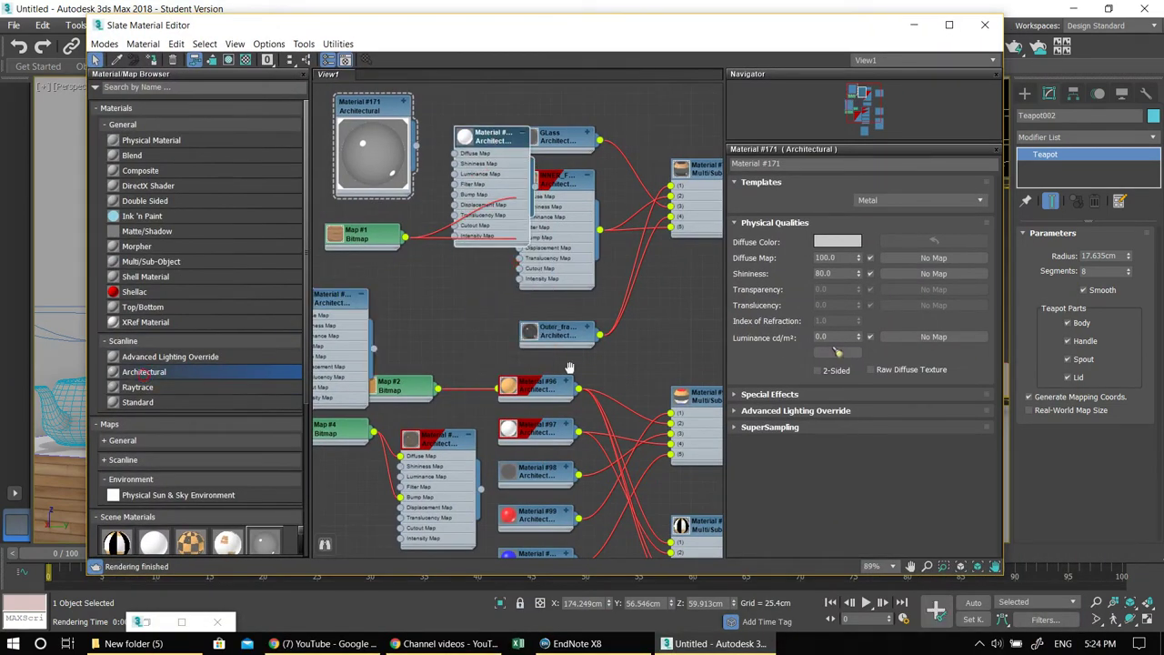
middle_click_drag(570, 367, 557, 435)
left_click_drag(525, 392, 414, 267)
double_click(410, 250)
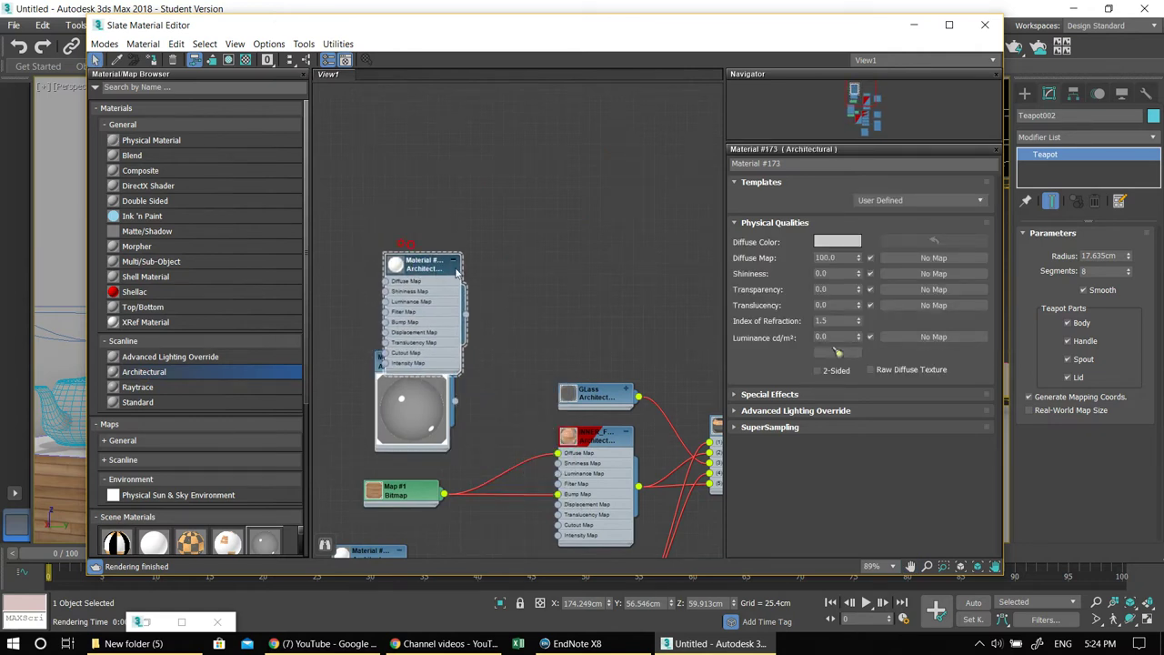
left_click(454, 262)
left_click_drag(422, 263, 419, 320)
Apply the Glass - Translucent template to the new material and assign it to the selected teapot.
left_click(938, 200)
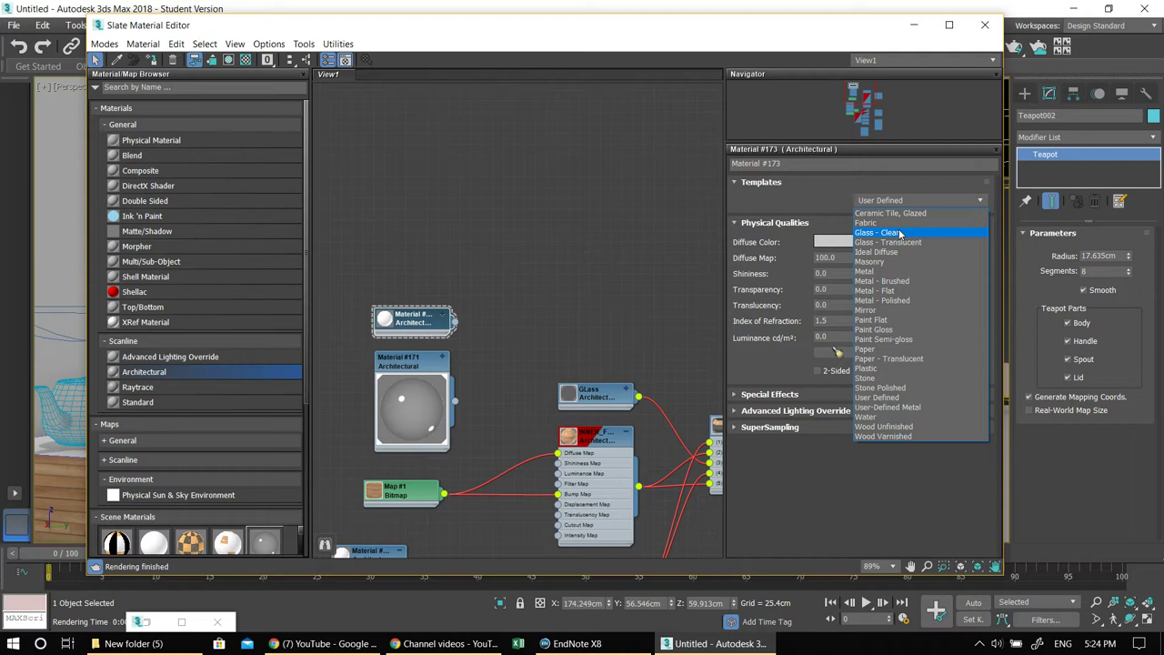
left_click(901, 242)
left_click_drag(636, 27, 658, 447)
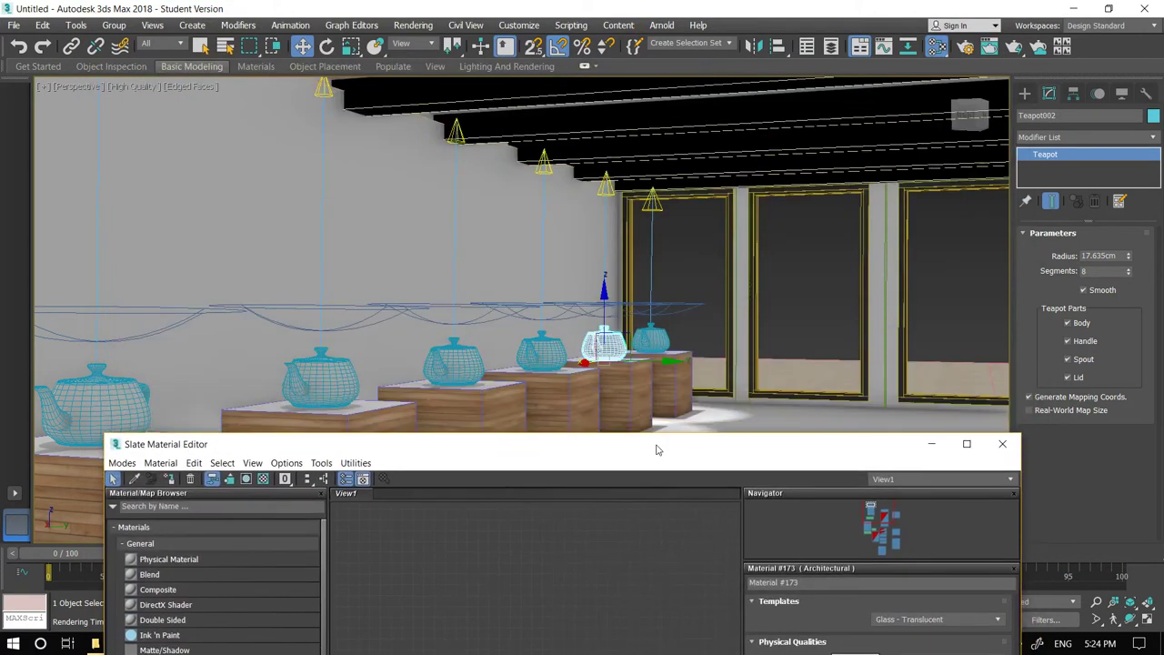
left_click(171, 479)
left_click(604, 350)
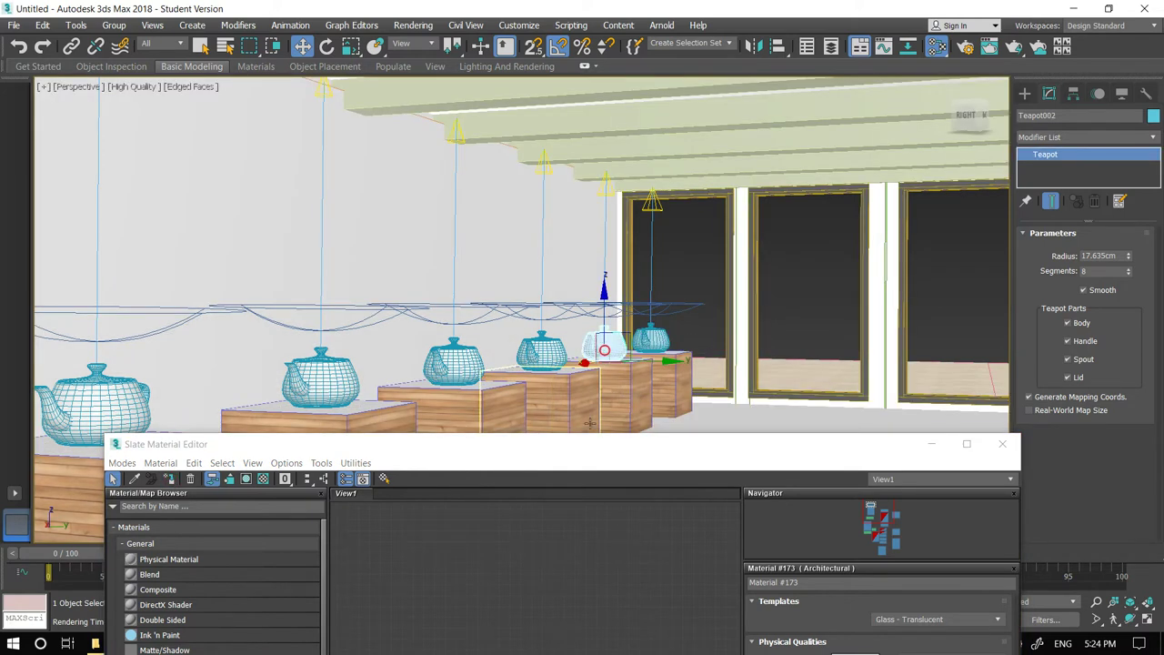
Add another Architectural material and place its collapsed node above the translucent glass one.
left_click_drag(595, 444, 611, 104)
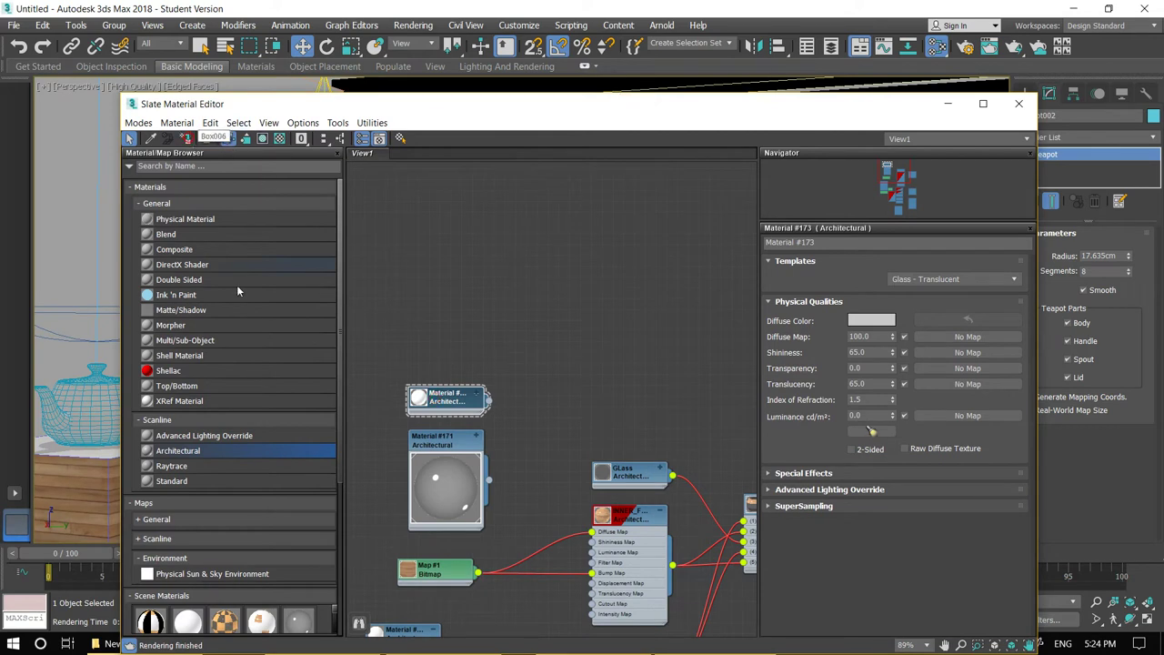
double_click(170, 451)
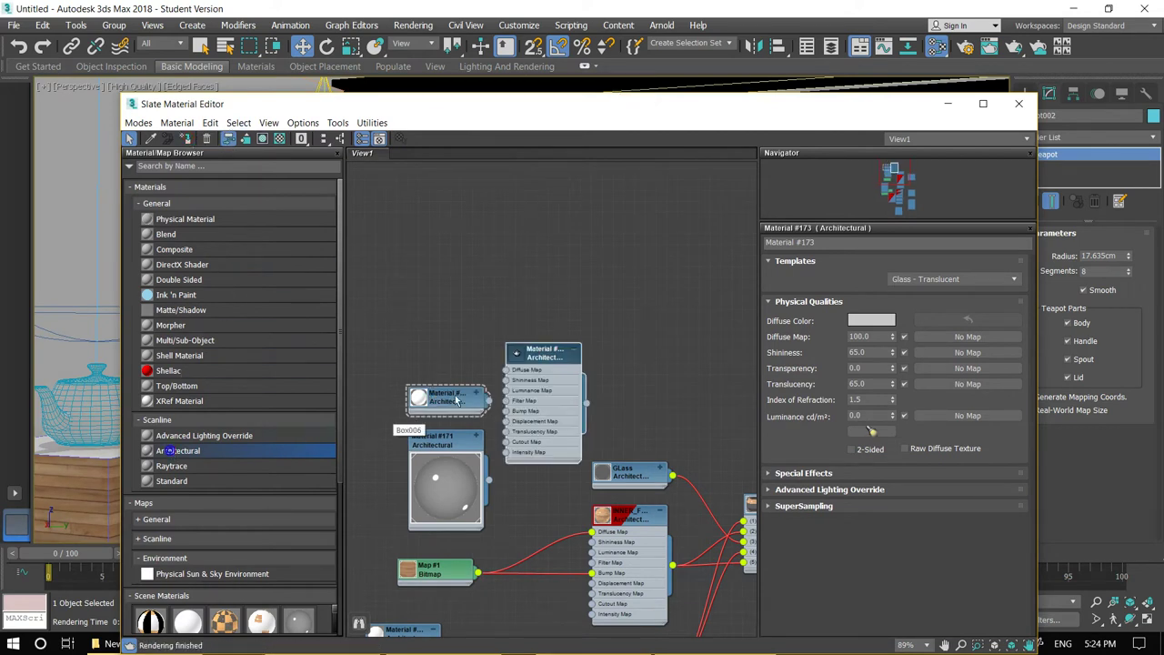
left_click(572, 352)
left_click_drag(572, 352, 475, 353)
Apply the Plastic template to the newest Architectural material, the one above the translucent glass material.
left_click(937, 279)
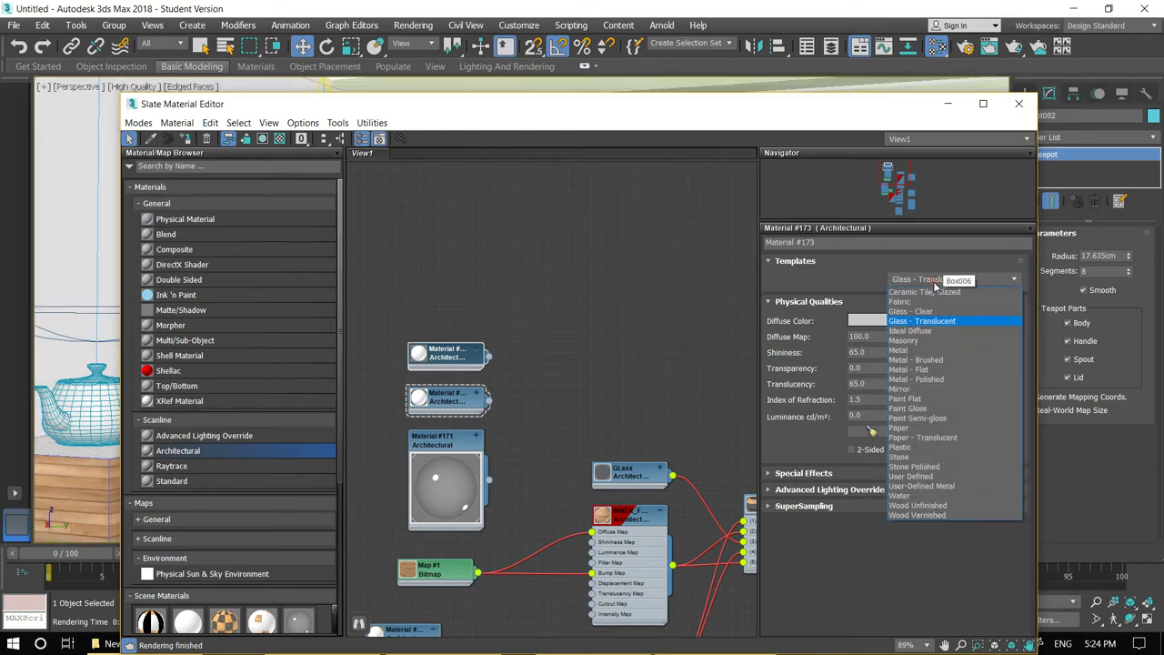
left_click(424, 406)
left_click(423, 405)
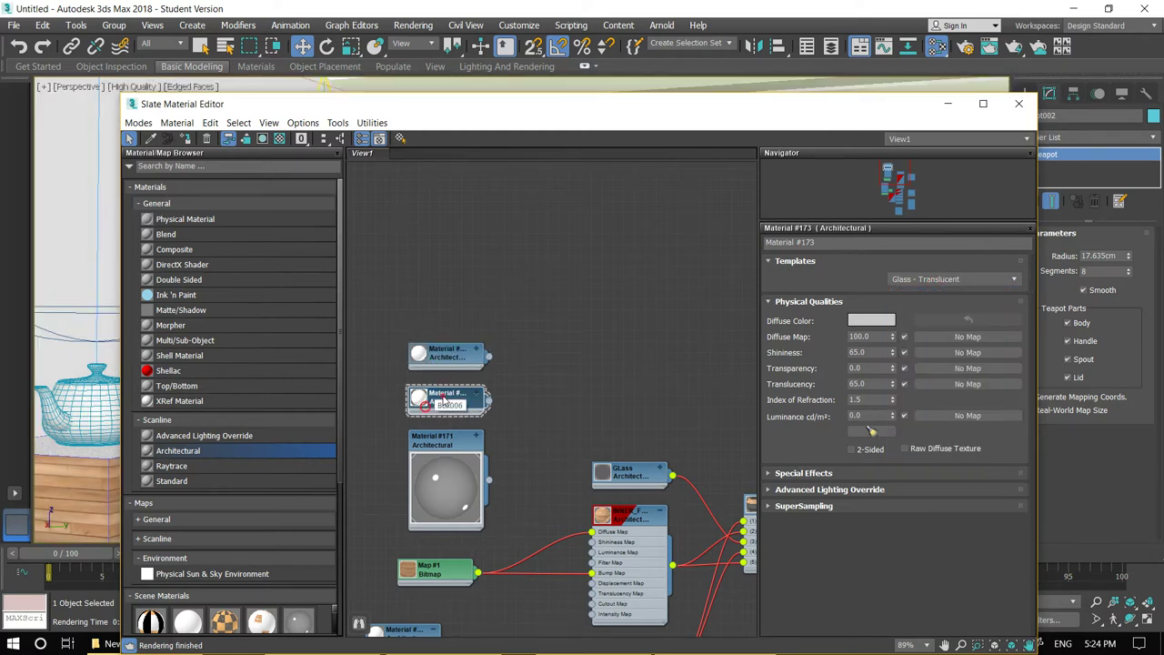
left_click(443, 390)
left_click(446, 351)
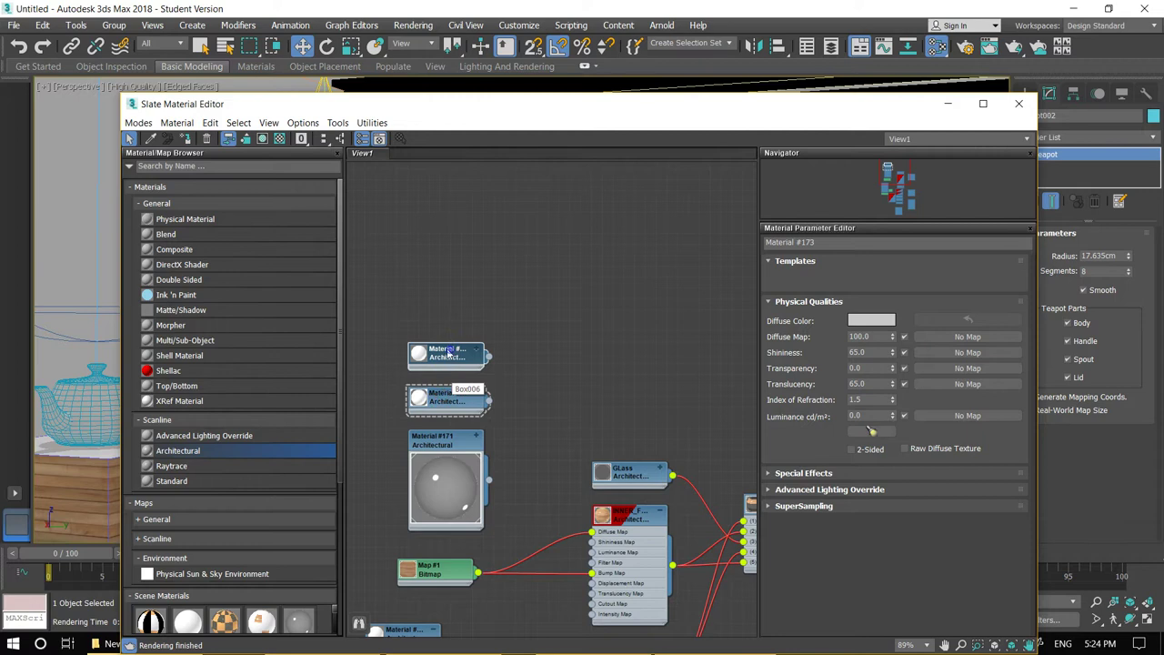
left_click(937, 279)
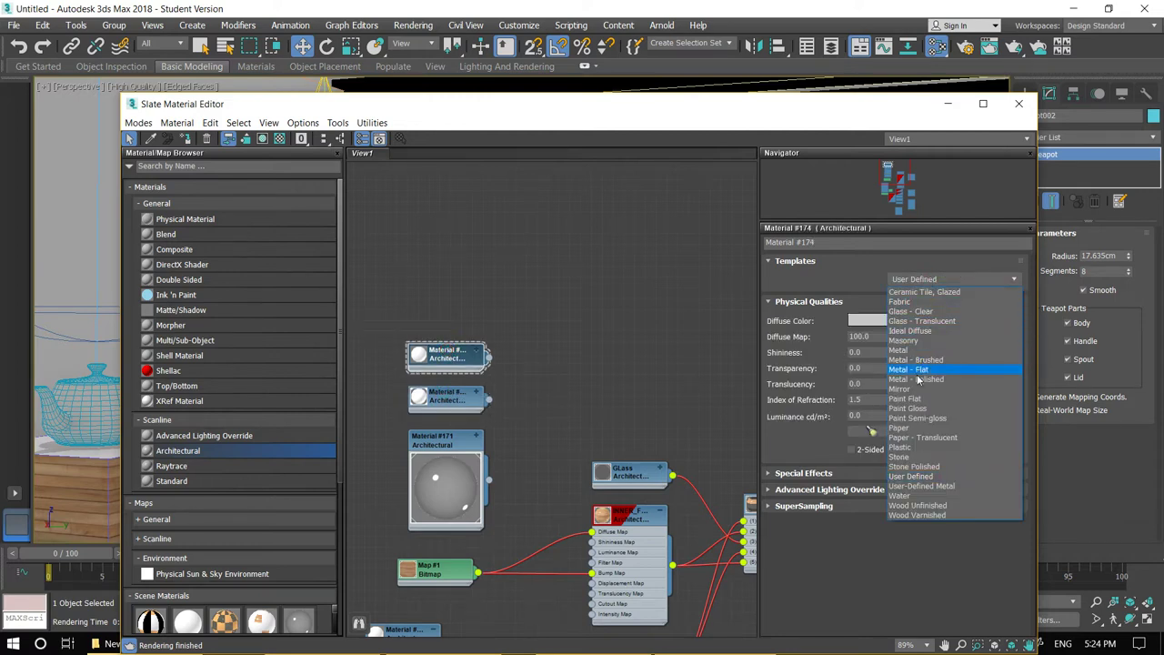
left_click(921, 450)
Give the plastic material a pinkish-red diffuse colour and assign it to Teapot003.
left_click(871, 320)
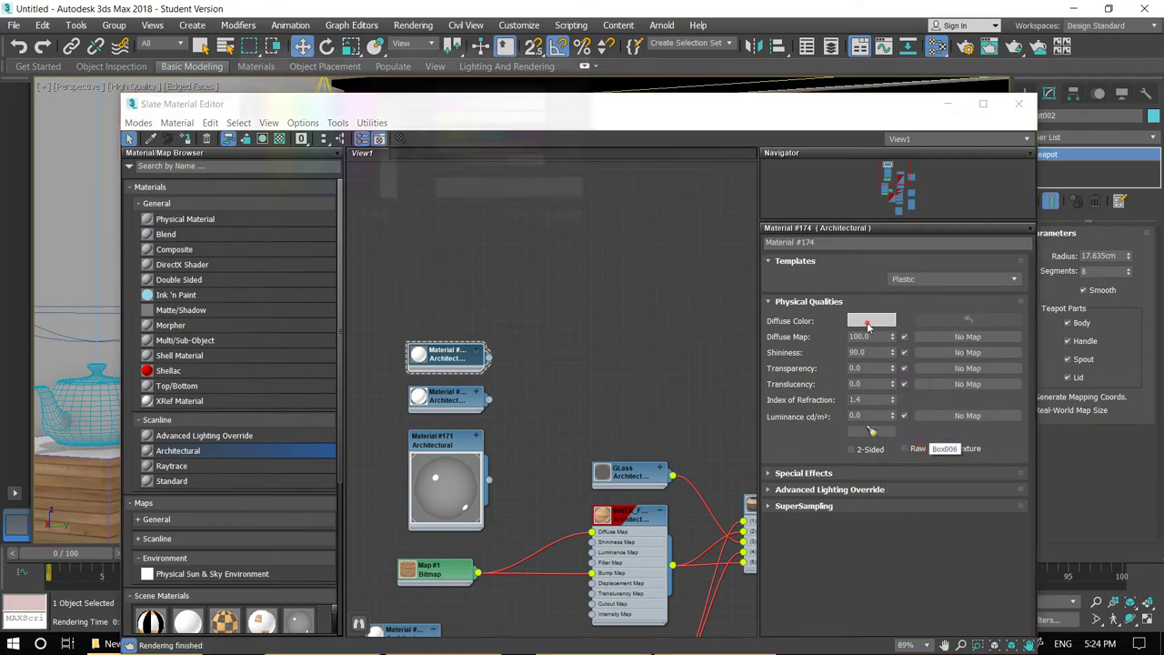
left_click(511, 154)
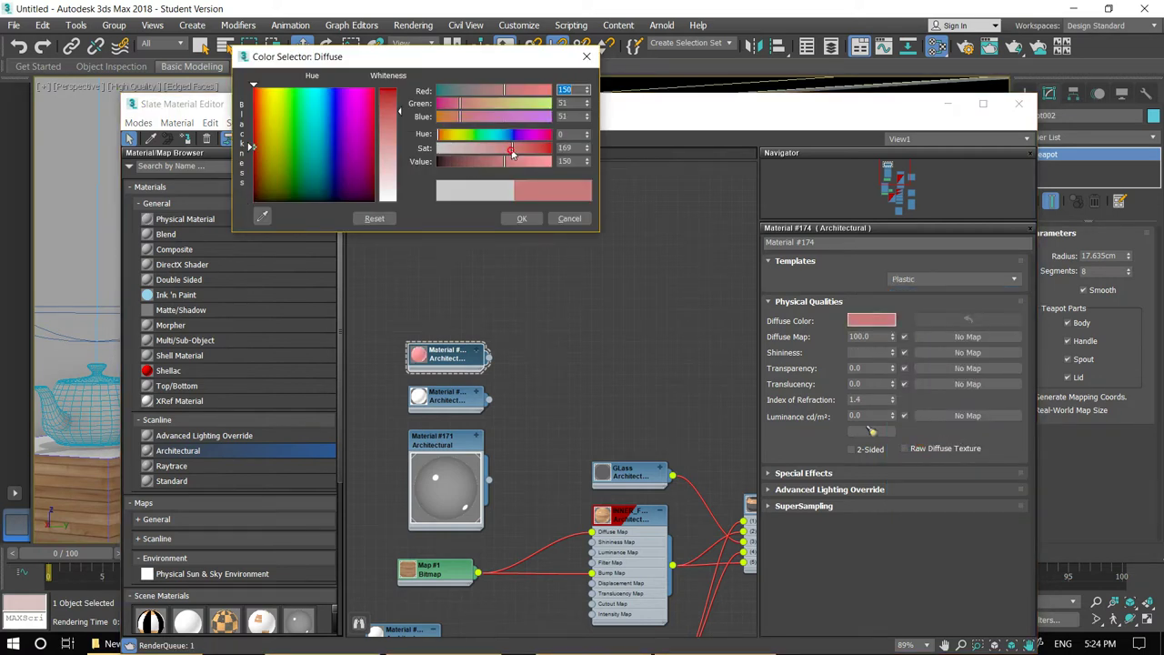
left_click(521, 218)
left_click_drag(606, 108, 552, 130)
left_click(540, 353)
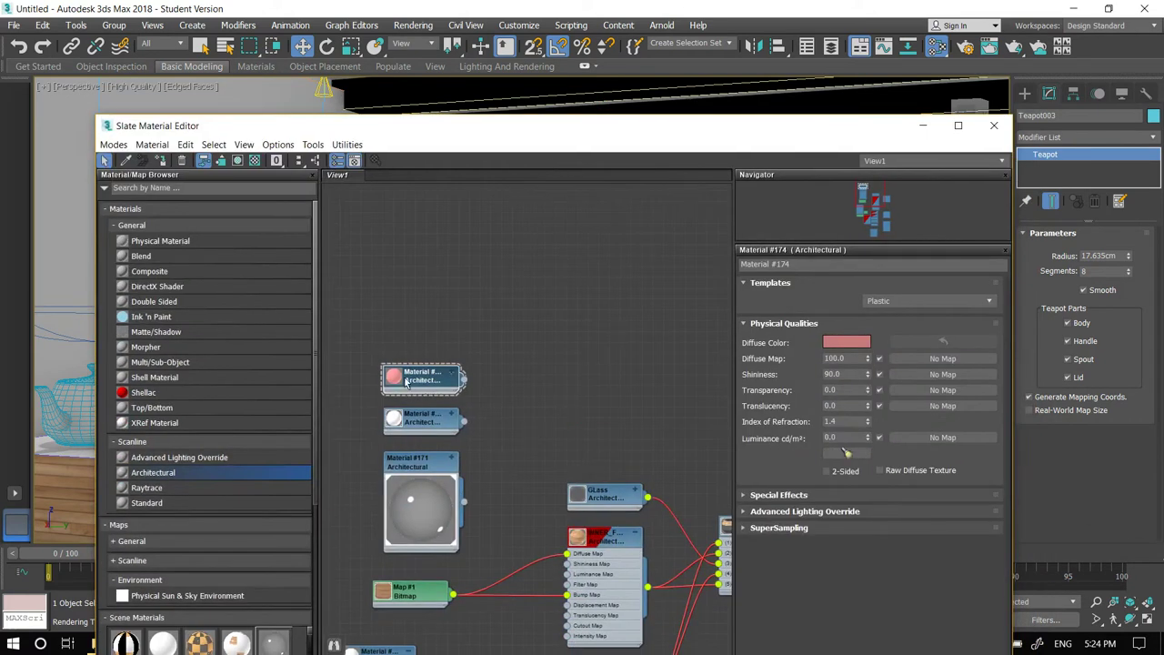
left_click(923, 129)
Assign the existing wood-coloured Material #96 to Teapot004, the next teapot in the row.
left_click(678, 291)
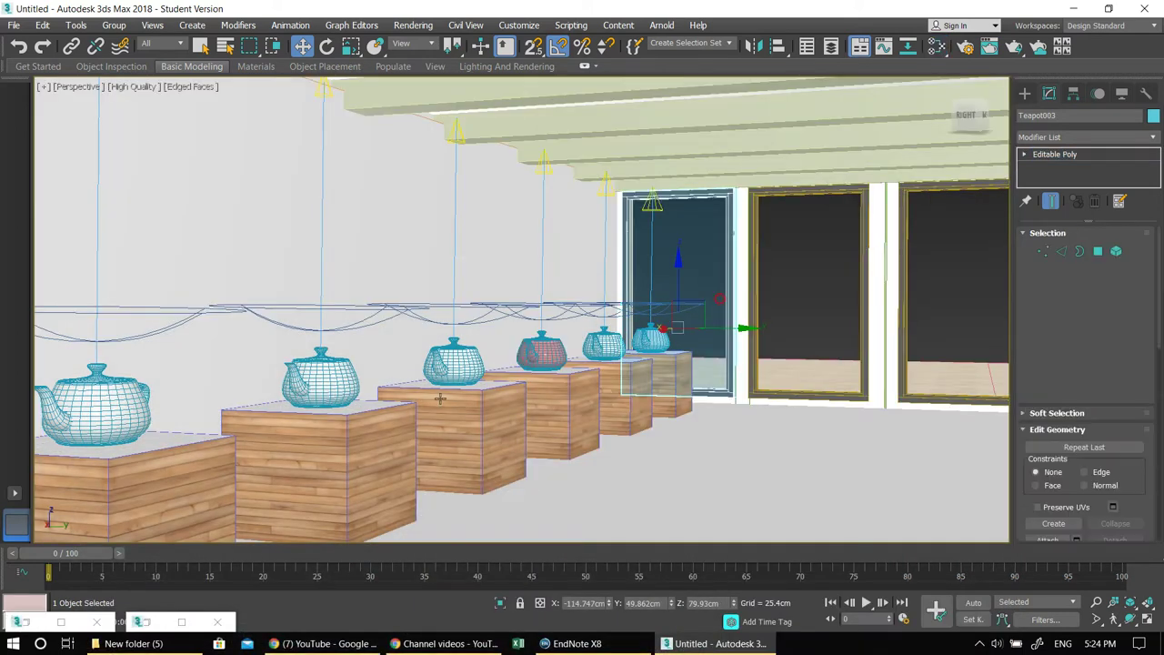
left_click(336, 386)
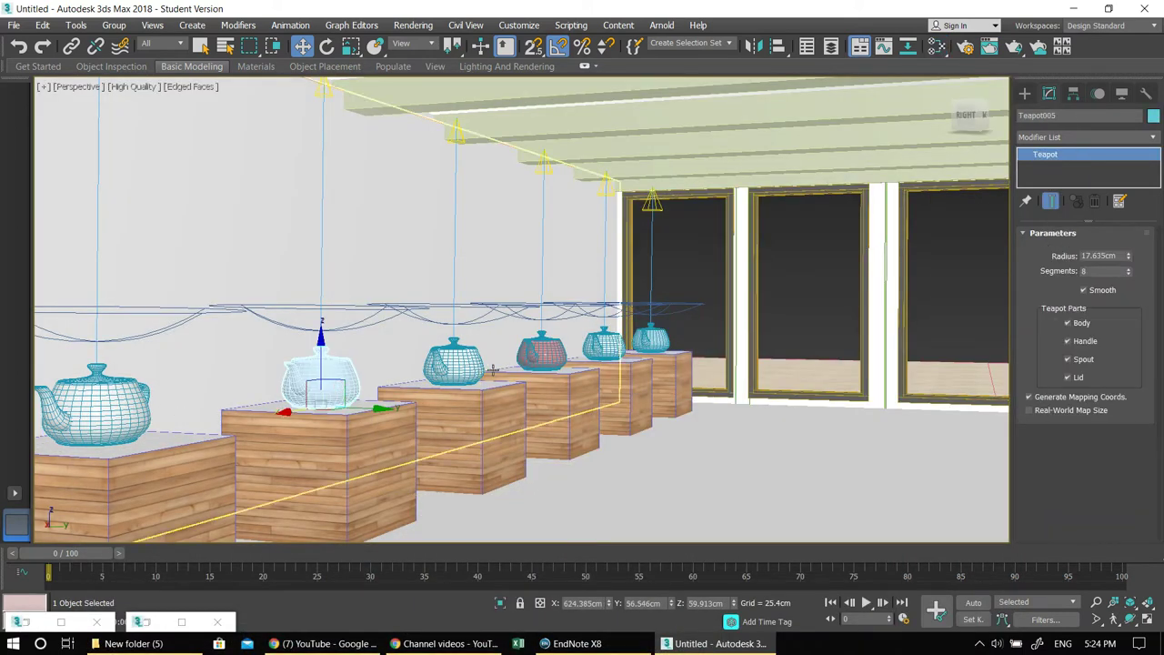
left_click(462, 372)
key("m")
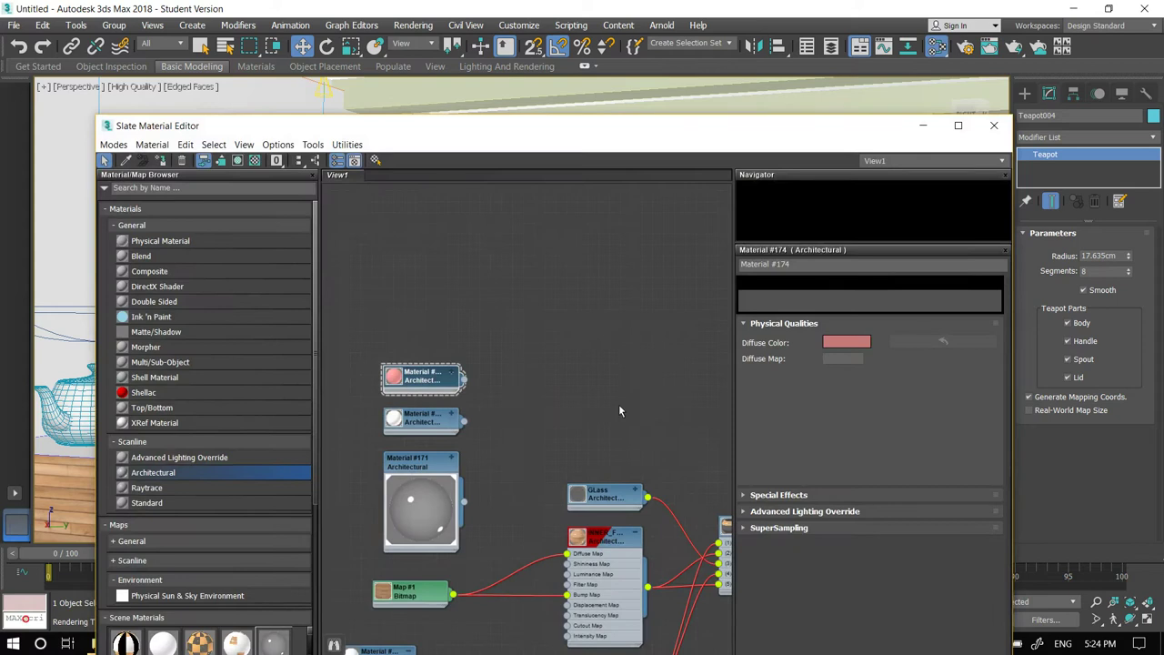
middle_click_drag(619, 516, 503, 332)
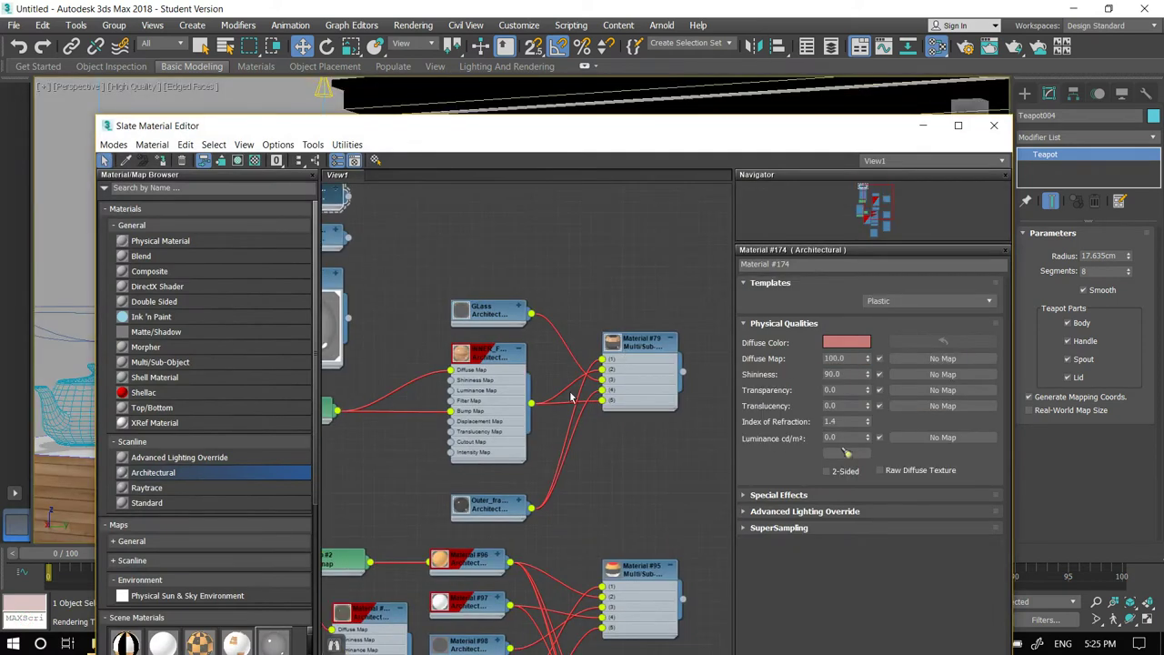
middle_click_drag(555, 410, 633, 265)
left_click(528, 424)
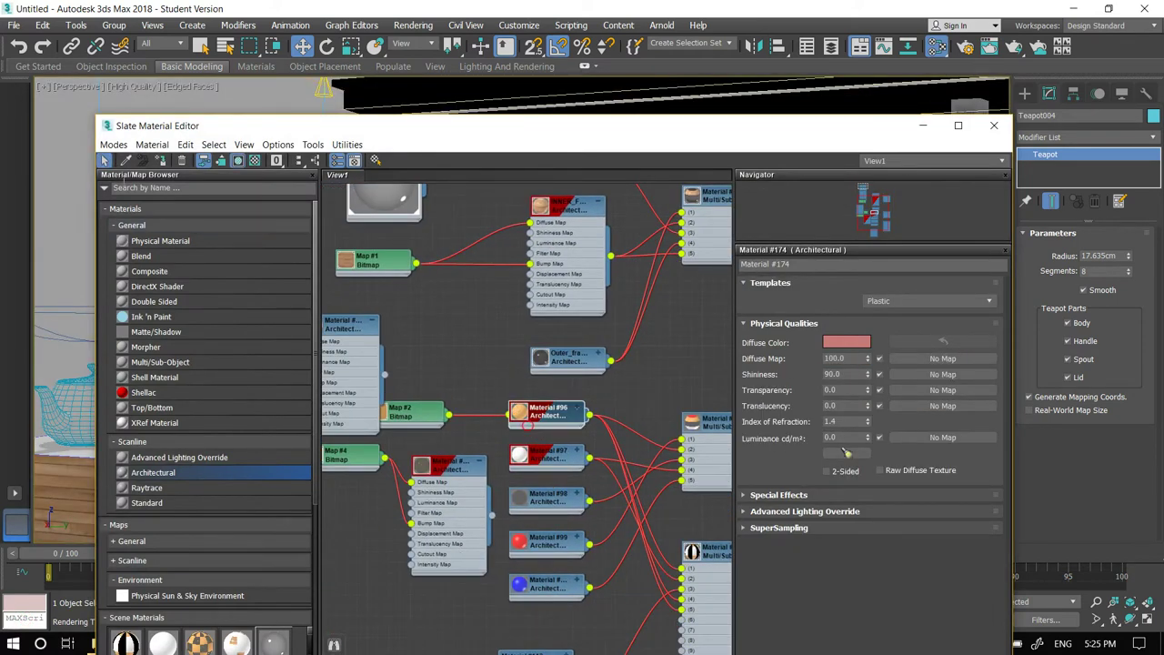
left_click_drag(232, 126, 667, 162)
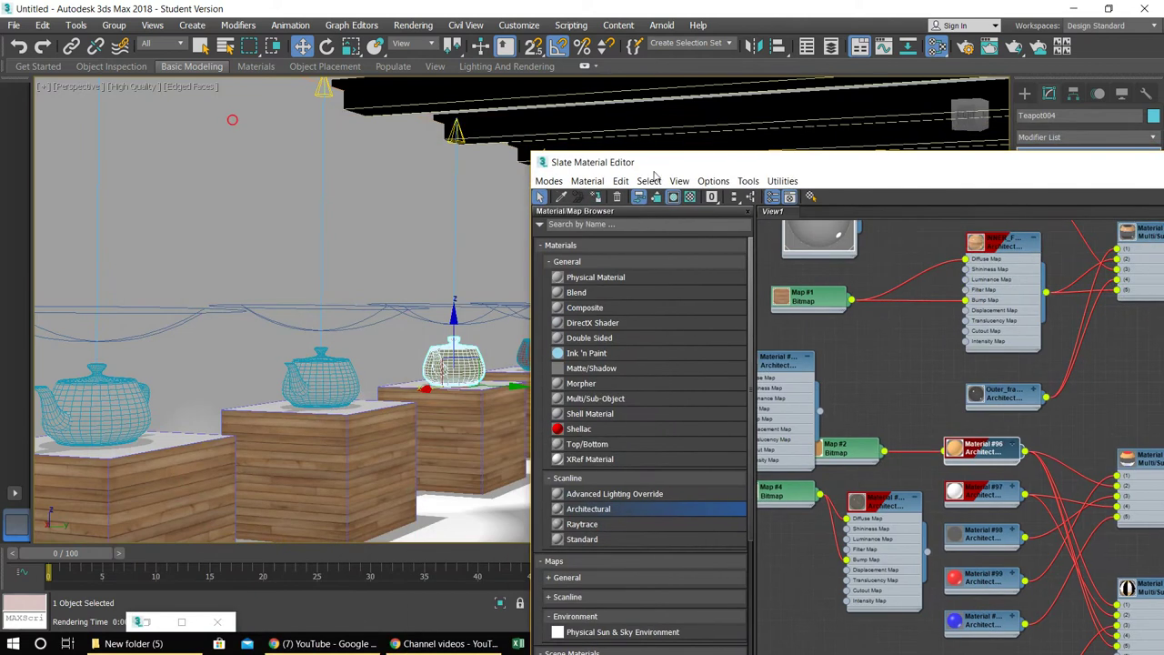
Assign the red Material #99 to Teapot005 and the blue Architectural material below it to Teapot006.
left_click(320, 378)
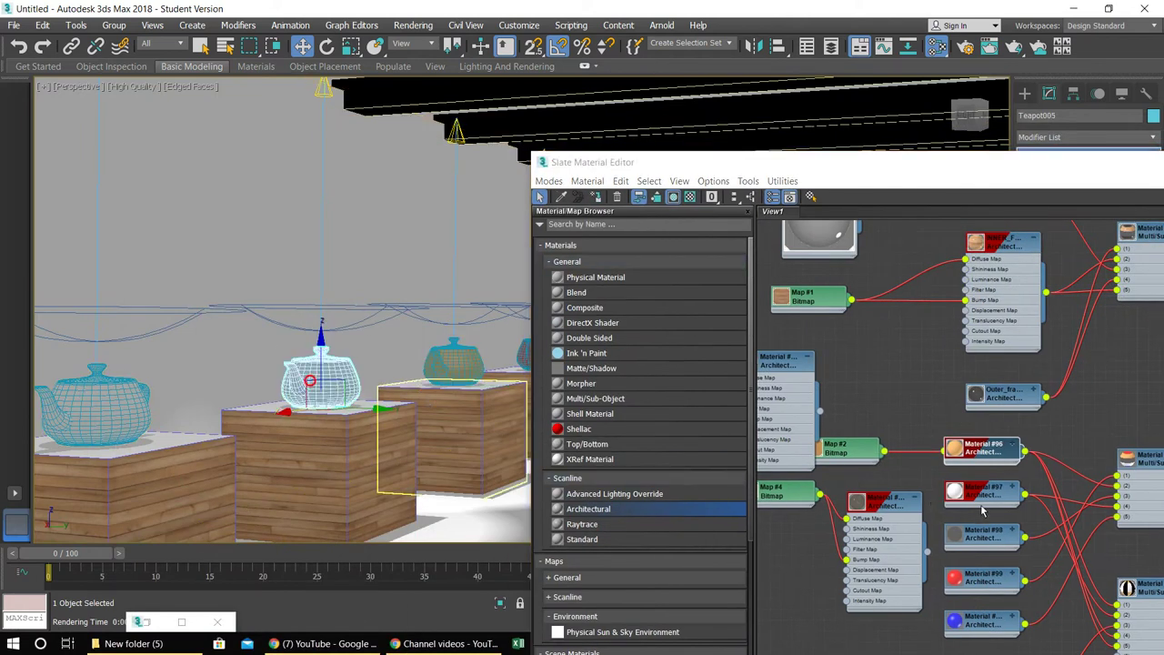
left_click(961, 589)
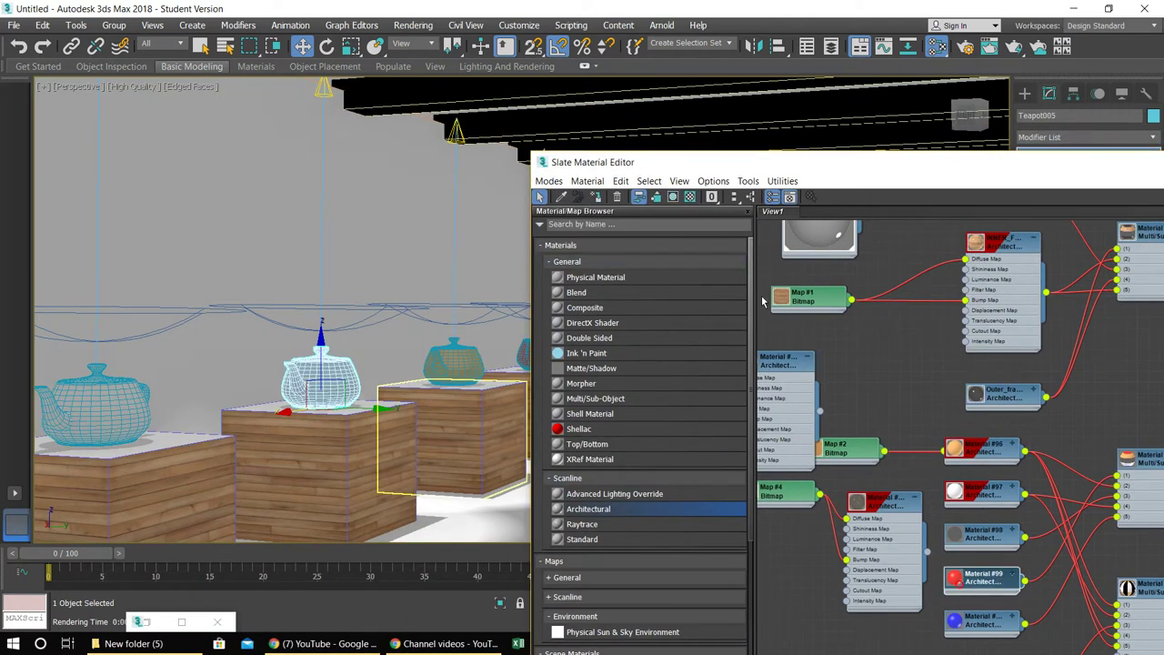
left_click(596, 197)
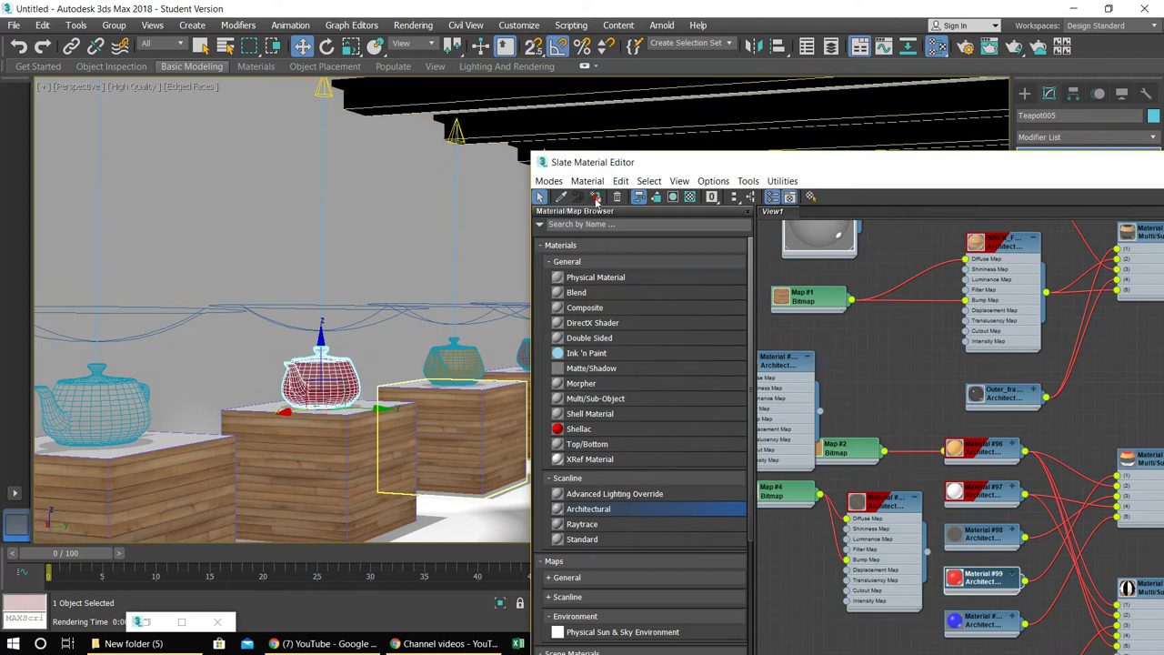
left_click(109, 419)
left_click(1001, 618)
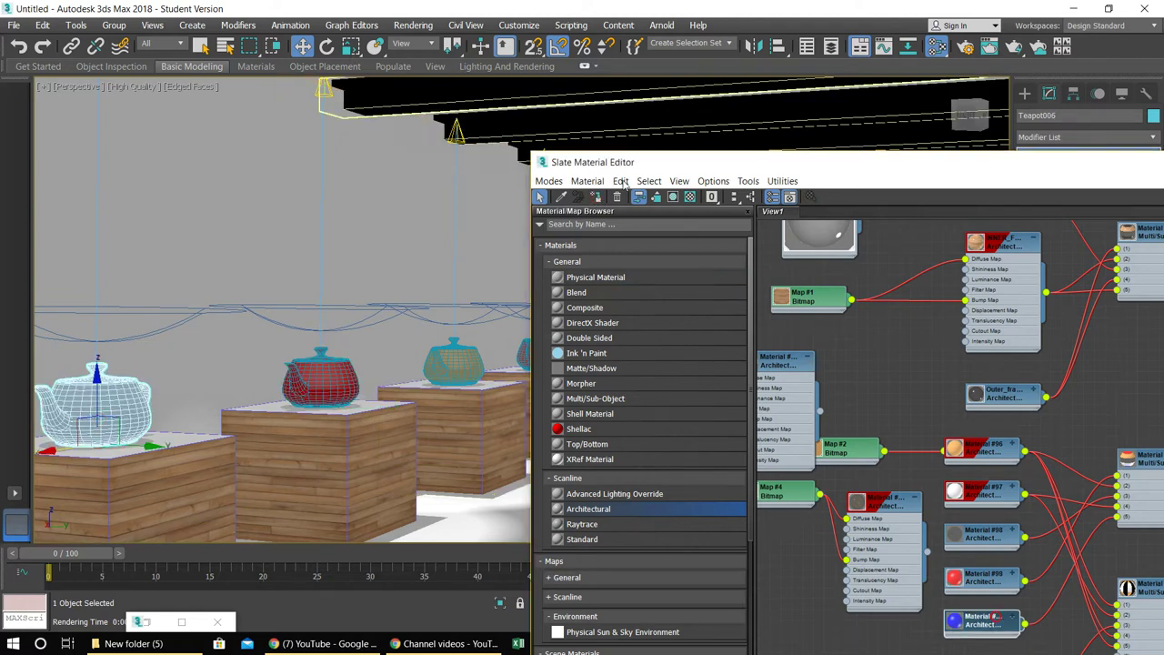
left_click(597, 197)
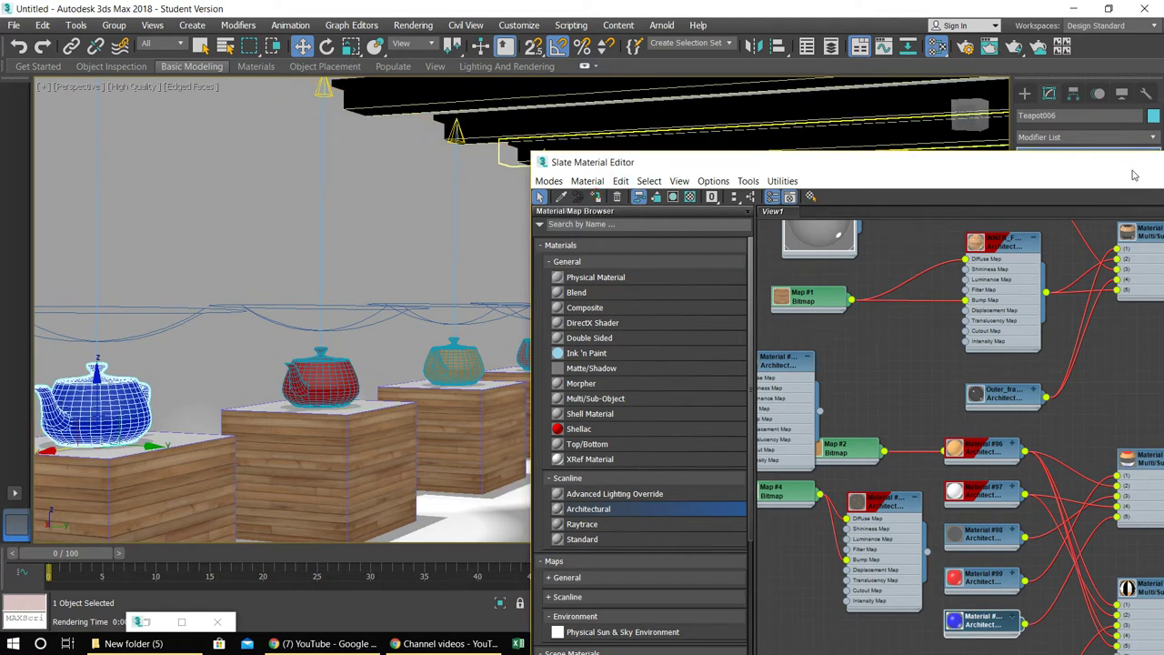
left_click_drag(1132, 172, 750, 174)
left_click(968, 170)
Select the pink plastic teapot and try isolating it in the perspective view.
left_click(613, 292)
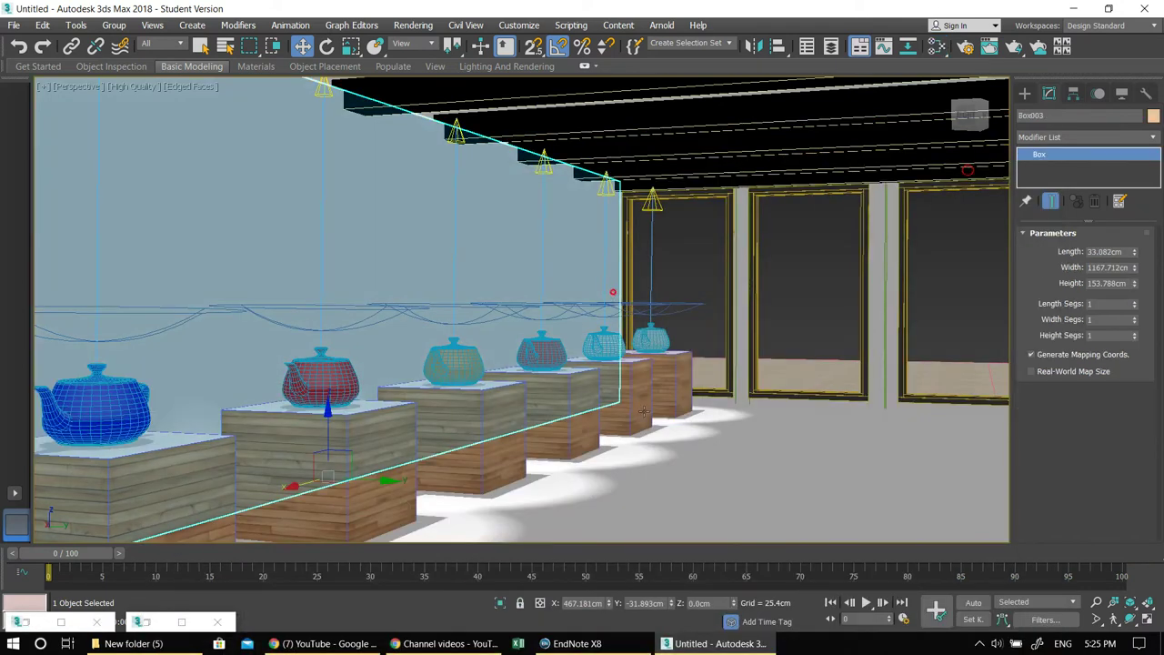
left_click(696, 477)
left_click(552, 362)
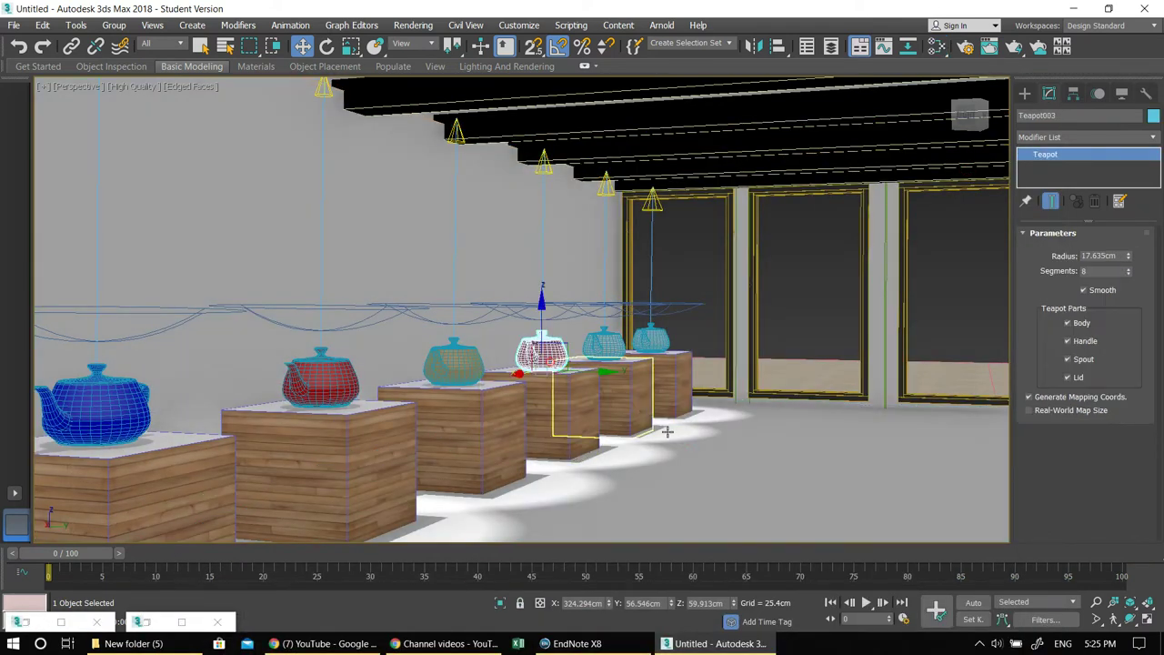
middle_click_drag(667, 431, 459, 418, "alt")
key("alt+q")
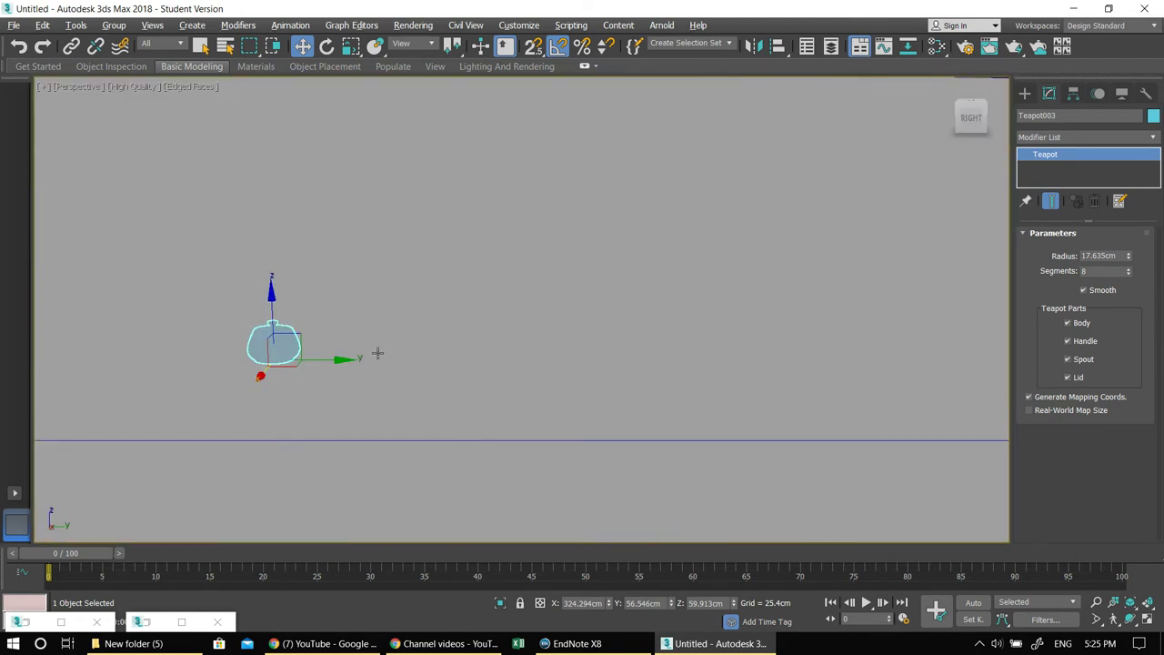
key("alt+q")
Turn off the edged-faces display in the perspective view of the teapots.
scroll(322, 365, "up", 6)
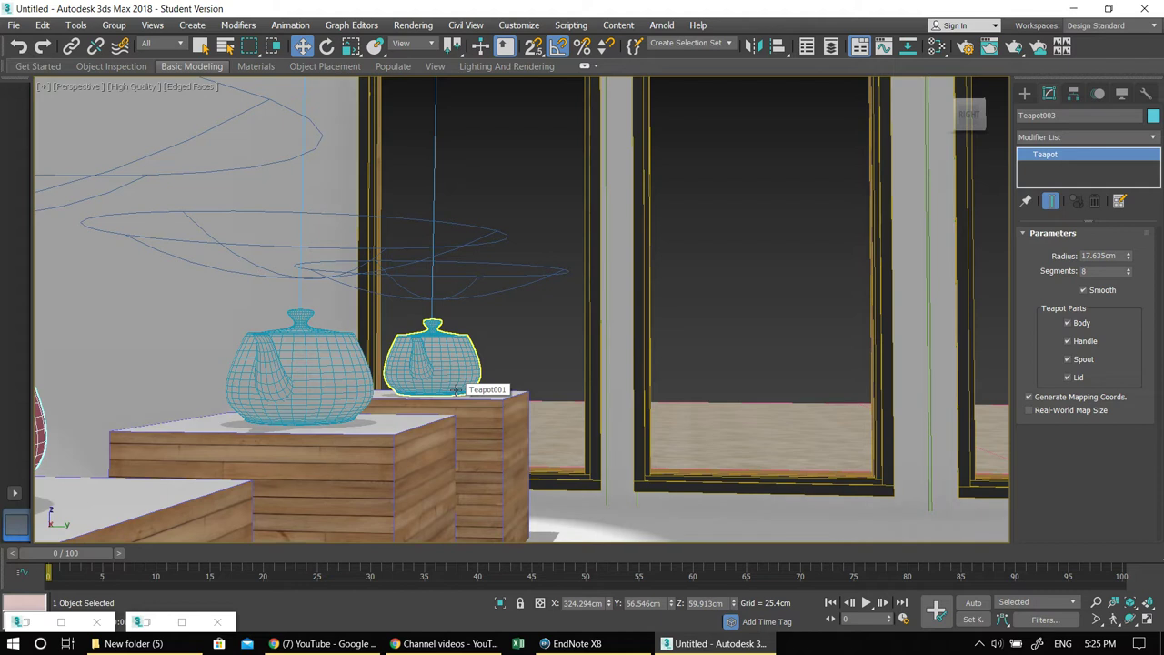
key("F4")
middle_click_drag(456, 389, 583, 373, "alt")
scroll(489, 431, "down", 4)
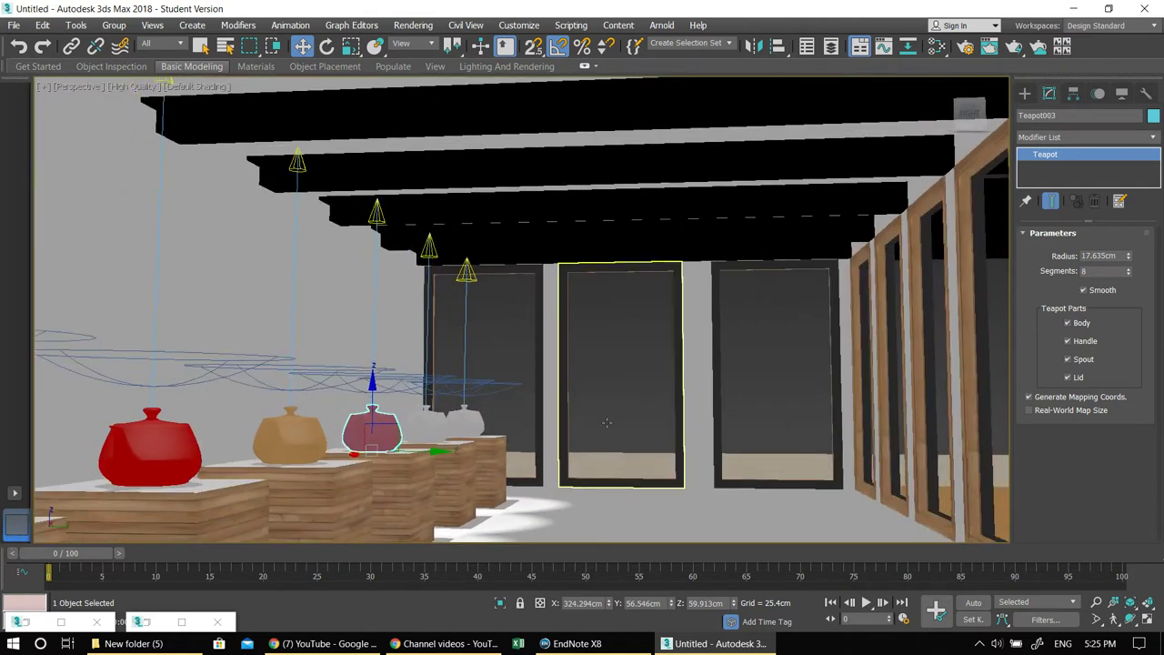
middle_click_drag(632, 422, 599, 394)
Frame the wood-coloured and pink teapots closely with the glass ones behind, and render the perspective view.
key("shift+z")
key("shift+z")
key("shift+z")
key("shift+z")
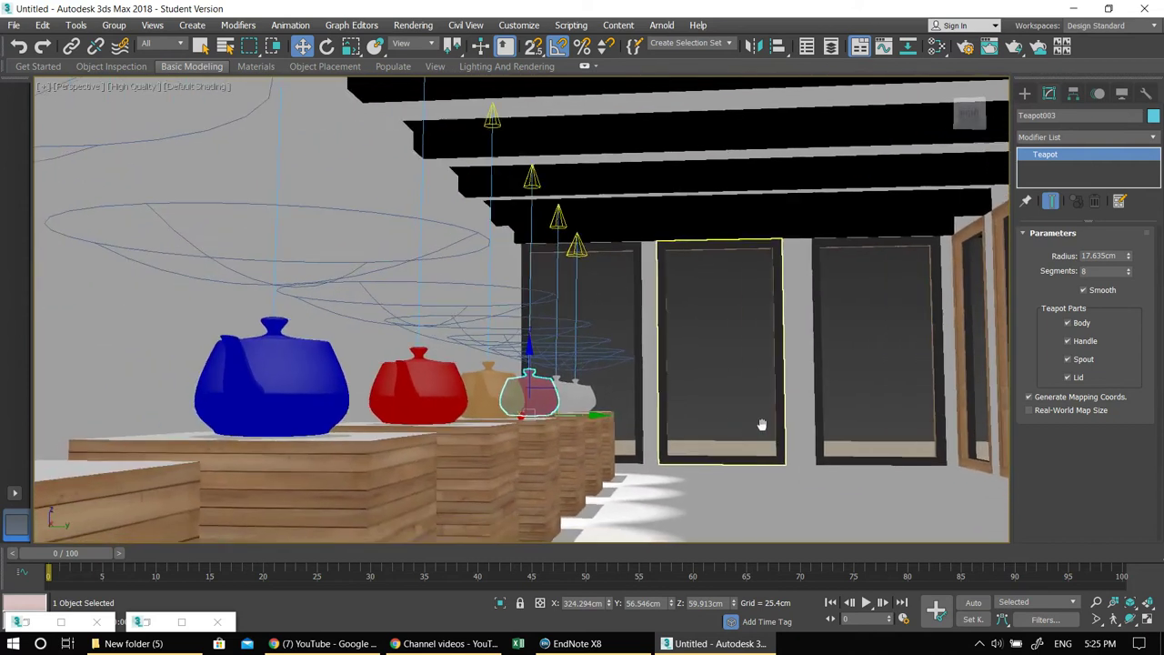
key("shift+z")
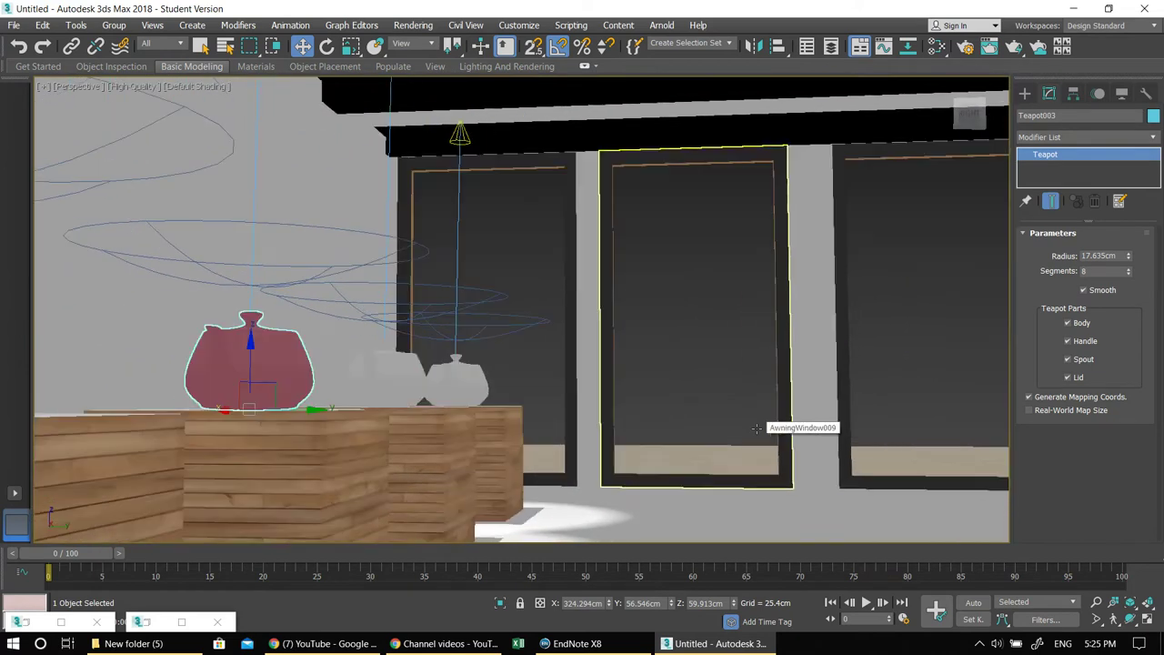
key("shift+z")
key("shift+z")
key("shift+z")
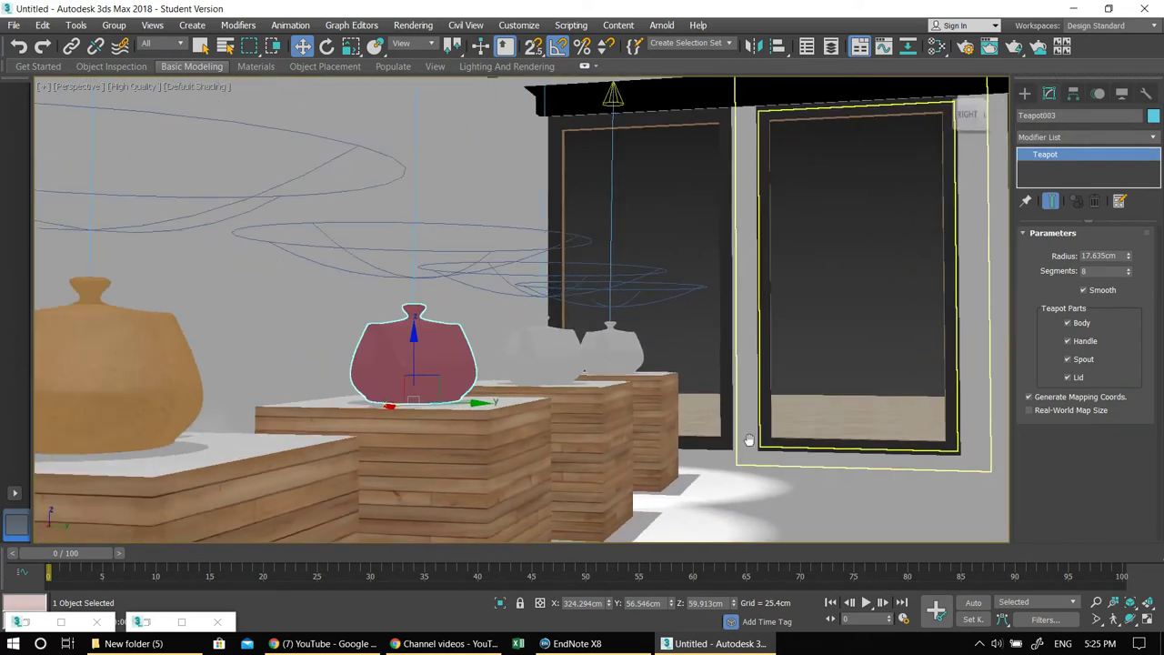
middle_click_drag(749, 440, 787, 437)
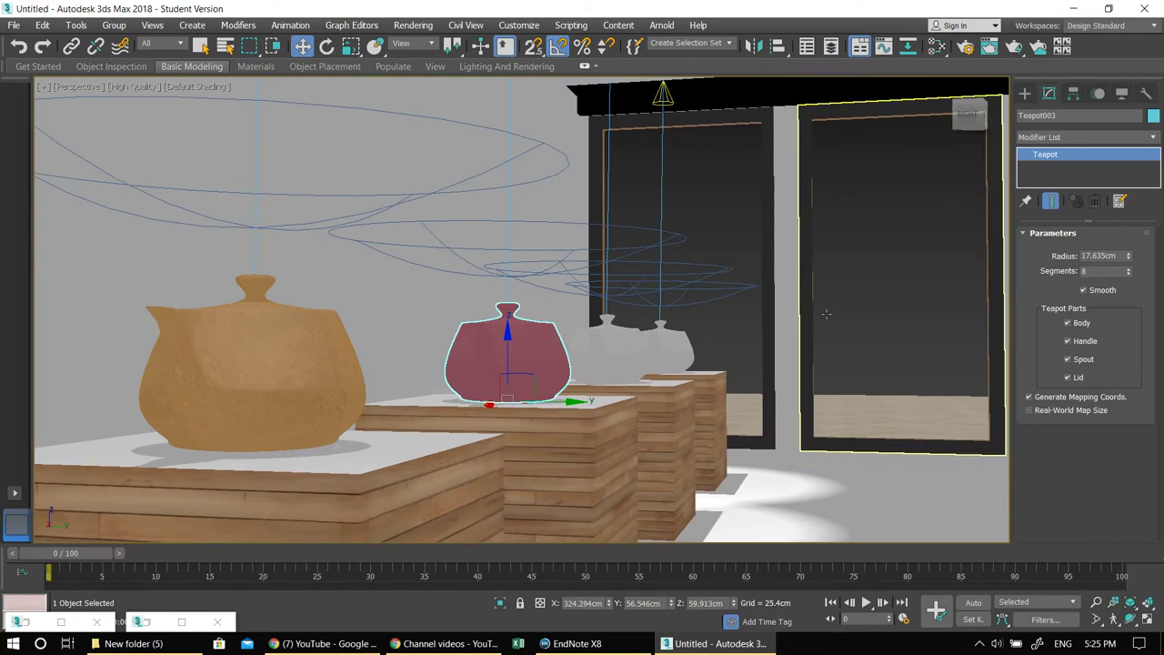
key("shift+q")
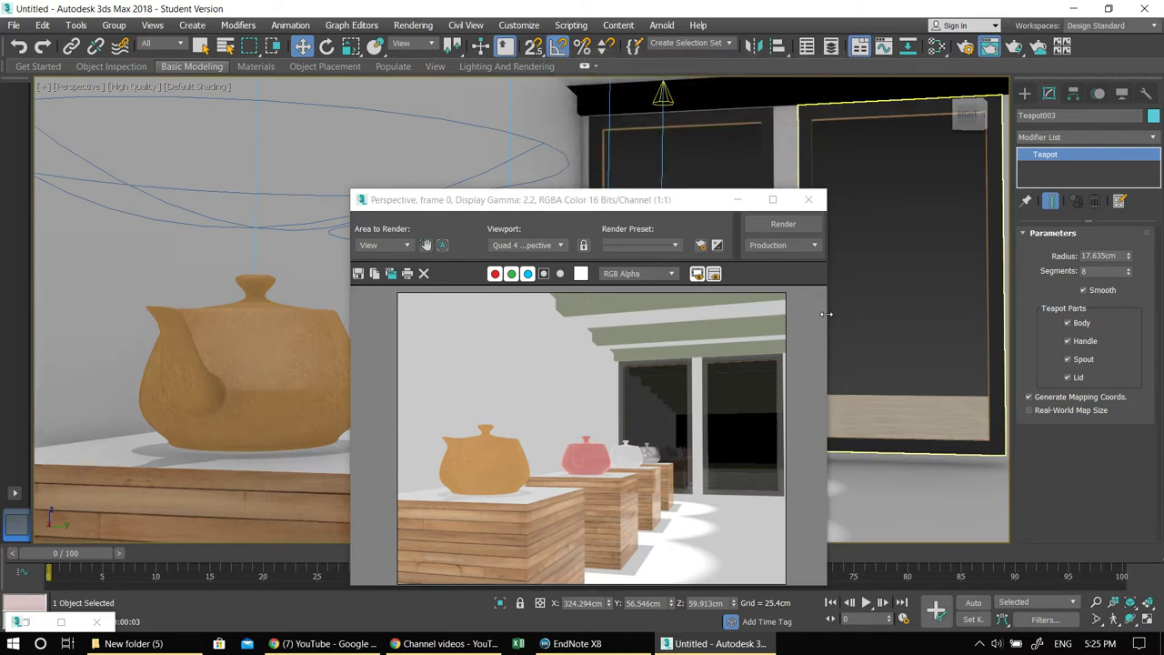
left_click(809, 199)
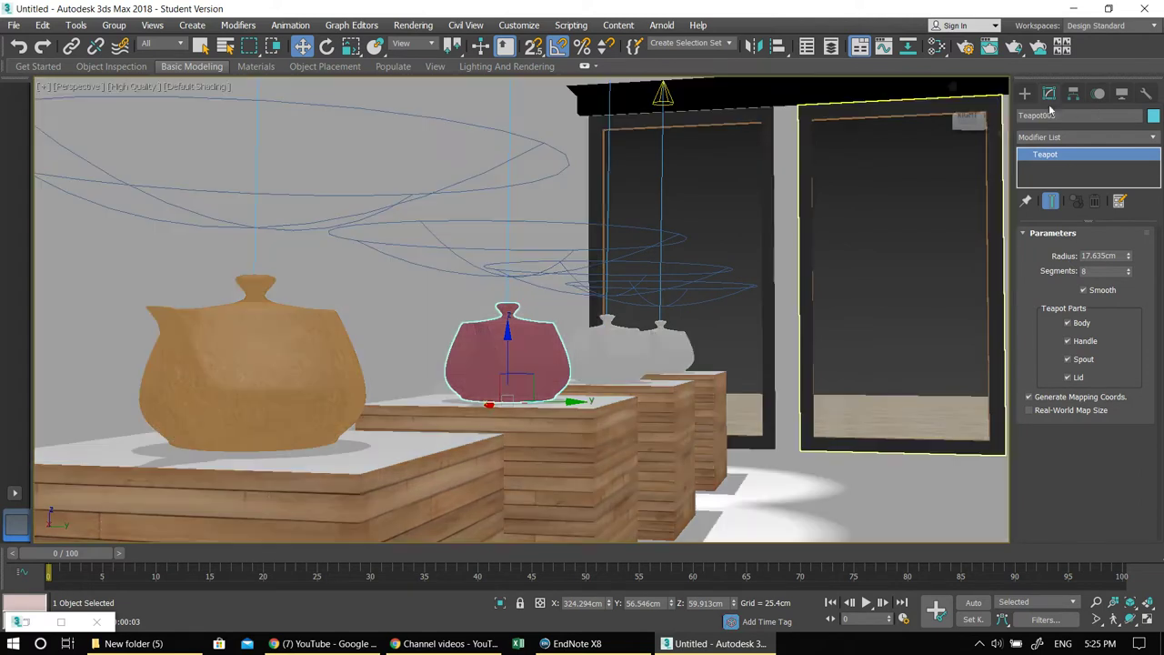
Place a standard Skylight on the wooden floor outside the gallery.
middle_click_drag(447, 343, 564, 338)
scroll(564, 339, "down", 3)
scroll(564, 338, "down", 5)
middle_click_drag(500, 303, 628, 318, "alt")
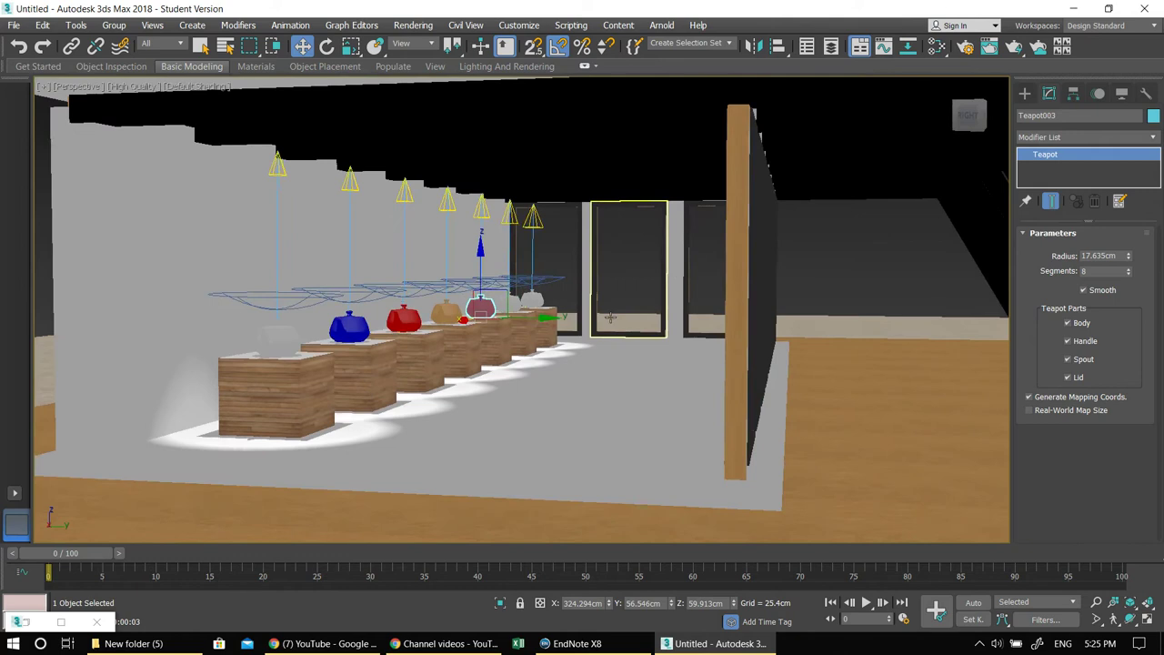
left_click(1026, 94)
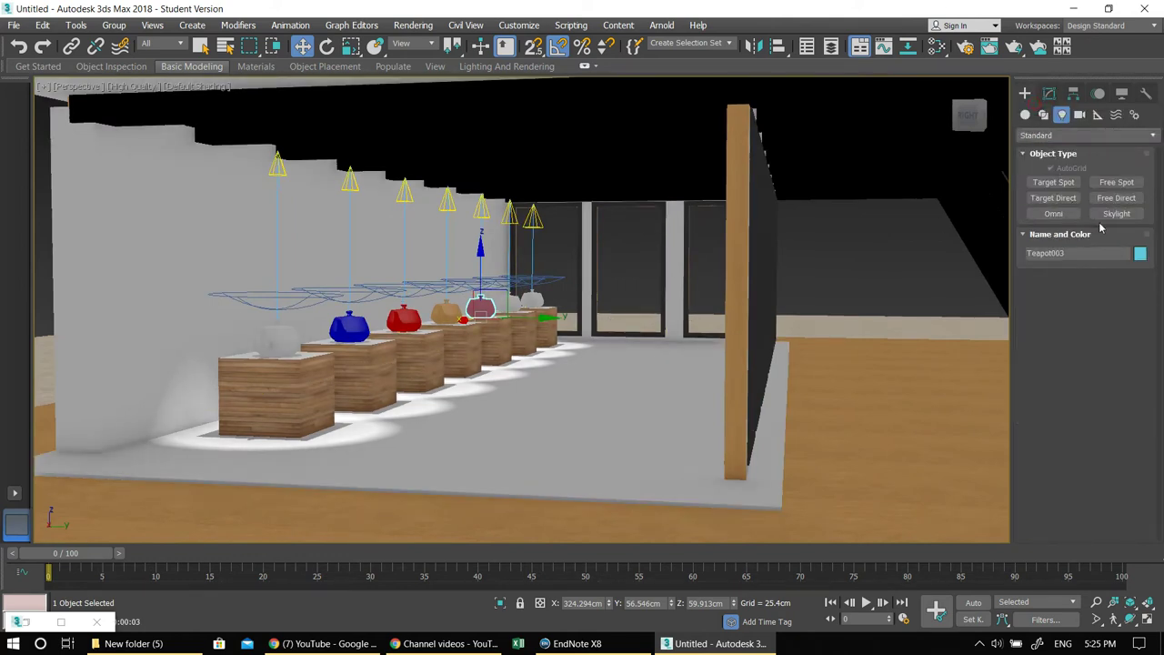
left_click(1116, 213)
left_click(855, 459)
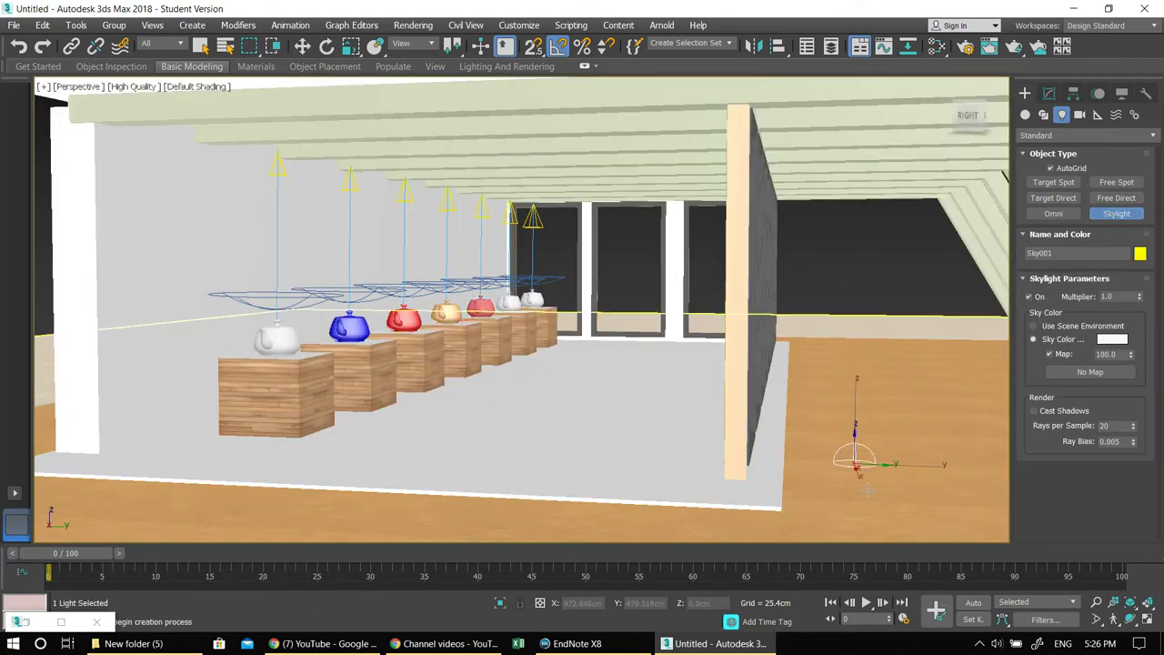
Turn on shadow casting for the skylight and set its rays per sample to 10.
left_click(1042, 413)
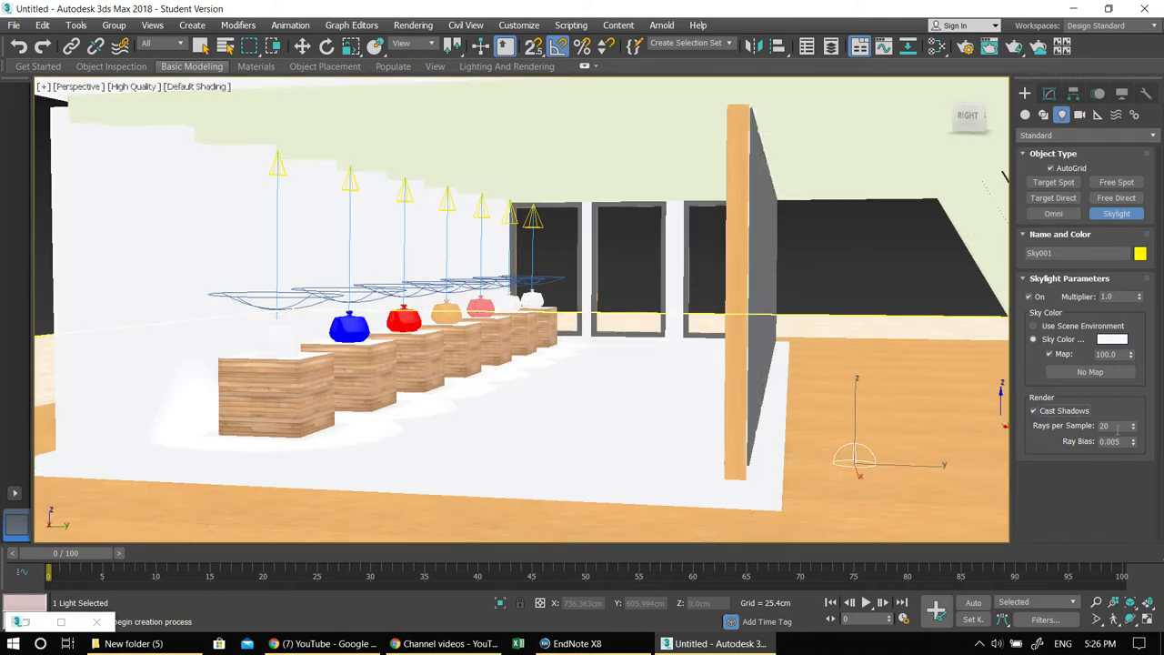
double_click(1102, 426)
type("10")
Frame the gallery's row of windows and slanted beams from outside and render the skylit view.
mouse_move(537, 382)
middle_mouse_down("alt")
mouse_move(592, 371)
mouse_move(719, 380)
middle_mouse_up("alt")
middle_click_drag(806, 403, 480, 400)
middle_click_drag(588, 416, 431, 391)
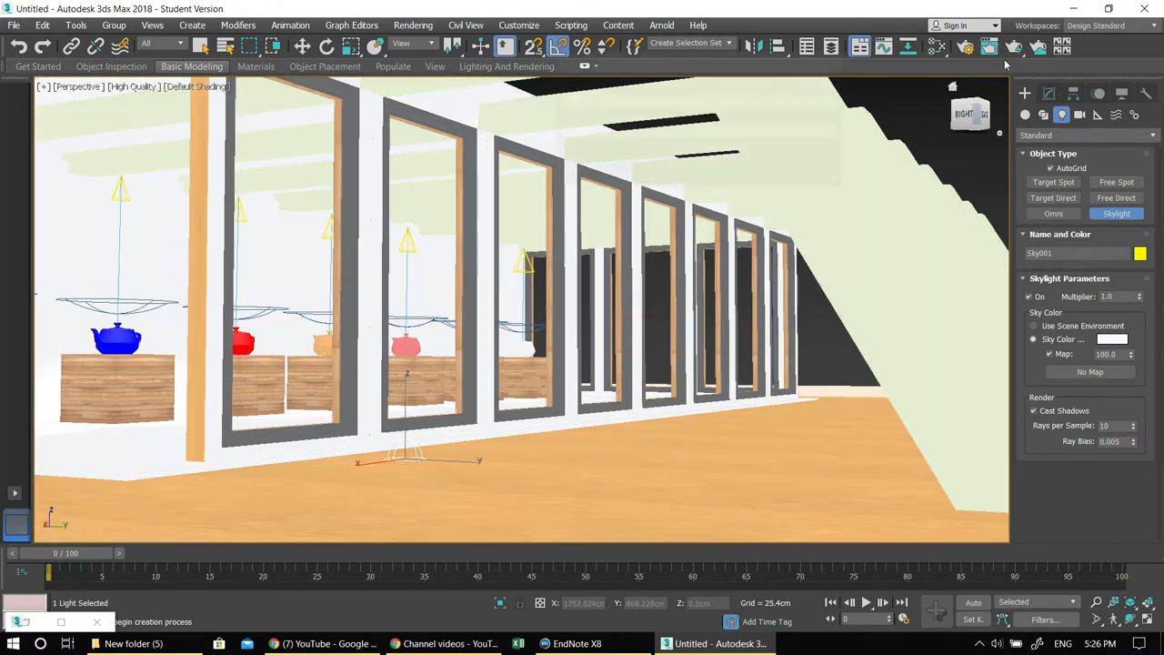
left_click(1004, 59)
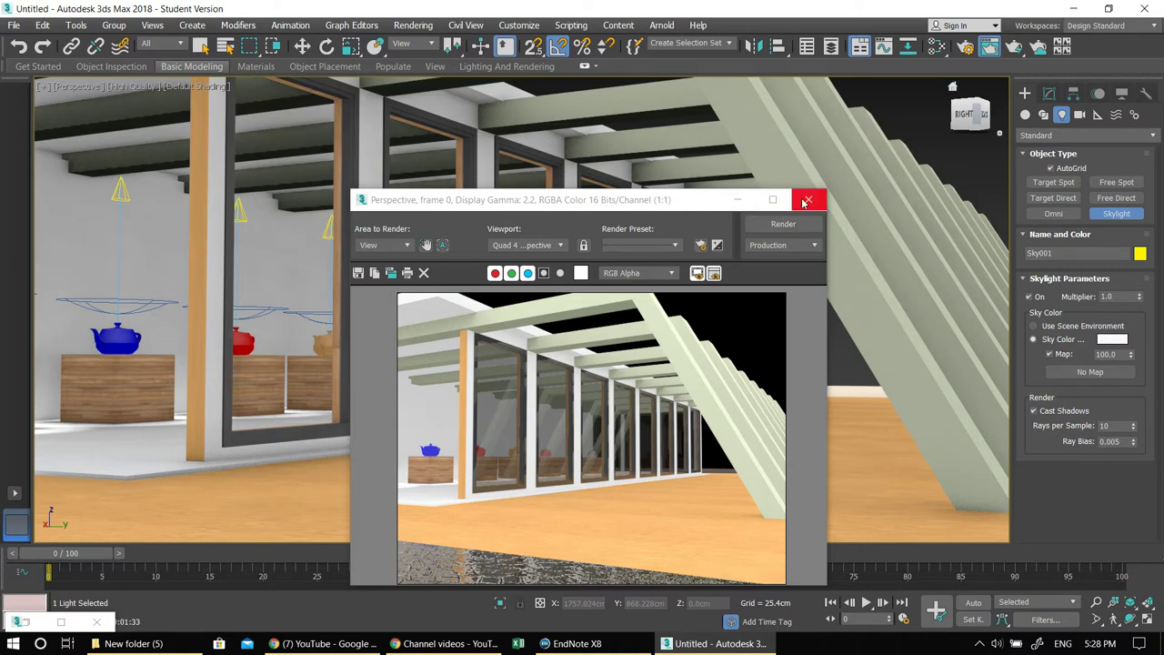
Dismiss the finished render and start assigning a Bitmap as the scene's environment map, keeping the background colour unchanged.
left_click(808, 200)
middle_click_drag(608, 289, 629, 301)
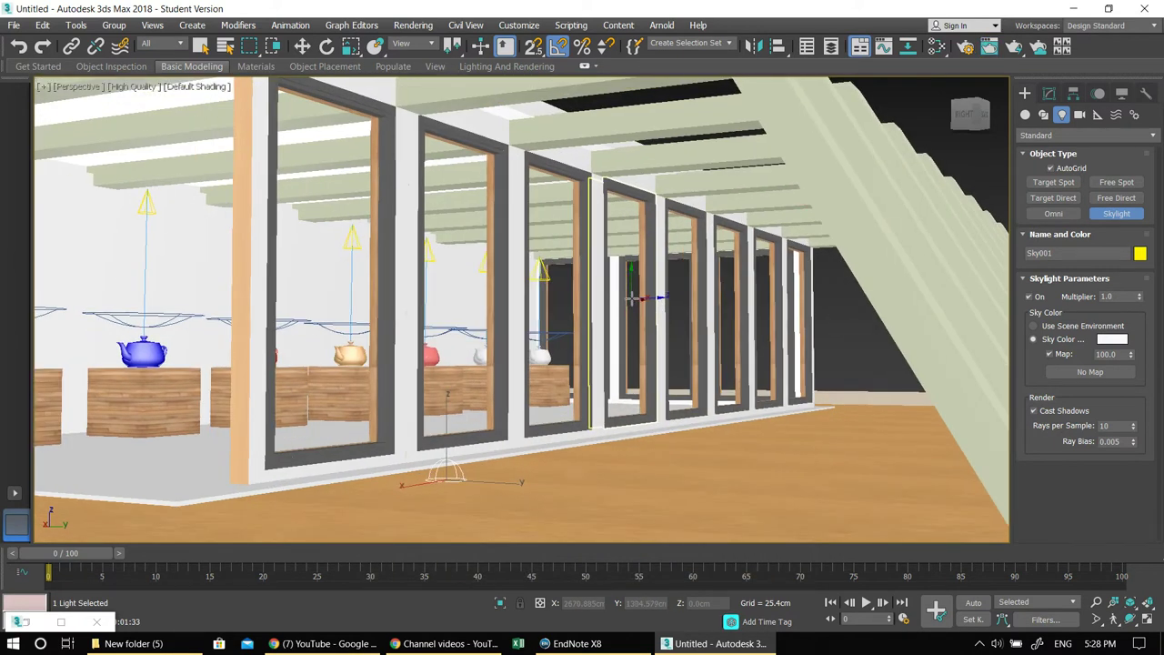
key("8")
left_click(663, 205)
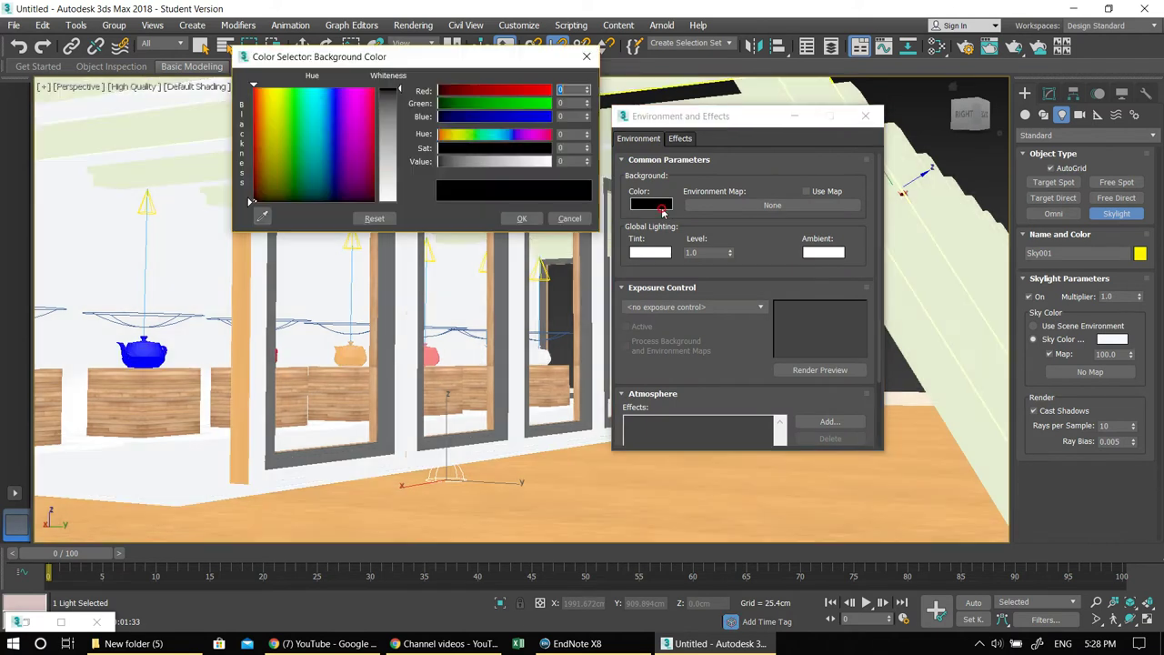
left_click(585, 57)
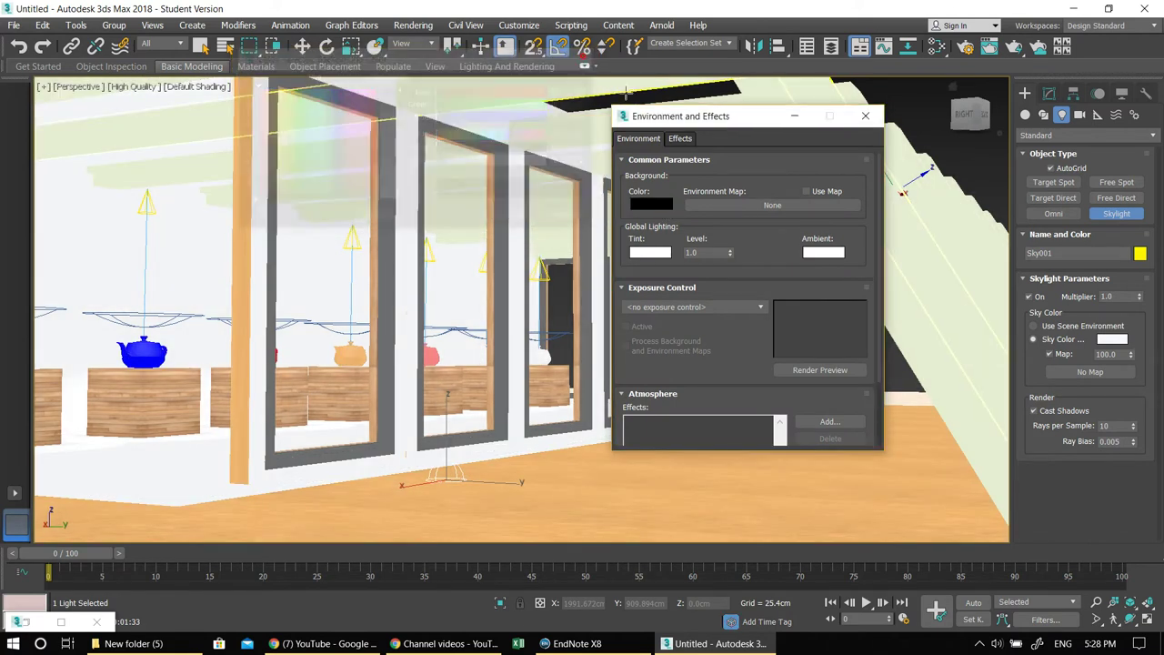
left_click(746, 206)
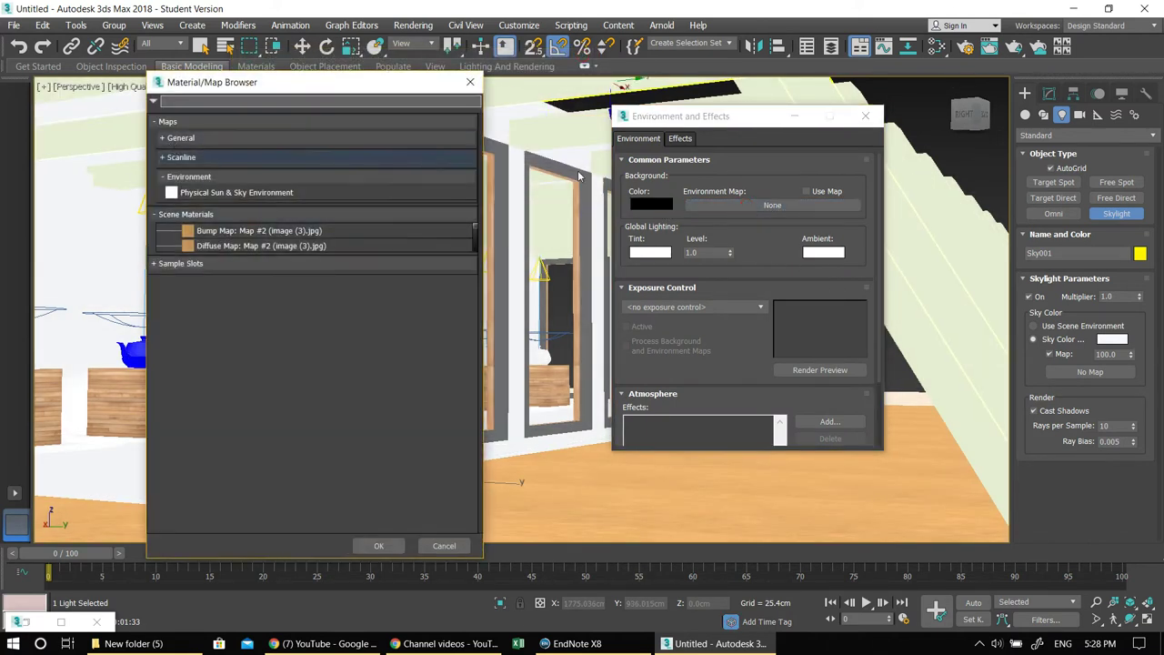
left_click(194, 137)
double_click(202, 157)
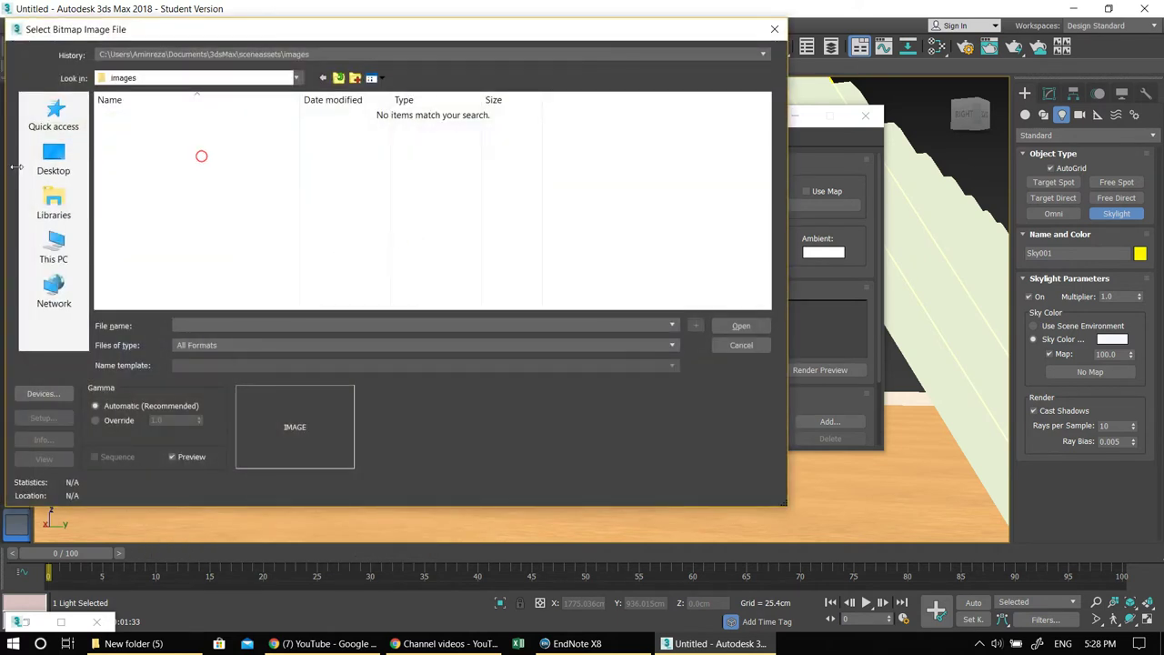
Load the sunrise_sky_by_zerogroll image from the Desktop's New folder (5) as the environment map.
left_click(53, 157)
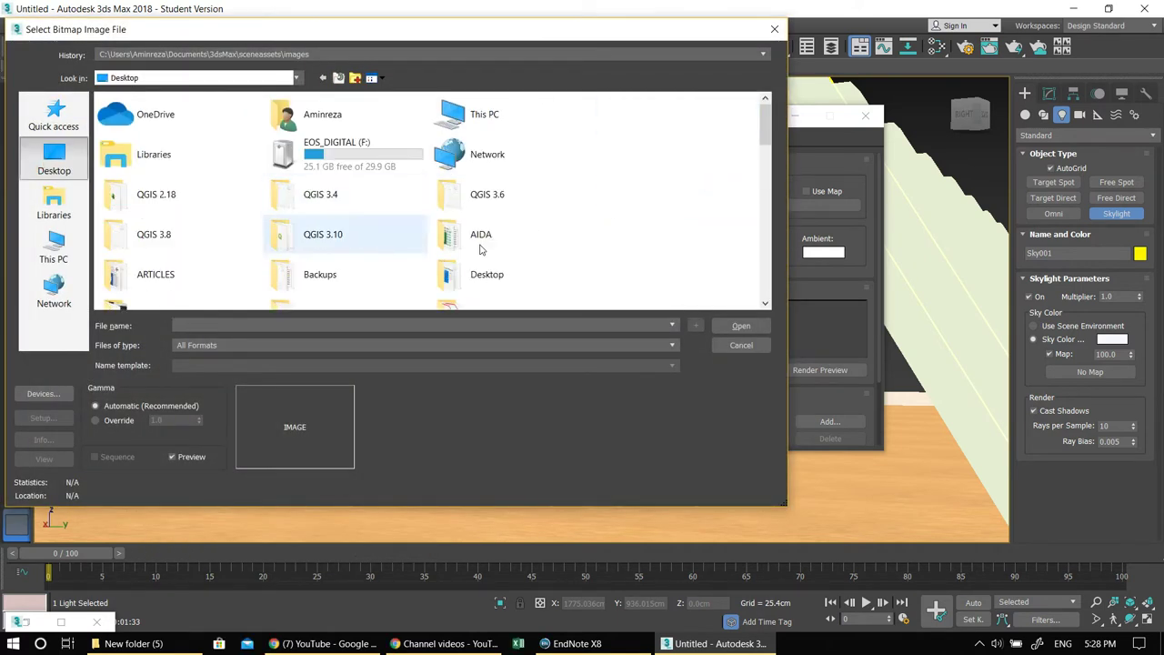
scroll(628, 195, "down", 1)
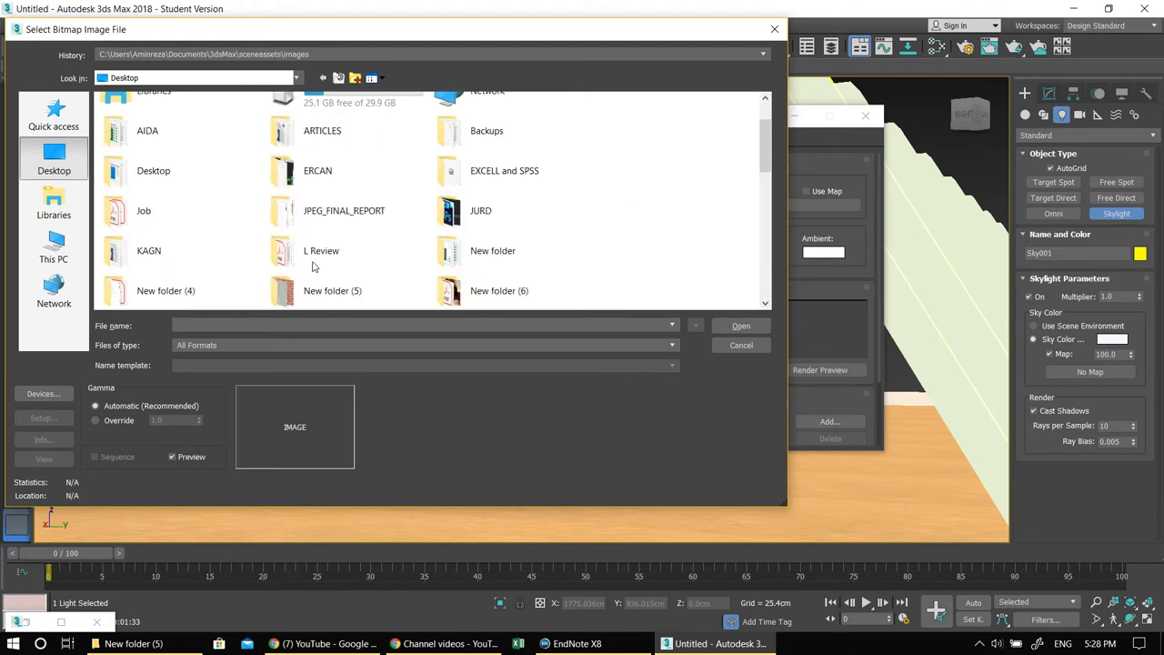
scroll(313, 265, "down", 2)
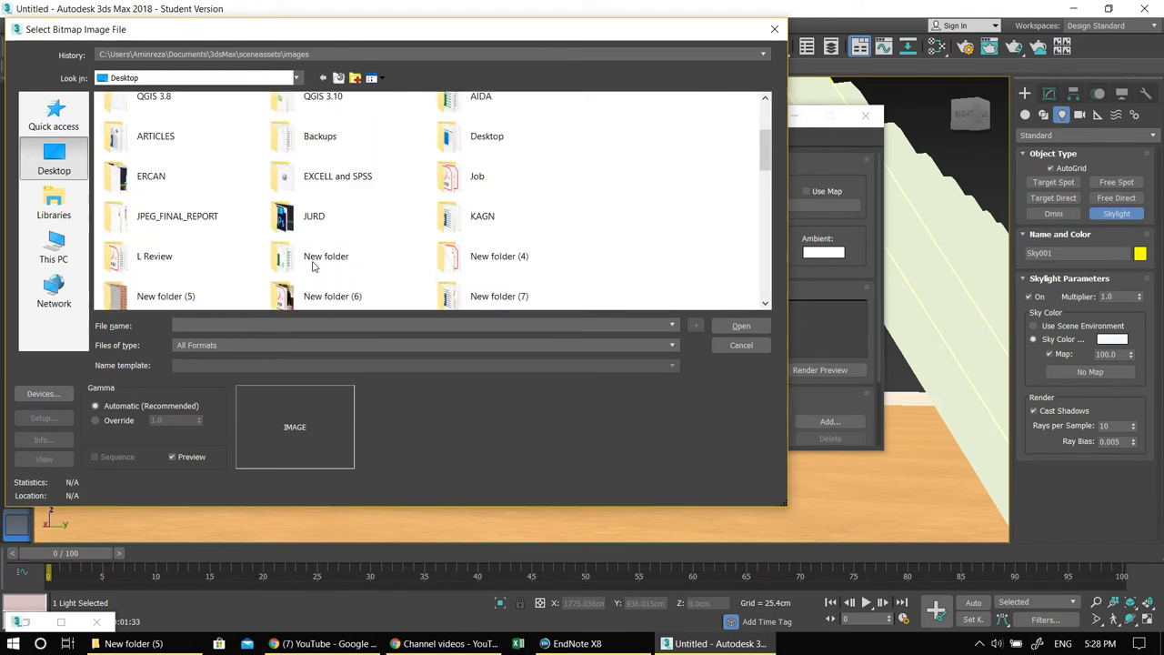
double_click(153, 304)
left_click(244, 146)
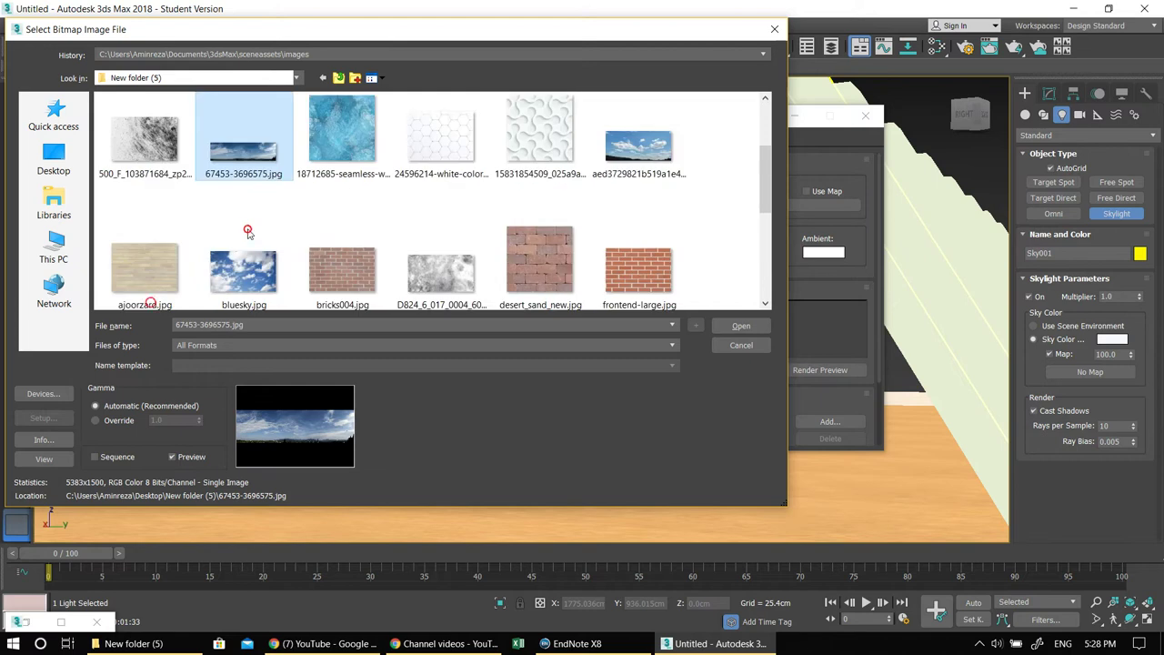
scroll(247, 231, "down", 1)
scroll(250, 233, "down", 1)
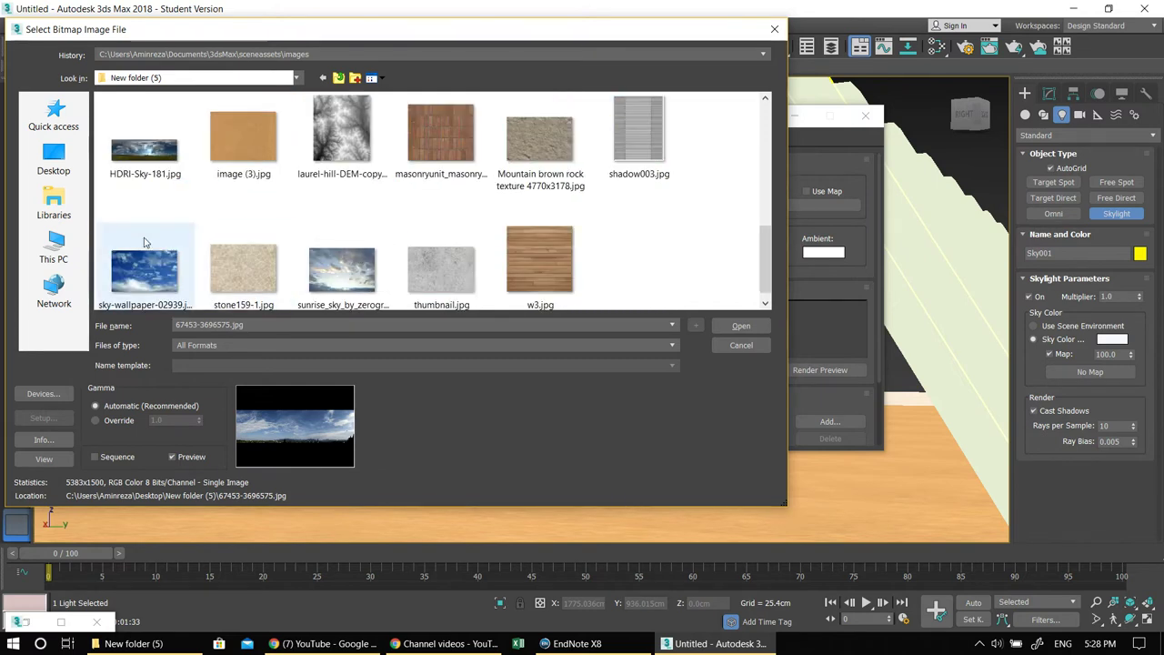
double_click(350, 269)
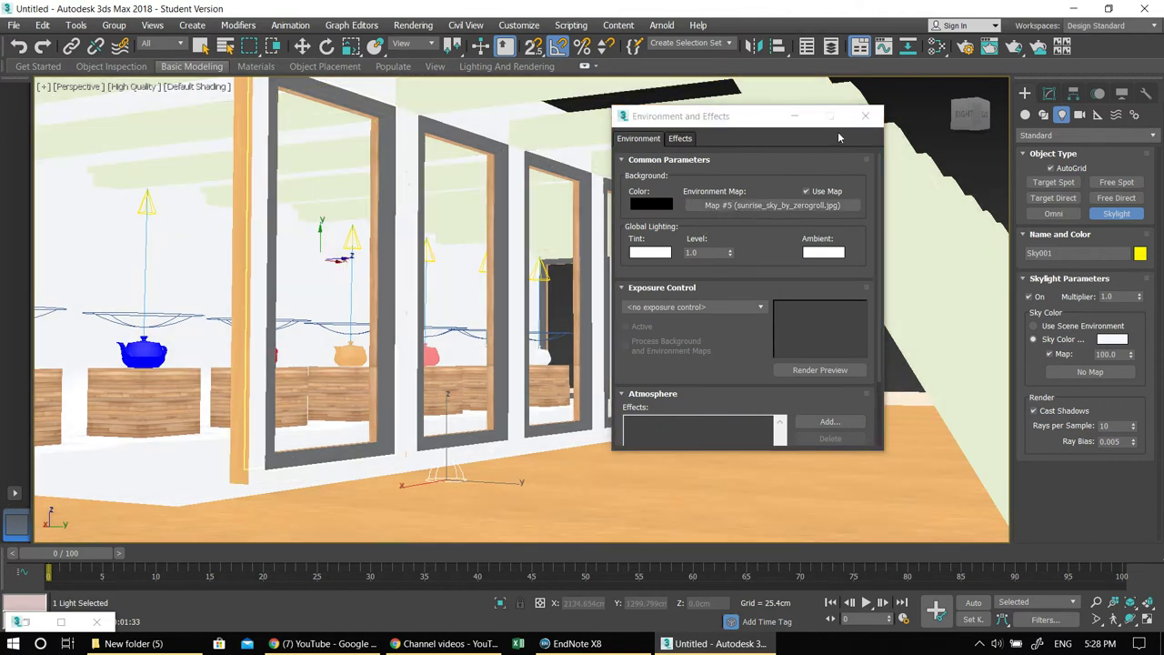
Set the environment's background colour to white and minimize the Environment and Effects window.
left_click(656, 208)
left_click_drag(473, 162, 555, 162)
left_click(525, 218)
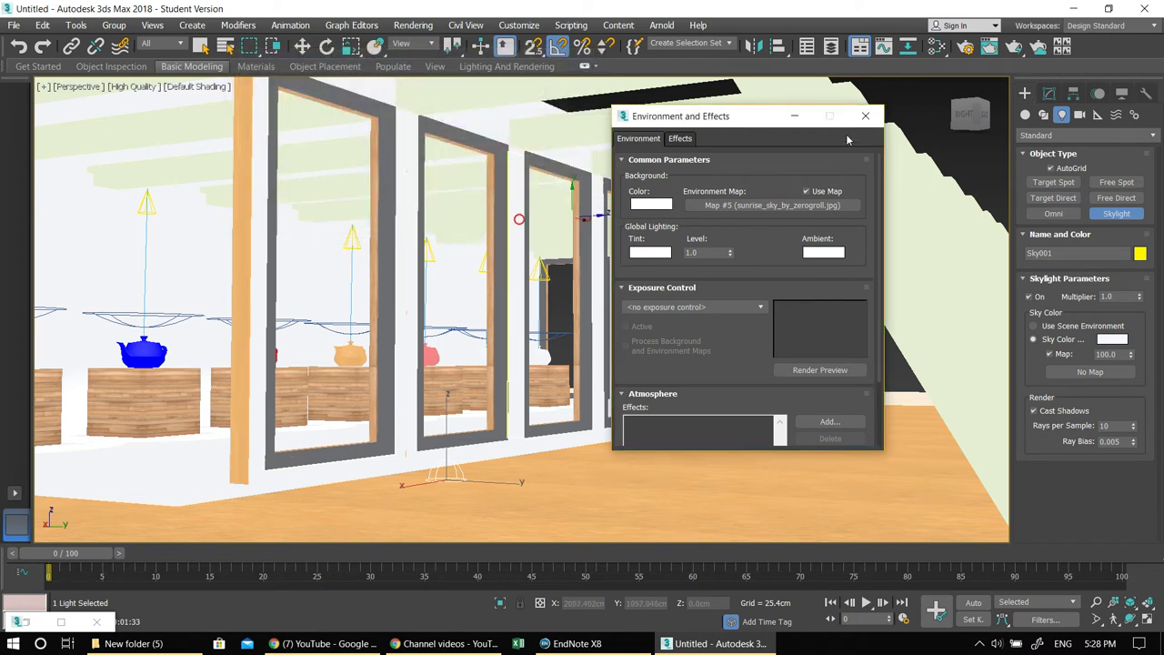
left_click(794, 116)
Start a Daylight system and accept the recommended Logarithmic Exposure Control with the Exterior Daylight Flag.
middle_click_drag(595, 304, 691, 338)
middle_click_drag(509, 350, 580, 362, "alt")
scroll(692, 341, "down", 5)
middle_click_drag(755, 315, 891, 198, "alt")
scroll(673, 368, "up", 2)
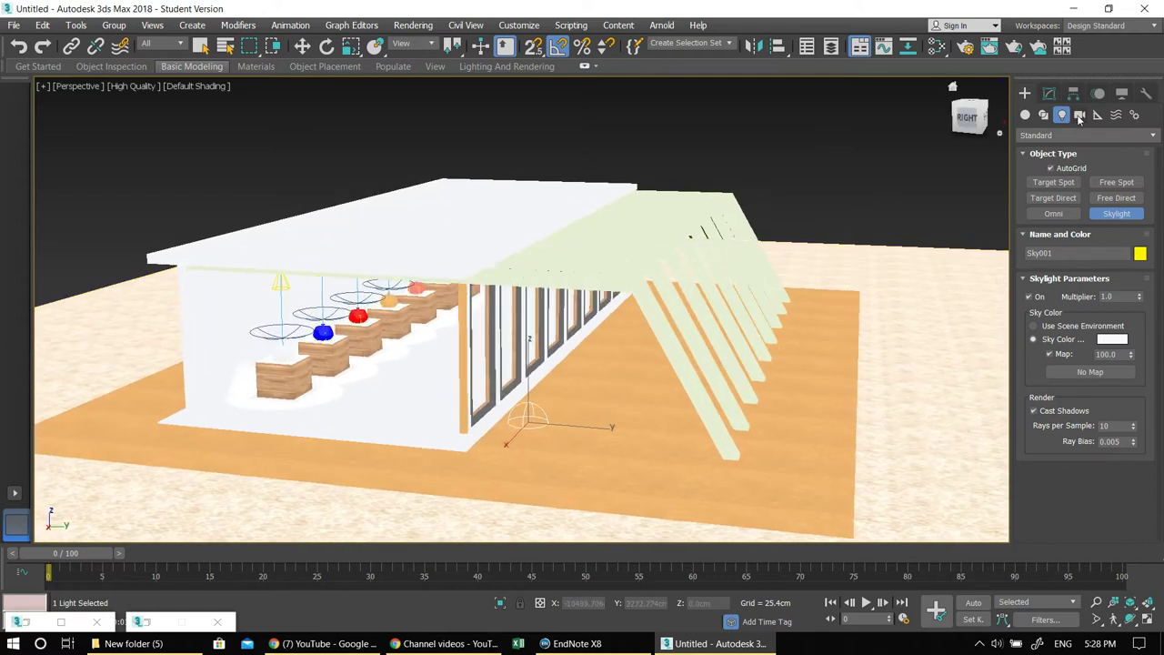
left_click(1134, 114)
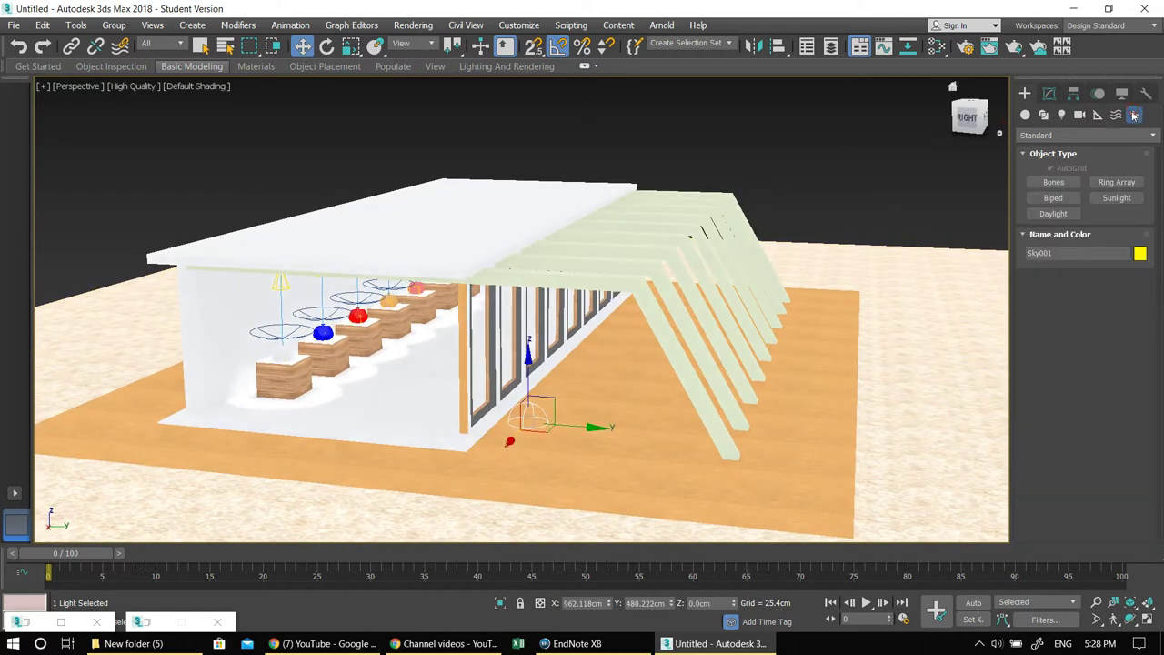
left_click(1053, 212)
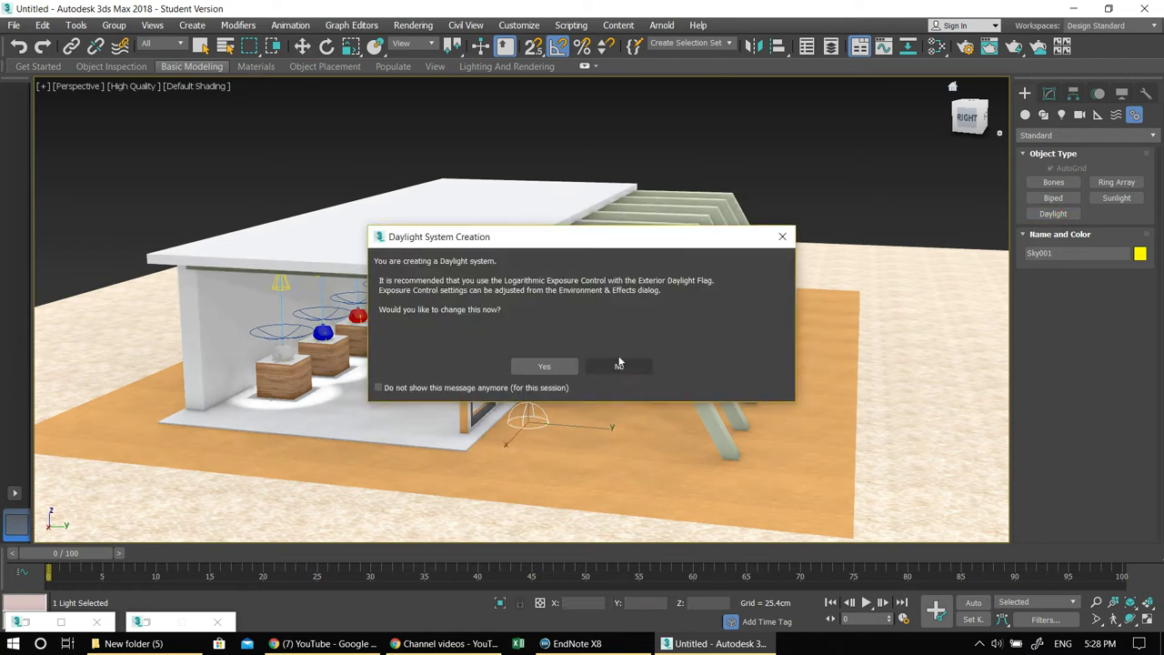
left_click(786, 235)
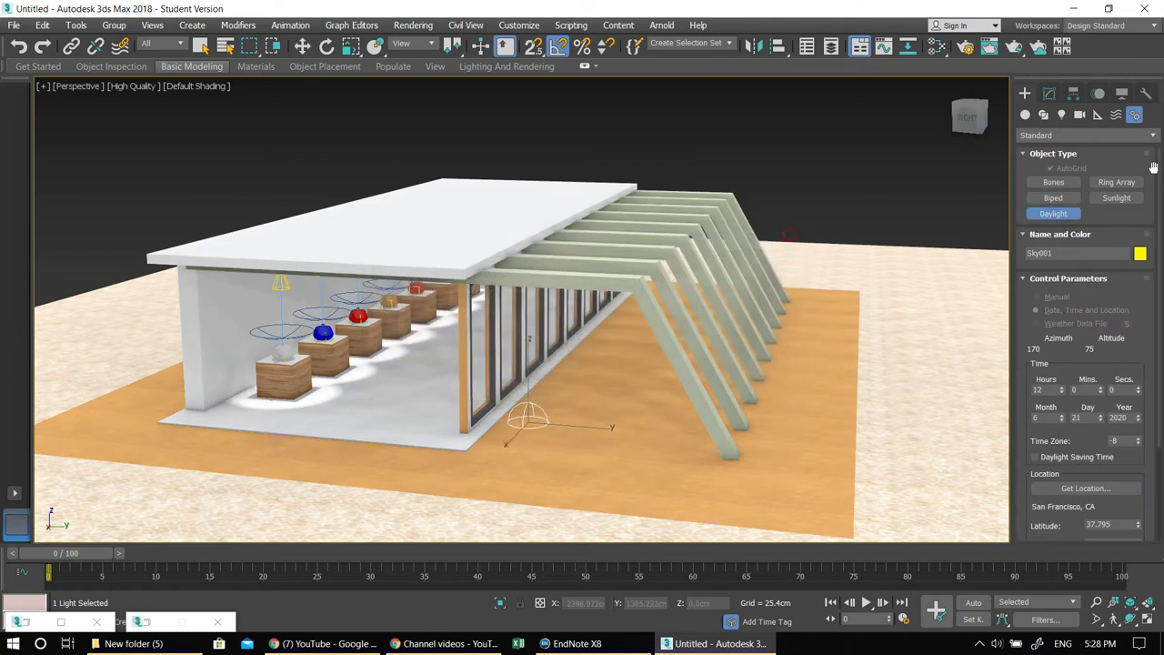
left_click(1046, 216)
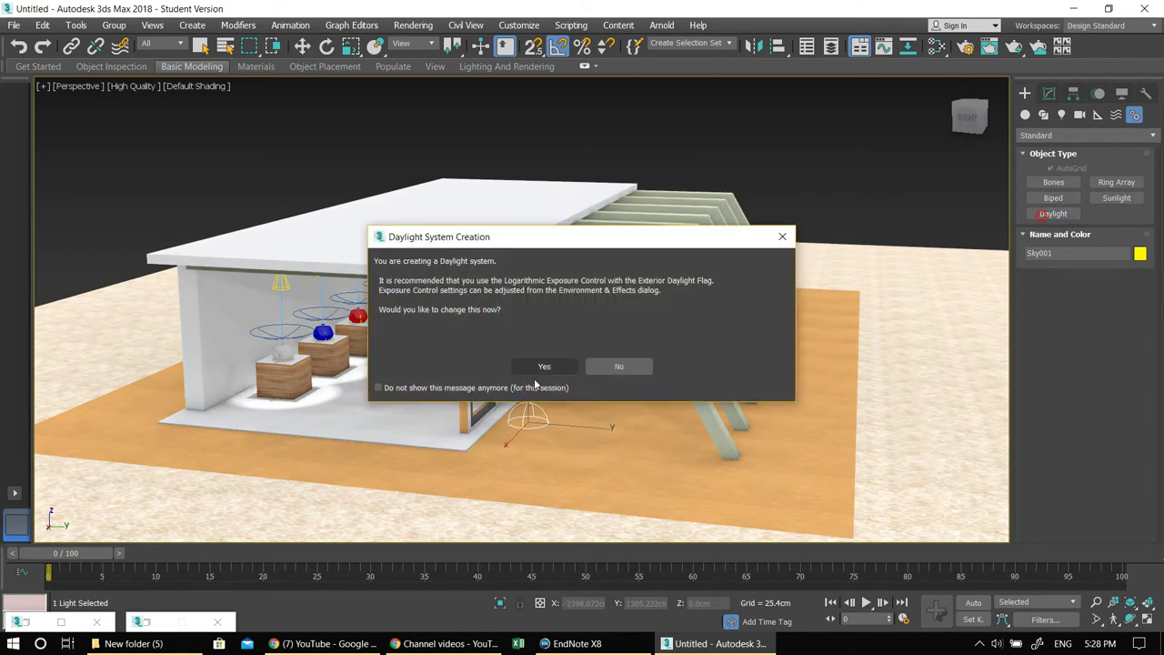
left_click(535, 370)
Place the daylight compass on the ground beside the slanted beams and position its sun high above the gallery.
middle_click_drag(863, 396, 649, 395)
scroll(661, 383, "down", 4)
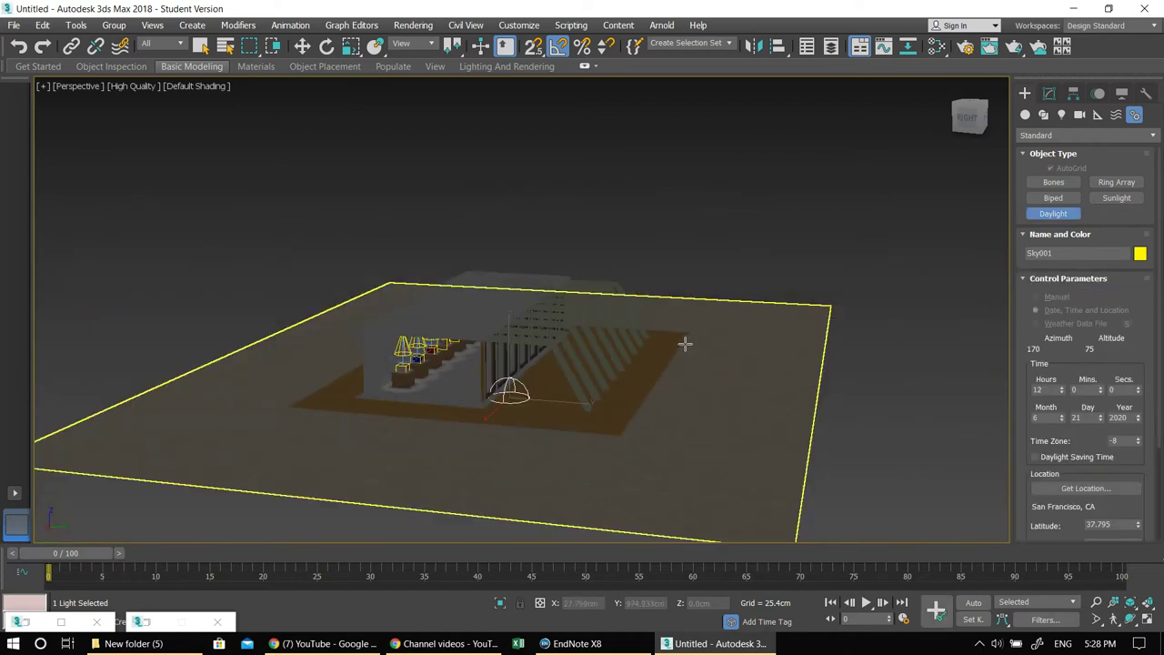
left_click_drag(678, 349, 686, 360)
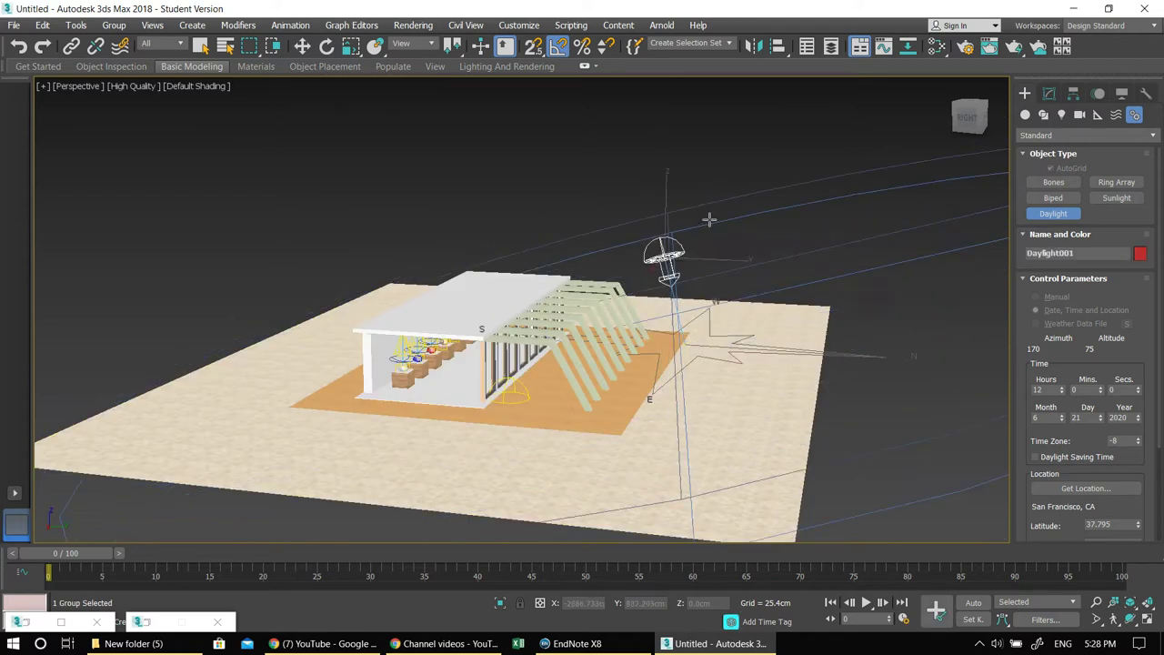
left_click(470, 143)
scroll(416, 137, "down", 3)
middle_click_drag(415, 137, 647, 278)
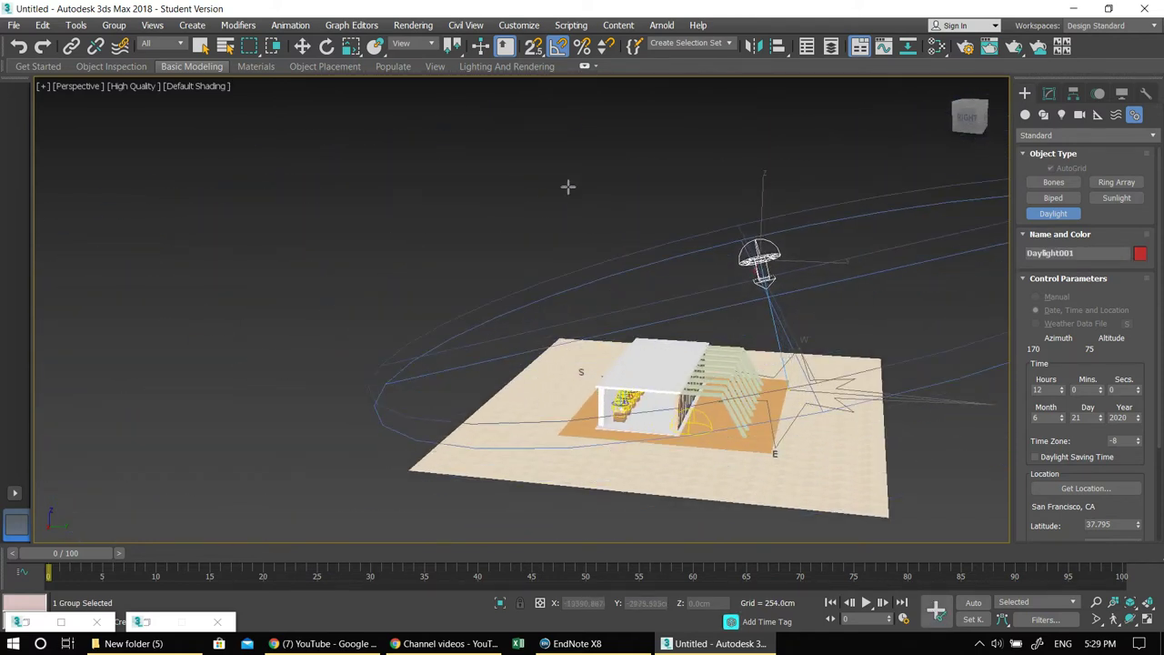
left_click(491, 83)
middle_click_drag(823, 252, 730, 257)
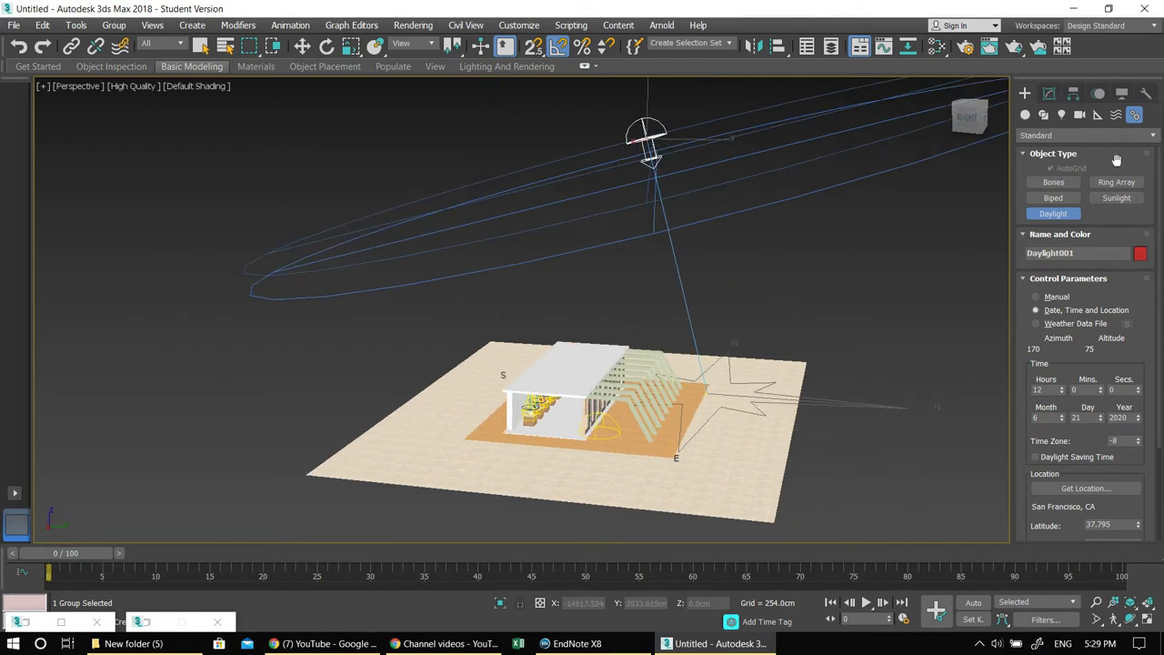
Set the daylight's location to Nicosia, Cyprus, using the Europe map, and its time to hour 15 in month 2.
left_click(1050, 93)
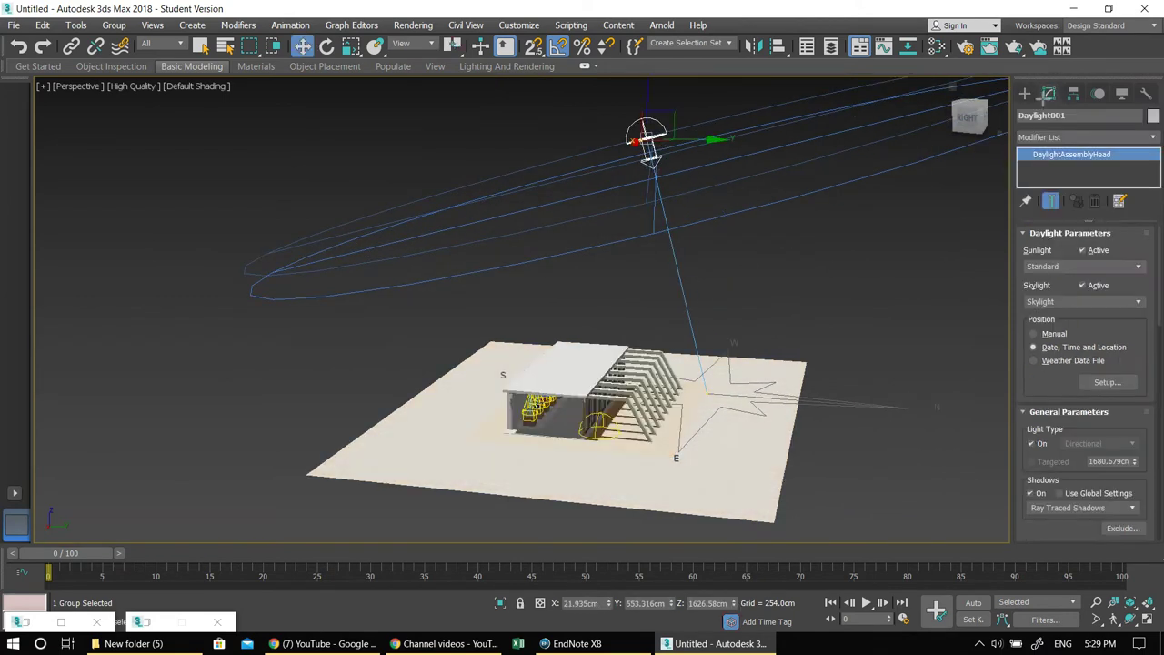
left_click(1126, 350)
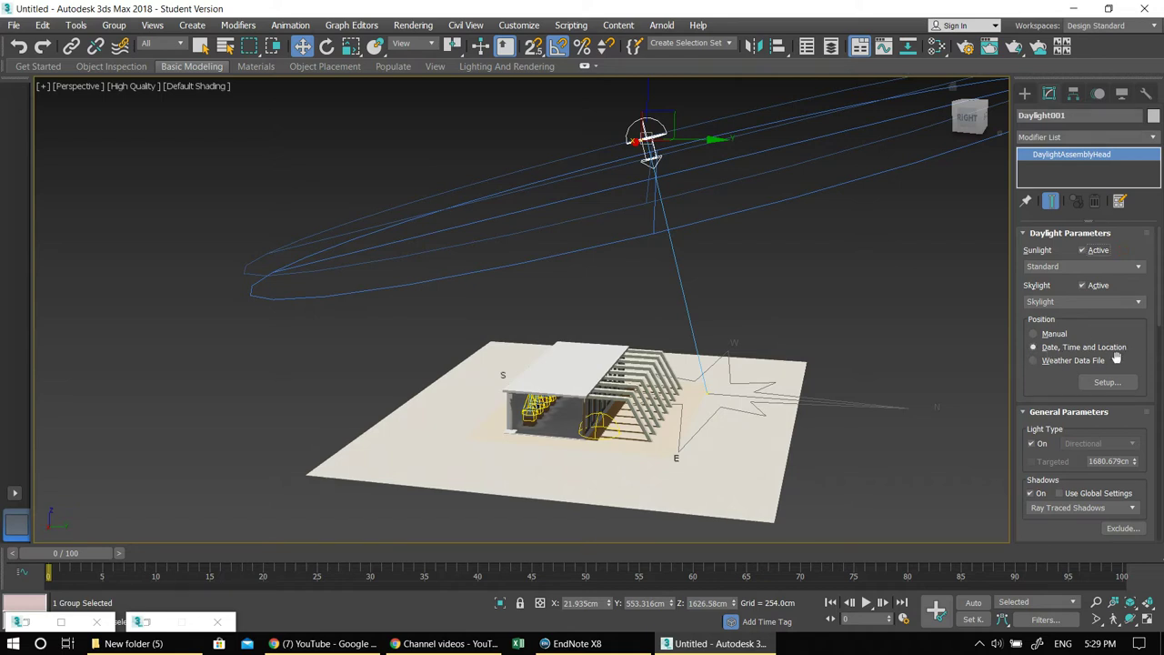
left_click(1109, 383)
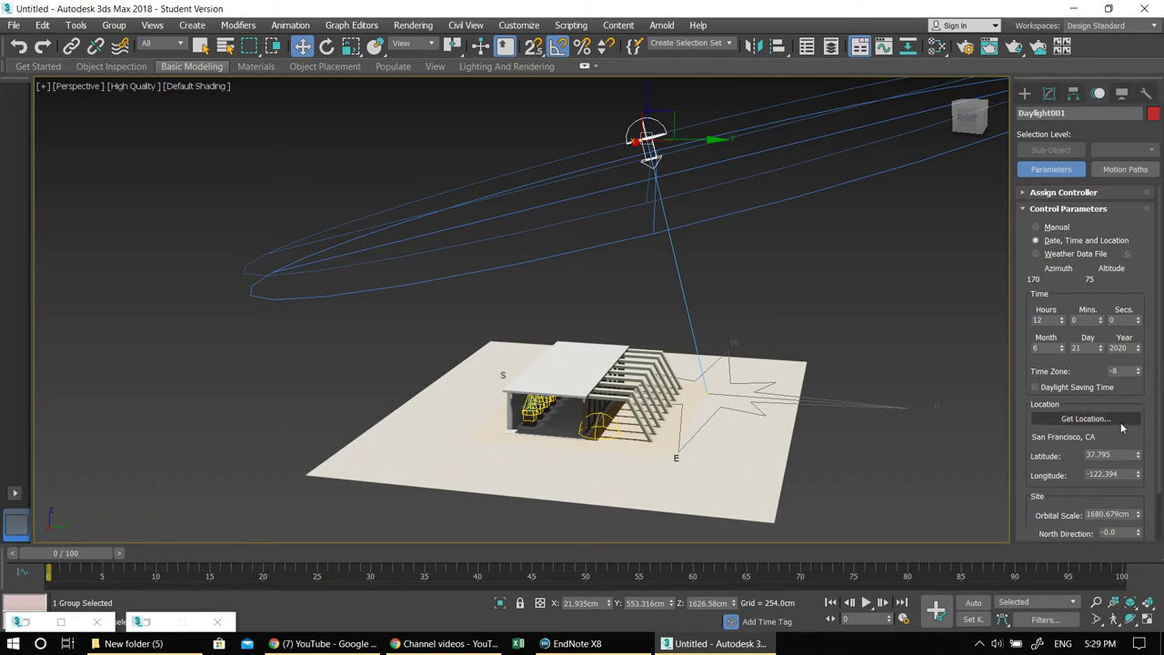
left_click(1077, 418)
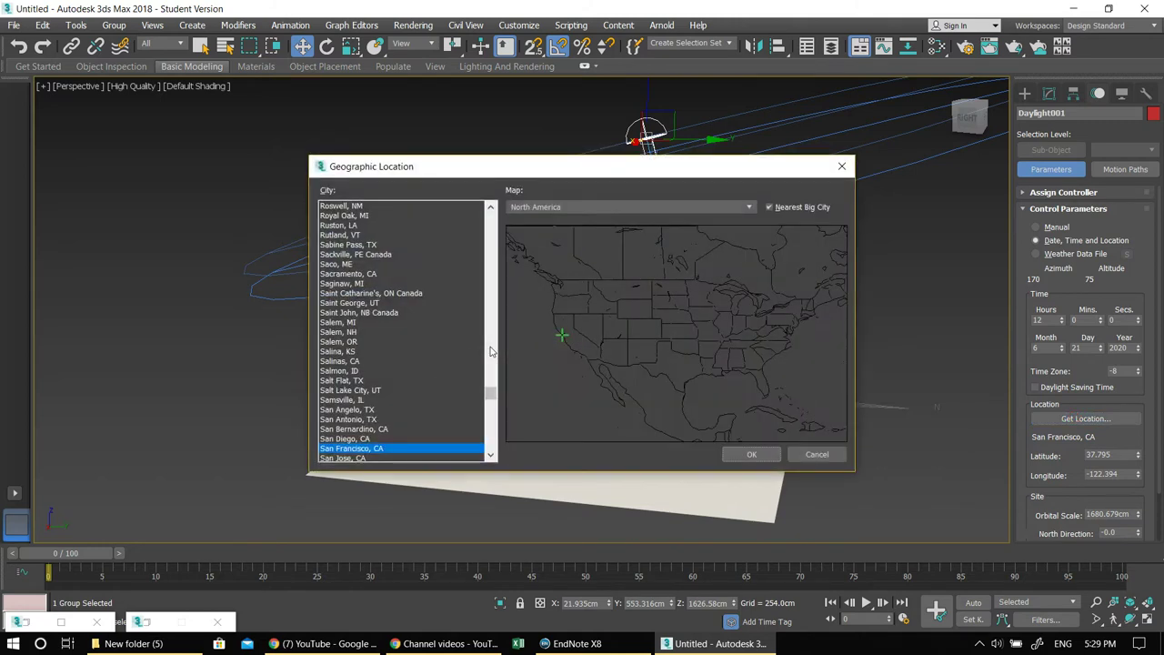
left_click(325, 351)
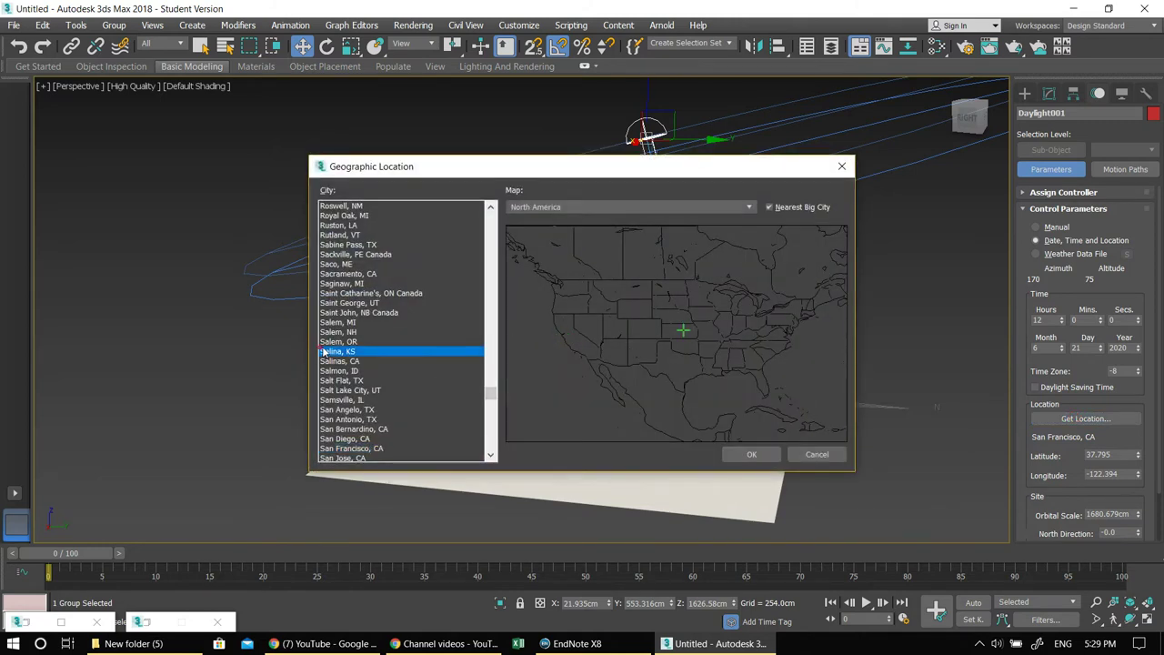
left_click(558, 207)
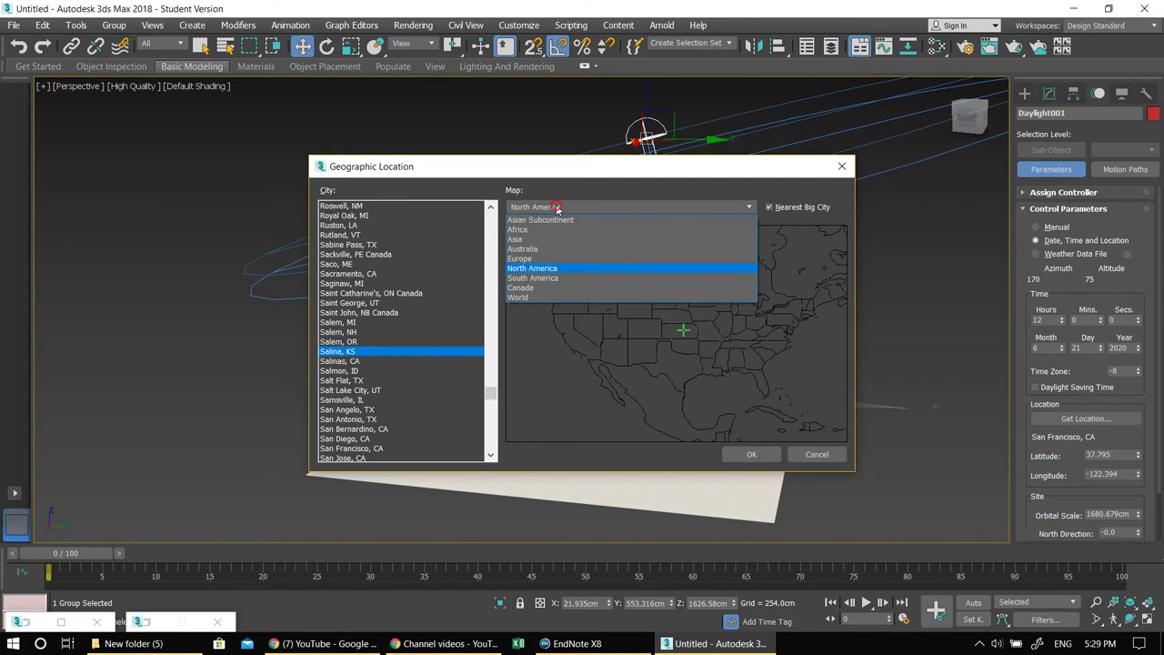
left_click(528, 258)
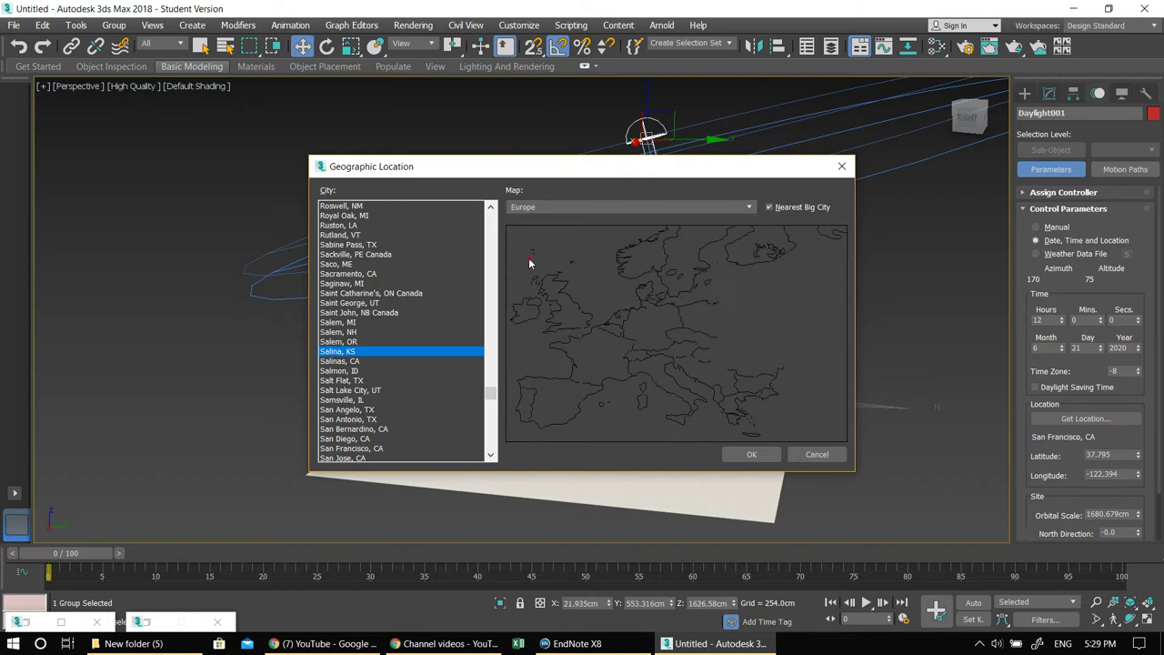
left_click(813, 435)
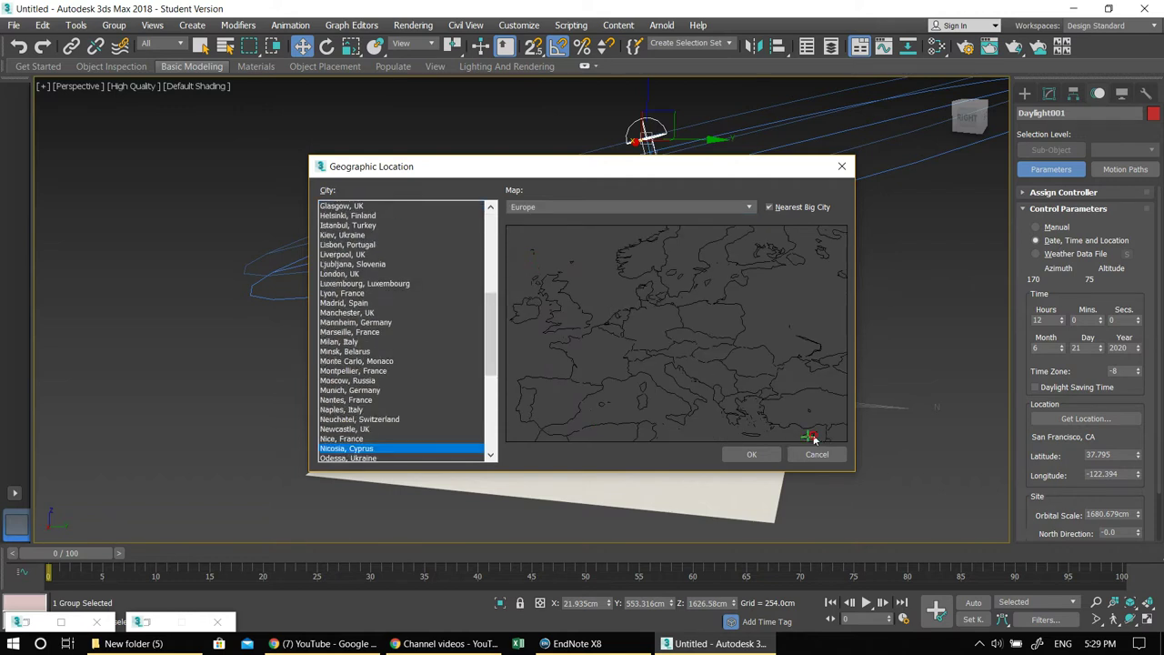
left_click(750, 454)
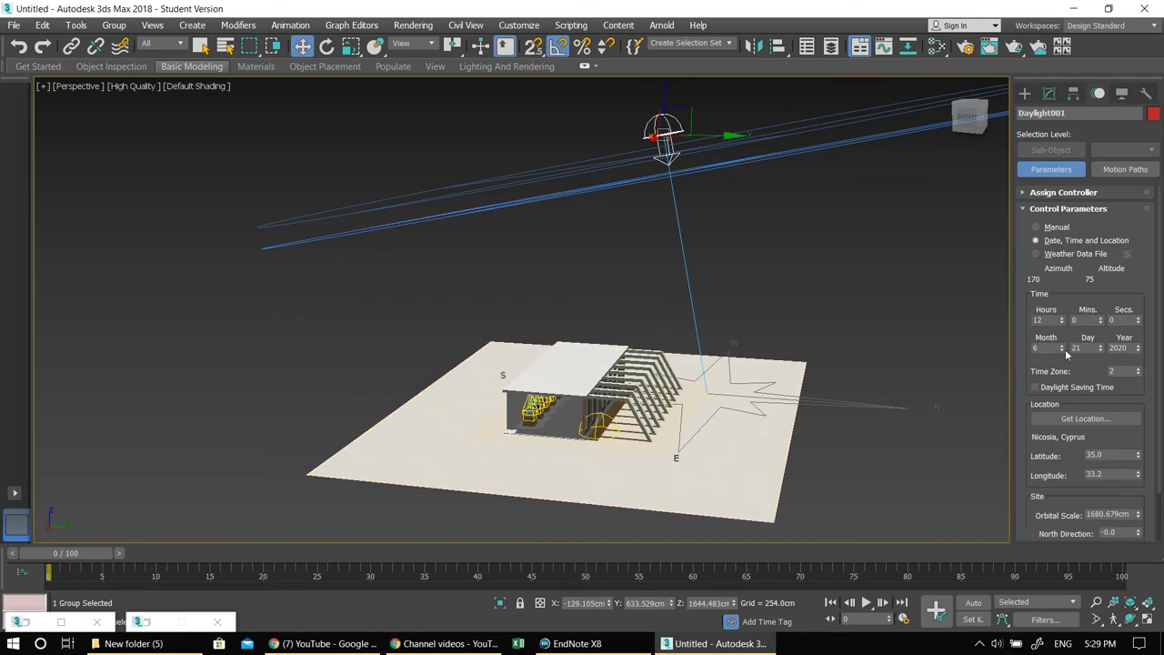
left_click_drag(1062, 351, 1060, 314)
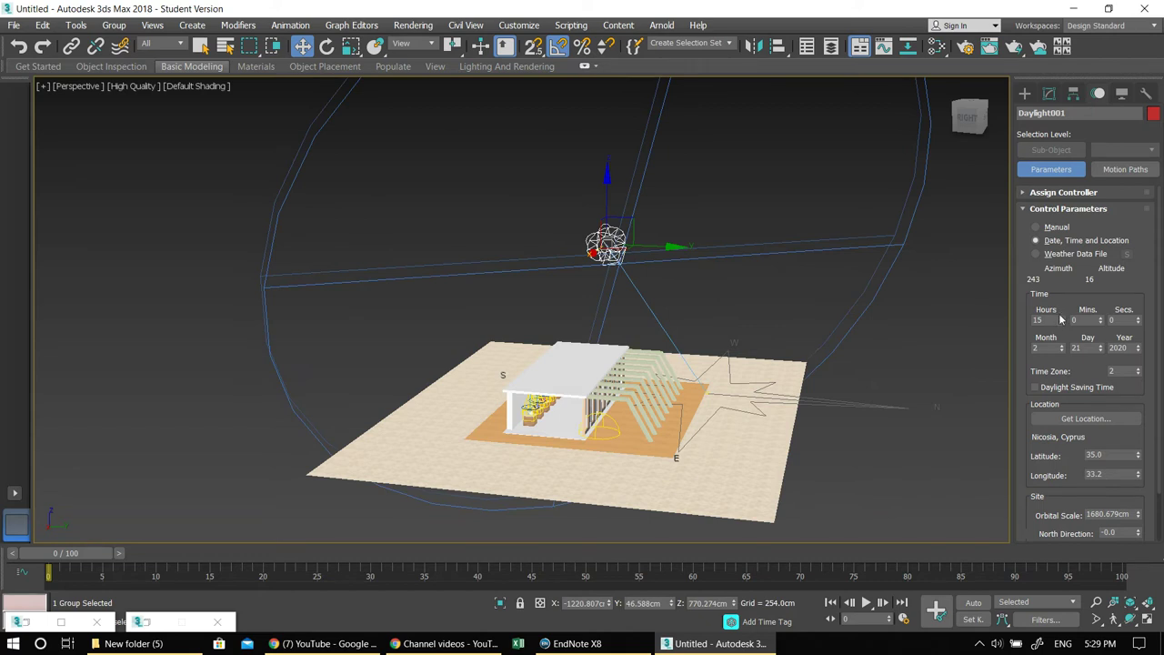
Switch the daylight's position control to Weather Data File and look through its time, location, site and sky parameters.
left_click(1037, 255)
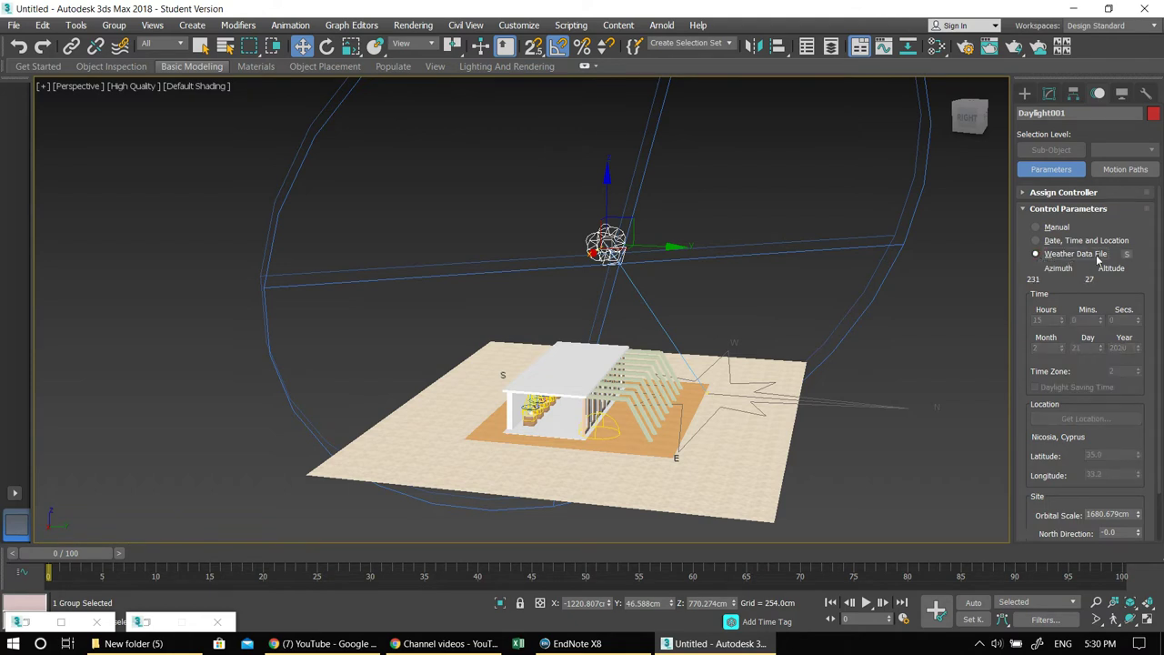
scroll(1049, 369, "down", 2)
scroll(1049, 371, "up", 2)
scroll(1064, 477, "down", 2)
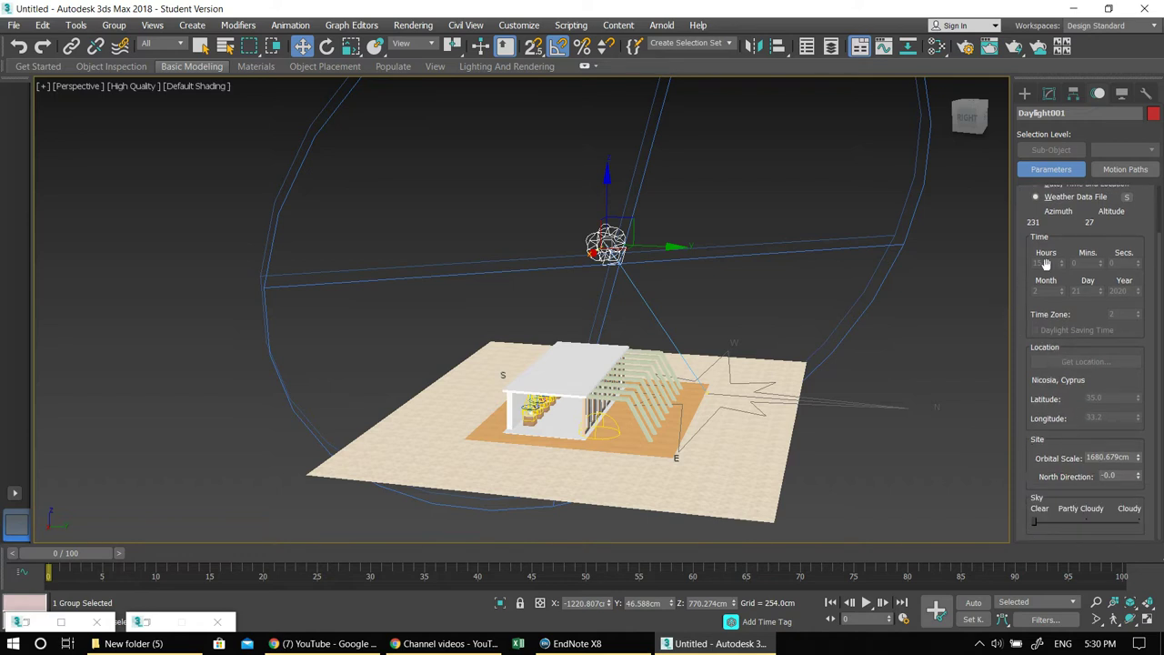
scroll(1068, 351, "up", 2)
Switch the daylight's position control to Manual and move the sun along the Y axis to beyond the slanted beams.
left_click(1048, 229)
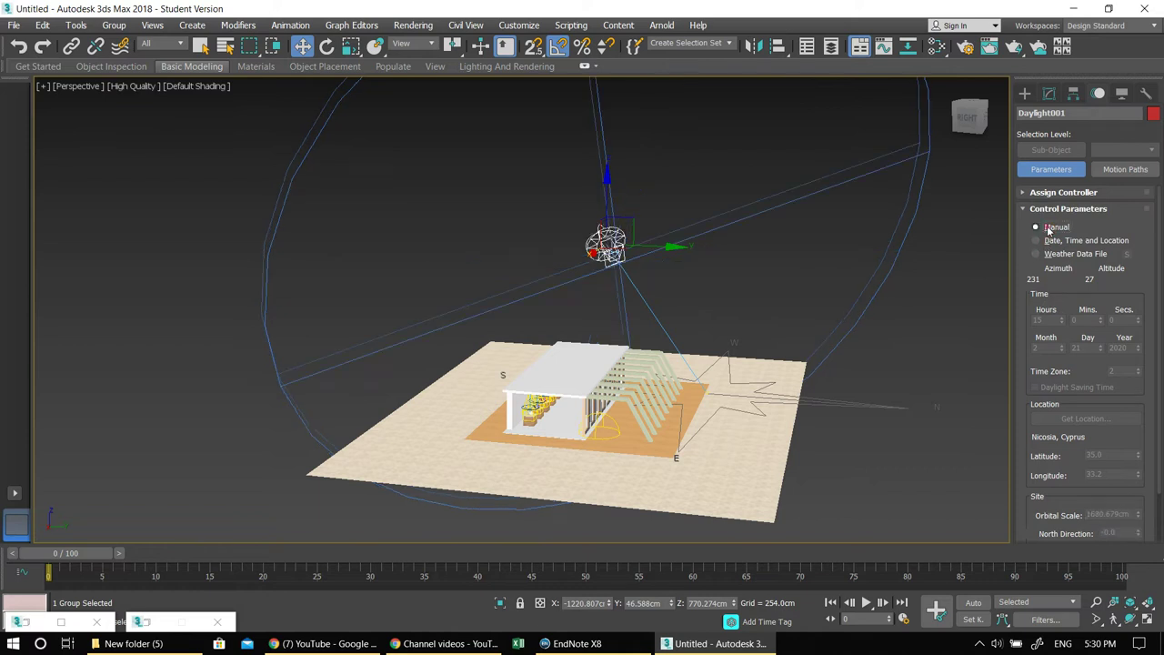
left_click_drag(671, 247, 1009, 337)
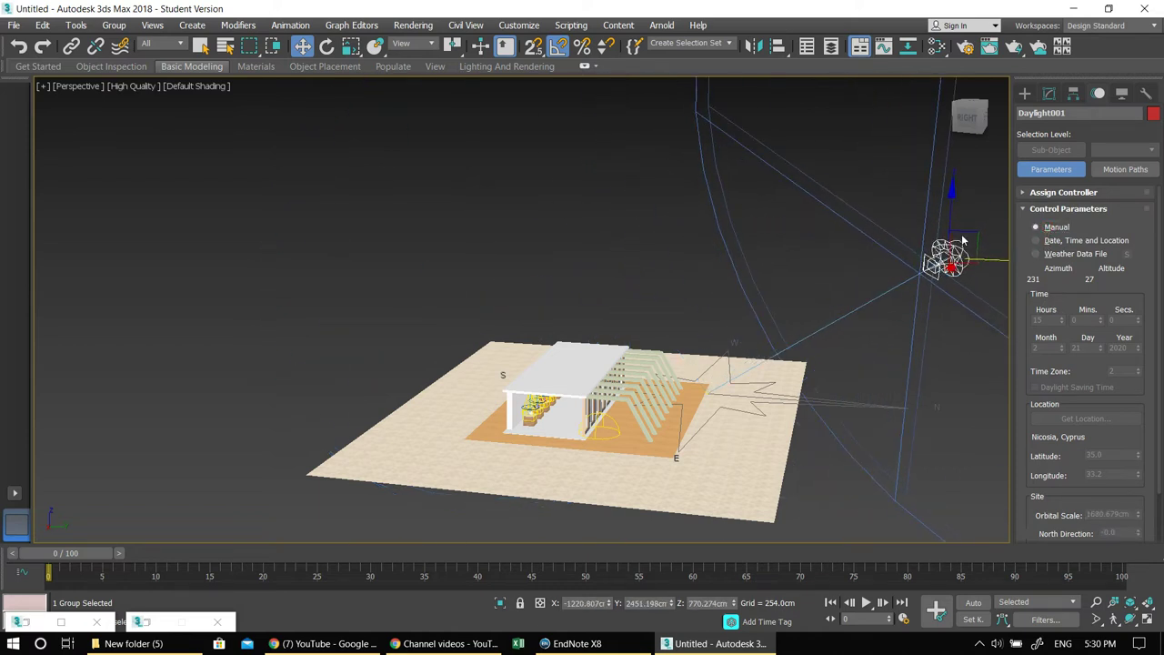
Adjust the sun's height along the Z axis to about 1161 cm, checking the shadows it casts through the gallery.
left_click_drag(950, 197, 880, 35)
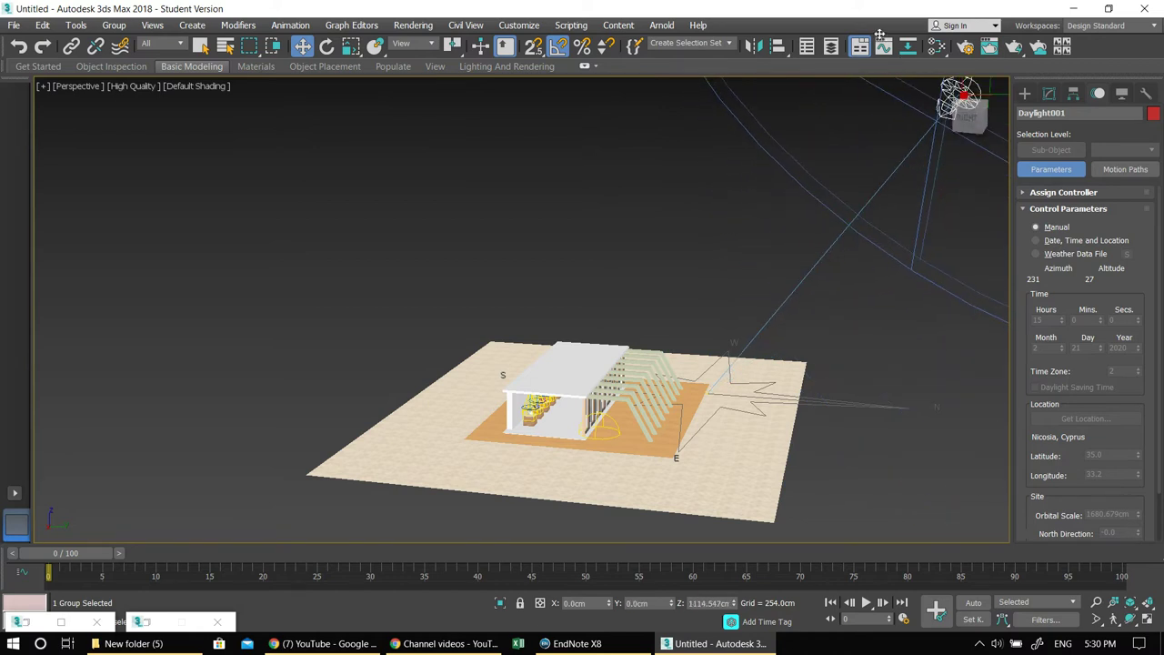
middle_click_drag(679, 367, 663, 375)
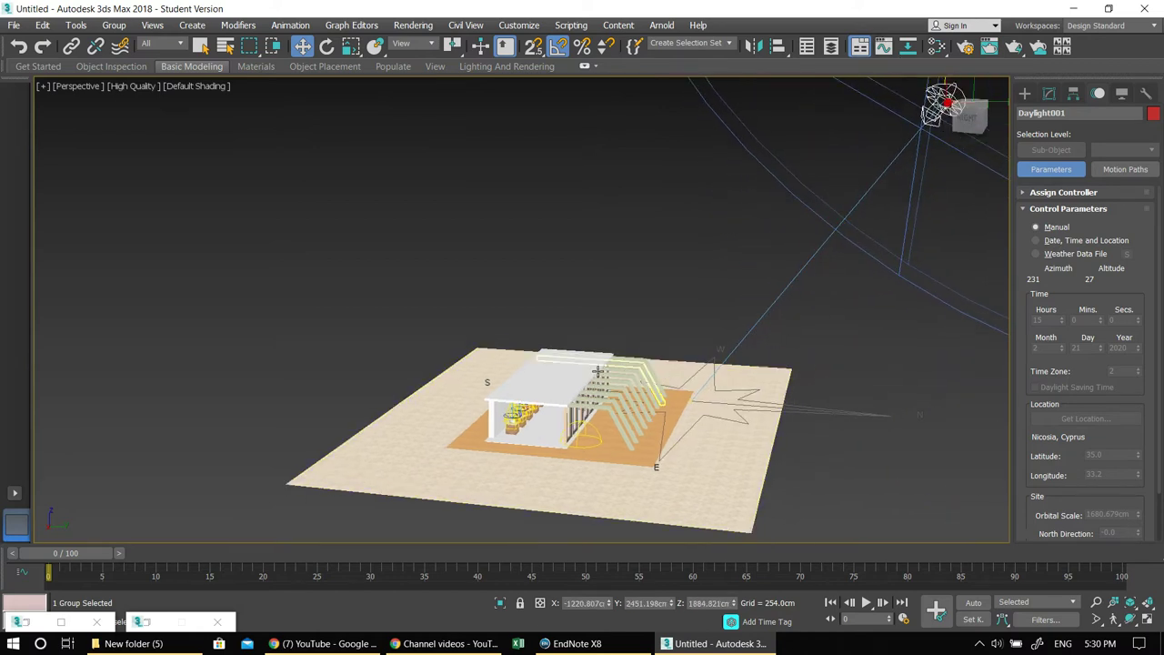
middle_click_drag(583, 373, 546, 455, "alt")
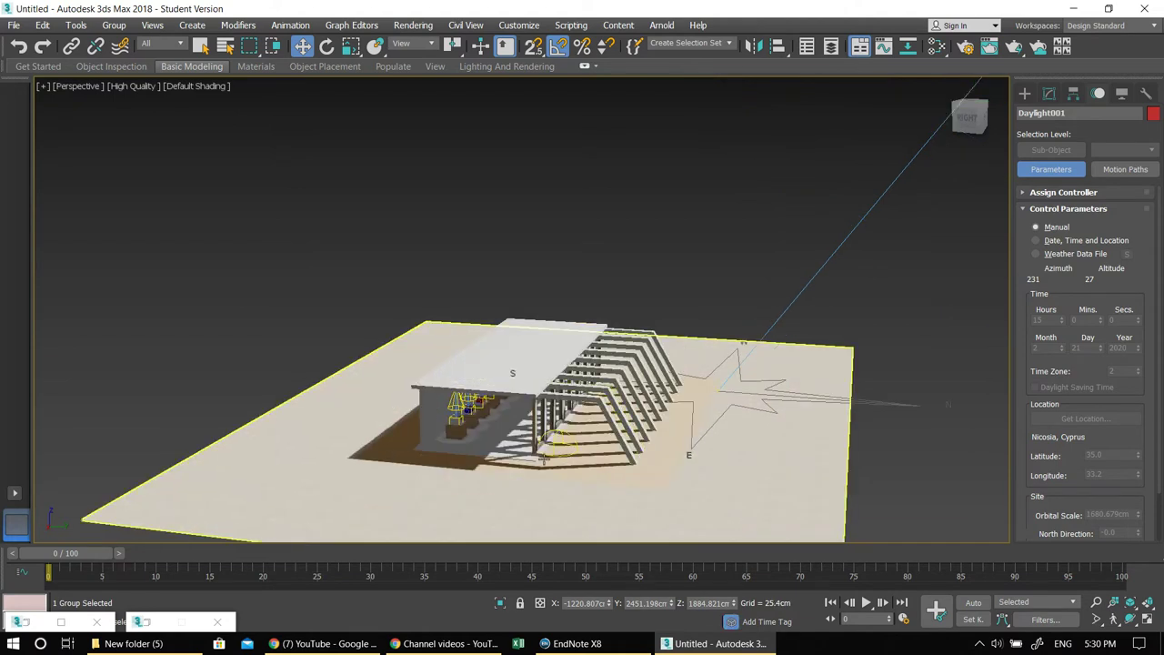
middle_click_drag(548, 462, 603, 398)
scroll(741, 387, "up", 3)
scroll(688, 401, "down", 1)
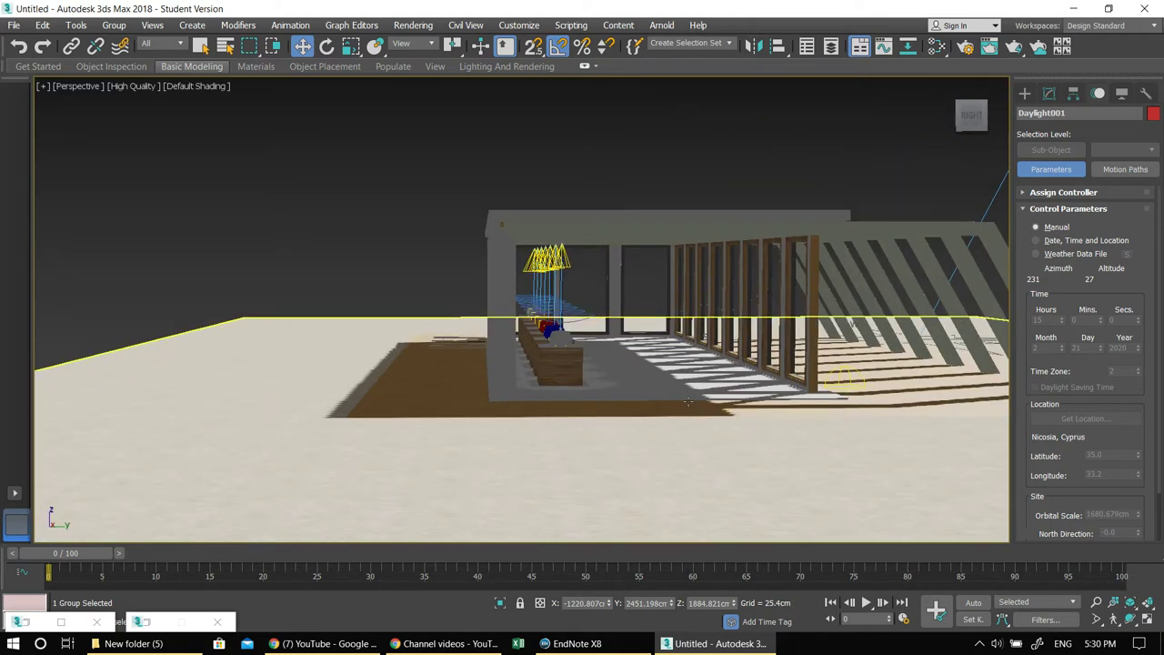
scroll(689, 403, "up", 3)
scroll(692, 410, "down", 8)
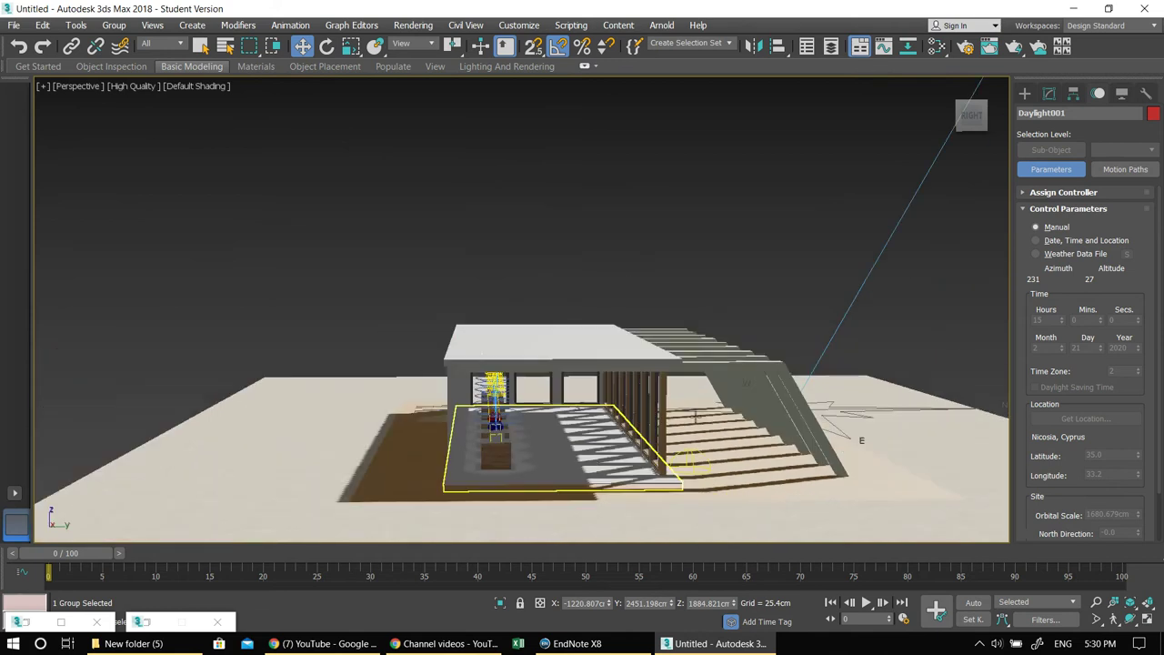
scroll(694, 416, "down", 6)
left_click_drag(899, 133, 909, 210)
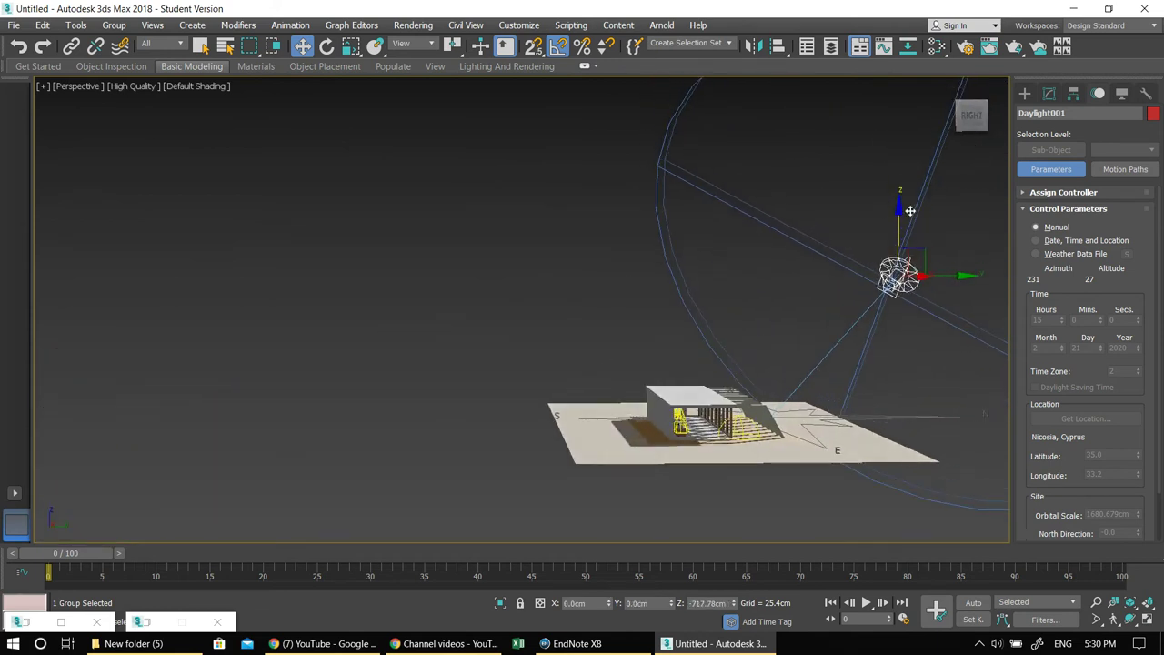
Frame the gallery interior with the teapots and window row, and render the perspective view at 320x240.
scroll(696, 459, "up", 12)
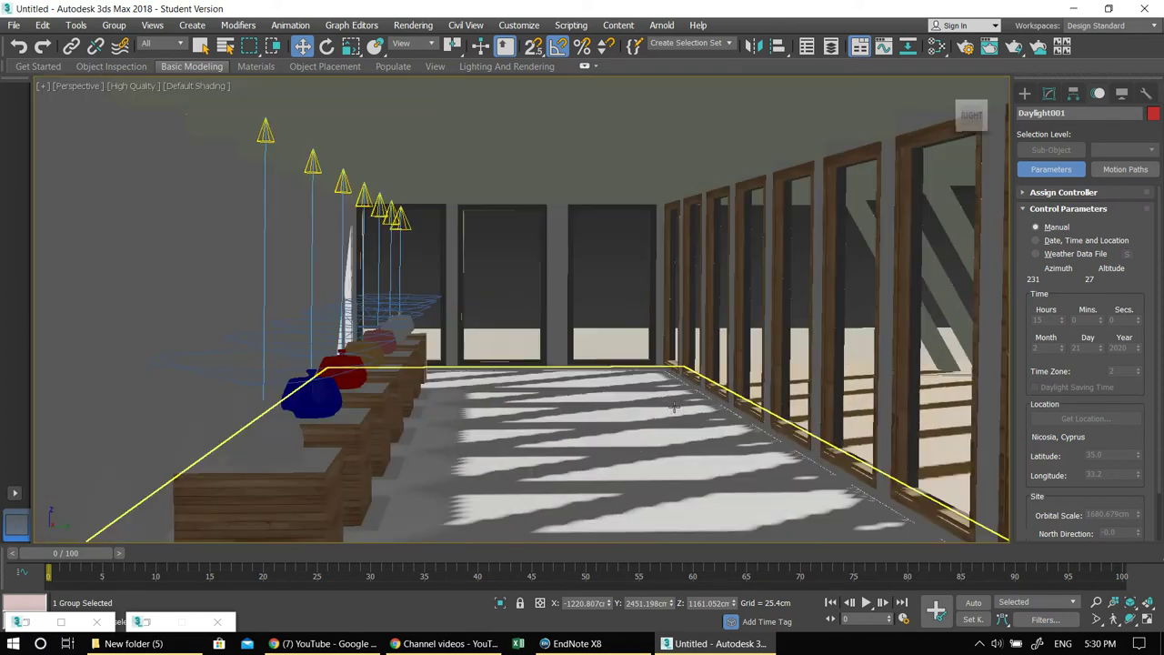
scroll(674, 406, "up", 3)
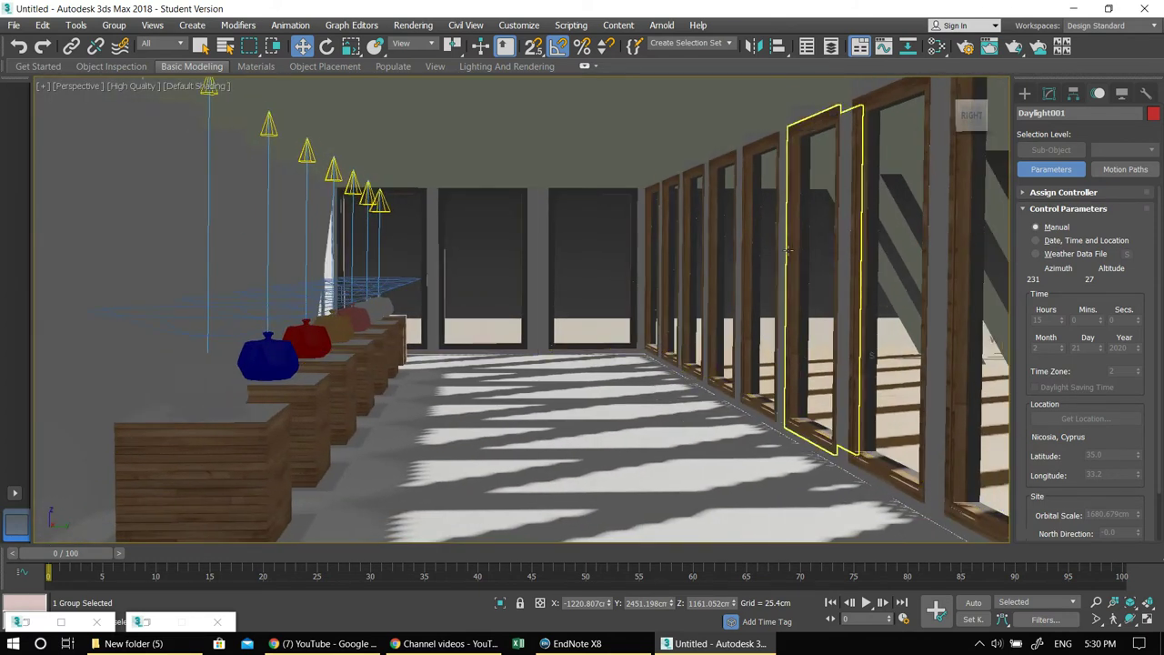
left_click(823, 256)
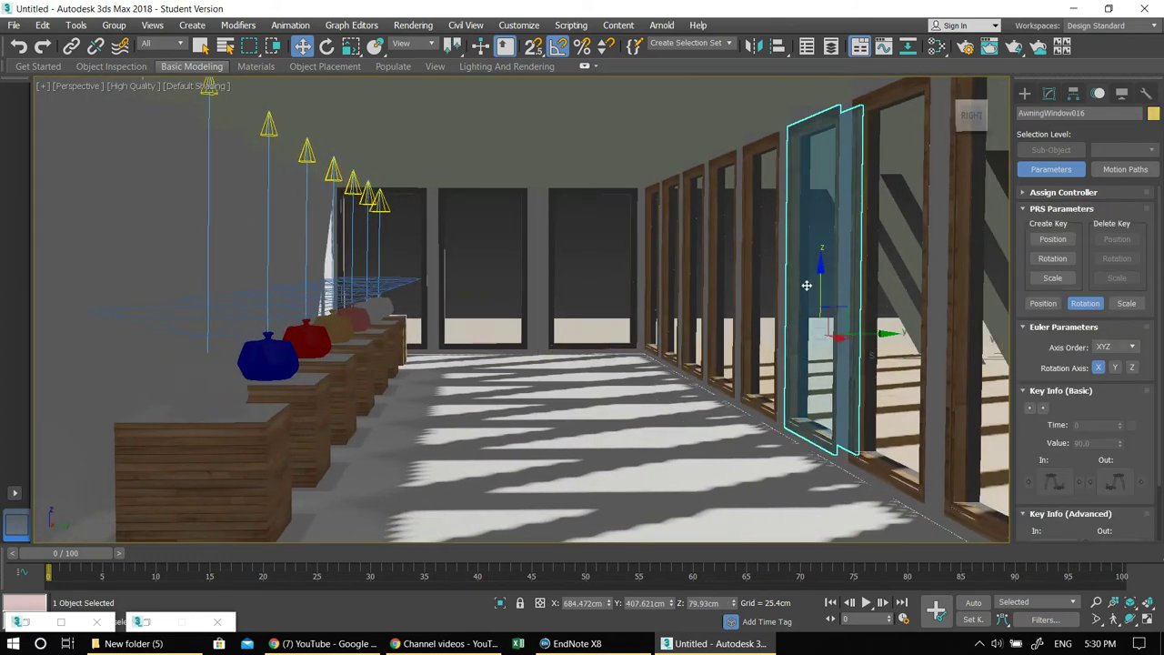
middle_click_drag(753, 323, 710, 325)
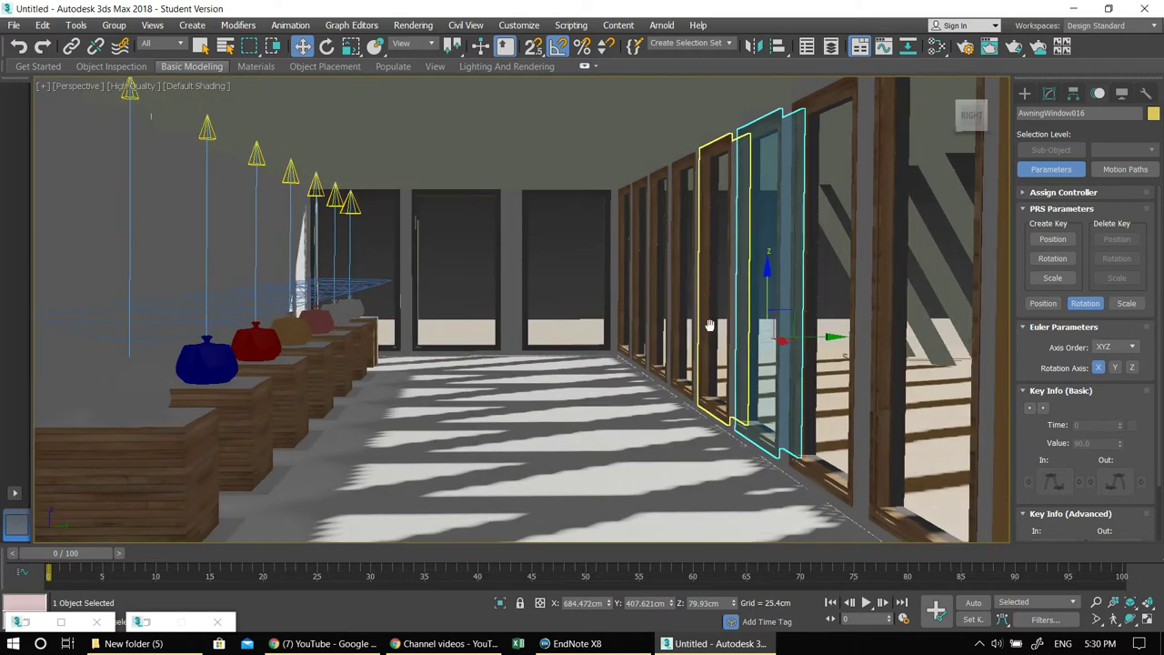
mouse_move(667, 362)
middle_mouse_down()
mouse_move(673, 343)
mouse_move(670, 381)
middle_mouse_up()
middle_click_drag(720, 264, 707, 270)
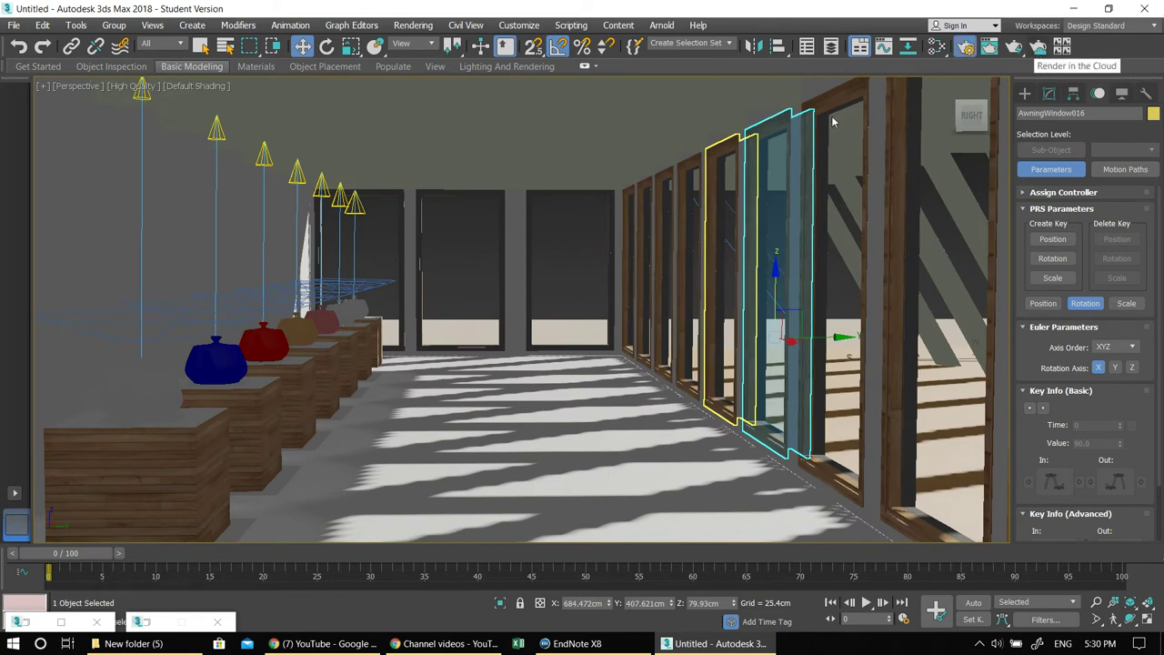
key("F10")
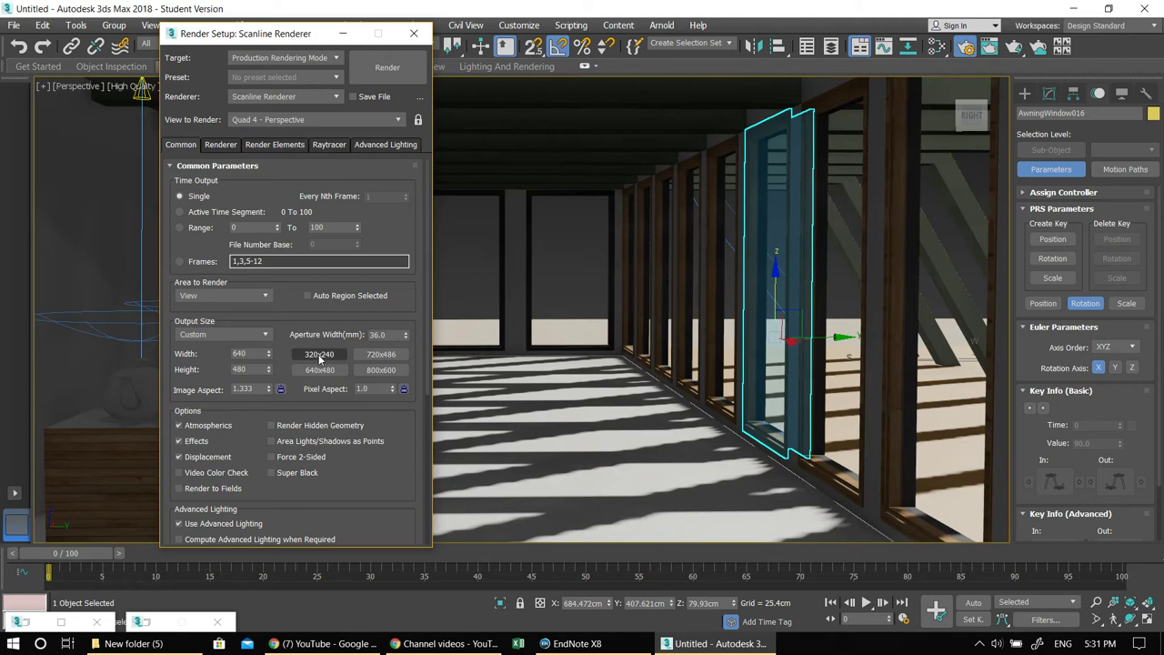
left_click(390, 69)
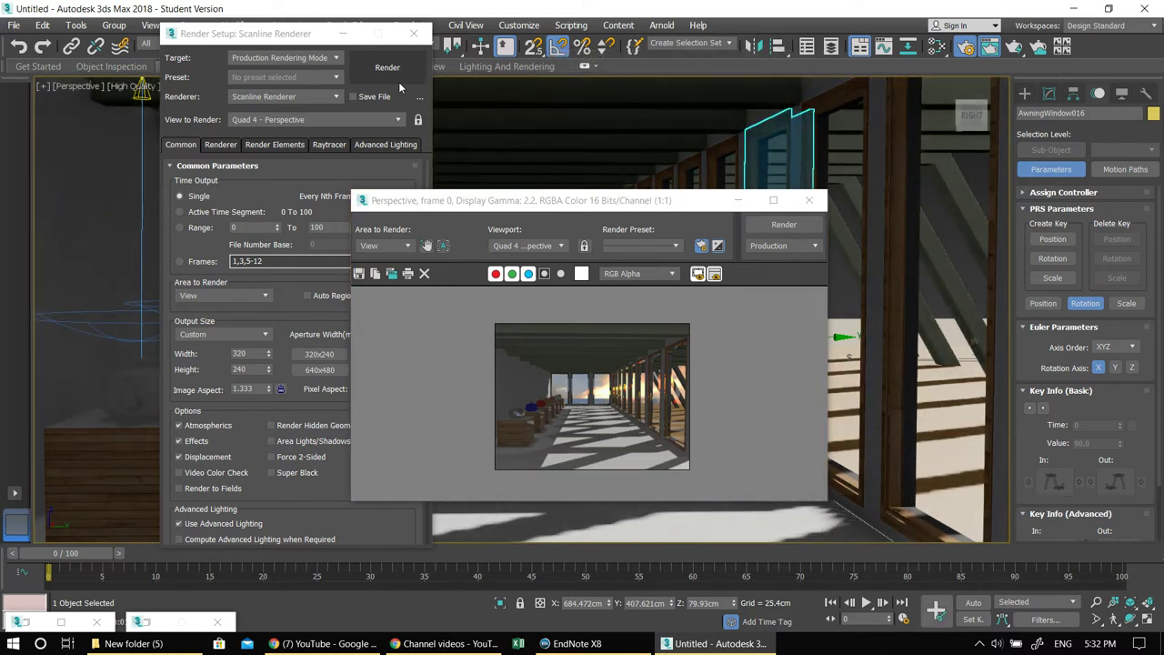
Change the environment's exposure control to Automatic Exposure Control and render the interior view again.
key("8")
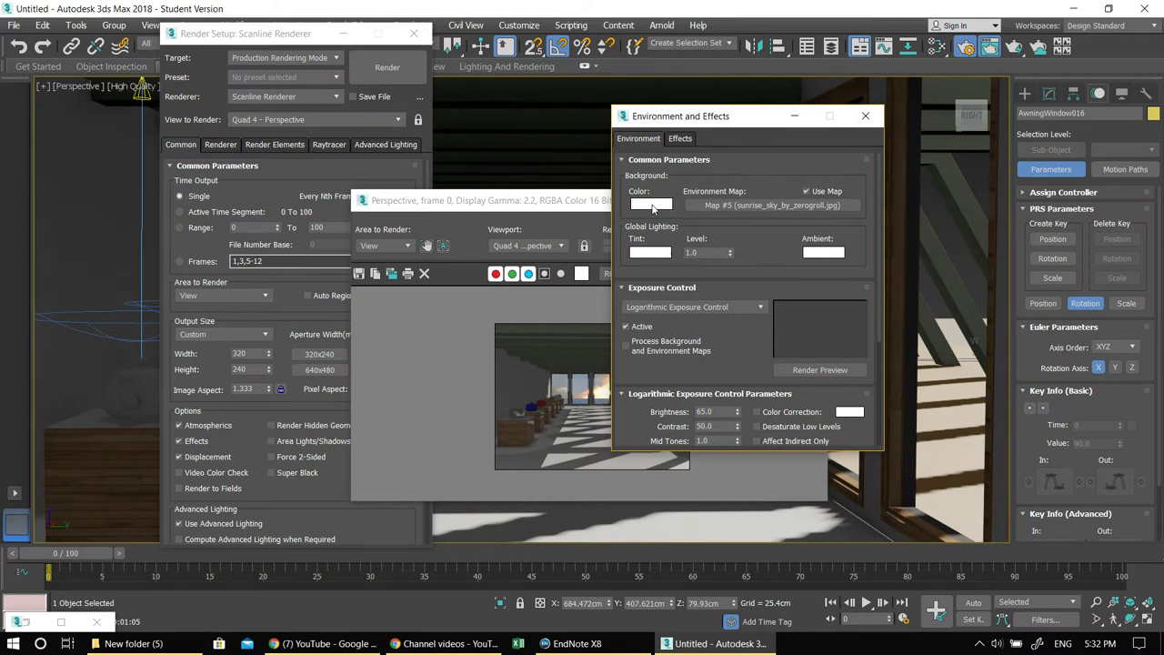
left_click(670, 307)
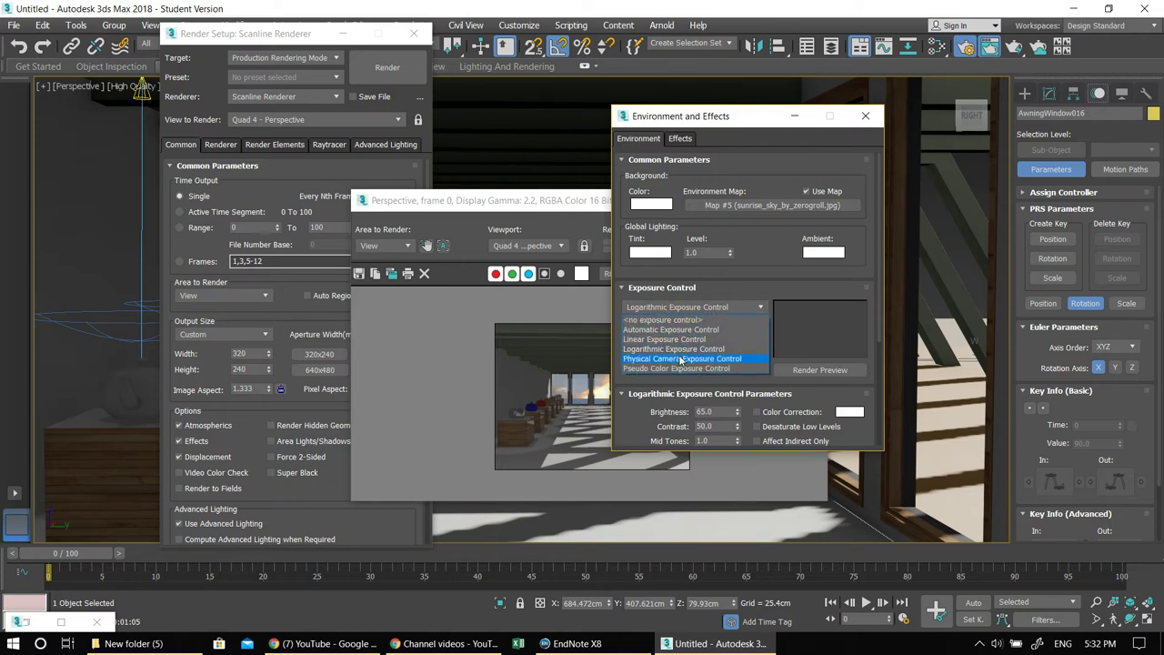
left_click(675, 330)
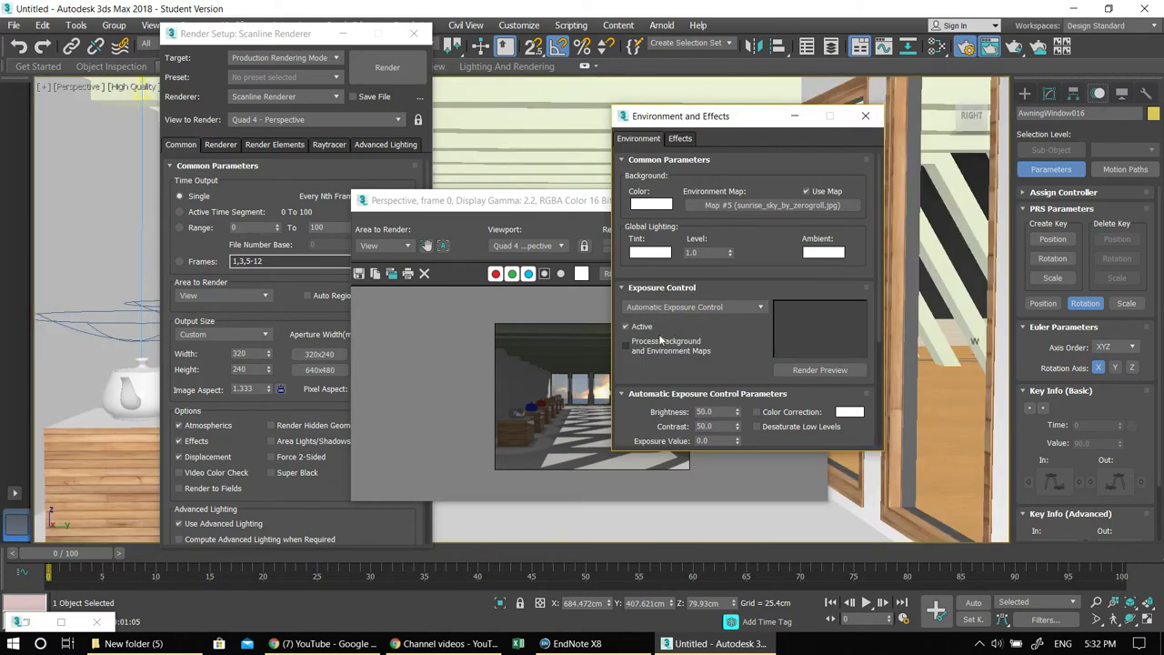
left_click(795, 118)
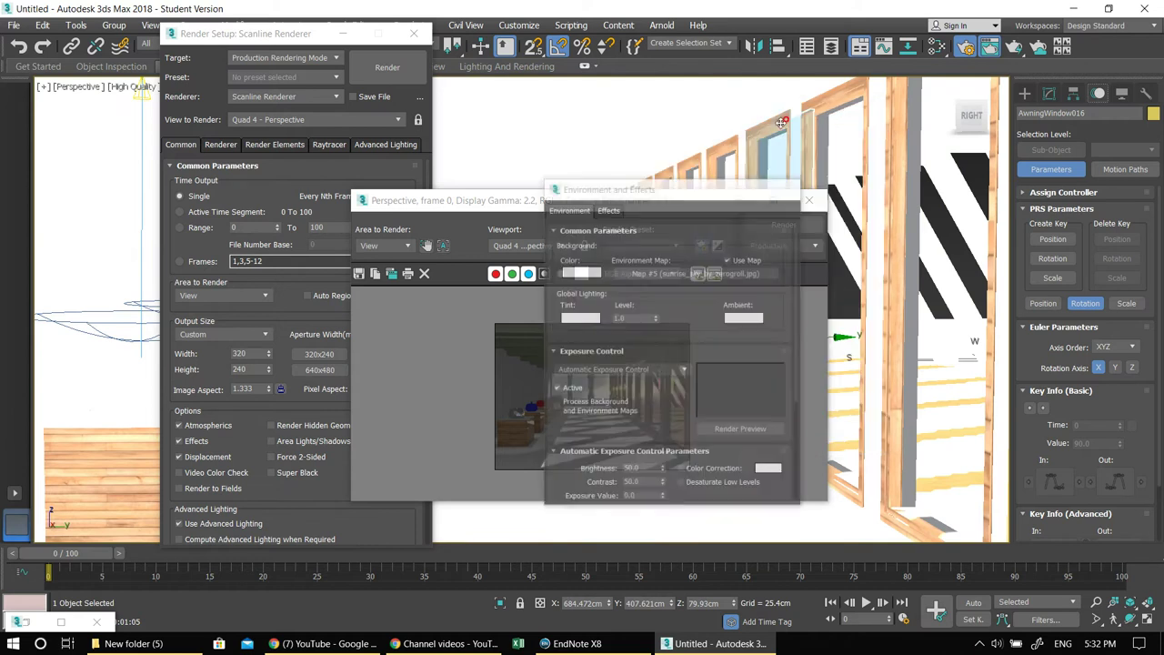
left_click(760, 225)
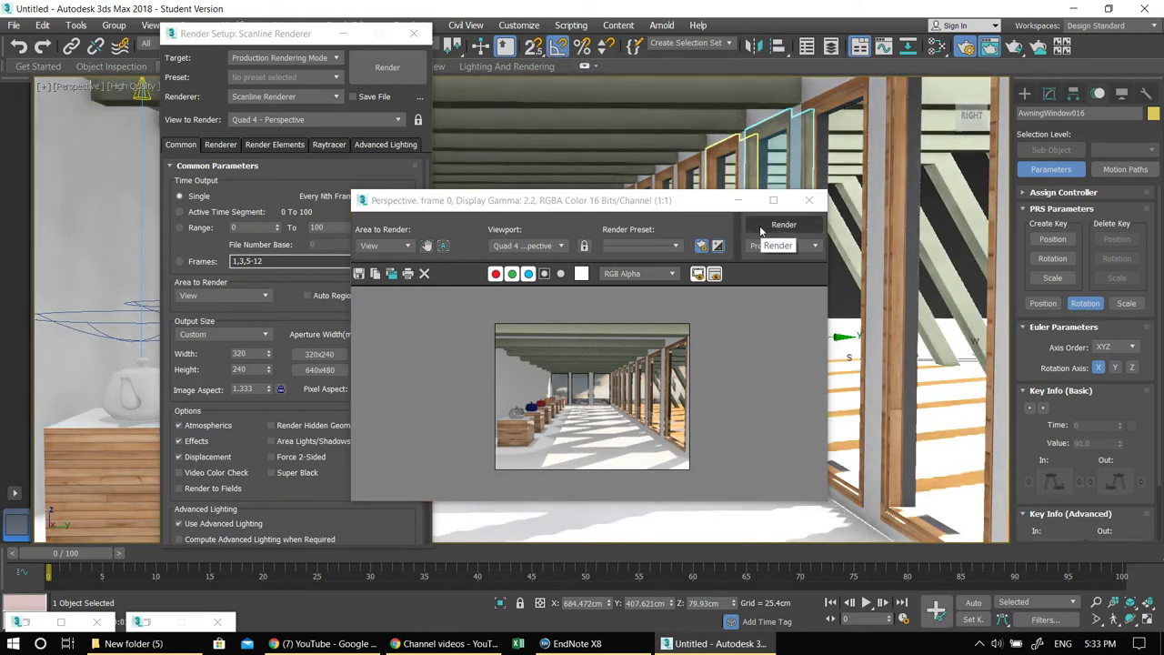
Examine the rendered interior up close and minimise the render and setup windows.
scroll(596, 392, "up", 2)
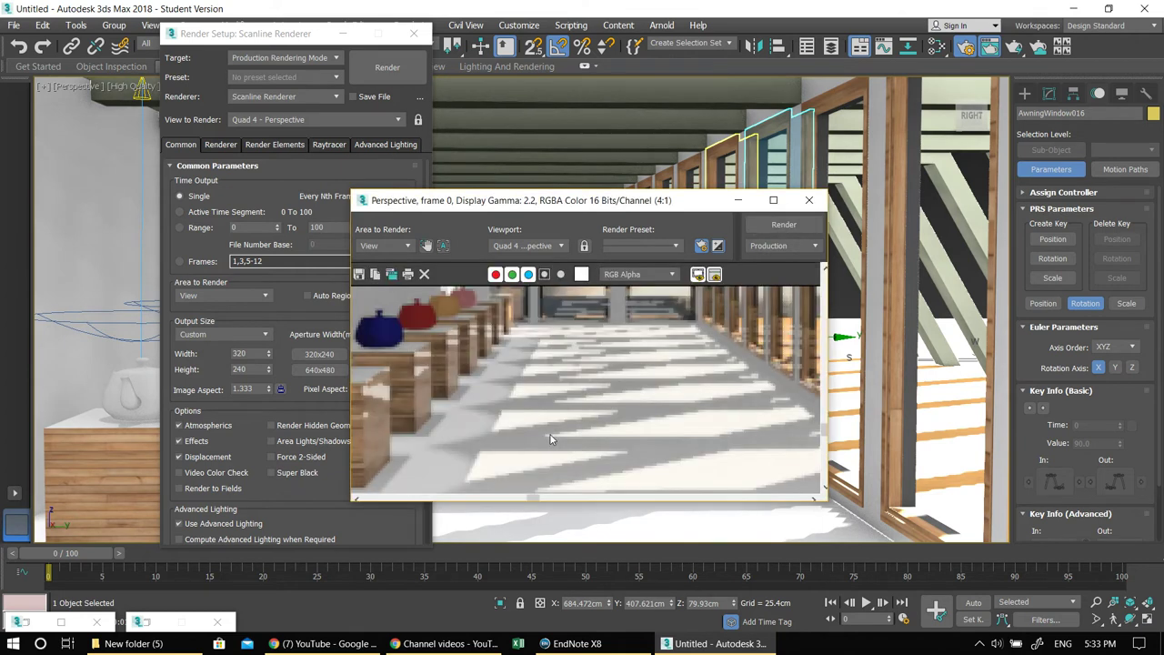
scroll(560, 384, "down", 4)
scroll(592, 384, "up", 2)
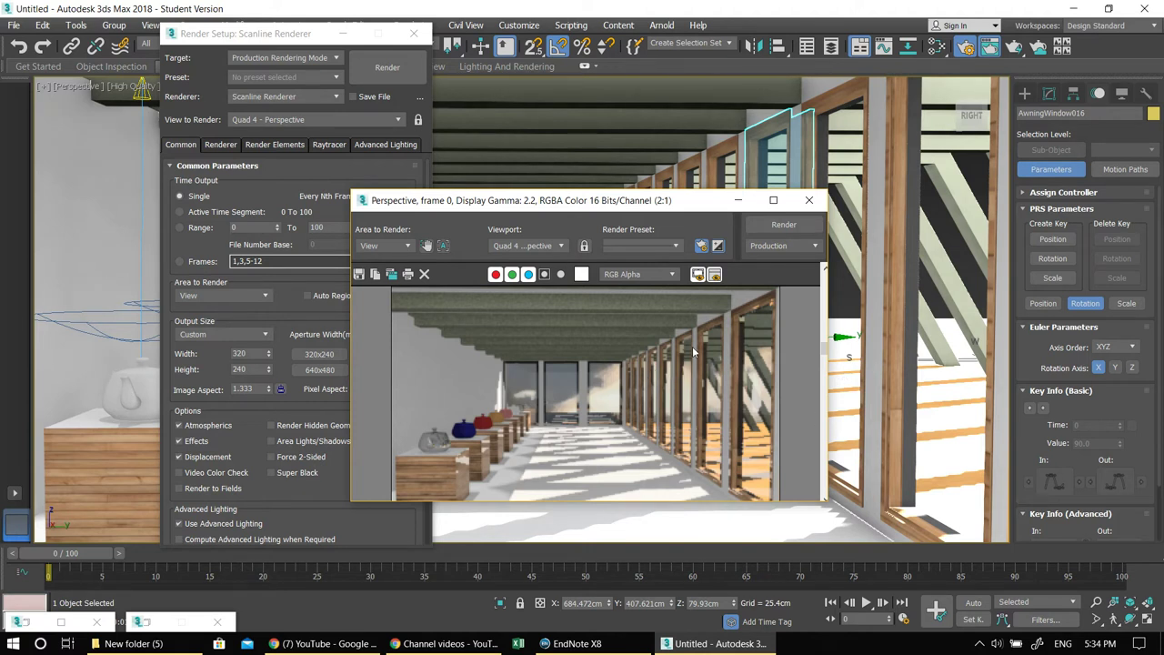
left_click(744, 199)
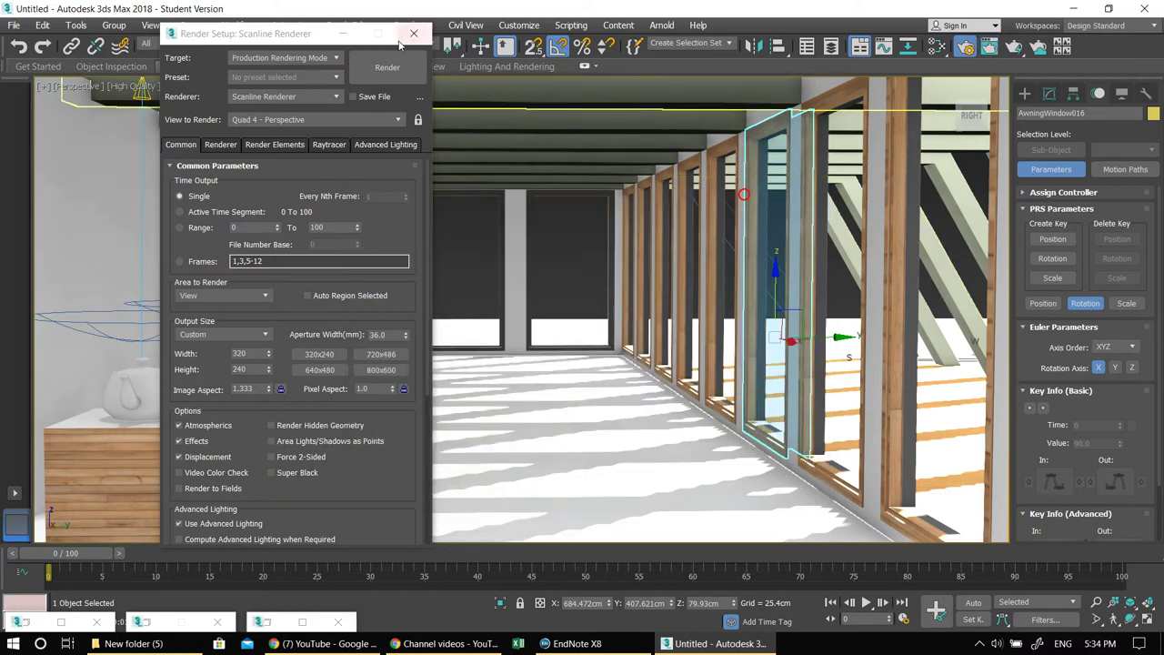
left_click(343, 33)
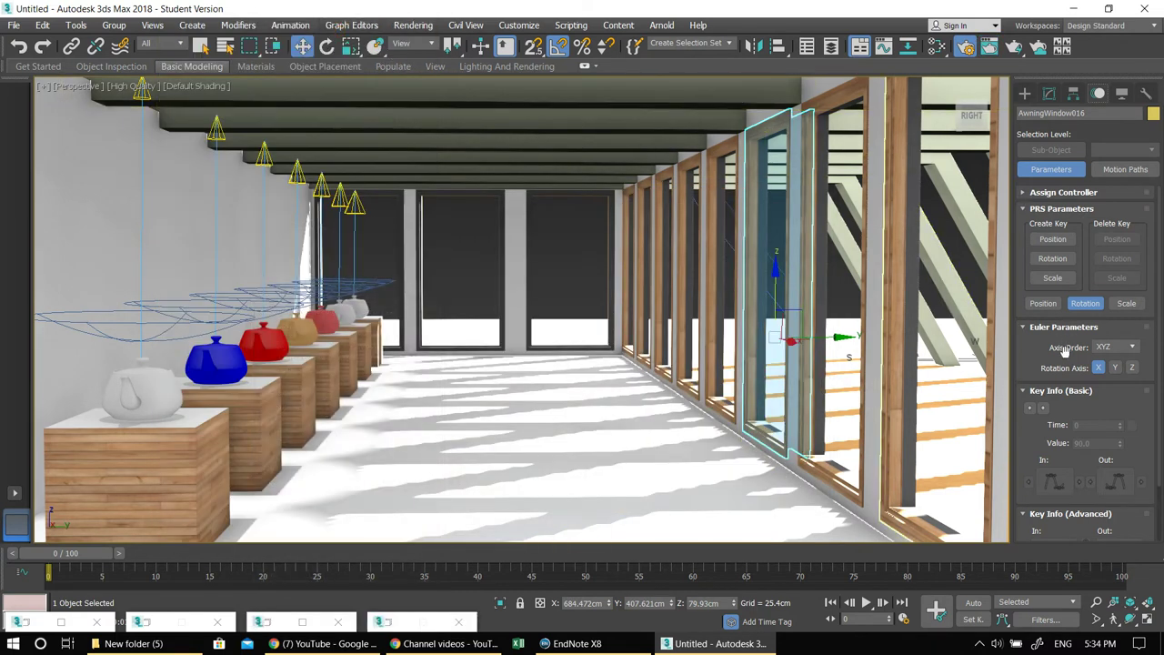
Select the daylight's sun and look through its shadow types, intensity, attenuation and directional parameters.
left_click_drag(1030, 370, 1047, 447)
scroll(667, 277, "down", 8)
middle_click_drag(734, 241, 591, 397)
left_click(941, 149)
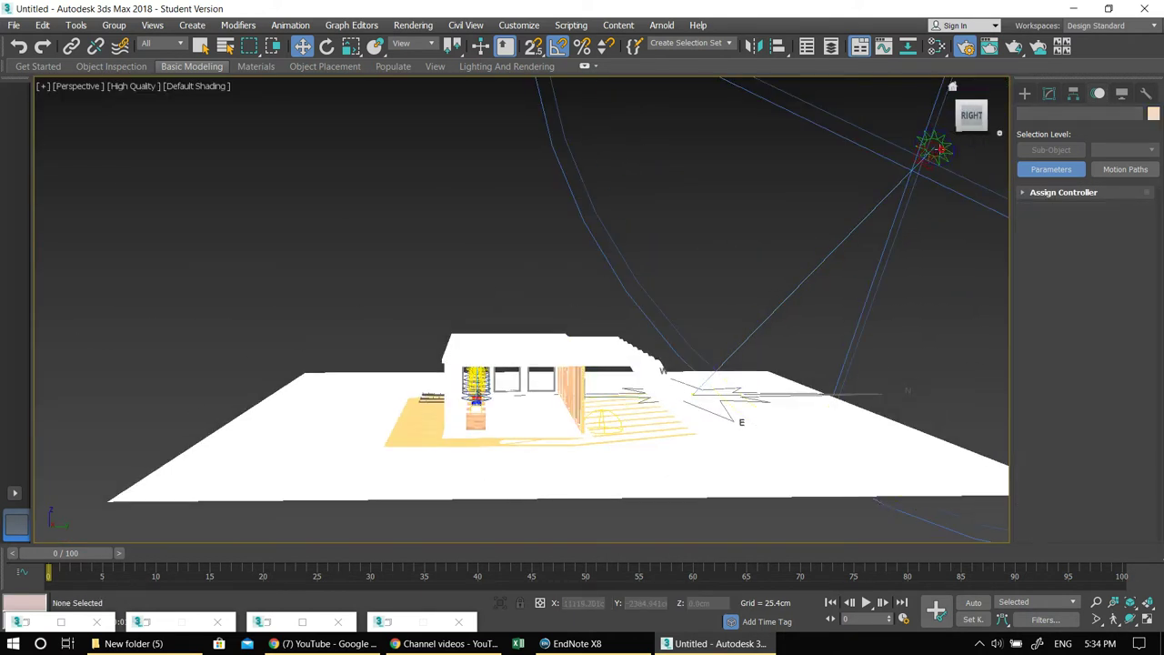
left_click(938, 137)
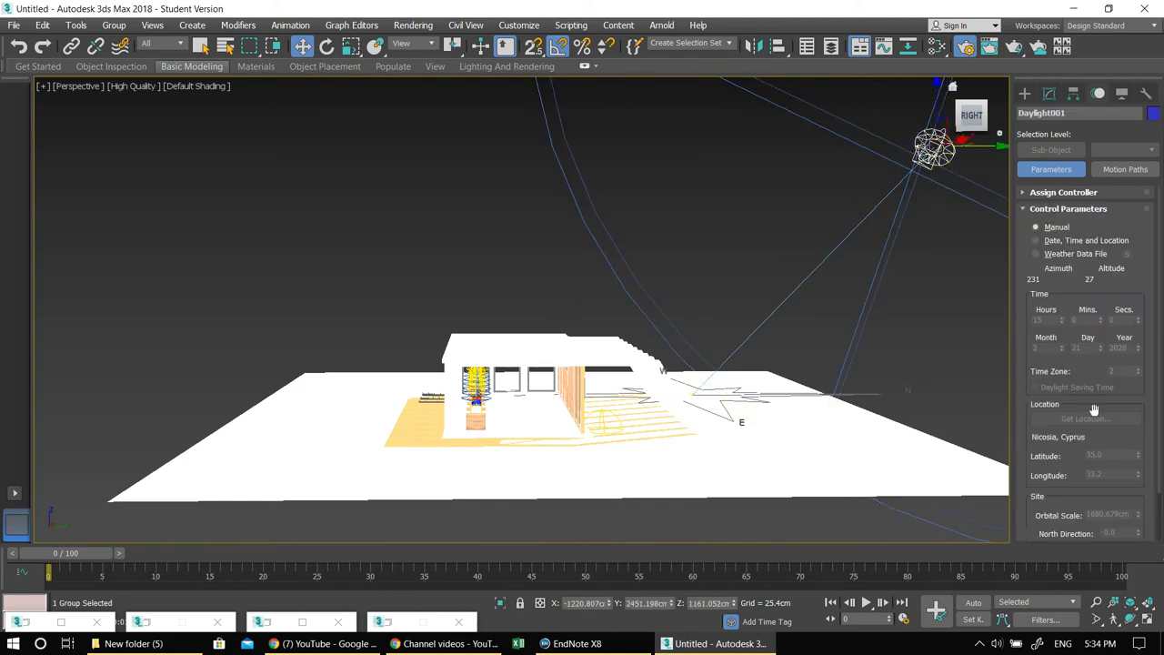
left_click(1049, 94)
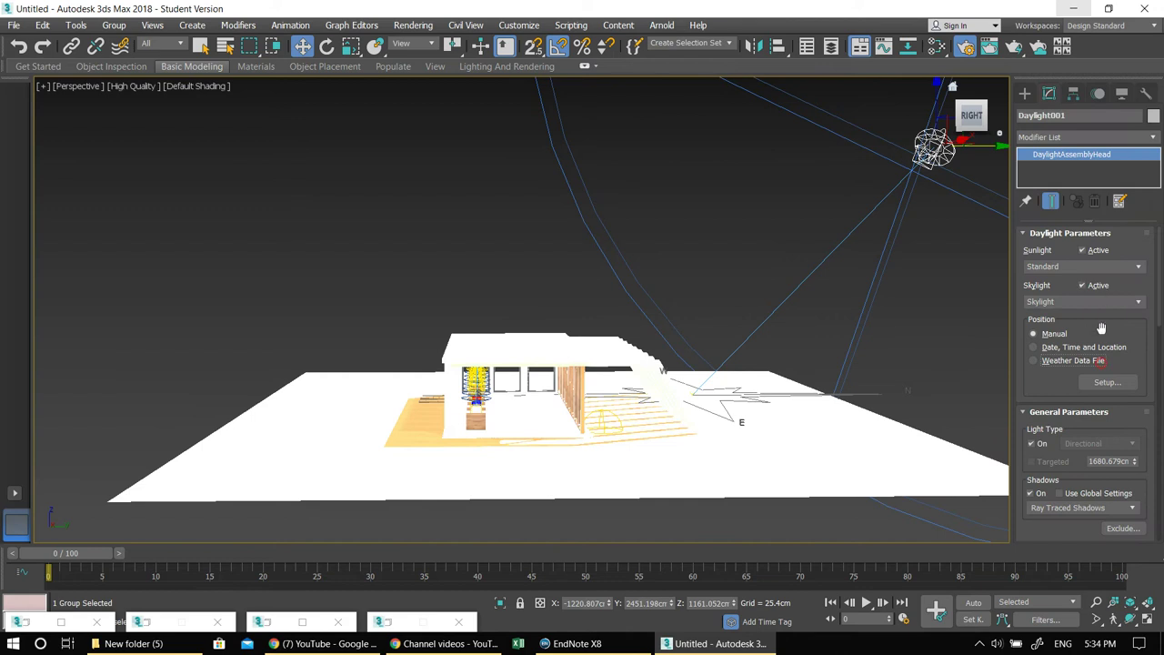
left_click(1070, 508)
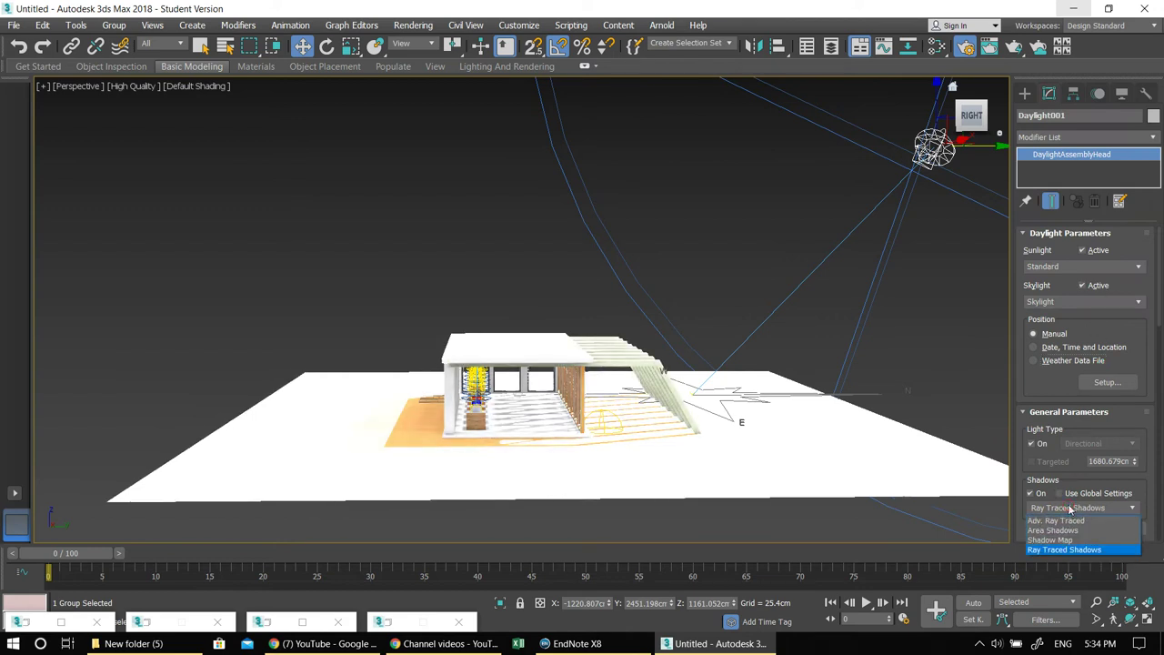
left_click(1058, 415)
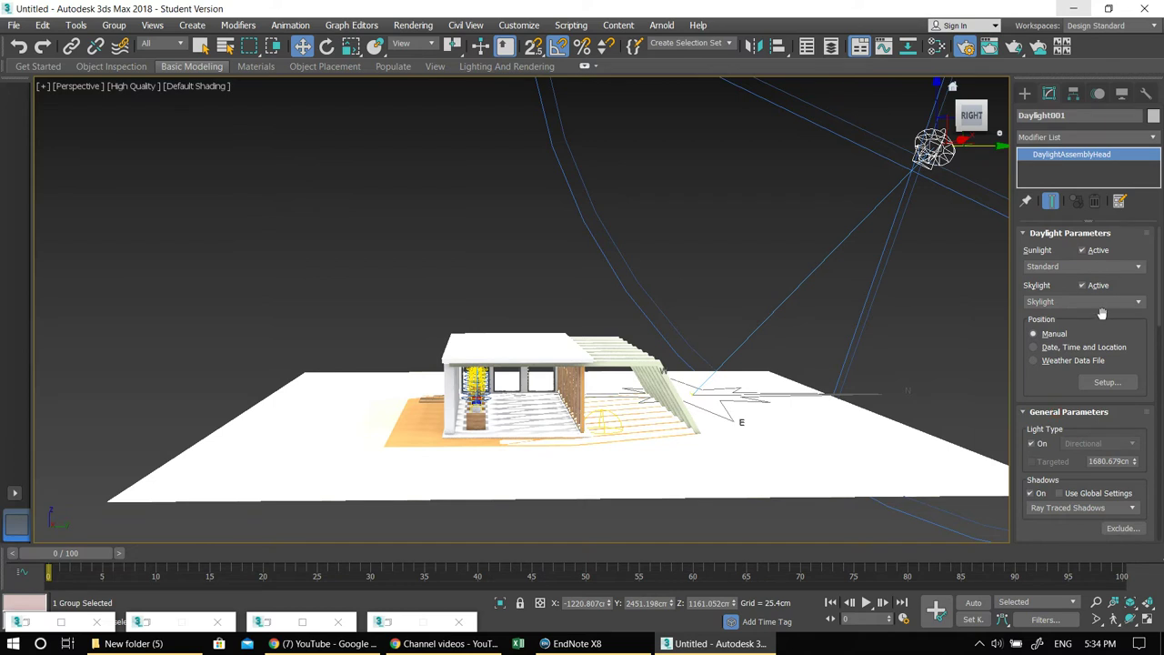
left_click(1161, 328)
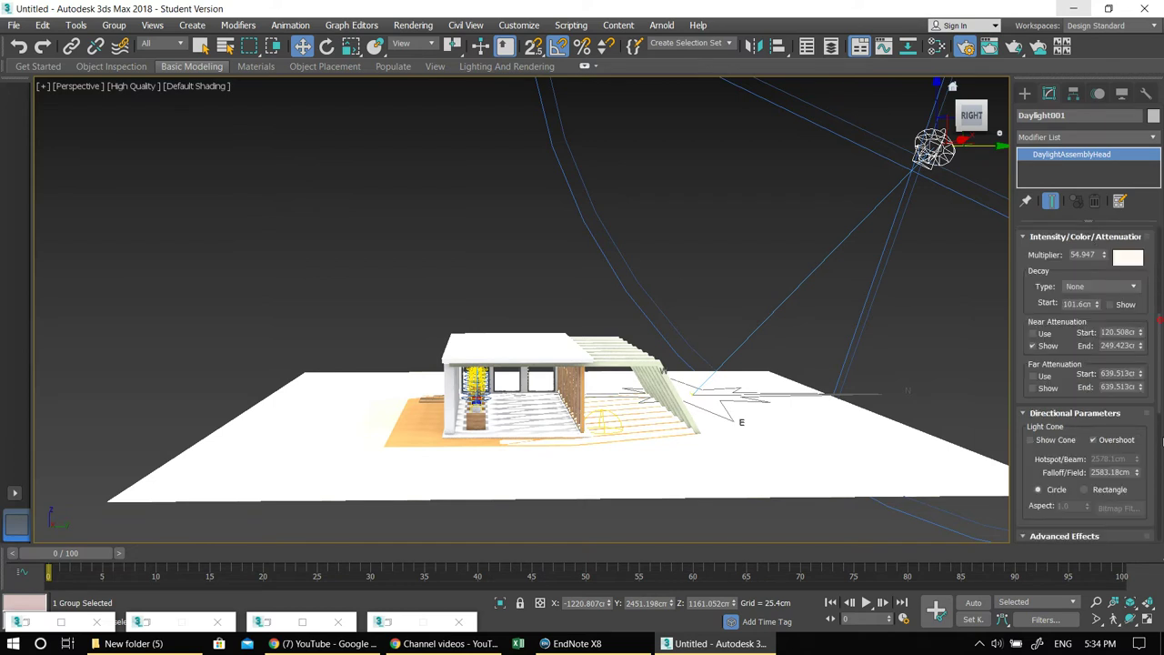
left_click_drag(1159, 375, 1161, 298)
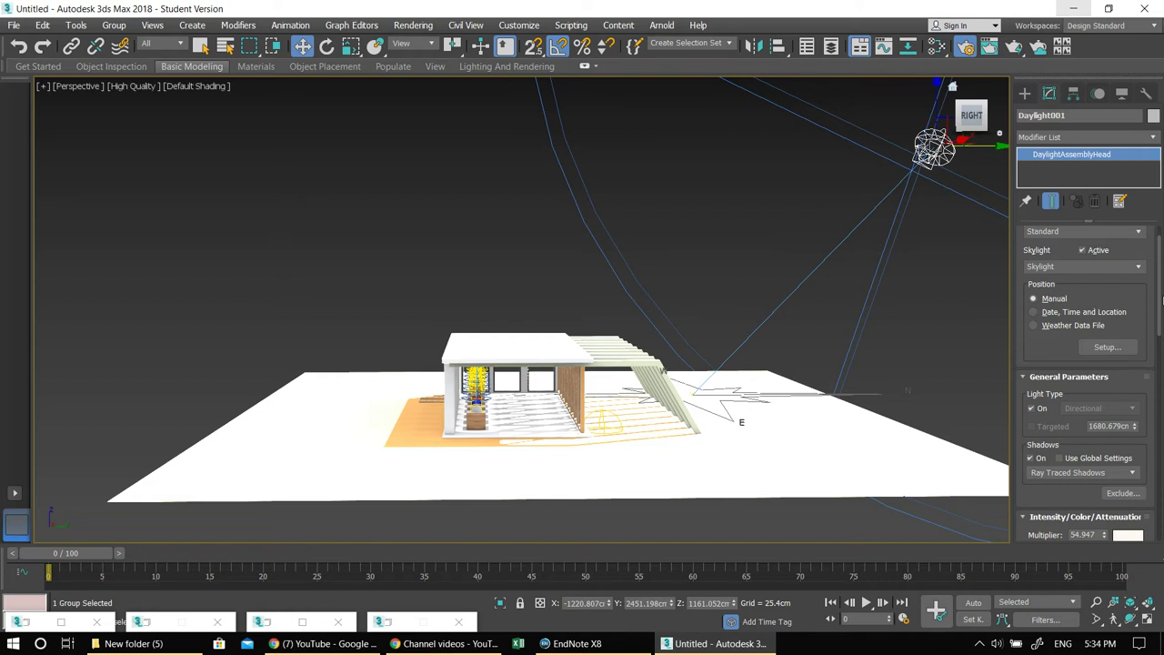
Delete the Daylight system from the scene.
middle_click_drag(661, 311, 652, 274)
scroll(651, 274, "up", 3)
scroll(799, 250, "down", 3)
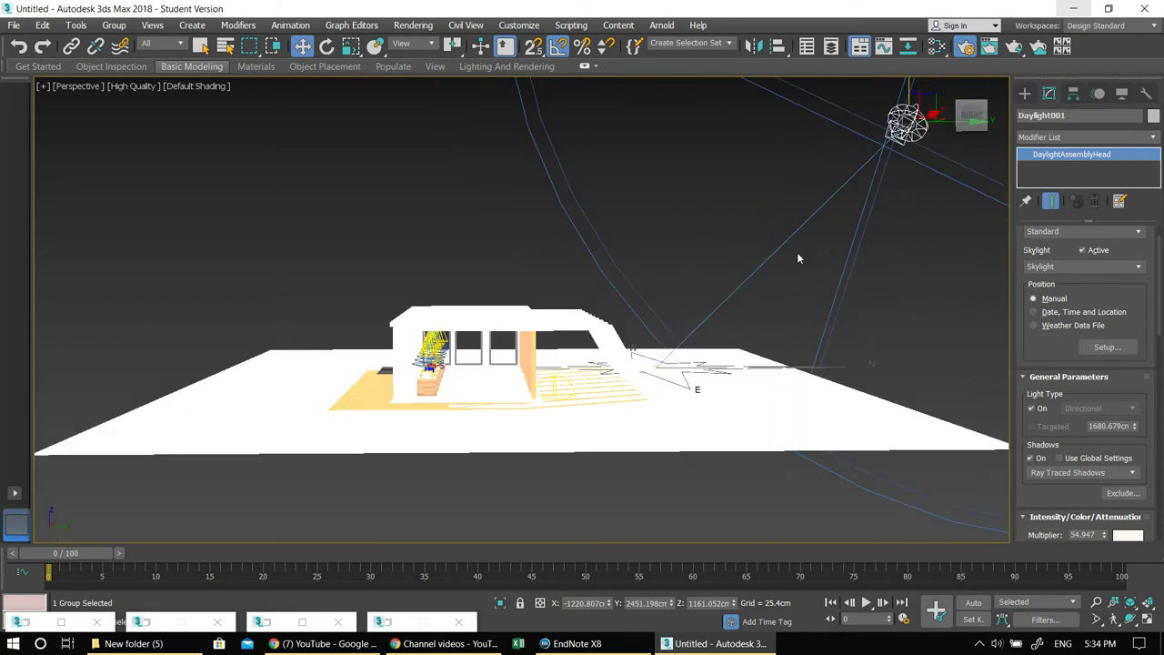
scroll(797, 252, "up", 2)
middle_click_drag(797, 252, 732, 312)
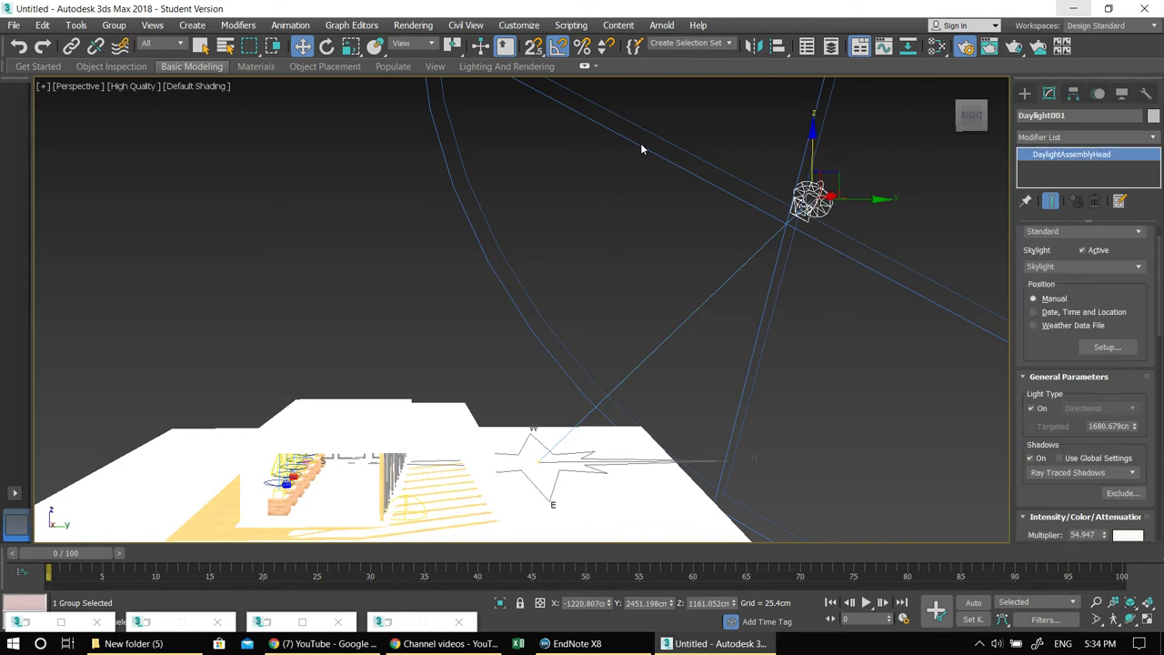
left_click(640, 153)
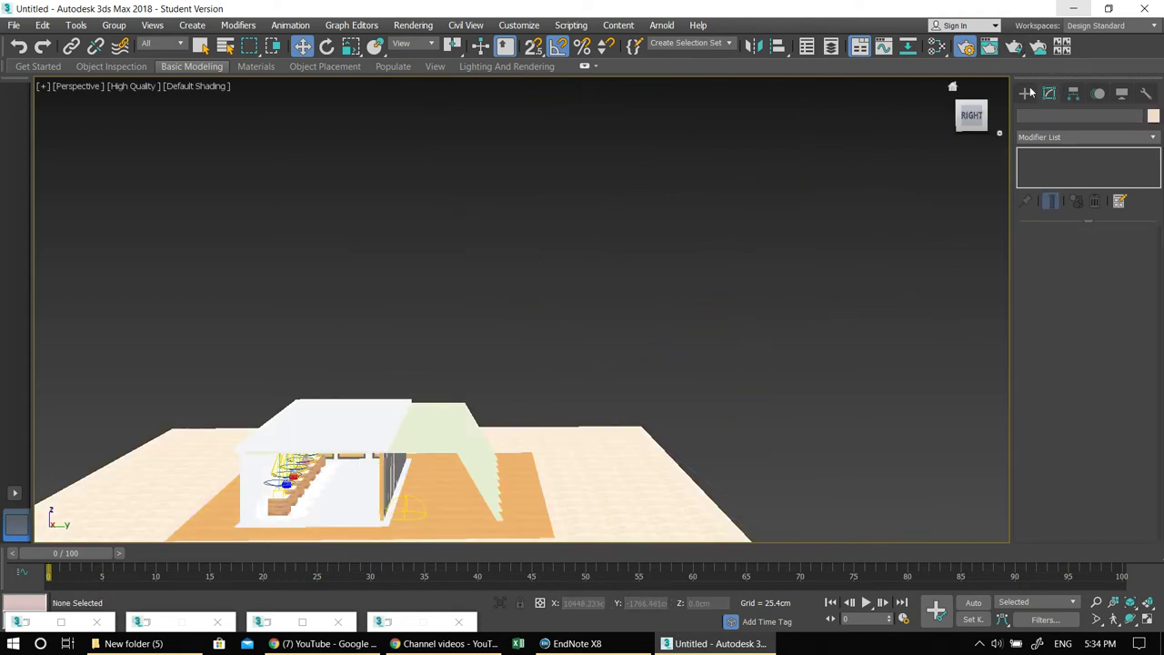
Create a Sunlight system with its compass on the ground beside the slanted beams and its sun high above the gallery.
left_click(1028, 94)
left_click(1116, 199)
left_click_drag(596, 453, 616, 477)
left_click(654, 113)
scroll(682, 239, "down", 2)
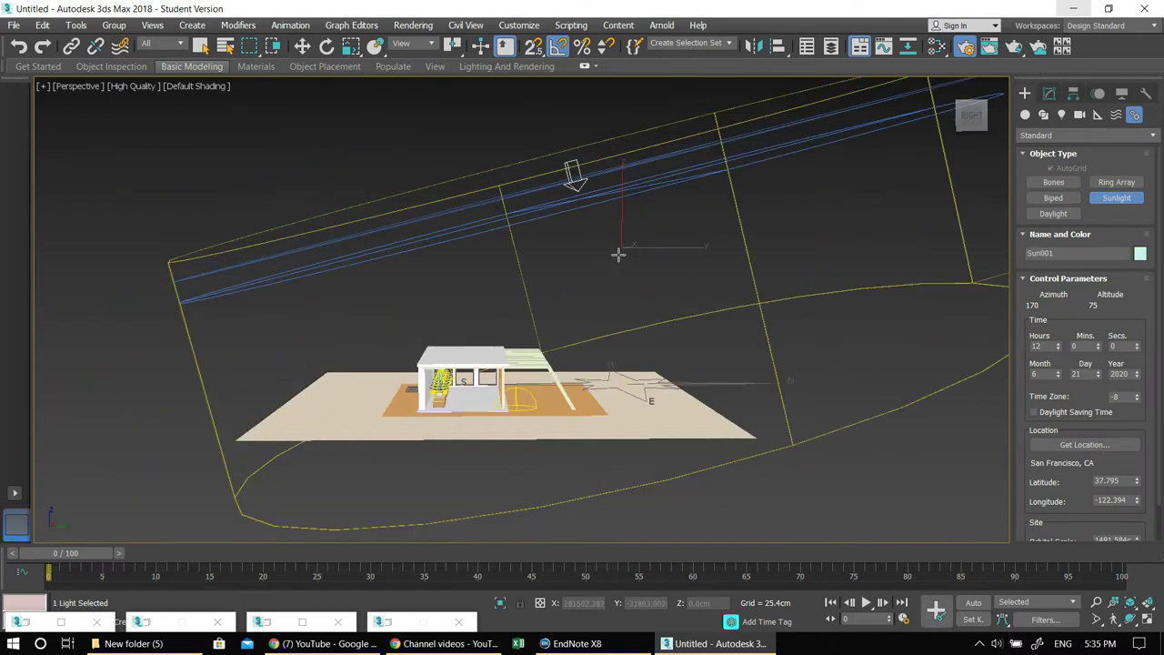
middle_click_drag(618, 255, 556, 307)
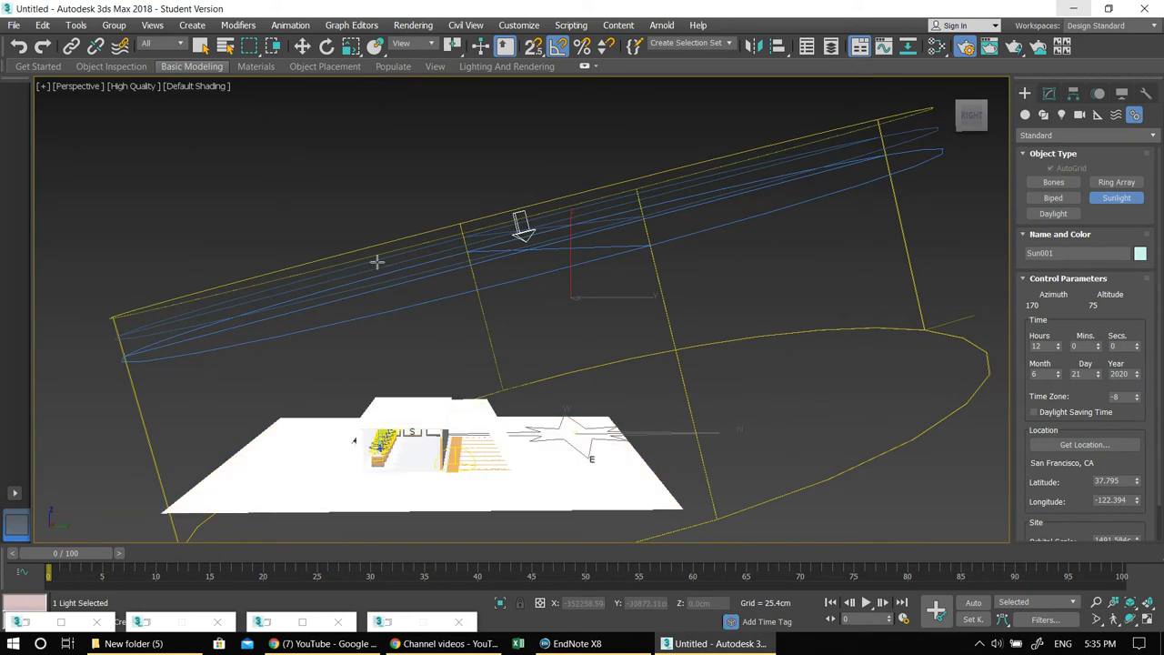
key("w")
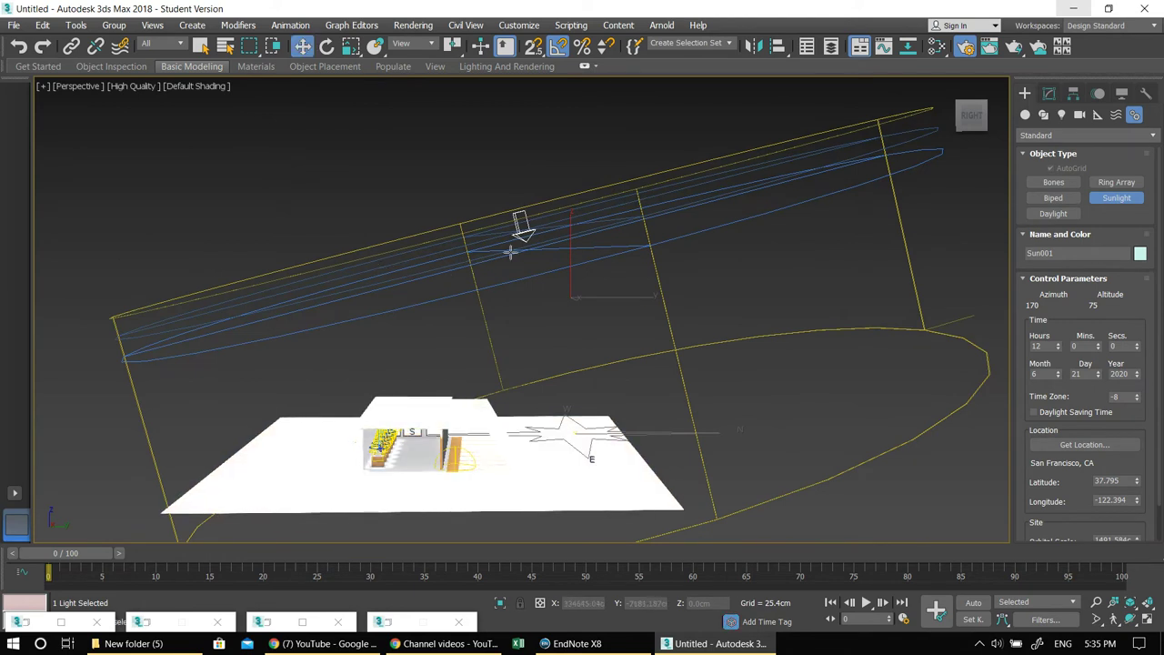
Rotate the Sunlight system's compass to about X -50, Y -45 and Z 20 degrees so the sun shines into the gallery at an angle.
left_click_drag(633, 298, 691, 311)
middle_click_drag(539, 208, 472, 215)
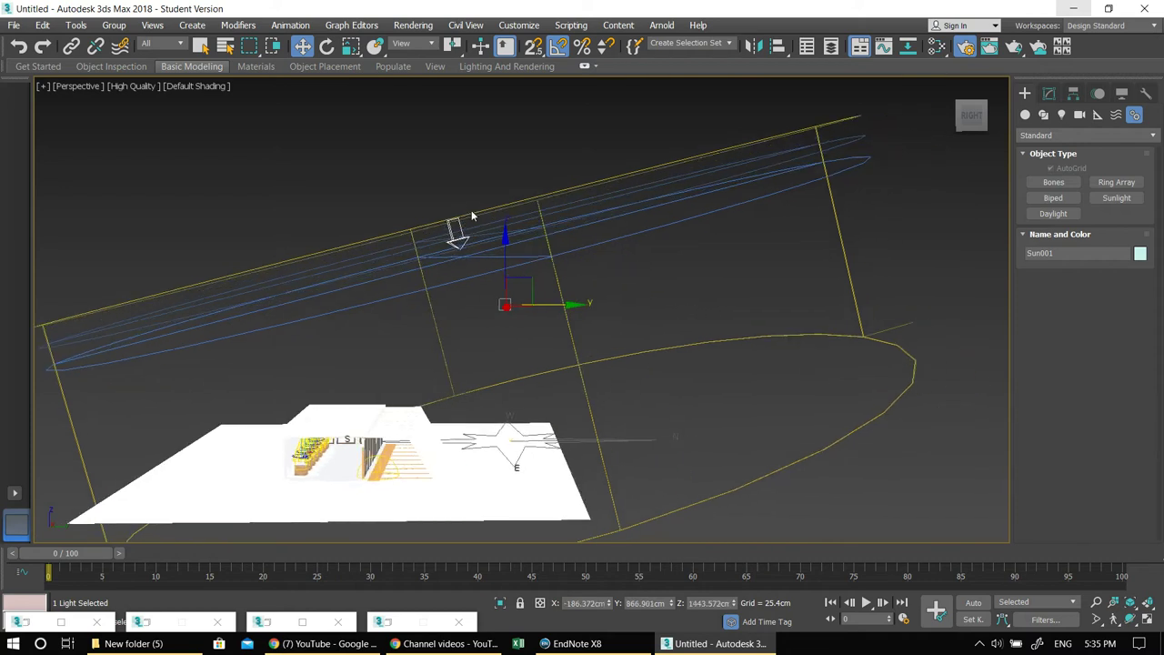
left_click(626, 414)
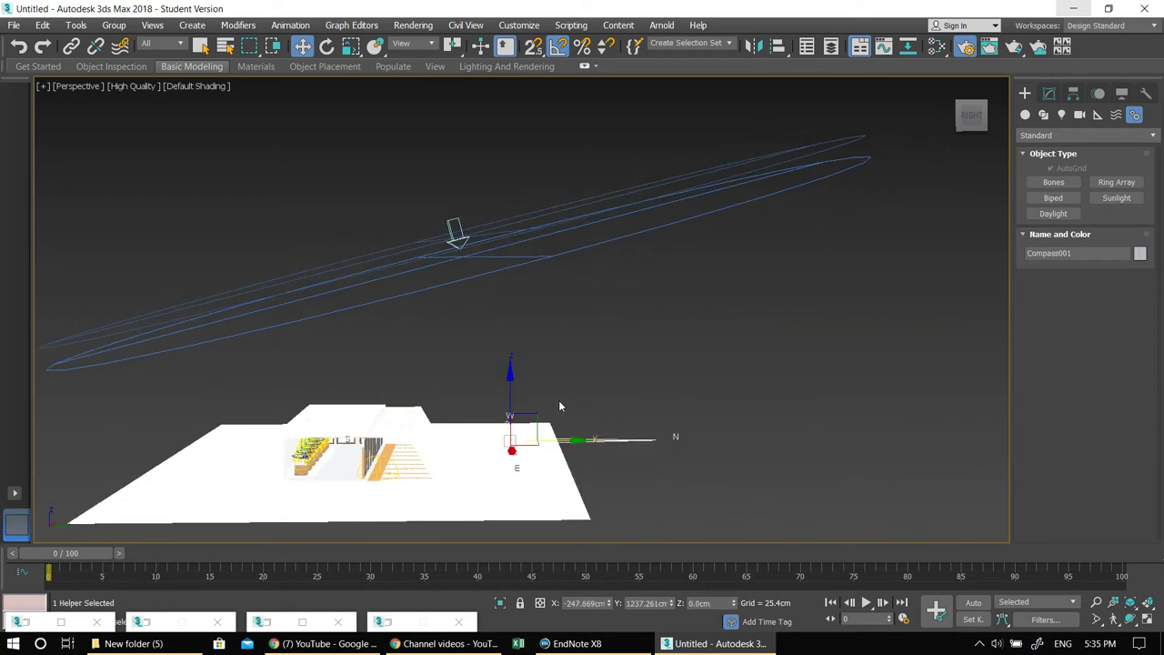
key("e")
left_click_drag(549, 393, 520, 389)
mouse_move(532, 449)
left_mouse_down()
mouse_move(553, 445)
mouse_move(543, 443)
left_mouse_up()
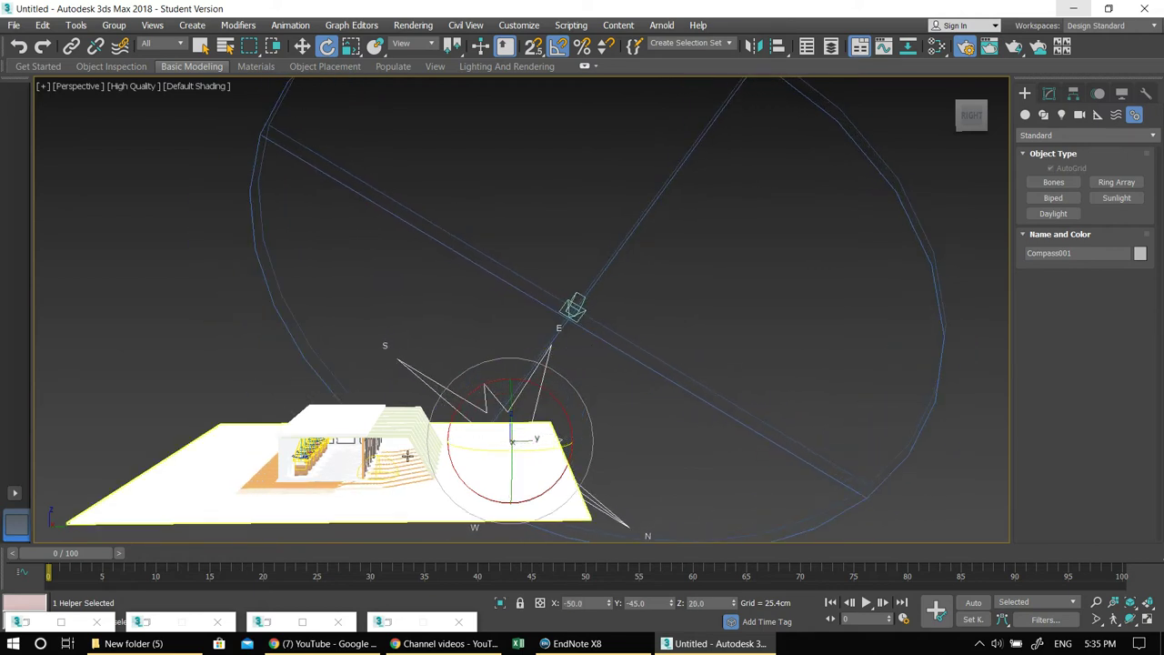
Render the gallery interior looking along the teapot row towards the end windows and close the rendered frame.
middle_click_drag(409, 458, 554, 362)
scroll(515, 355, "up", 3)
middle_click_drag(473, 354, 510, 364)
scroll(509, 356, "up", 4)
scroll(510, 365, "up", 5)
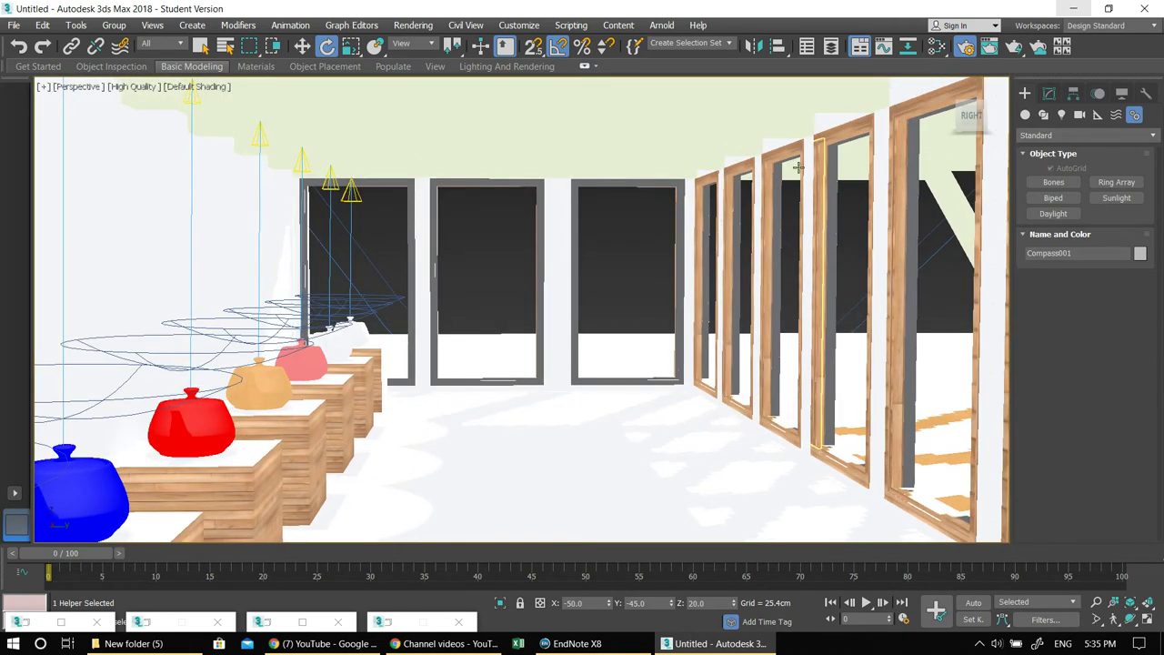
key("shift+q")
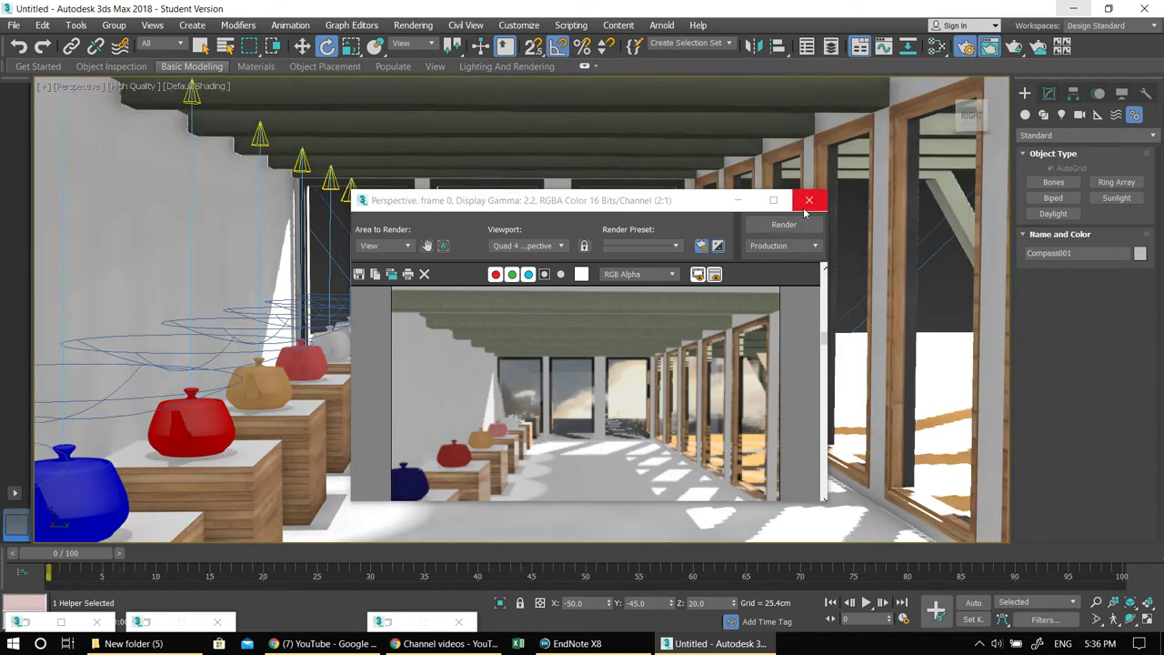
left_click(809, 201)
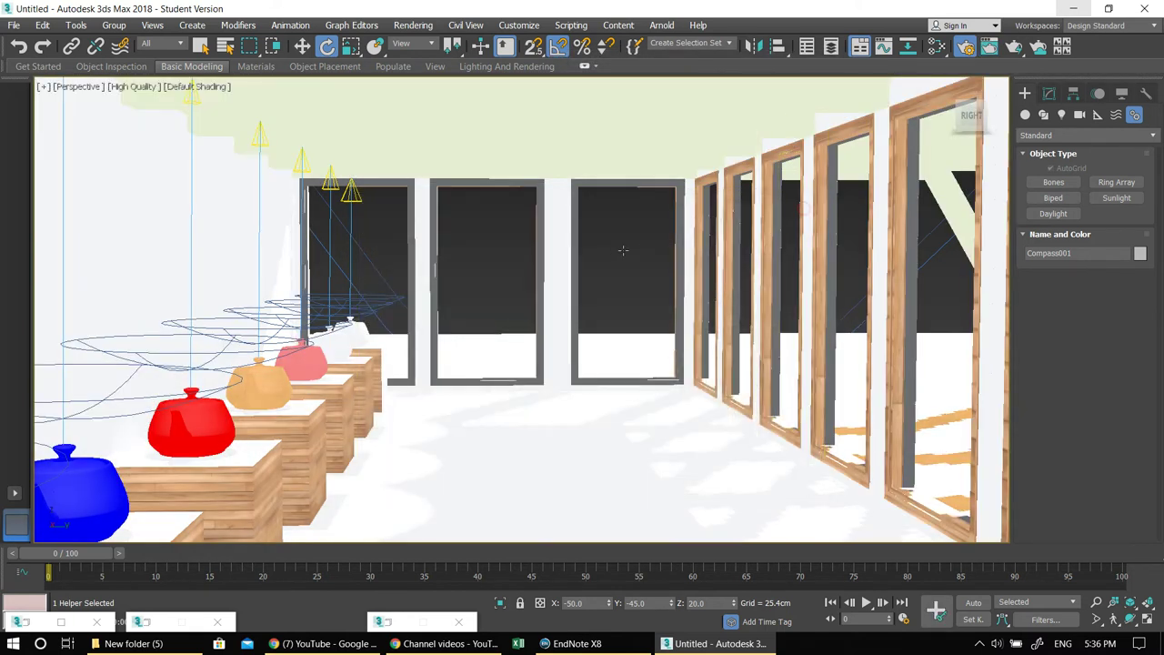
Delete the Sunlight system from the scene.
scroll(612, 237, "down", 5)
middle_click_drag(590, 270, 568, 279, "alt")
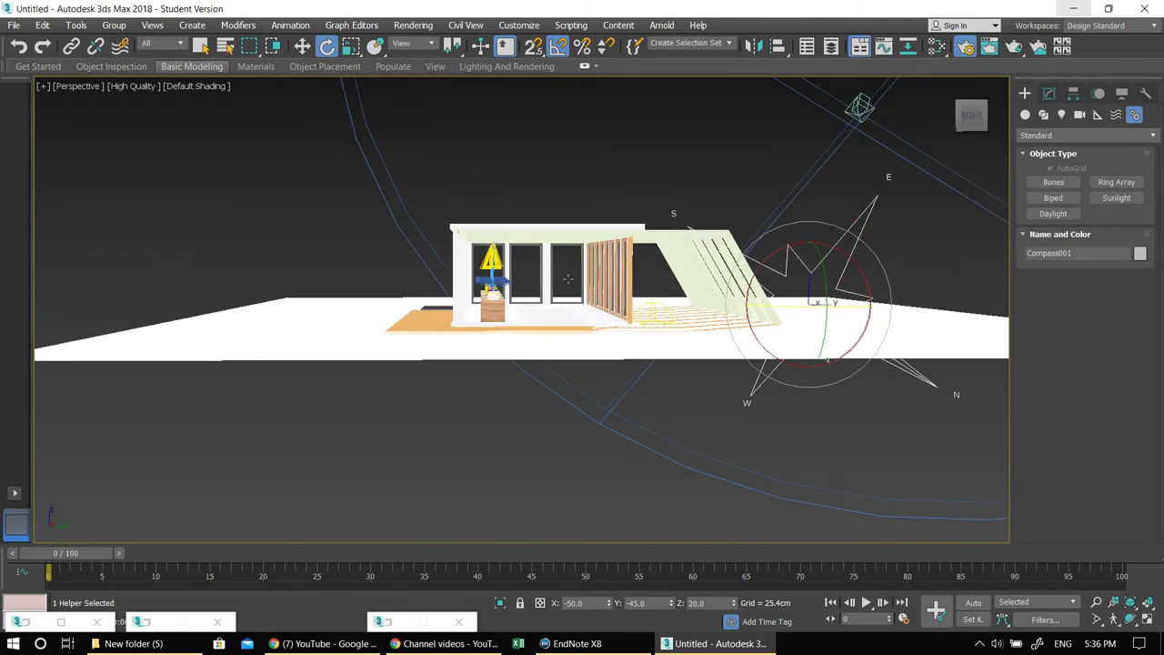
scroll(568, 279, "up", 4)
scroll(558, 278, "up", 2)
scroll(556, 286, "up", 3)
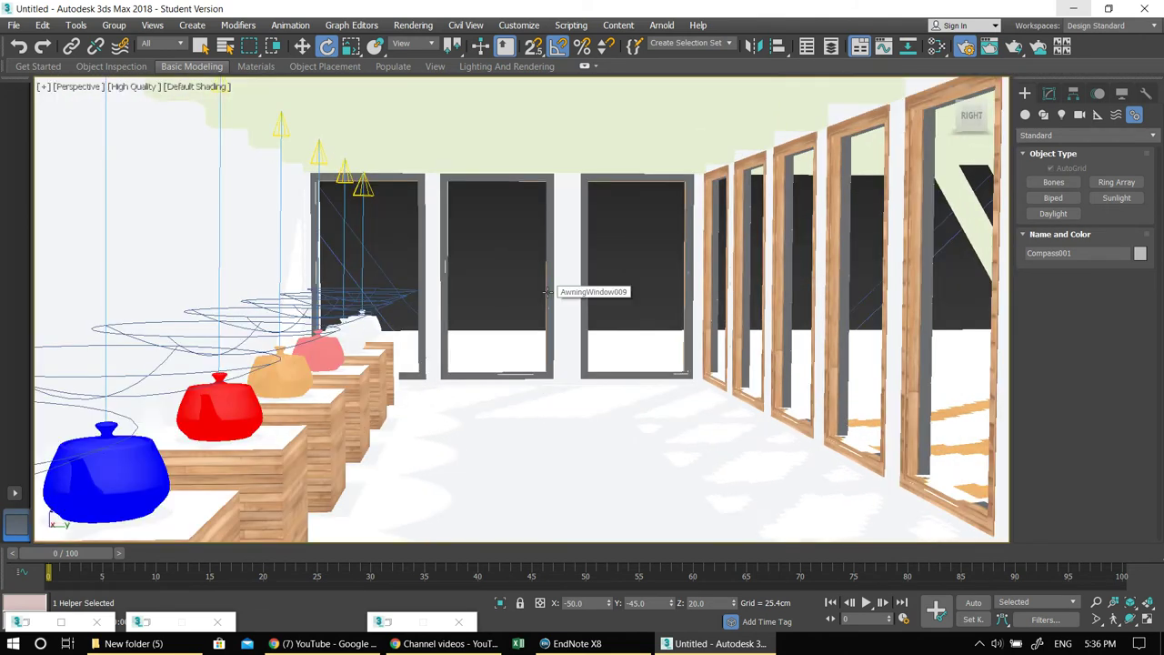
scroll(554, 290, "down", 8)
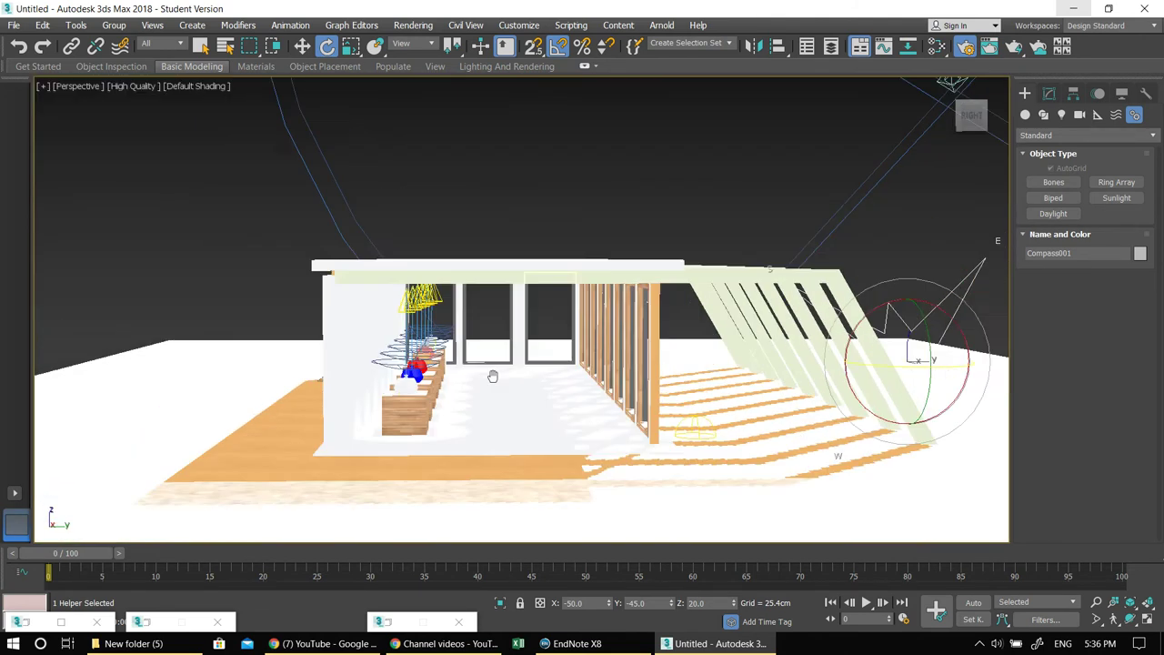
key("w")
left_click(858, 99)
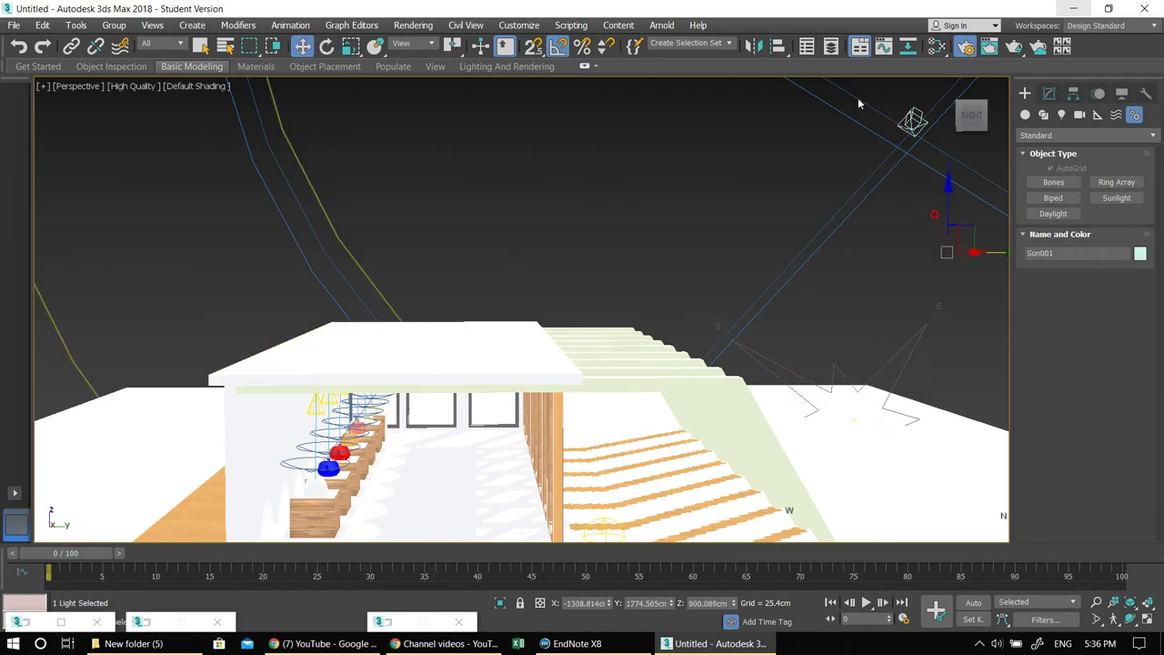
key("Delete")
Replace the environment background map with the bitmap HDRI-Sky-181.jpg and minimise the environment settings.
scroll(719, 183, "up", 8)
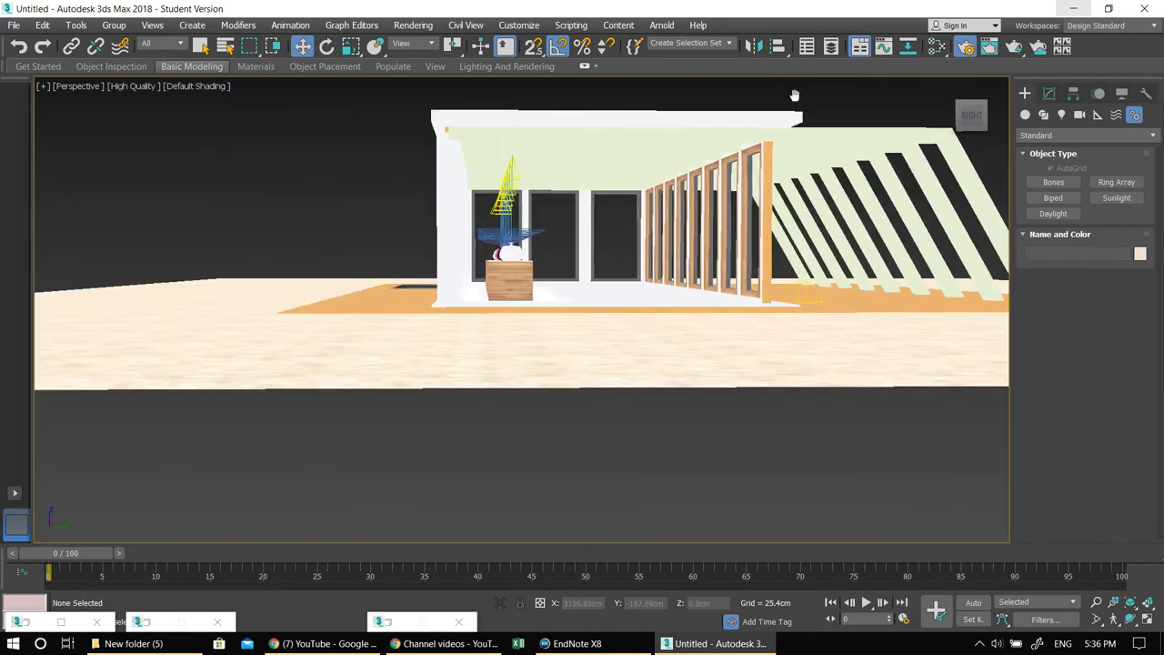
scroll(582, 286, "up", 3)
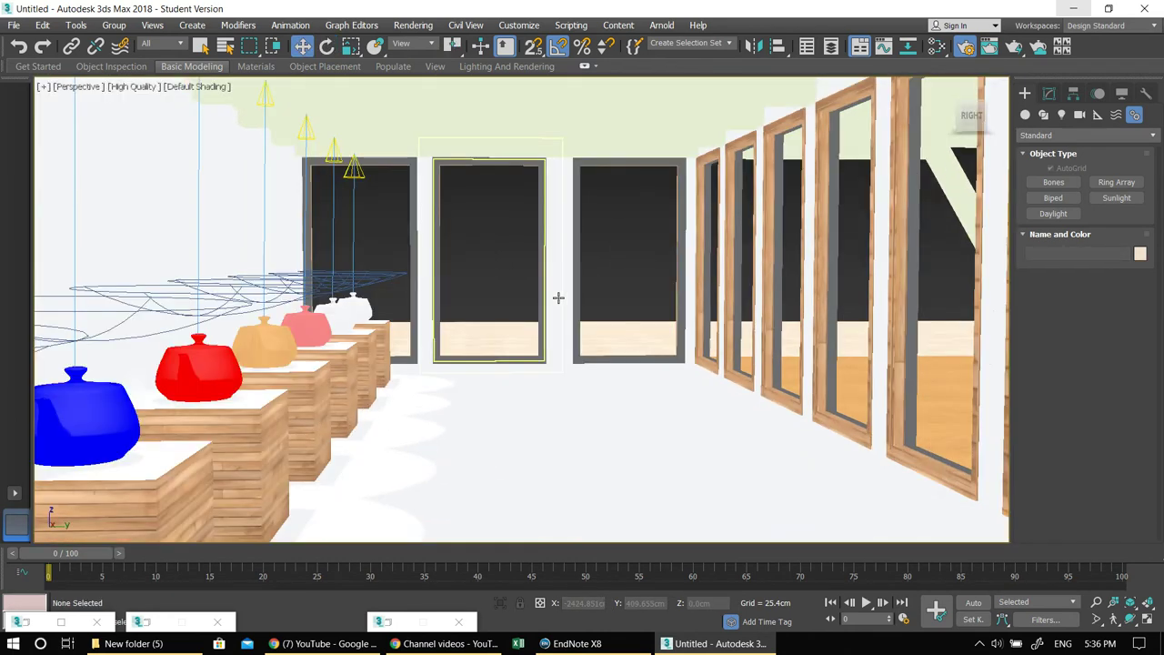
key("8")
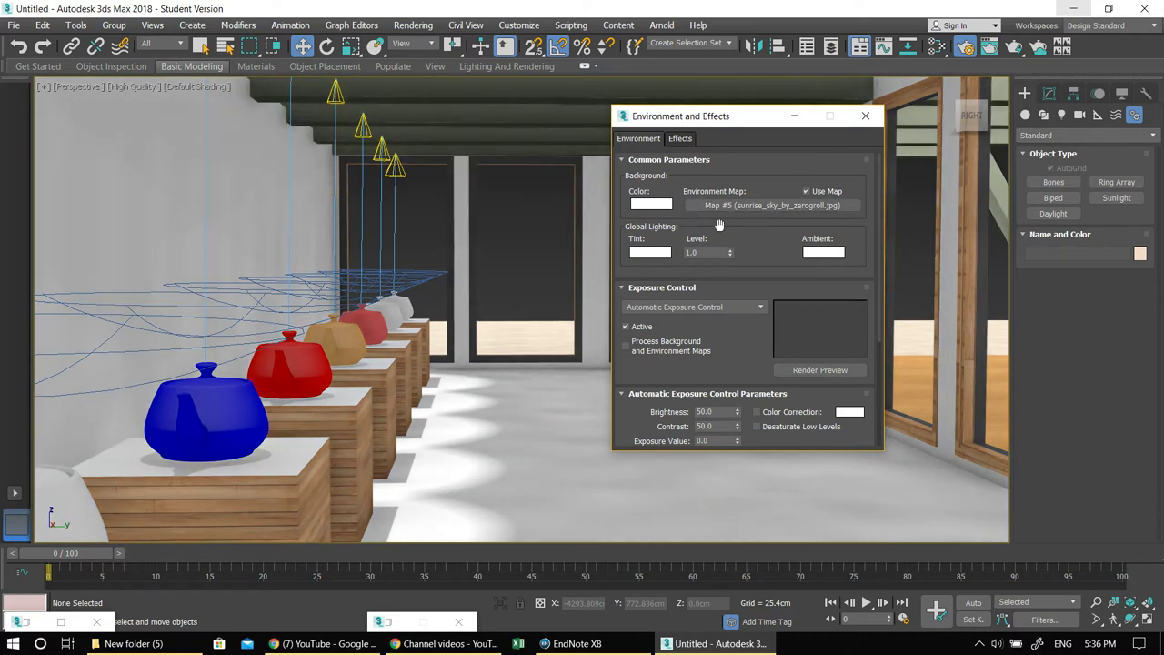
left_click(702, 309)
left_click(703, 312)
left_click(736, 207)
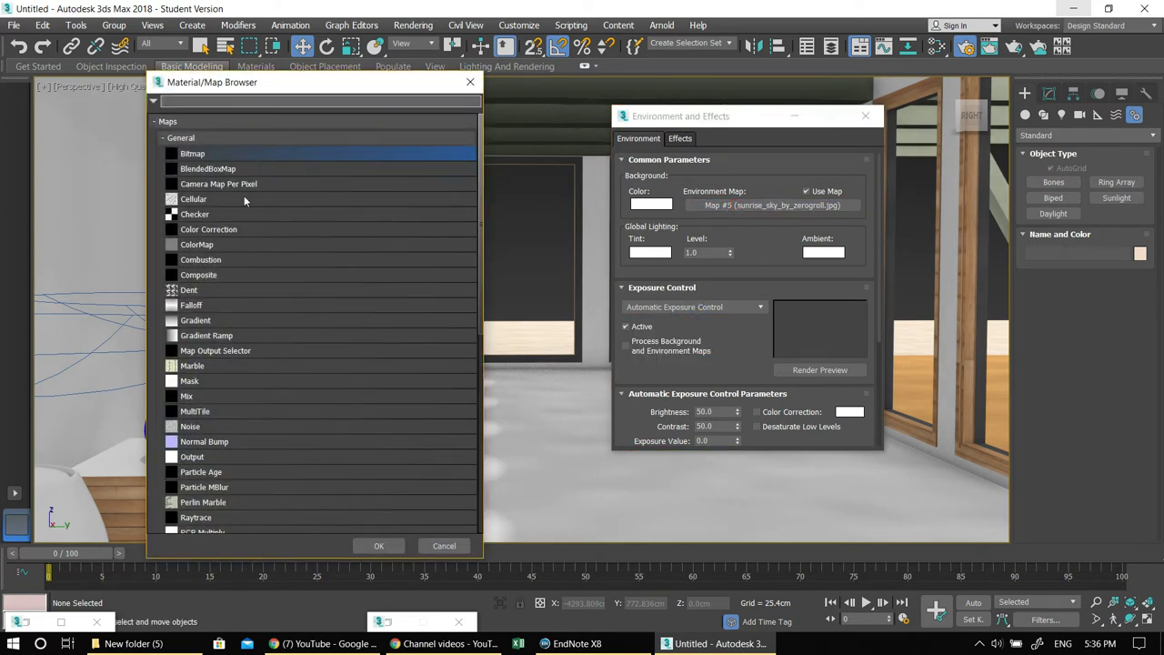
scroll(270, 388, "down", 6)
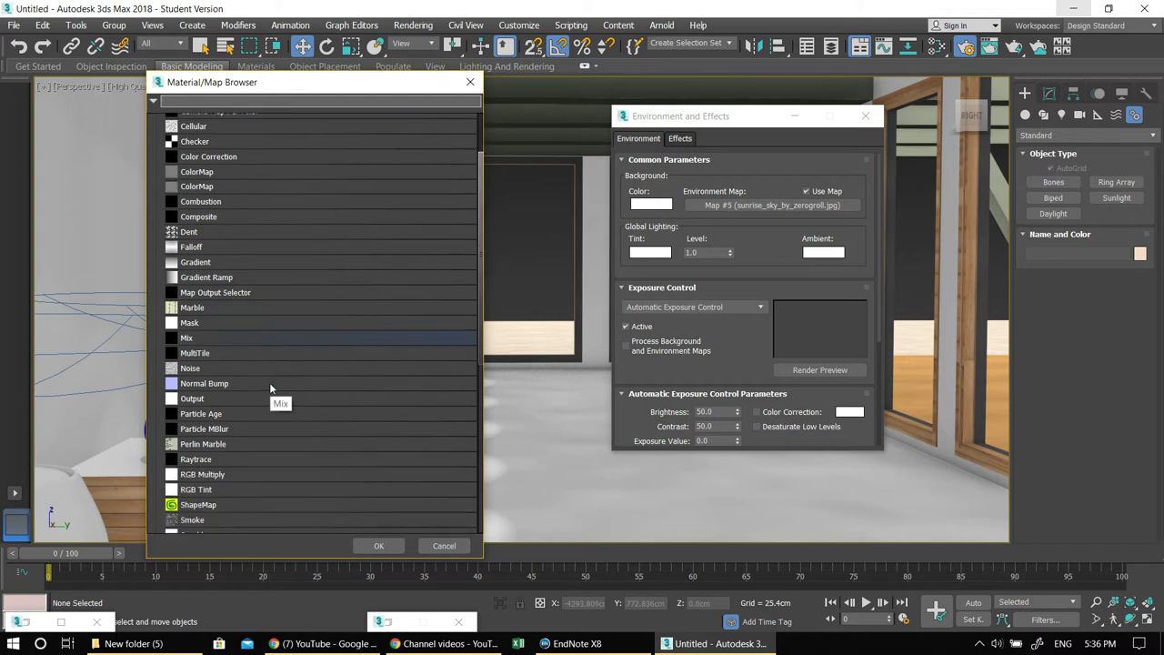
scroll(271, 388, "up", 6)
double_click(208, 153)
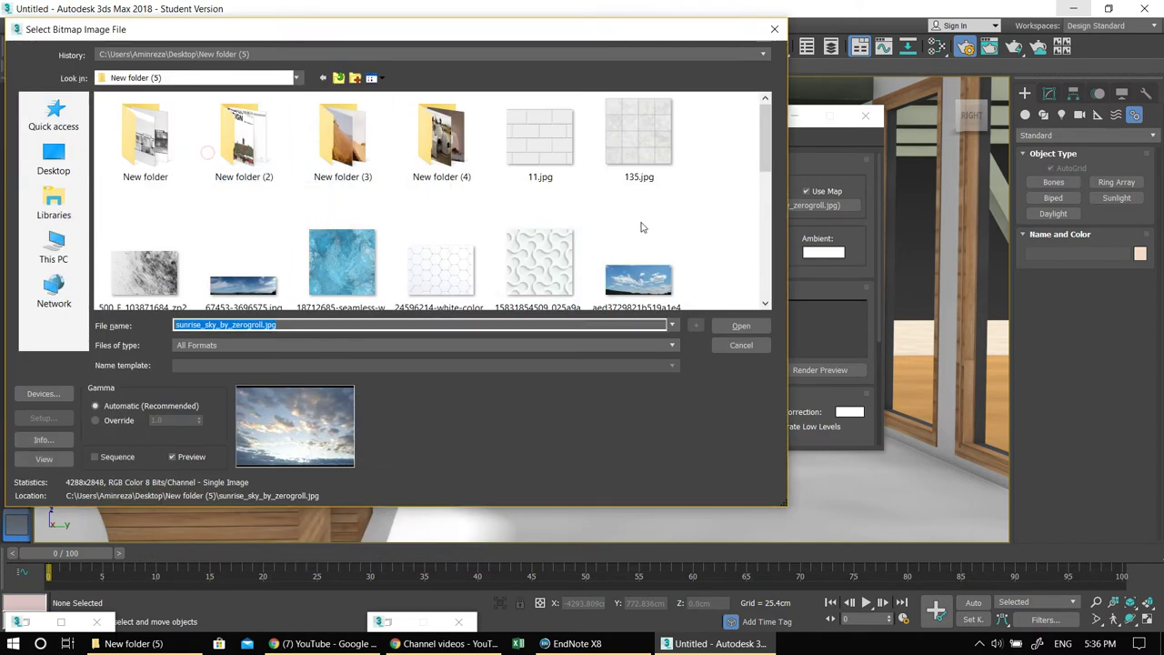
scroll(643, 226, "down", 5)
double_click(141, 138)
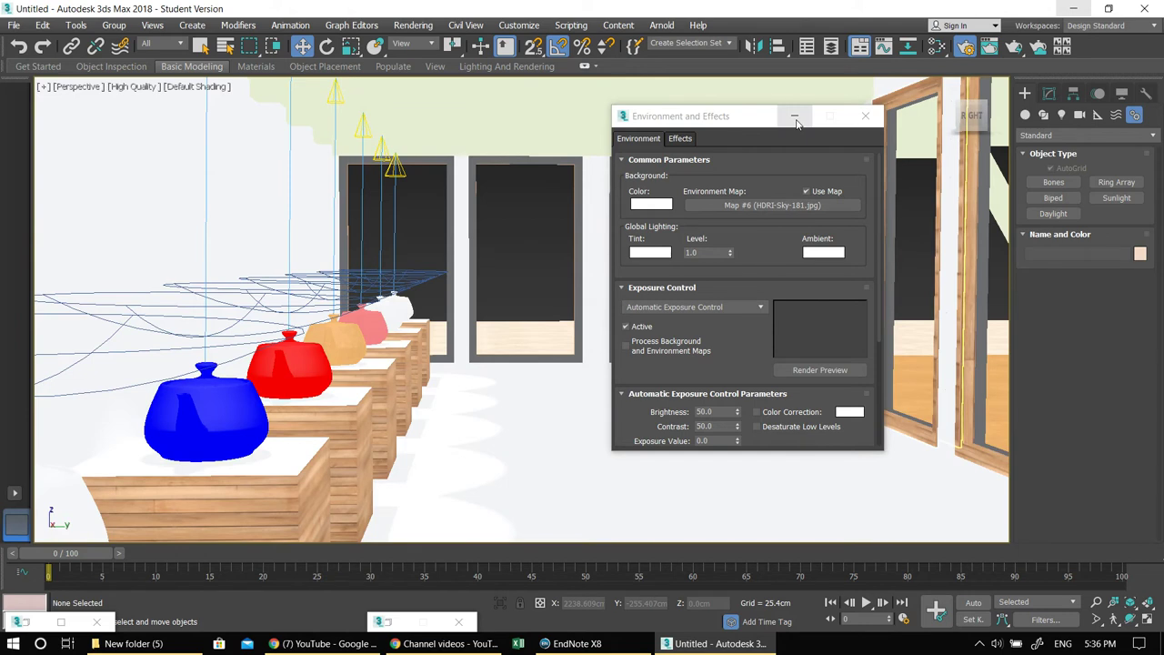
left_click(796, 123)
Create a Daylight system with its compass on the ground beyond the slanted beams and its sun high above the gallery.
middle_click_drag(603, 265, 570, 255)
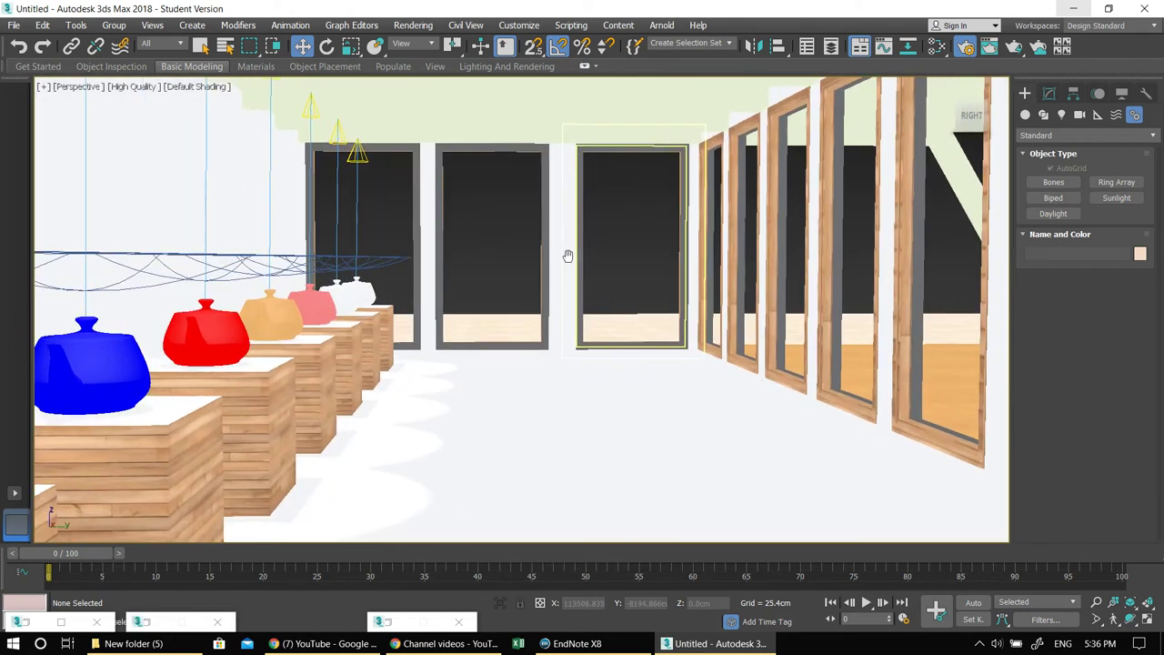
scroll(808, 240, "down", 6)
middle_click_drag(808, 240, 552, 390)
scroll(785, 385, "up", 3)
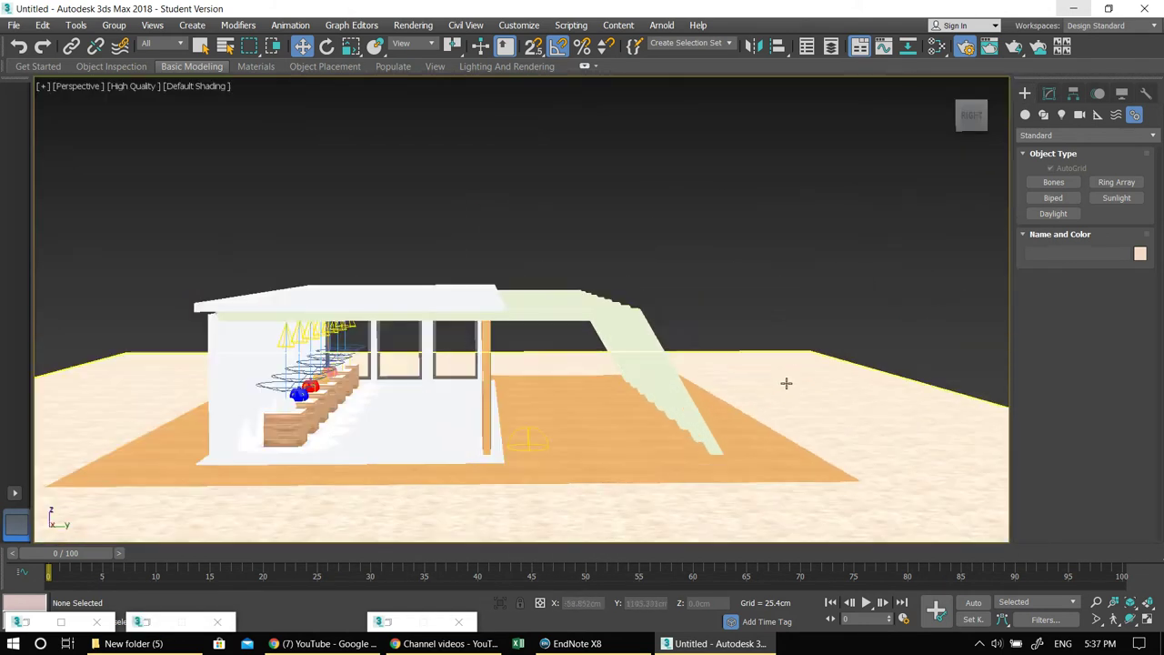
middle_click_drag(823, 400, 723, 404)
scroll(723, 403, "up", 5)
left_click(1049, 94)
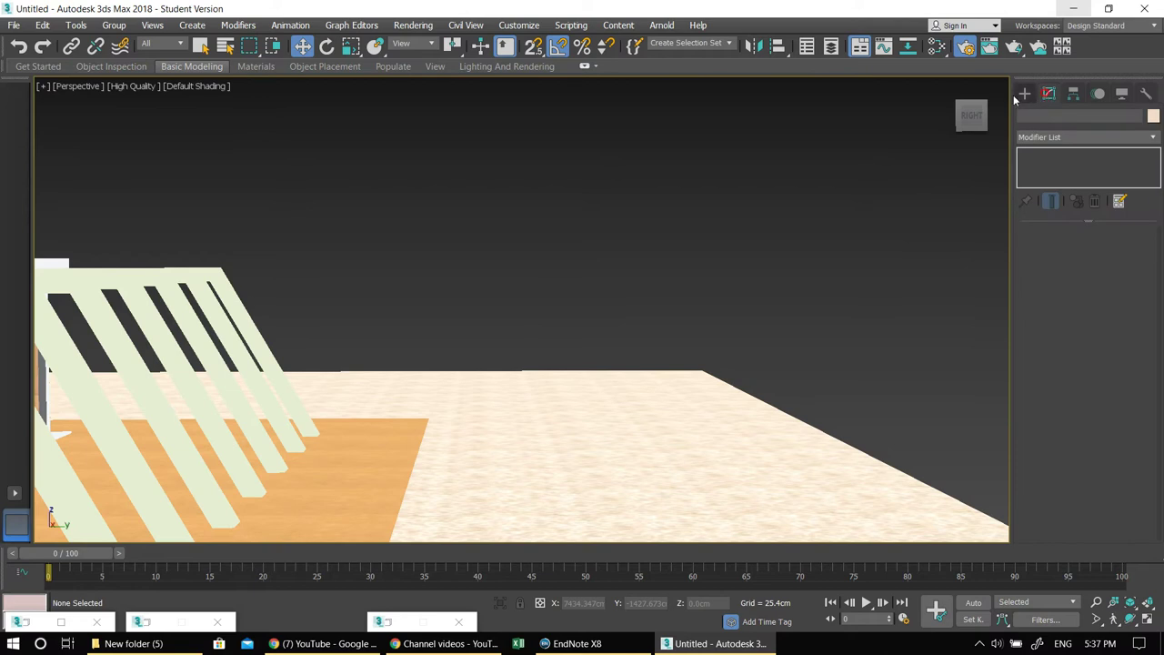
left_click(1024, 95)
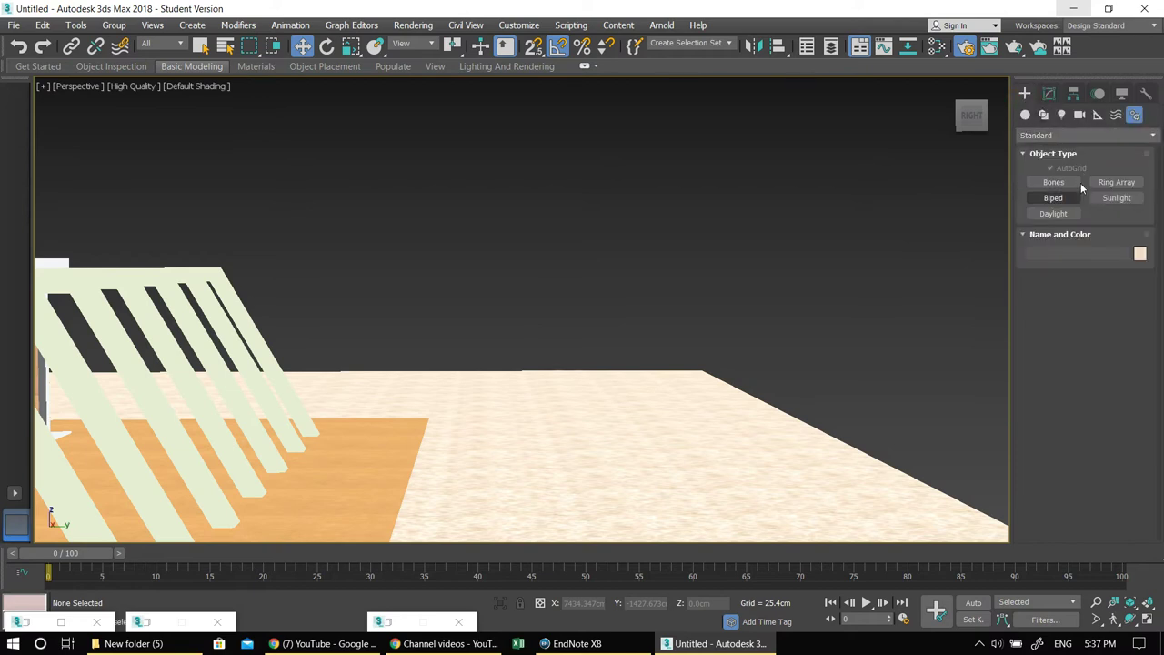
left_click(1060, 213)
left_click_drag(550, 429, 607, 491)
scroll(600, 446, "down", 5)
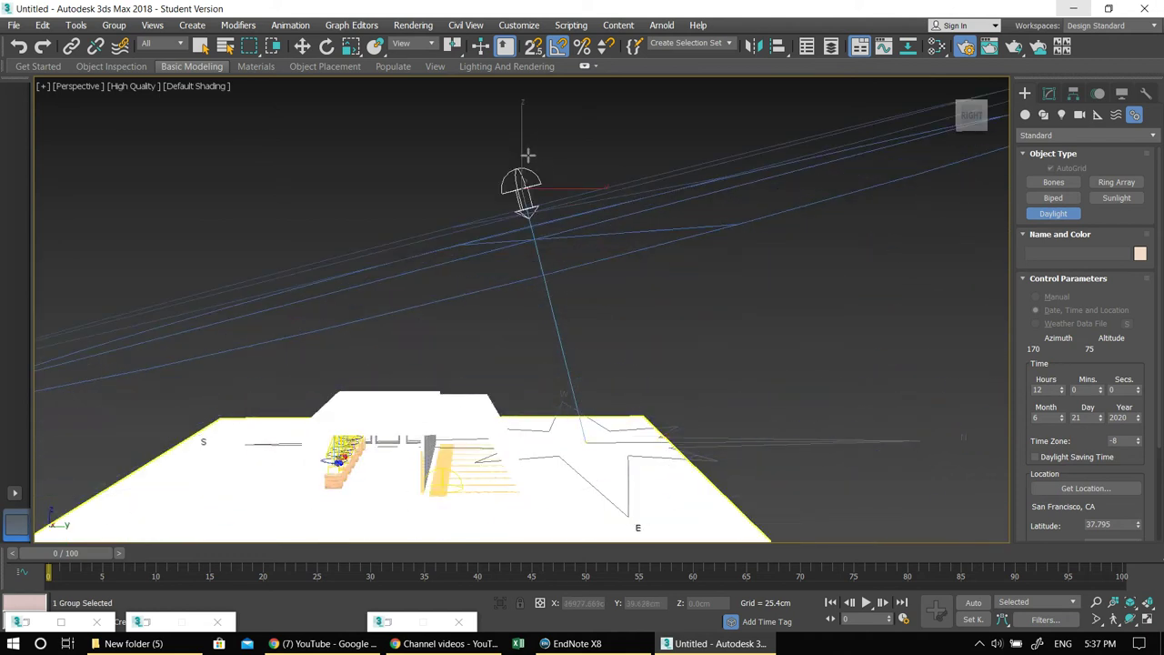
left_click(491, 130)
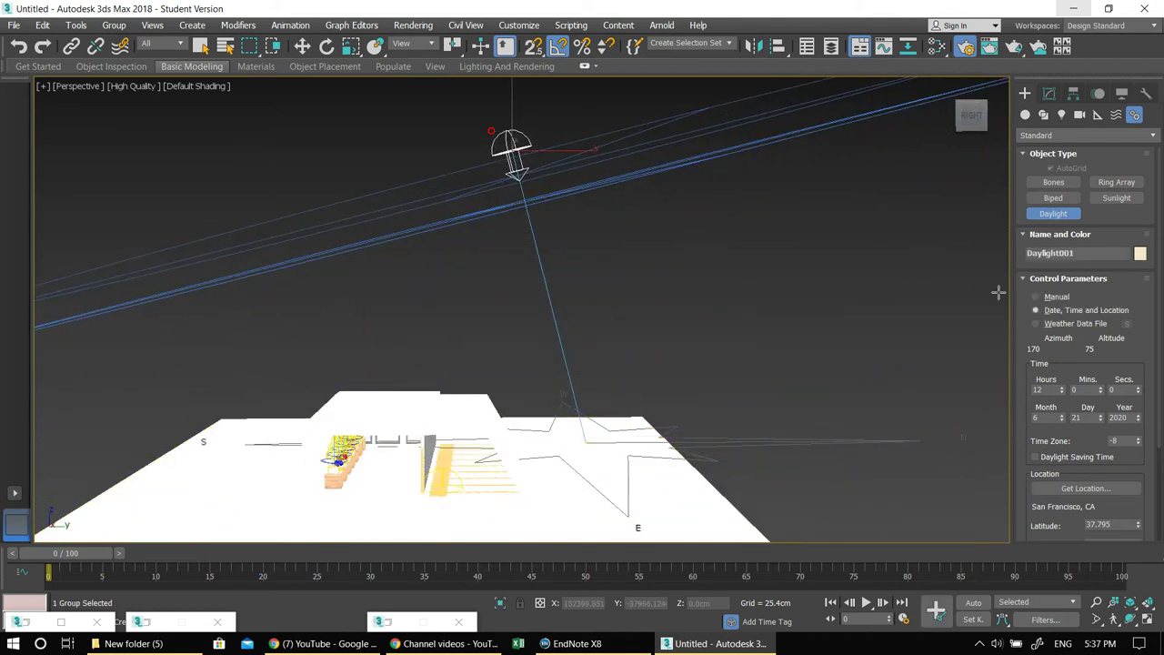
Switch the daylight to manual positioning and move its sun to about X -1497, Y 2463, Z 1409 cm on the slanted-beam side.
left_click(1049, 299)
middle_click_drag(506, 207, 512, 249)
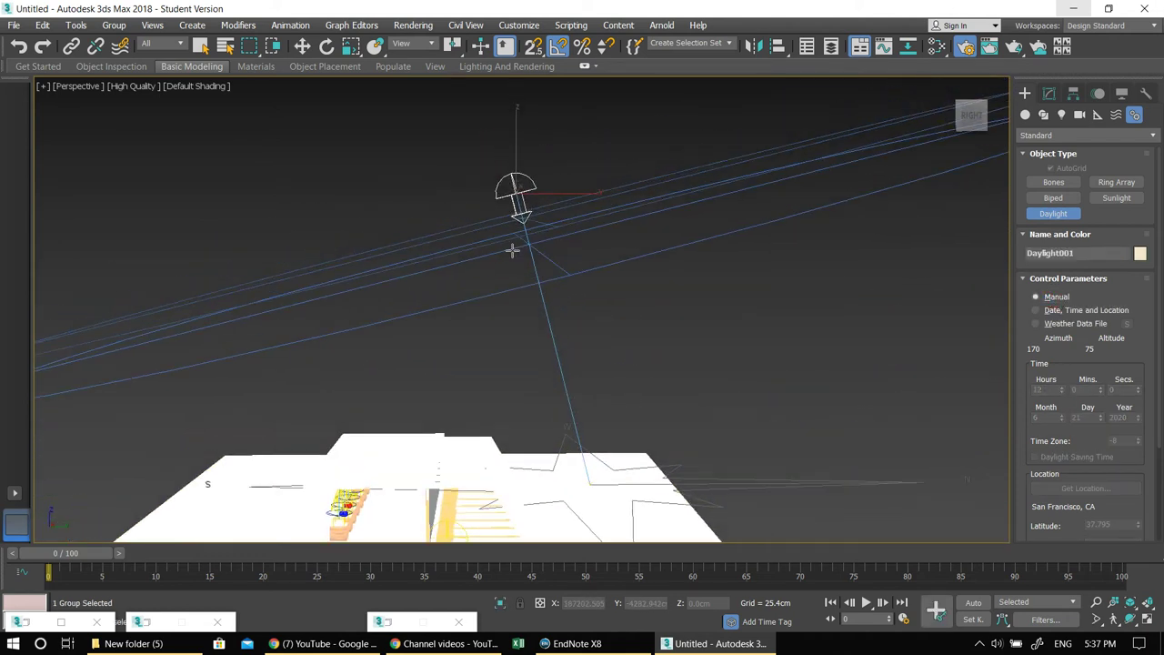
right_click(512, 249)
left_click_drag(579, 191, 928, 264)
scroll(741, 325, "down", 5)
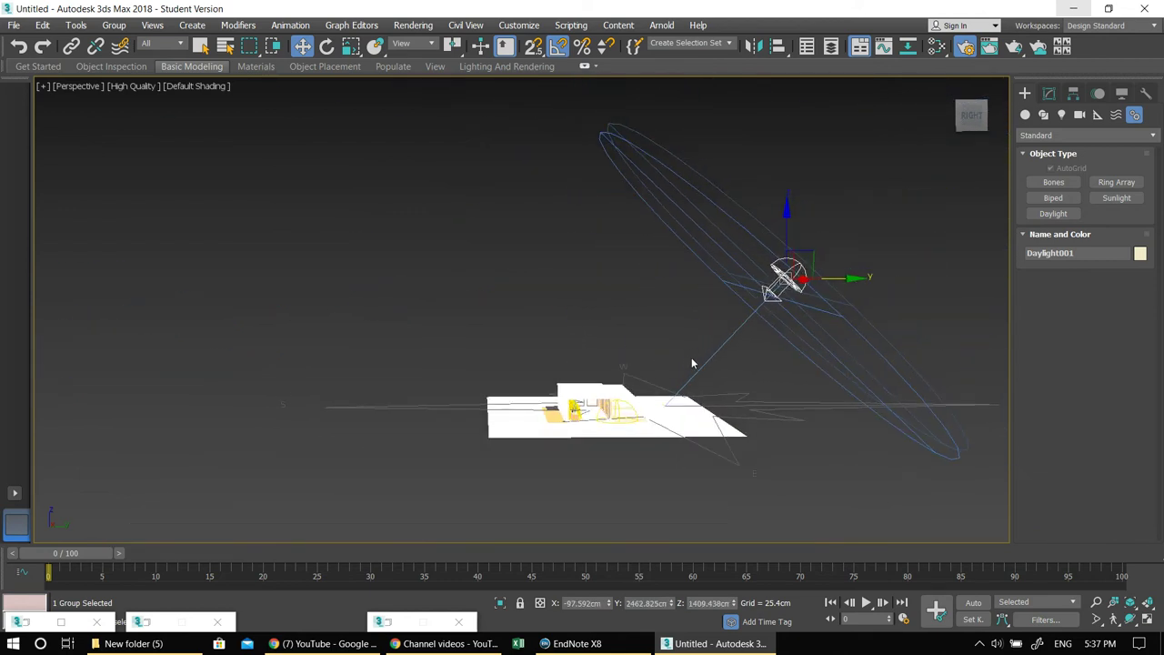
middle_click_drag(680, 358, 674, 433, "alt")
left_click_drag(789, 362, 780, 277)
Lower the intensity multiplier of the daylight's sun while viewing the gallery interior.
middle_click_drag(619, 442, 718, 261)
scroll(674, 298, "up", 5)
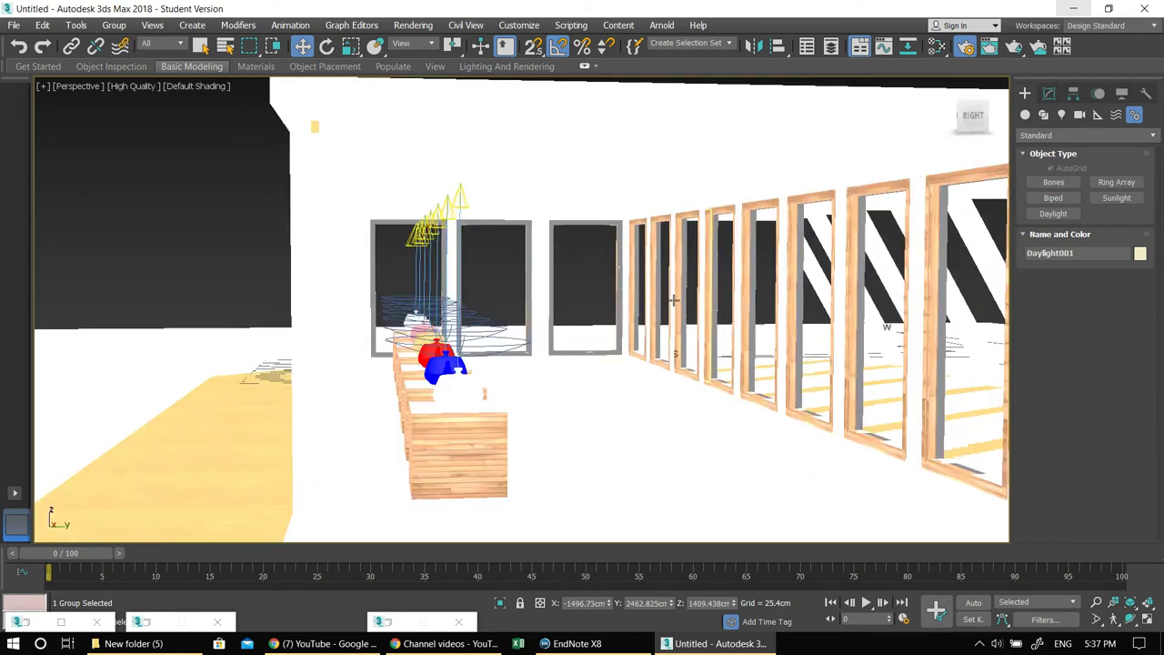
middle_click_drag(637, 335, 615, 328)
left_click(1049, 94)
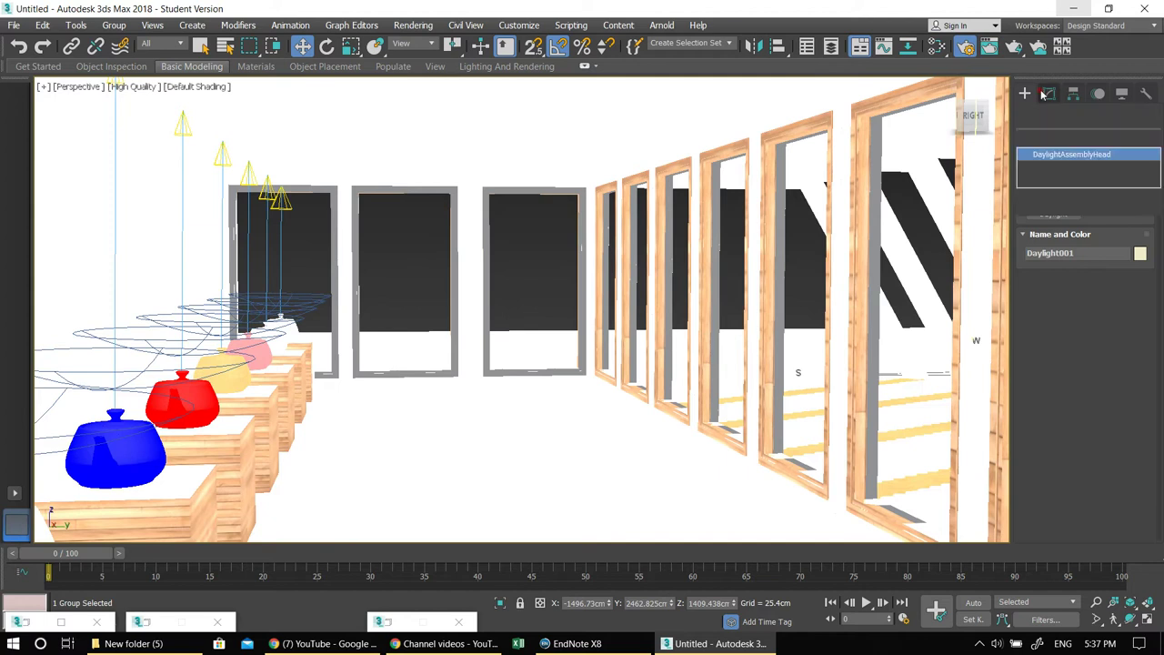
scroll(1041, 389, "down", 5)
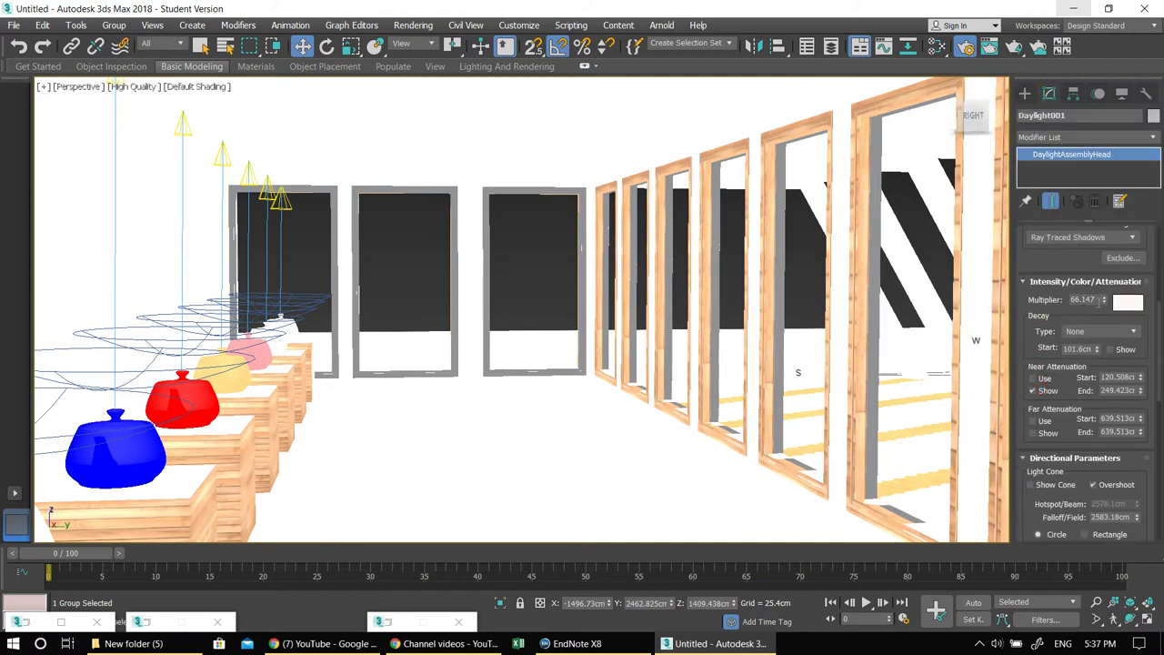
left_click_drag(1103, 305, 1103, 313)
left_click_drag(1068, 416, 1098, 352)
Assign the bitmap HDRI-Sky-181.jpg as the sky colour map in the daylight's skylight parameters.
scroll(1074, 409, "down", 8)
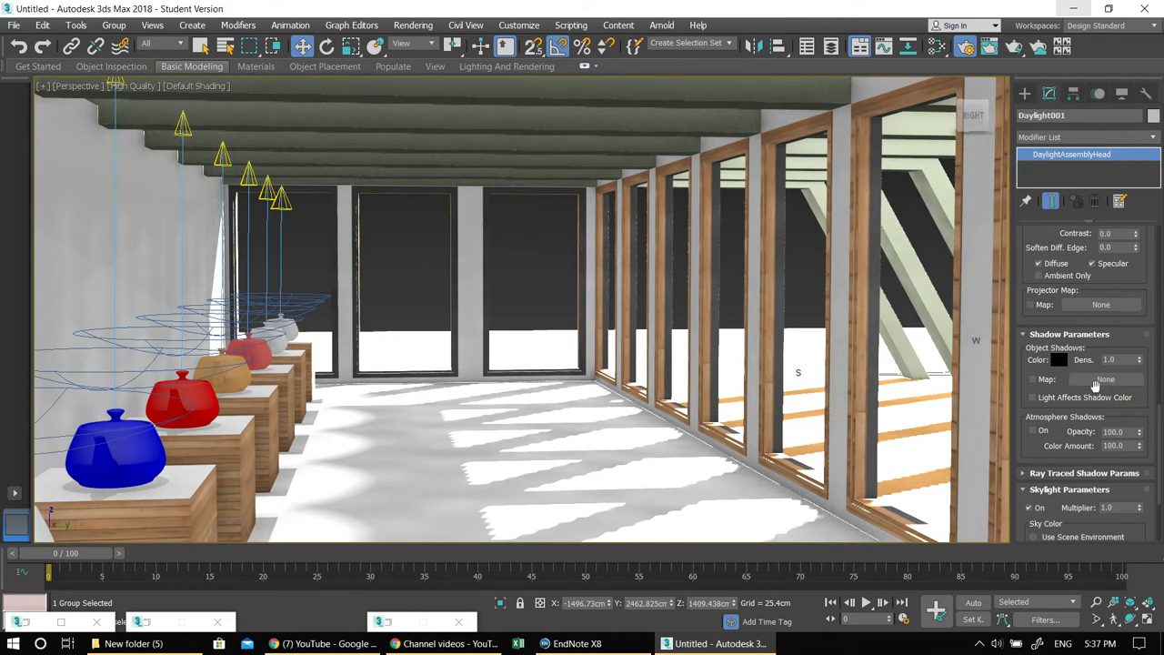
left_click_drag(1094, 416, 1076, 198)
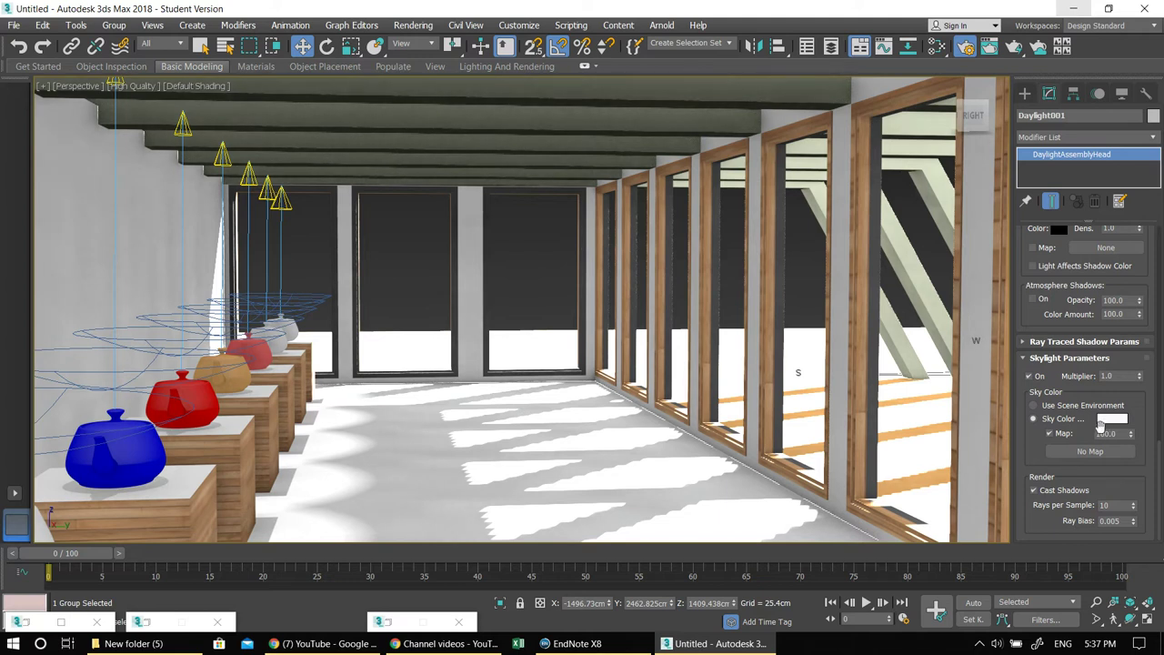
left_click(1089, 451)
double_click(213, 155)
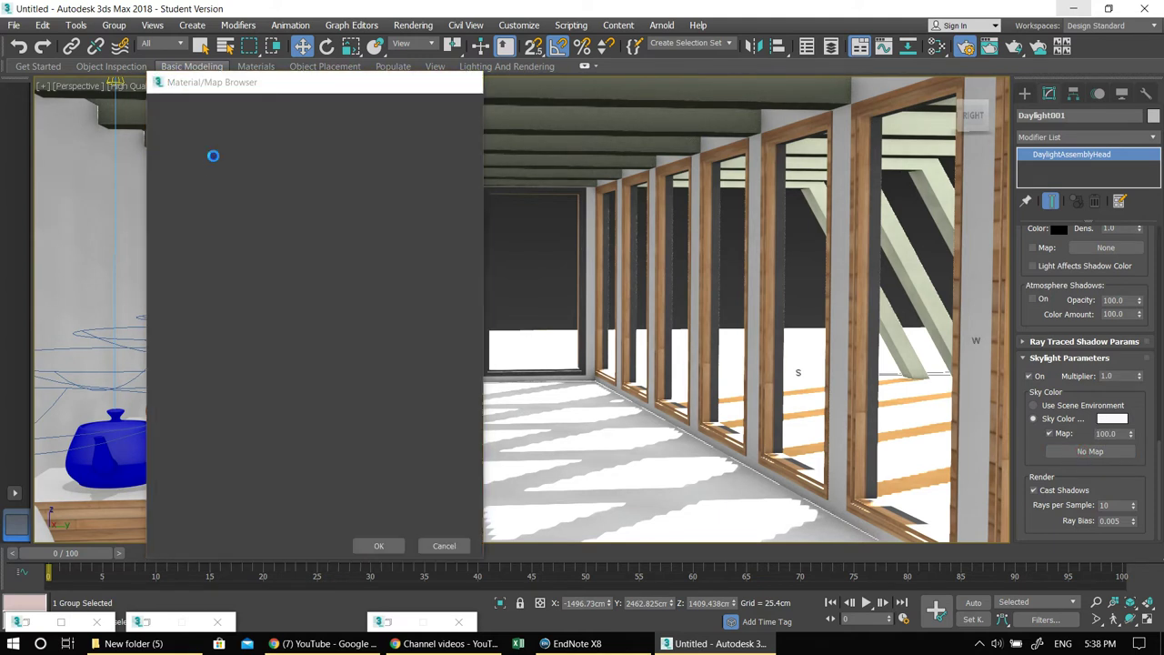
left_click(247, 264)
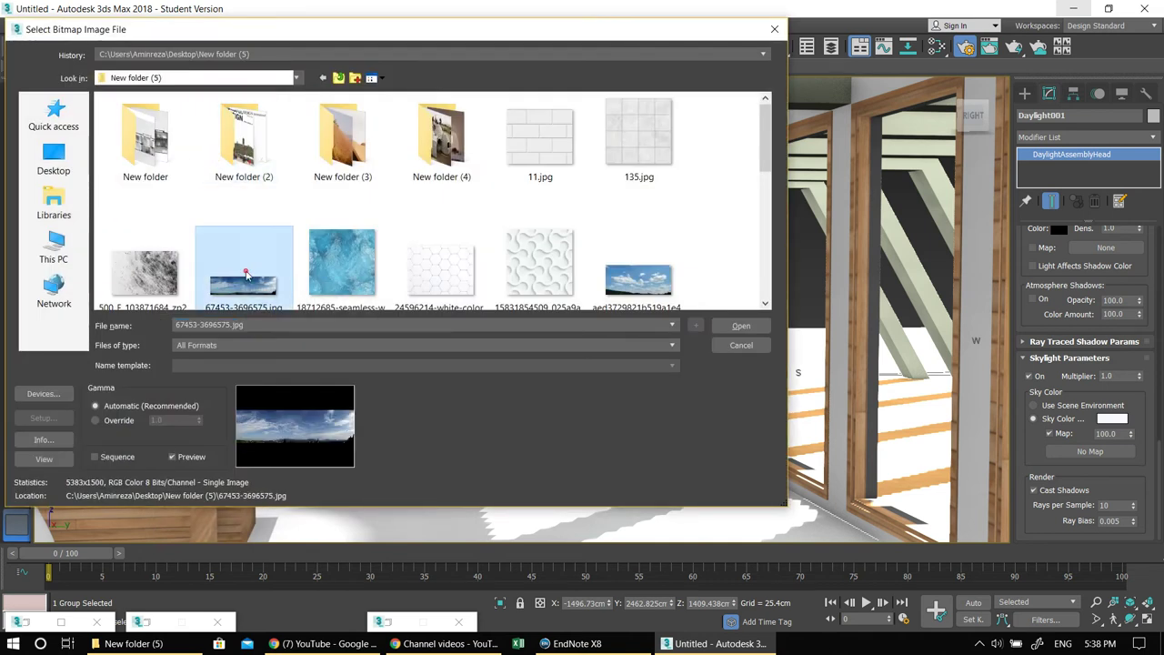
scroll(247, 269, "down", 1)
scroll(247, 273, "up", 1)
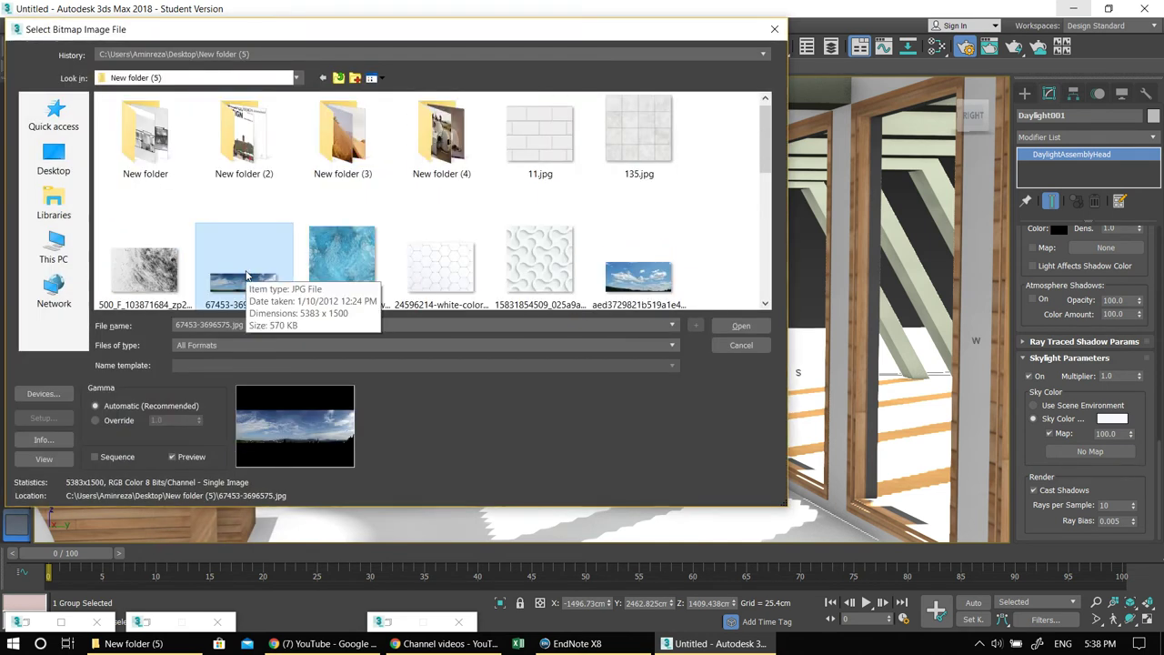
scroll(246, 276, "down", 3)
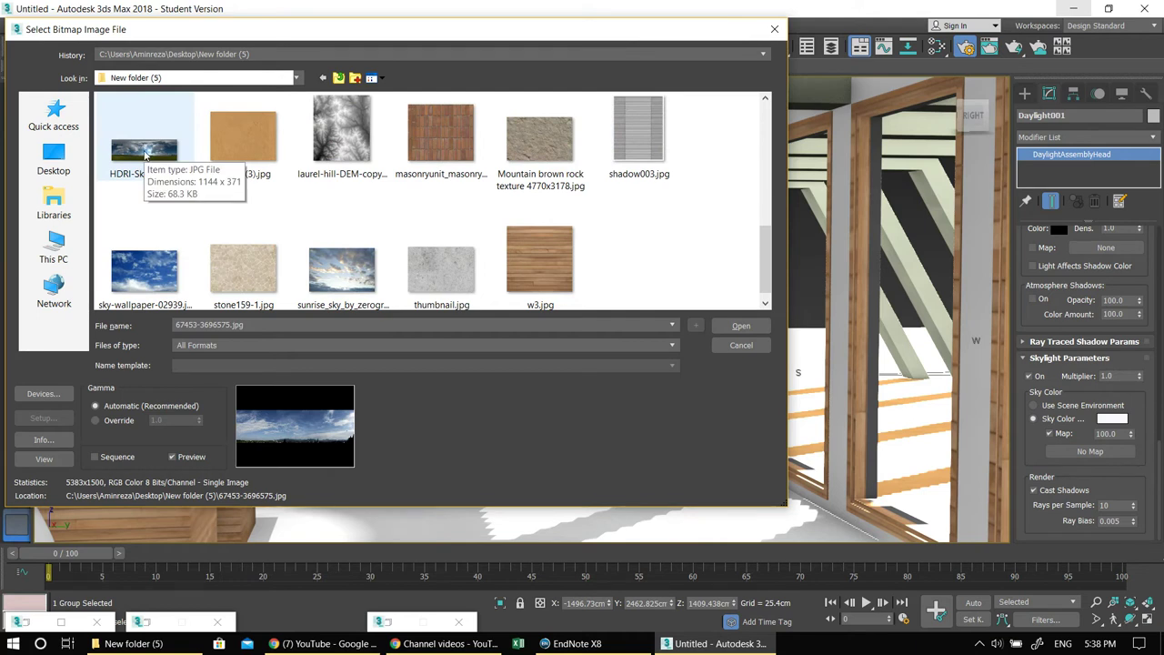
double_click(146, 156)
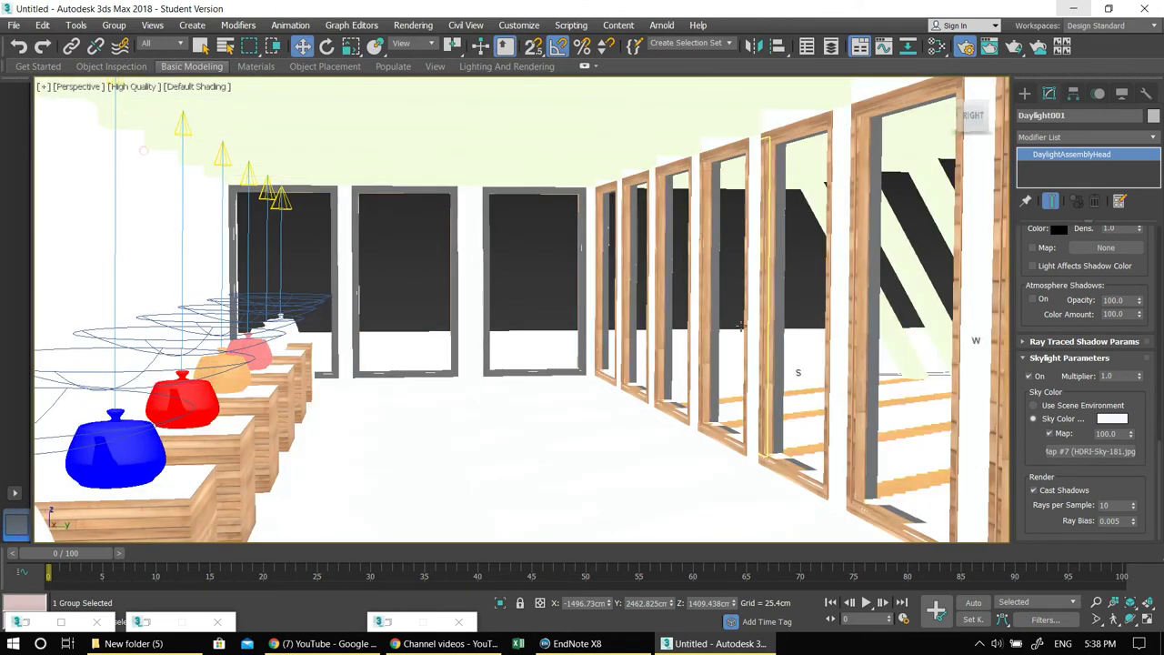
Try a test render of the gallery interior with the teapots and wooden windows in view.
middle_click_drag(741, 326, 733, 310)
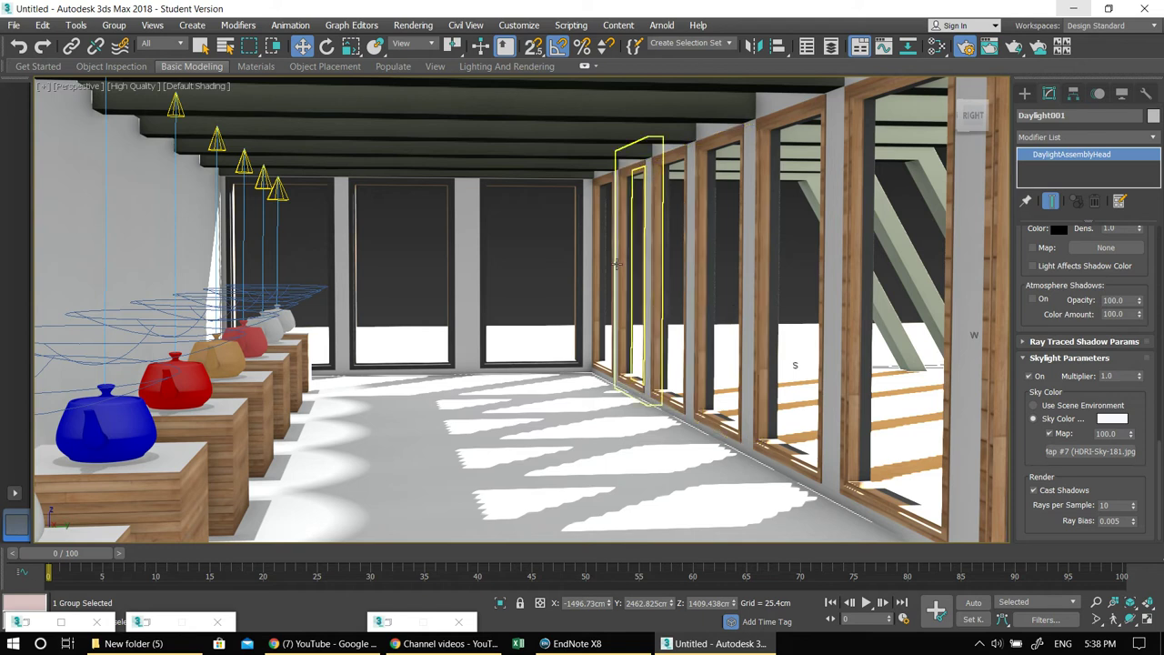
middle_click_drag(620, 255, 623, 227)
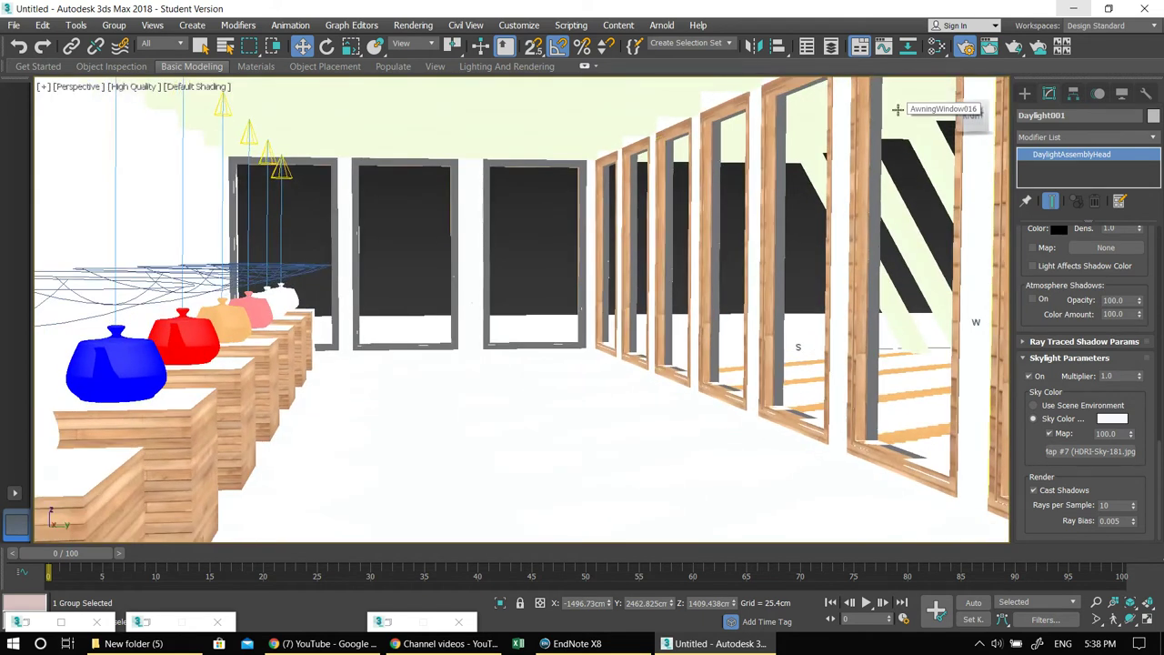
key("shift+q")
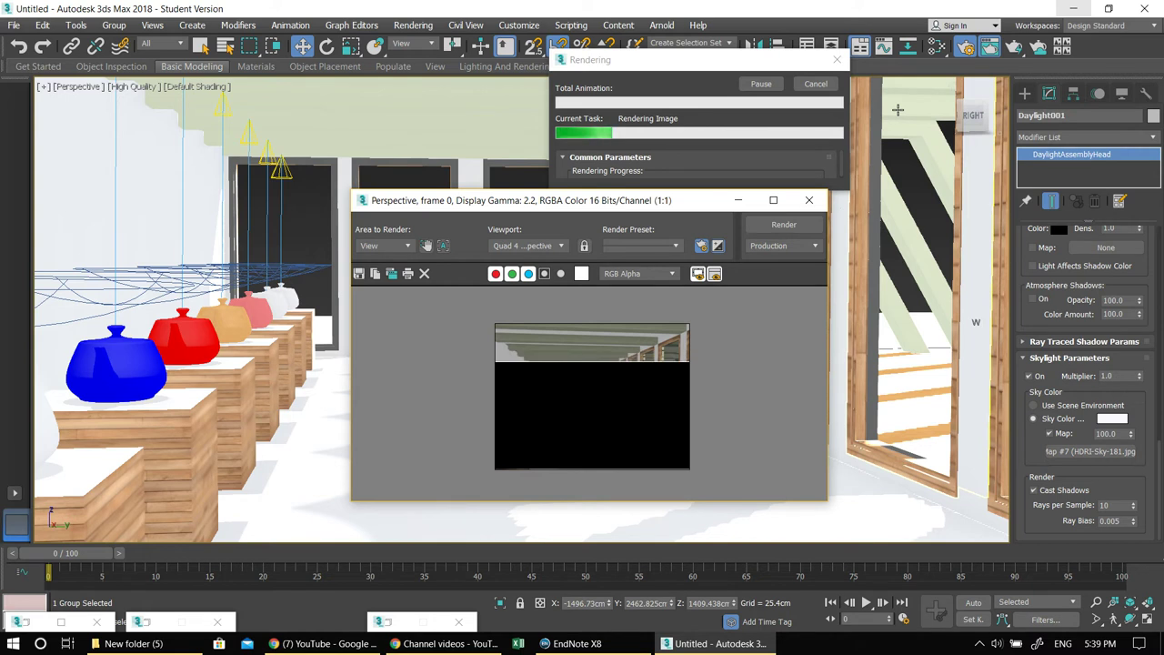
key("Escape")
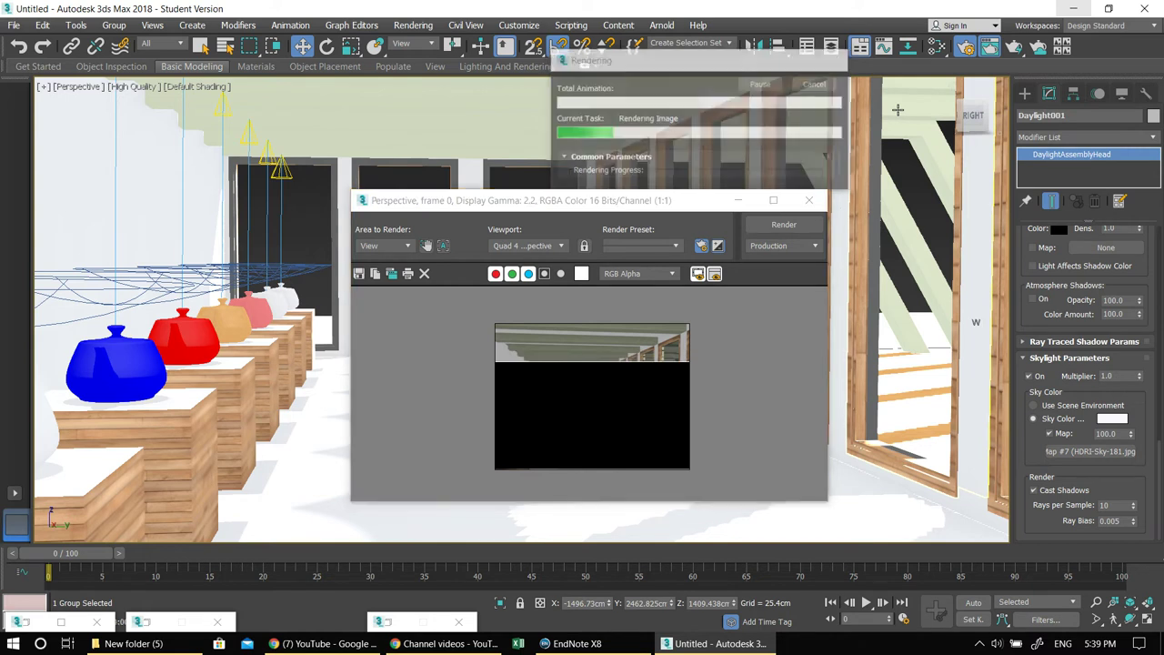
left_click(737, 201)
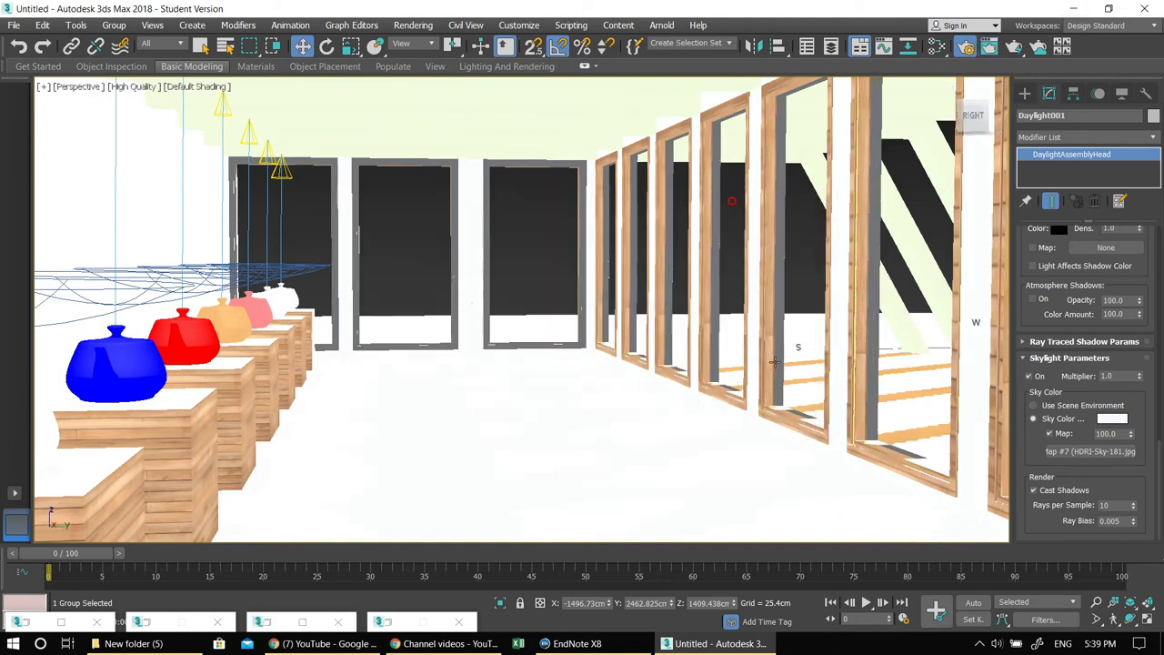
Delete the separate Skylight standing on the ground near the slanted beams, using wireframe display to pick it, and restore the shaded view.
scroll(765, 315, "up", 5)
scroll(798, 344, "up", 2)
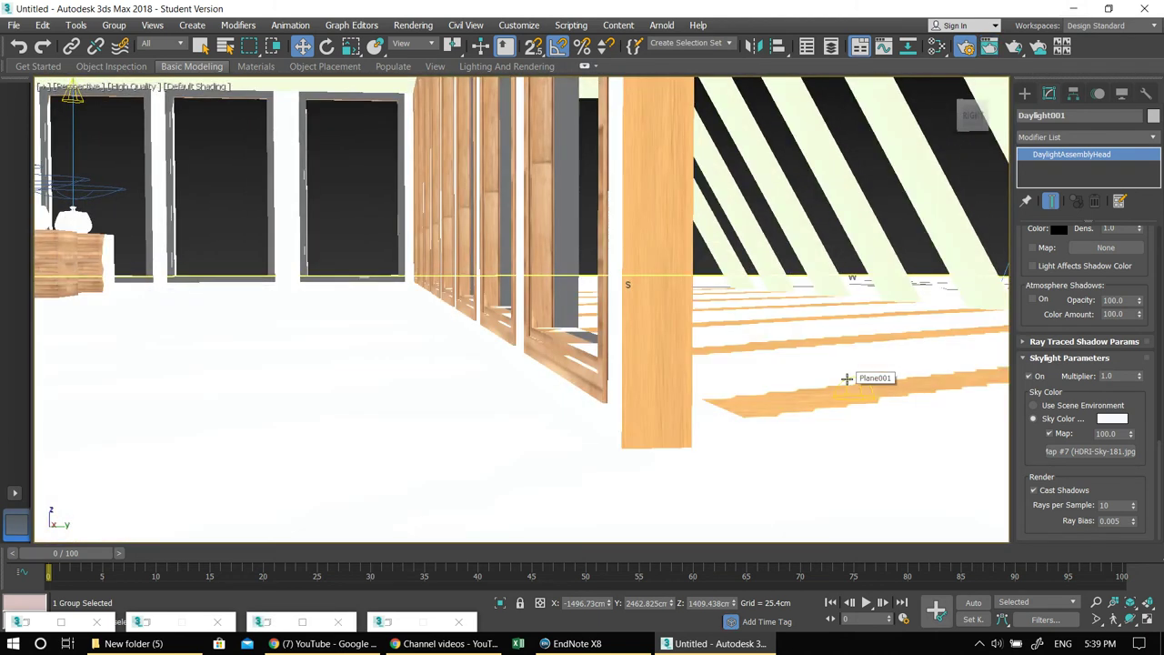
key("F3")
left_click(849, 384)
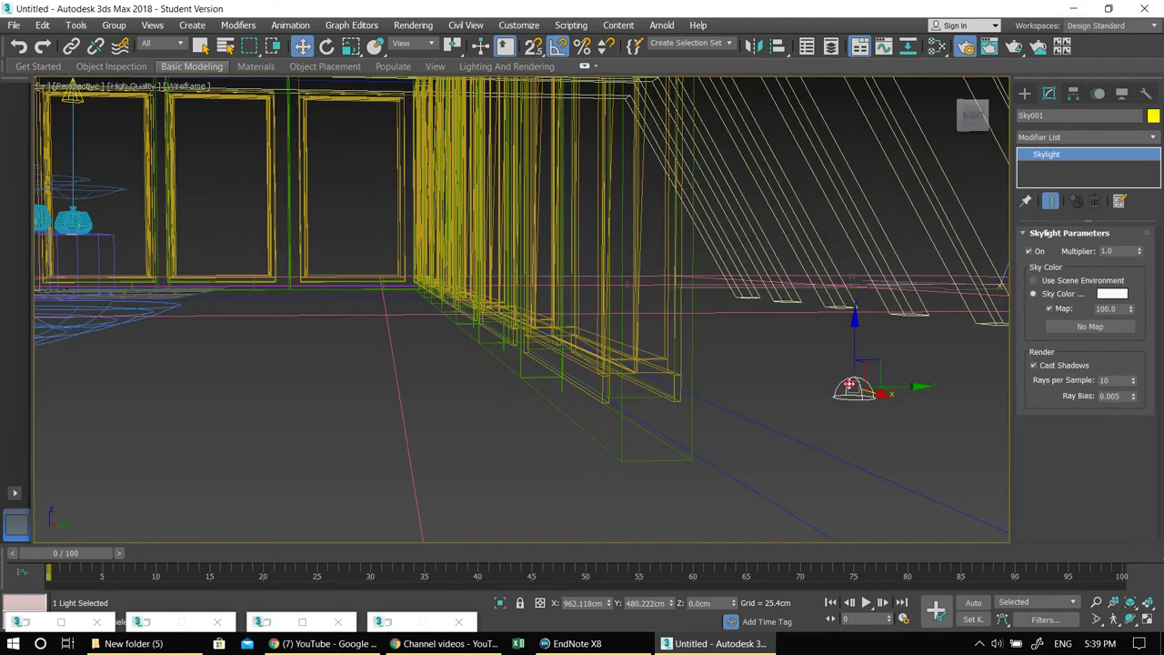
key("Delete")
middle_click_drag(355, 268, 453, 304)
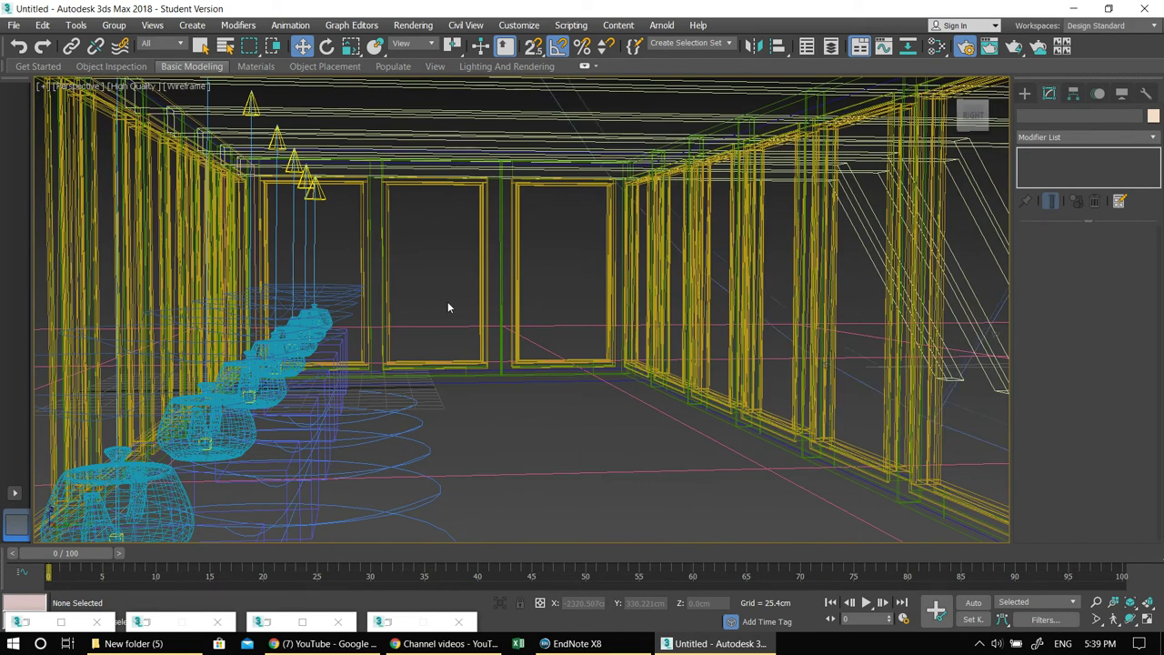
key("F3")
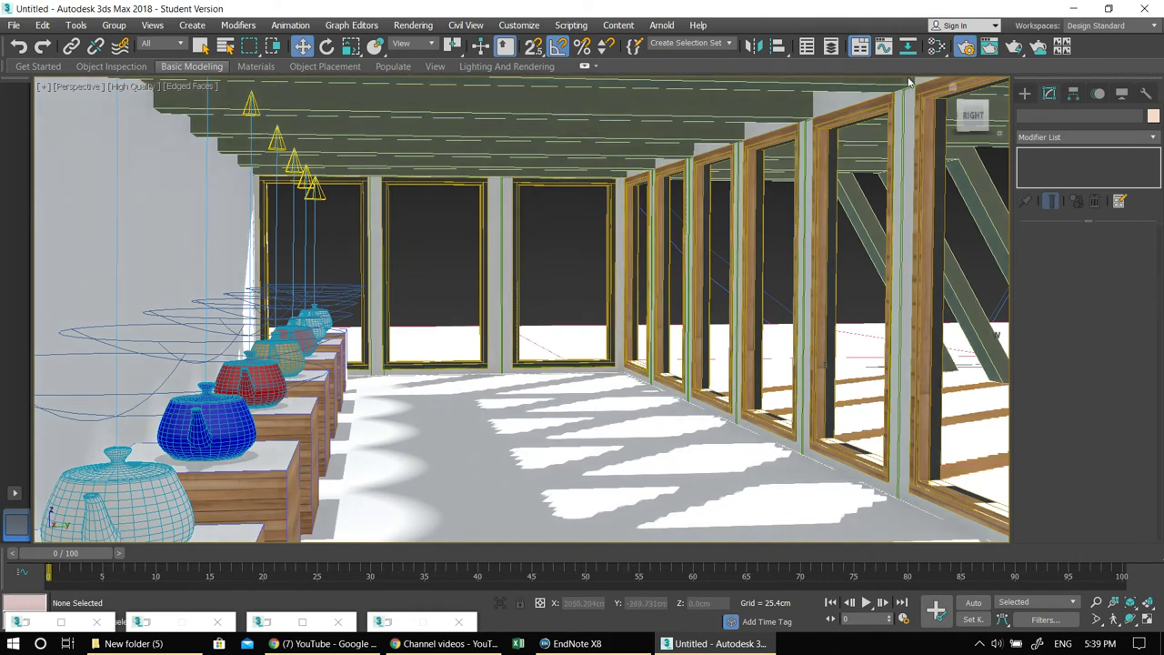
Test-render the gallery interior lit only by the daylight system and the teapot spotlights.
key("shift+q")
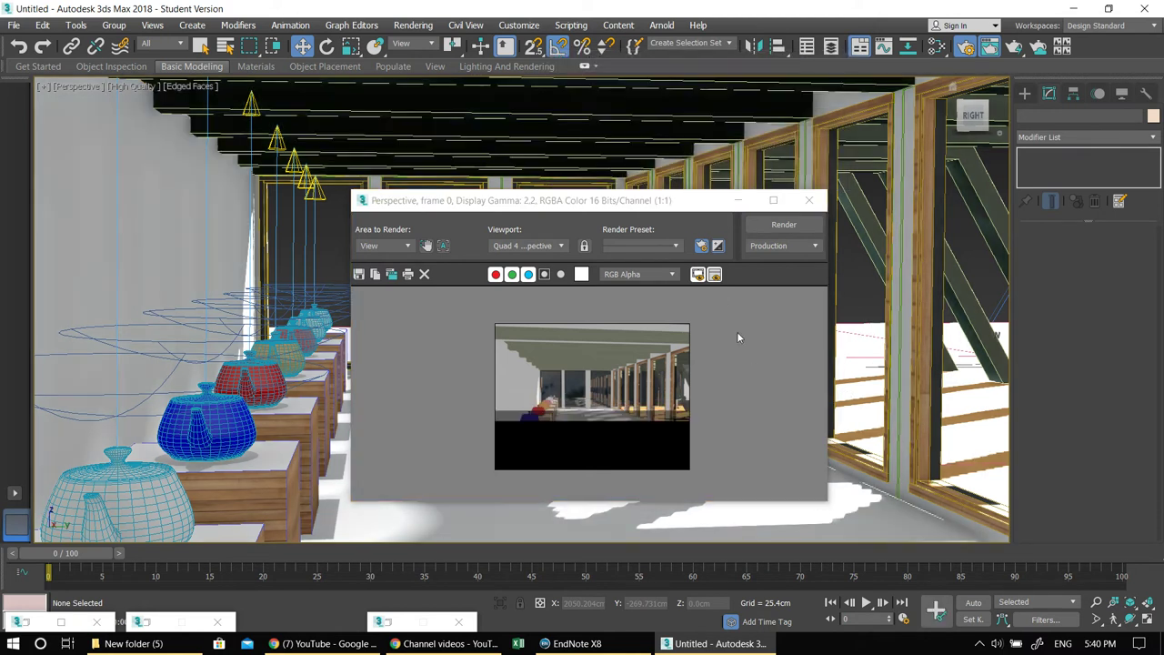
left_click(745, 200)
middle_click_drag(685, 278, 637, 297)
Turn off the environment background map and clear HDRI-Sky-181.jpg from its slot.
key("8")
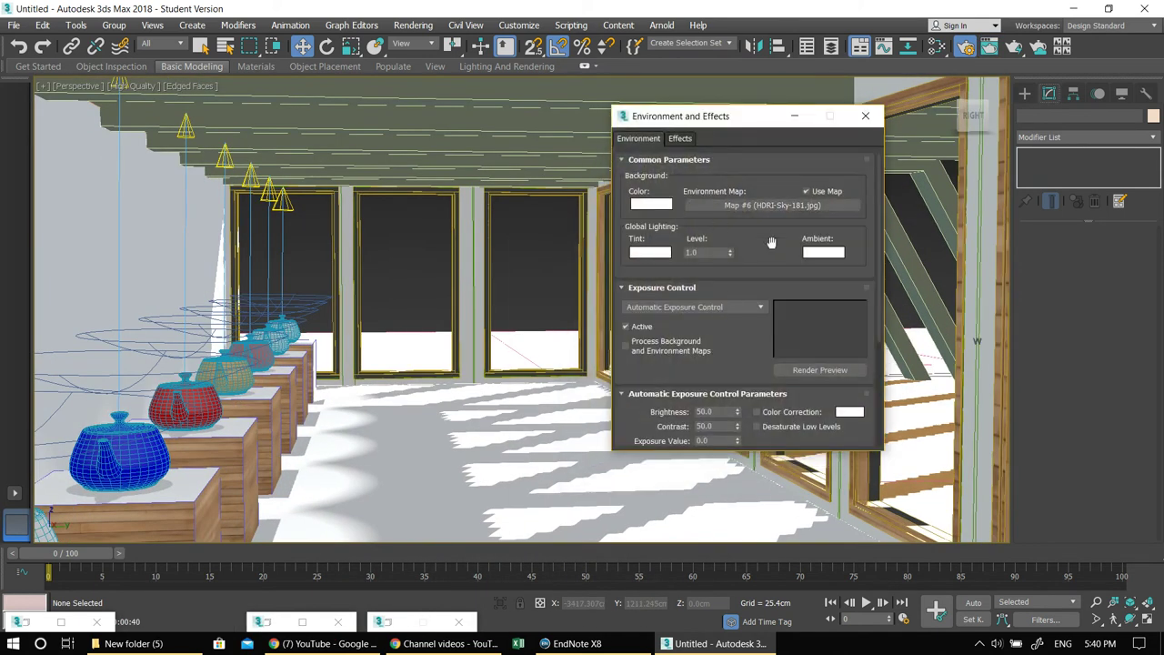
left_click(817, 191)
left_click(797, 208)
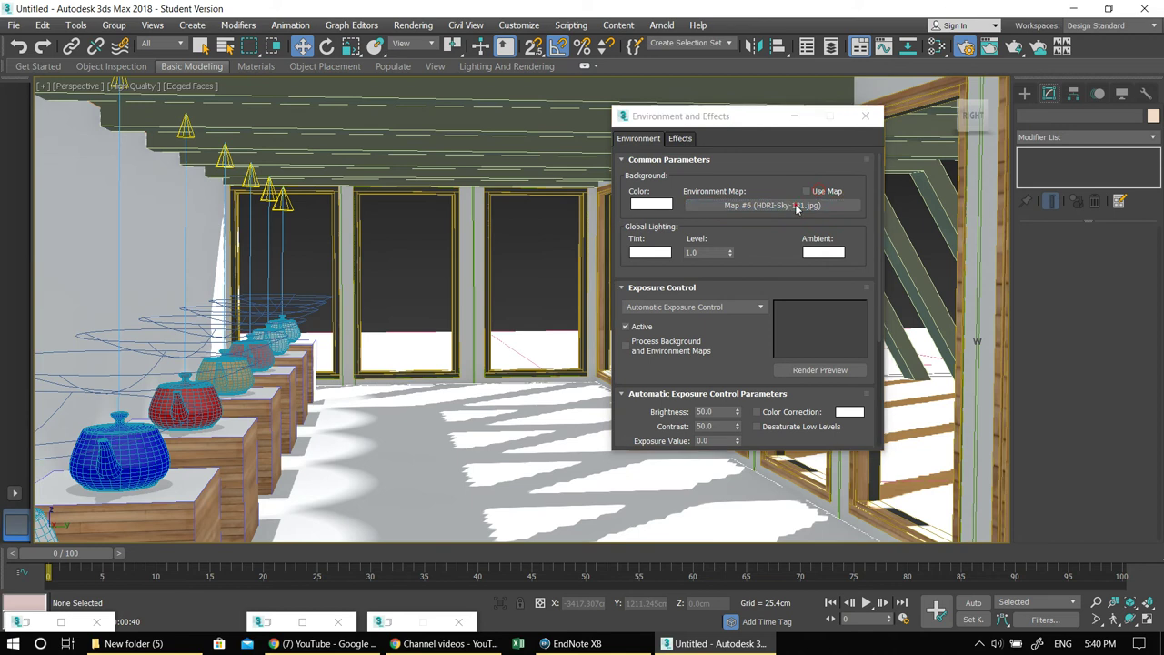
left_click(470, 82)
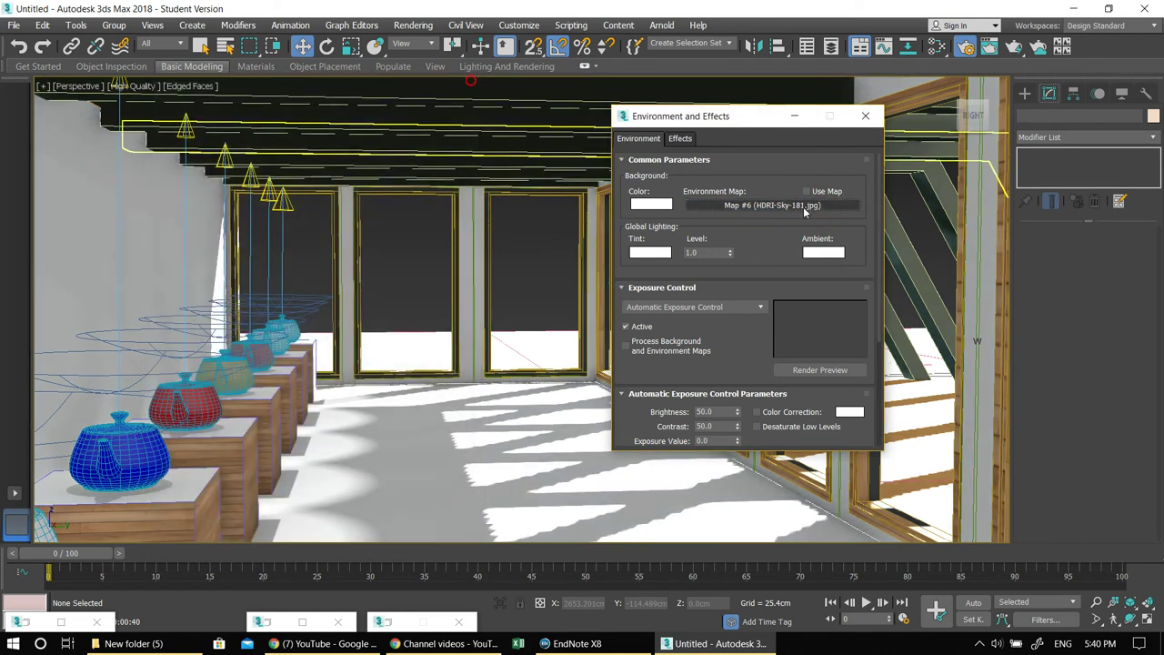
right_click(803, 208)
left_click(836, 246)
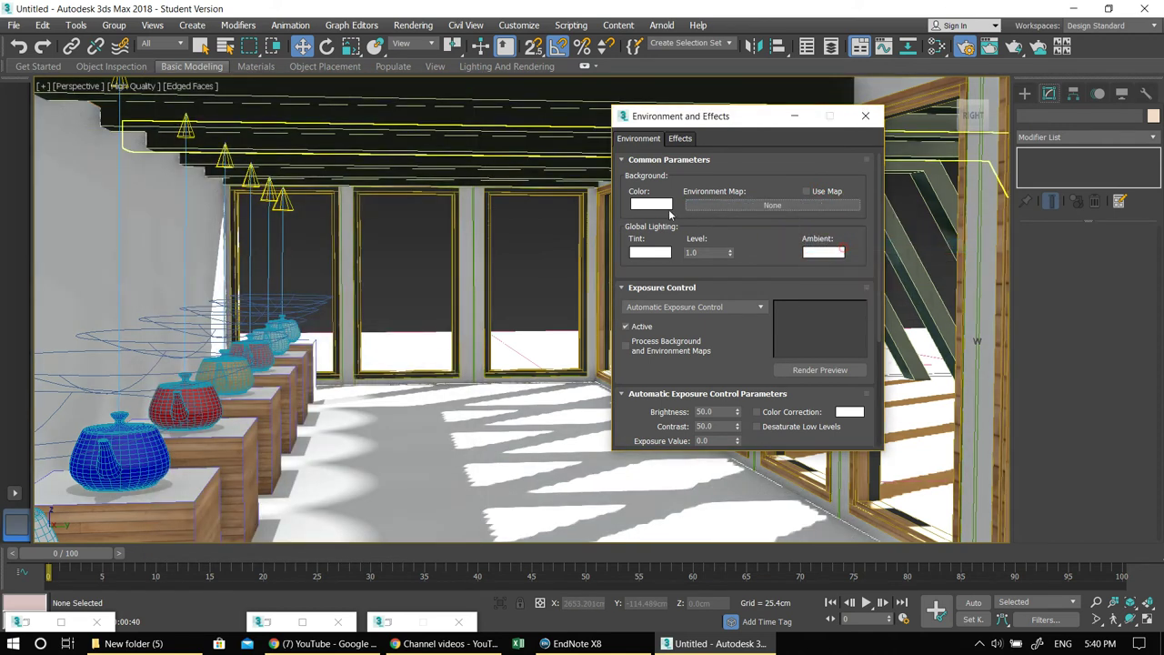
left_click(798, 117)
Render the gallery interior against the plain background colour and close the rendered frame.
middle_click_drag(701, 205, 693, 205)
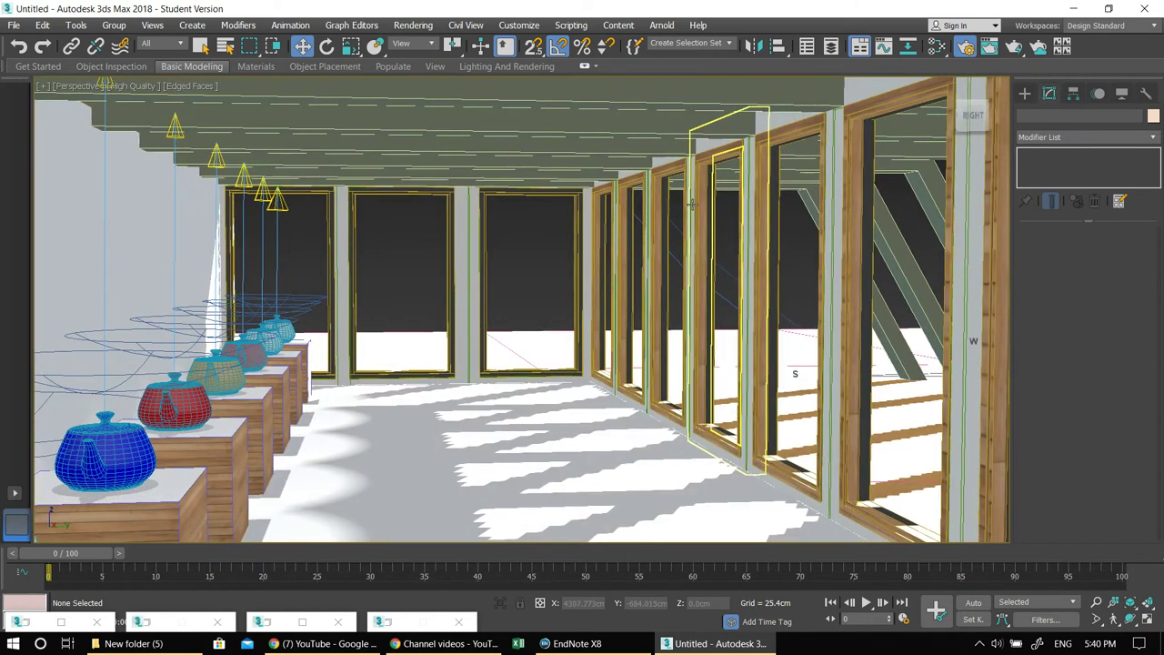
key("shift+q")
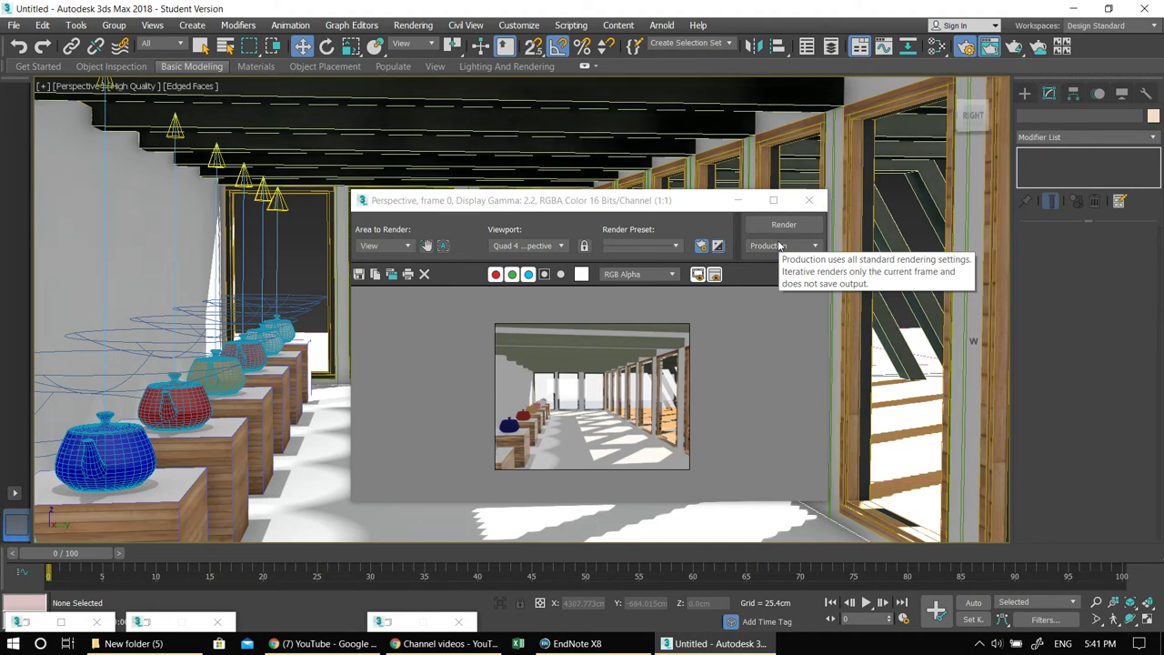
left_click(809, 200)
Select the daylight's sun and examine its intensity, attenuation, light cone, shadow and skylight colour settings.
scroll(568, 289, "up", 5)
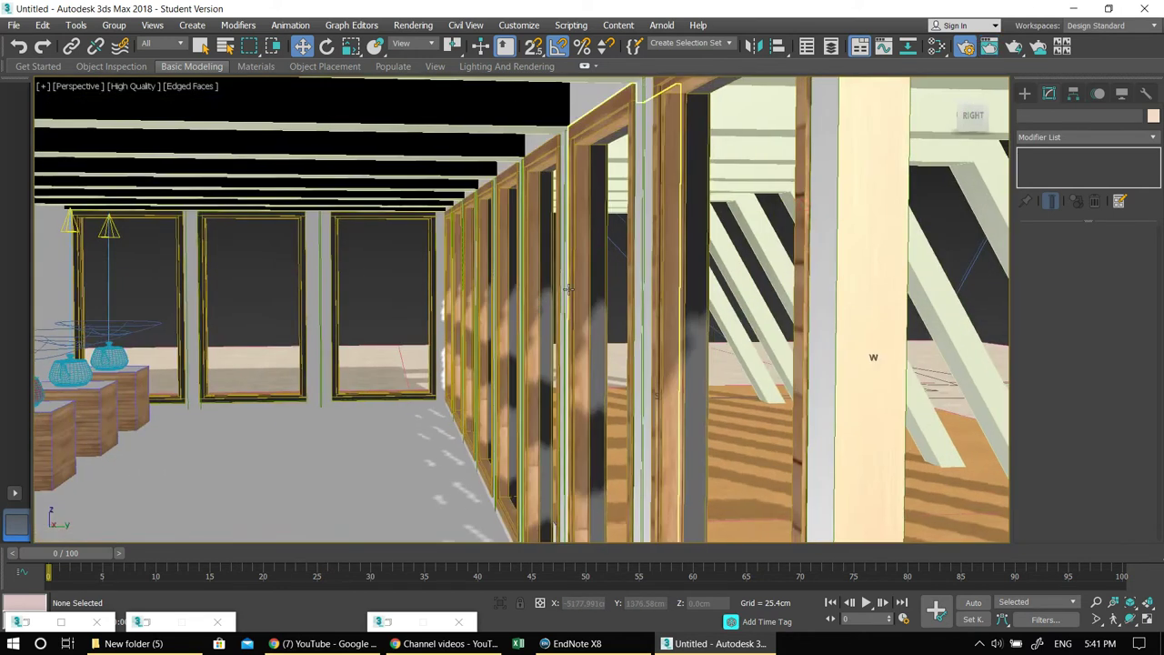
scroll(567, 290, "down", 8)
middle_click_drag(933, 133, 650, 369)
scroll(650, 370, "down", 5)
left_click_drag(626, 194, 626, 192)
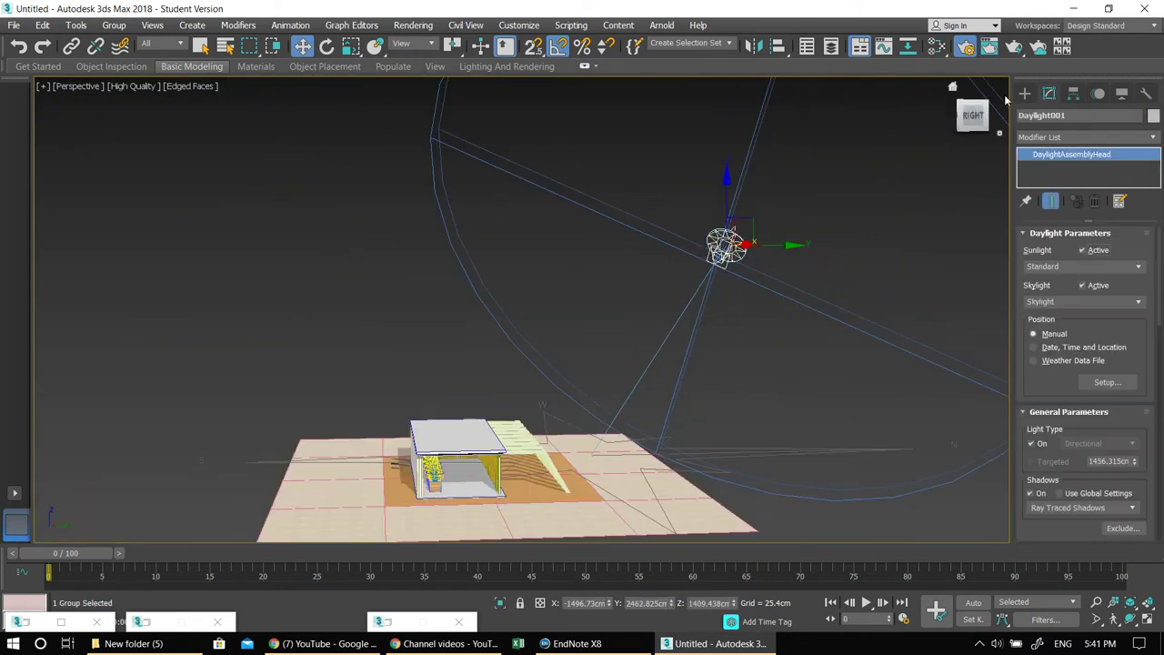
left_click_drag(1055, 383, 1050, 82)
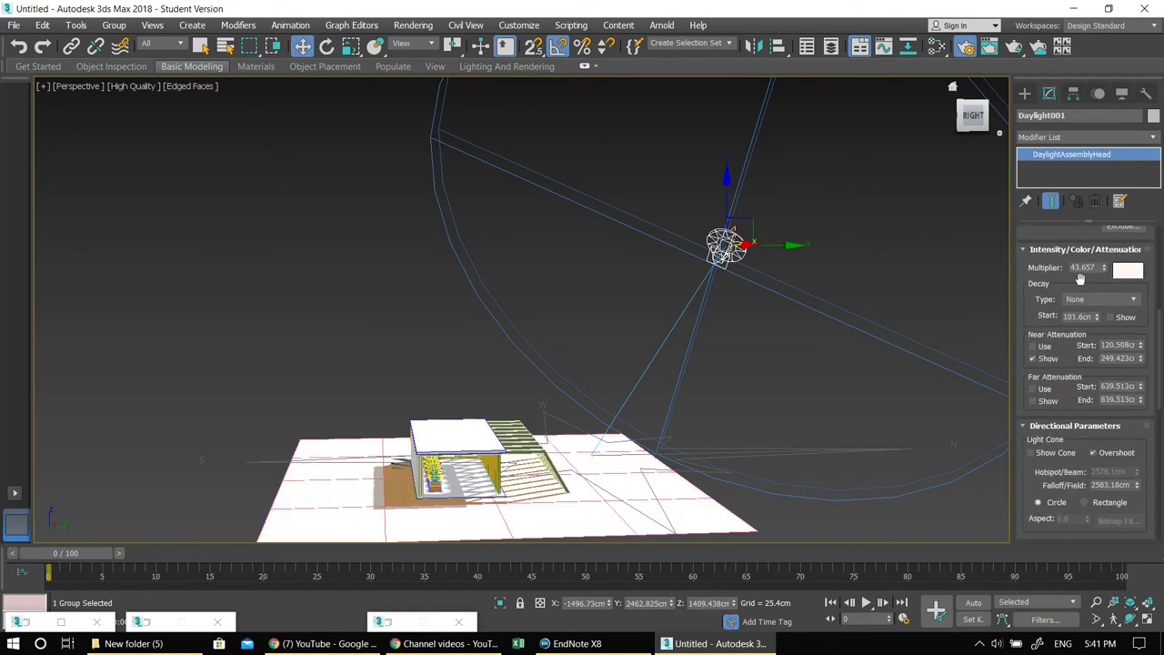
scroll(1066, 427, "down", 10)
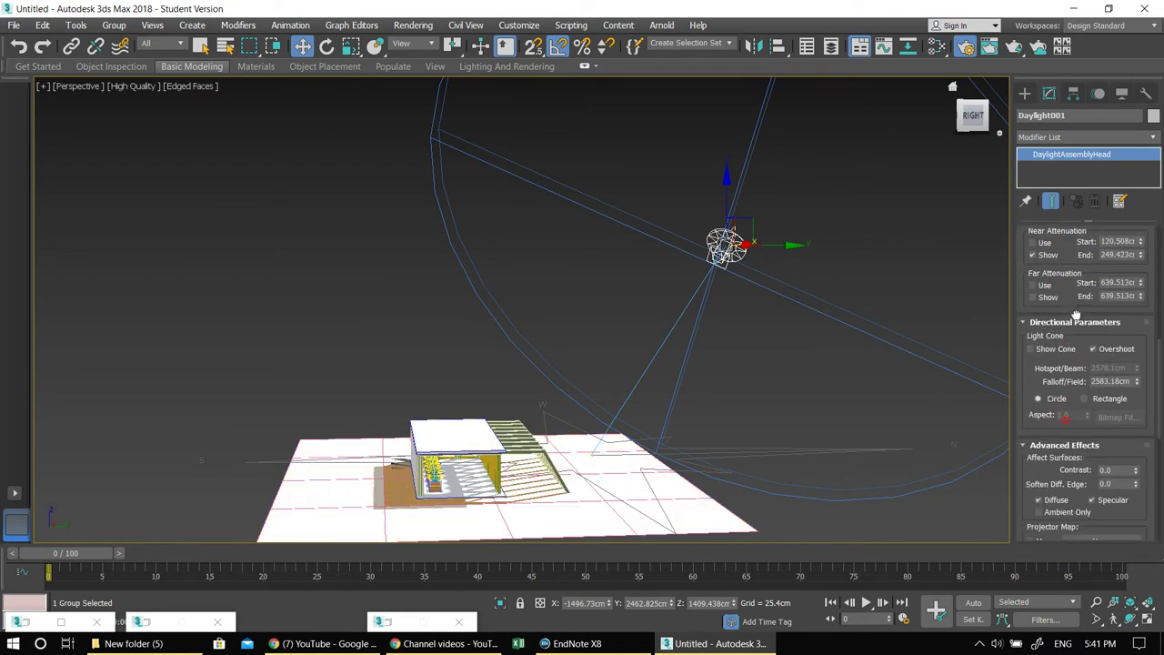
left_click_drag(1090, 149, 1088, 160)
left_click_drag(1096, 333, 1085, 120)
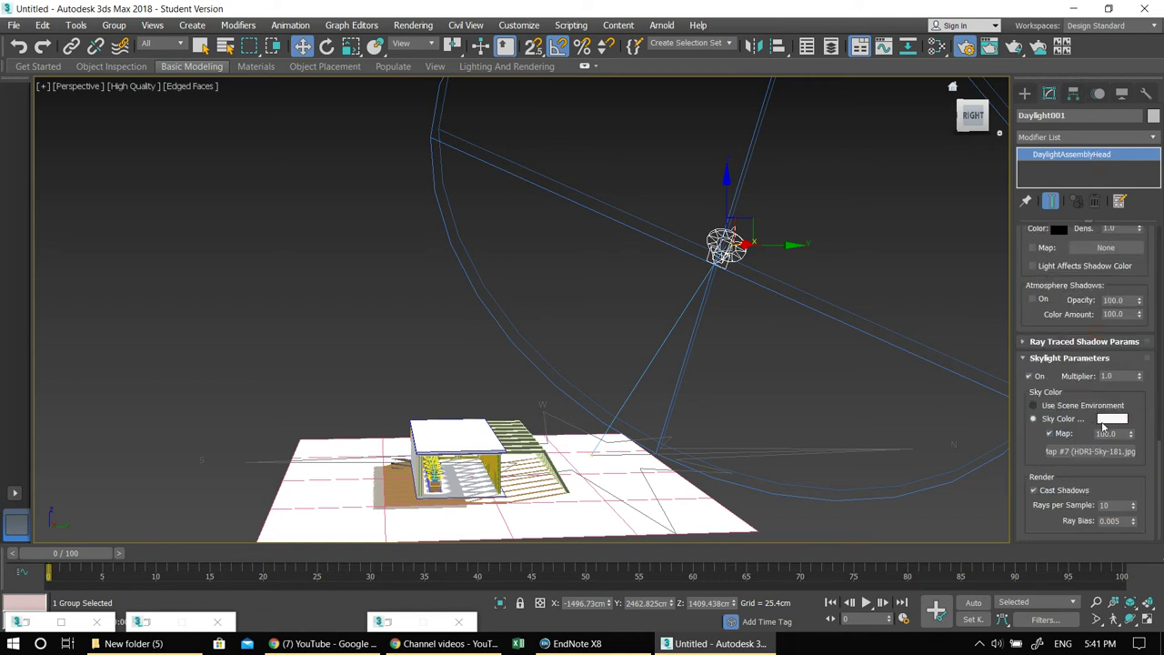
left_click(1033, 419)
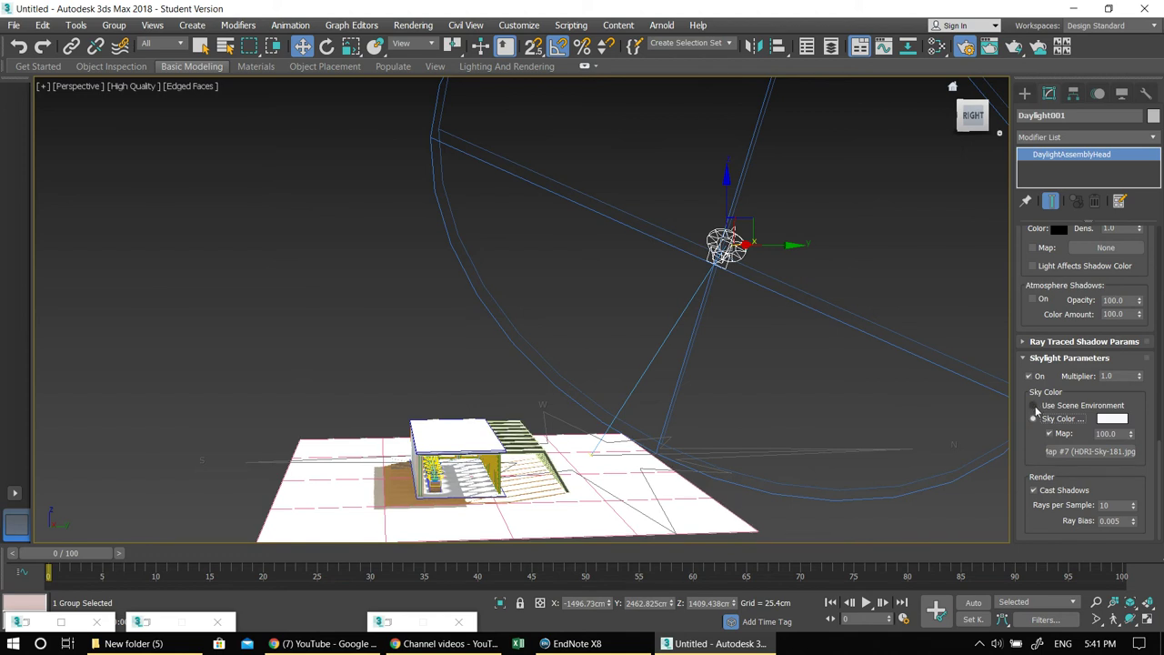
Select the front white teapot and orbit to a low perspective looking through the gallery's open end, with the slanted beams alongside.
middle_click_drag(409, 397, 460, 361, "alt")
scroll(512, 359, "up", 5)
scroll(460, 361, "up", 5)
scroll(460, 361, "down", 5)
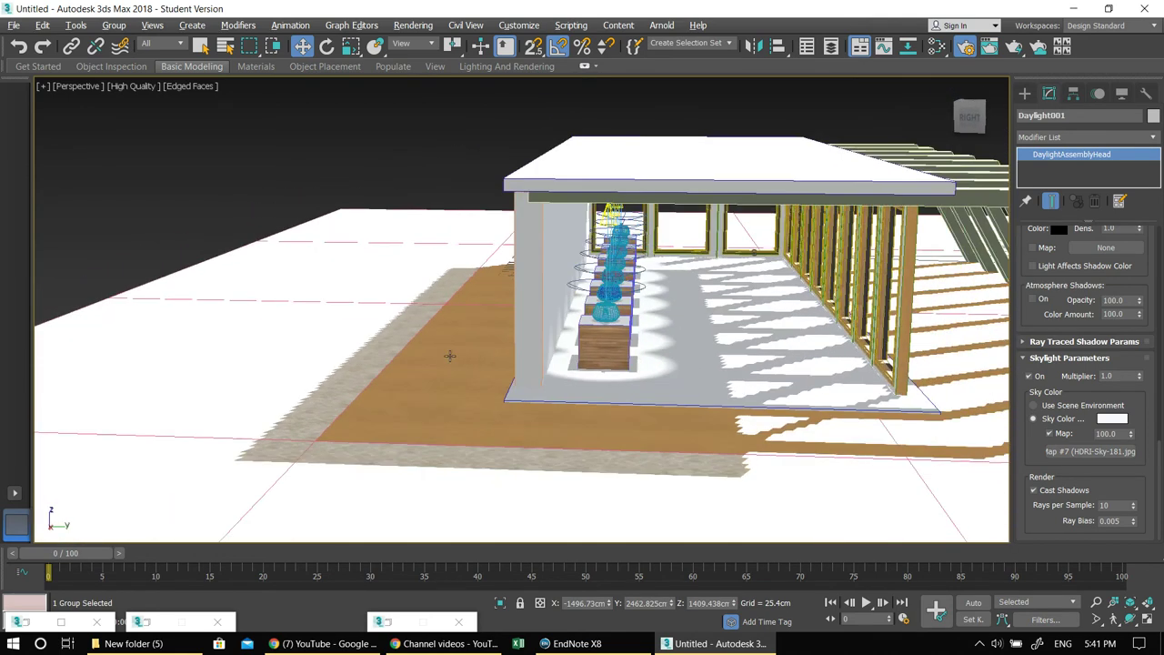
left_click(579, 283)
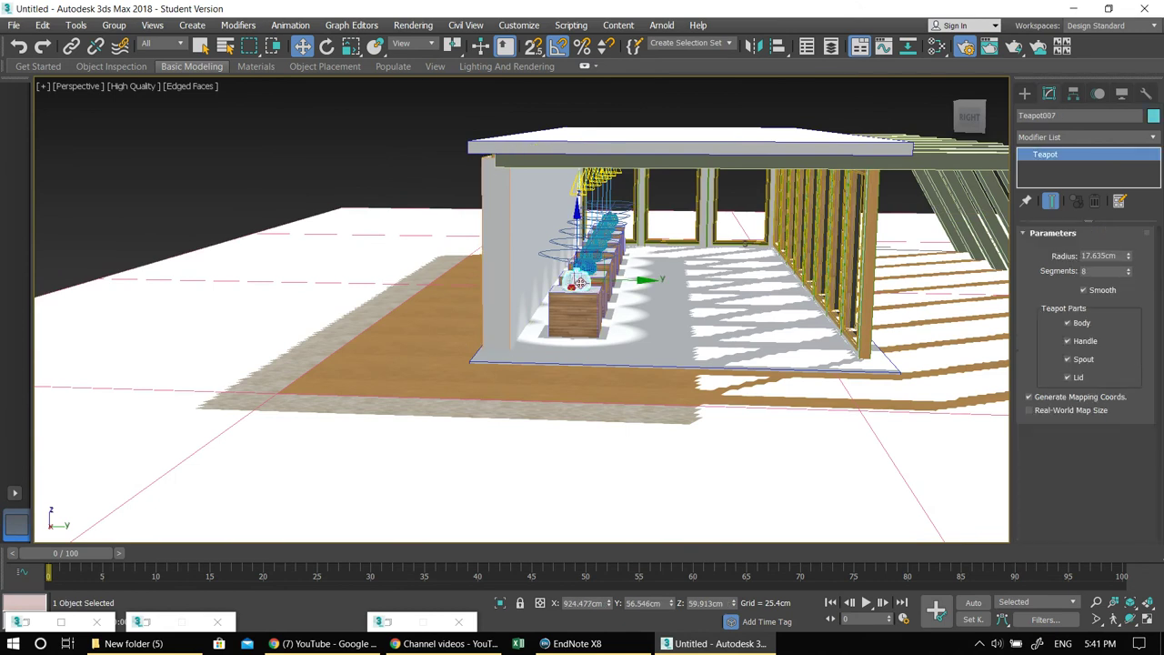
middle_click_drag(668, 288, 350, 501, "alt")
middle_click_drag(387, 362, 461, 359, "alt")
scroll(462, 360, "up", 6)
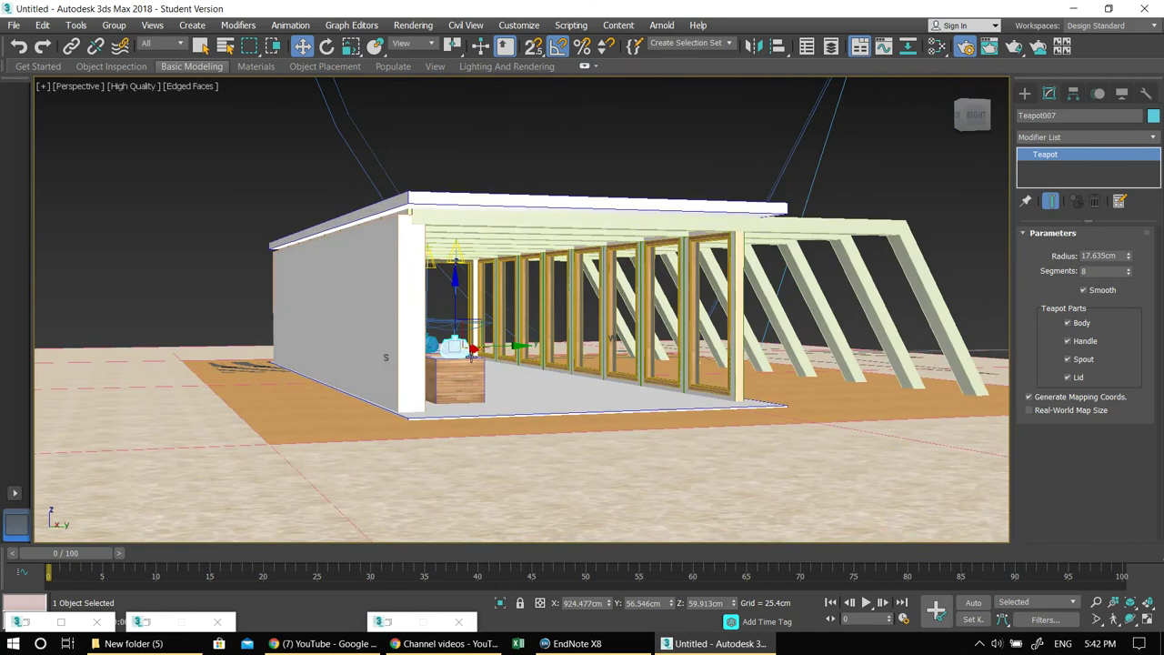
scroll(490, 362, "down", 5)
middle_click_drag(704, 342, 526, 376, "alt")
scroll(526, 376, "down", 5)
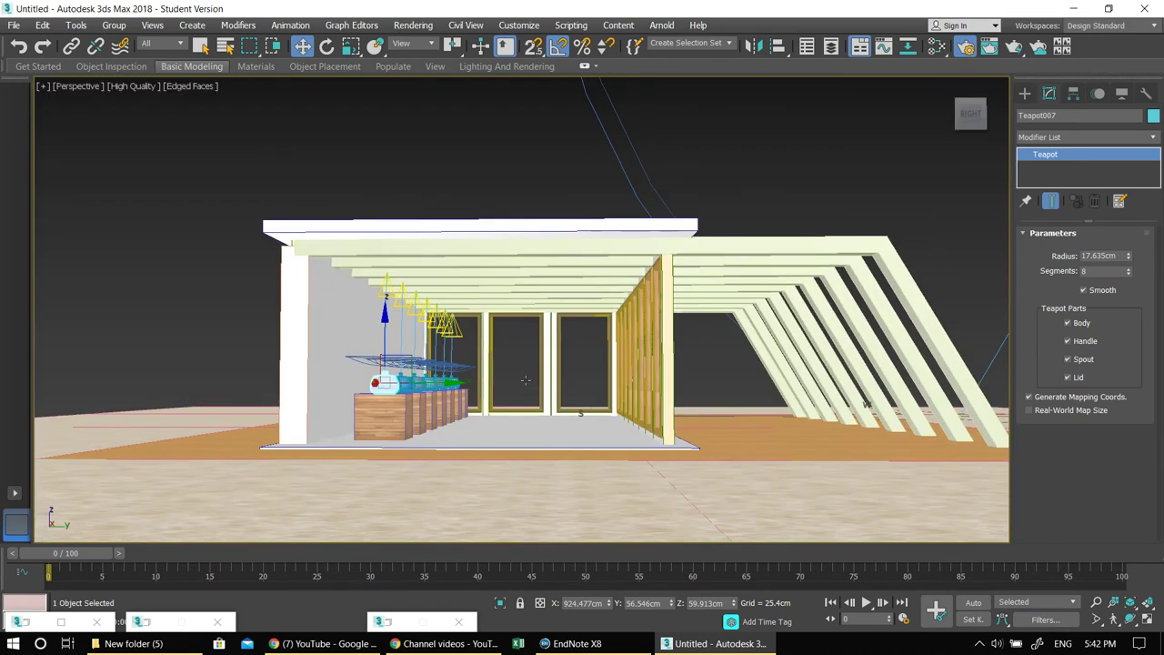
scroll(526, 381, "up", 5)
middle_click_drag(526, 381, 511, 368)
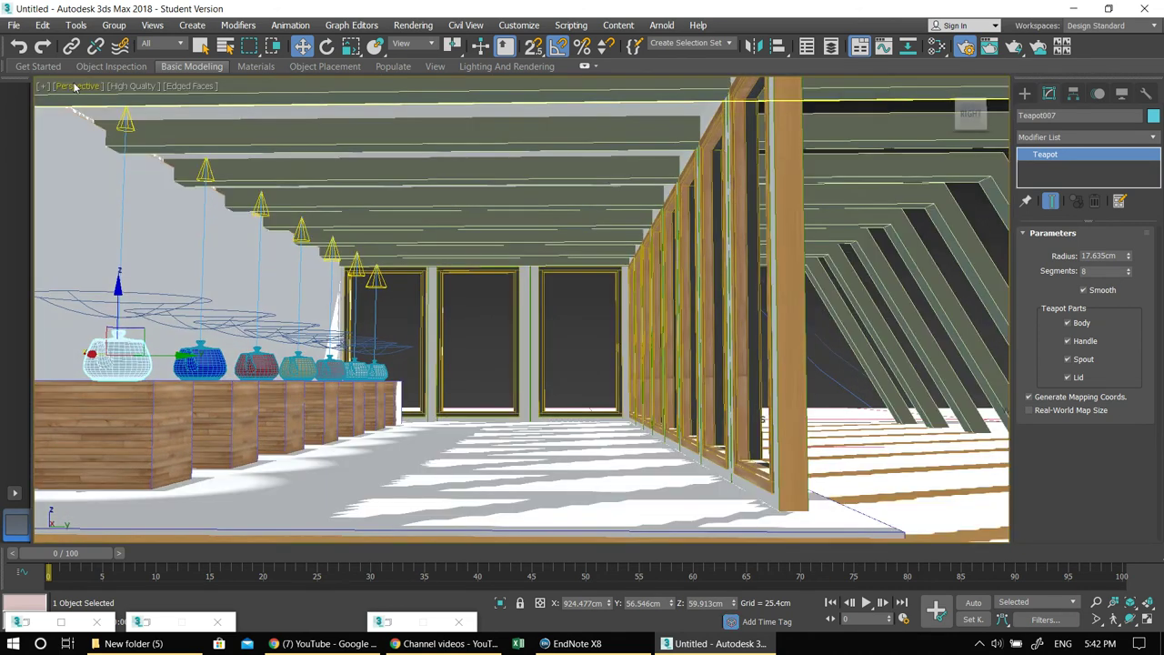
Show safe frames in the perspective view and reframe the gallery and slanted beams within them.
left_click(74, 86)
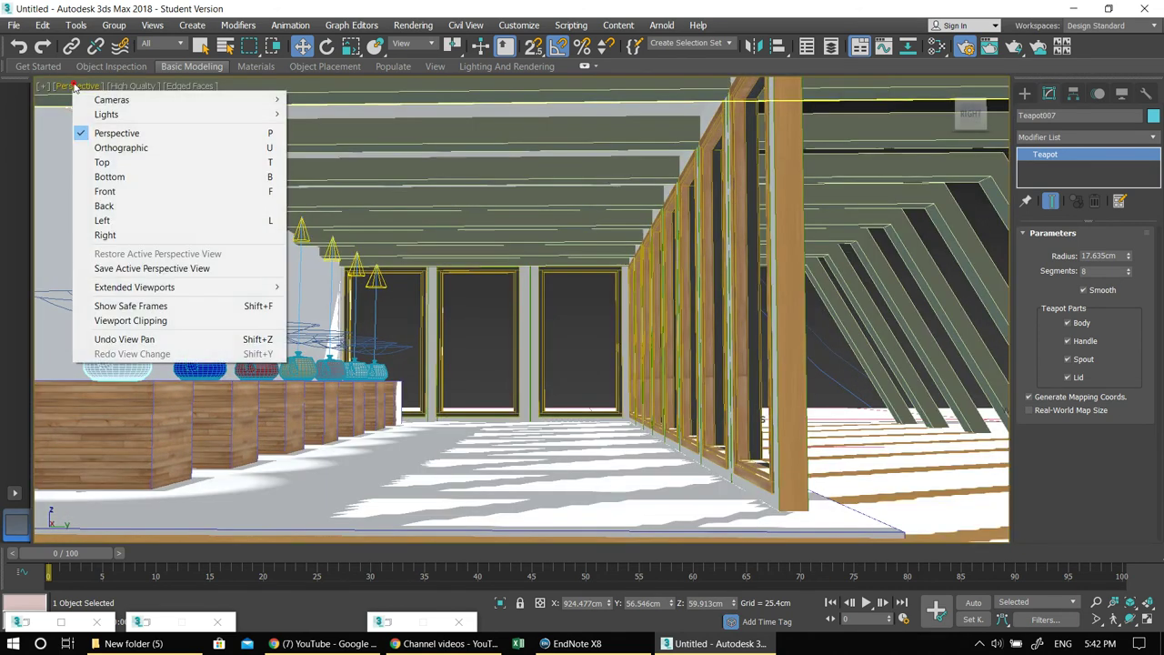
left_click(154, 308)
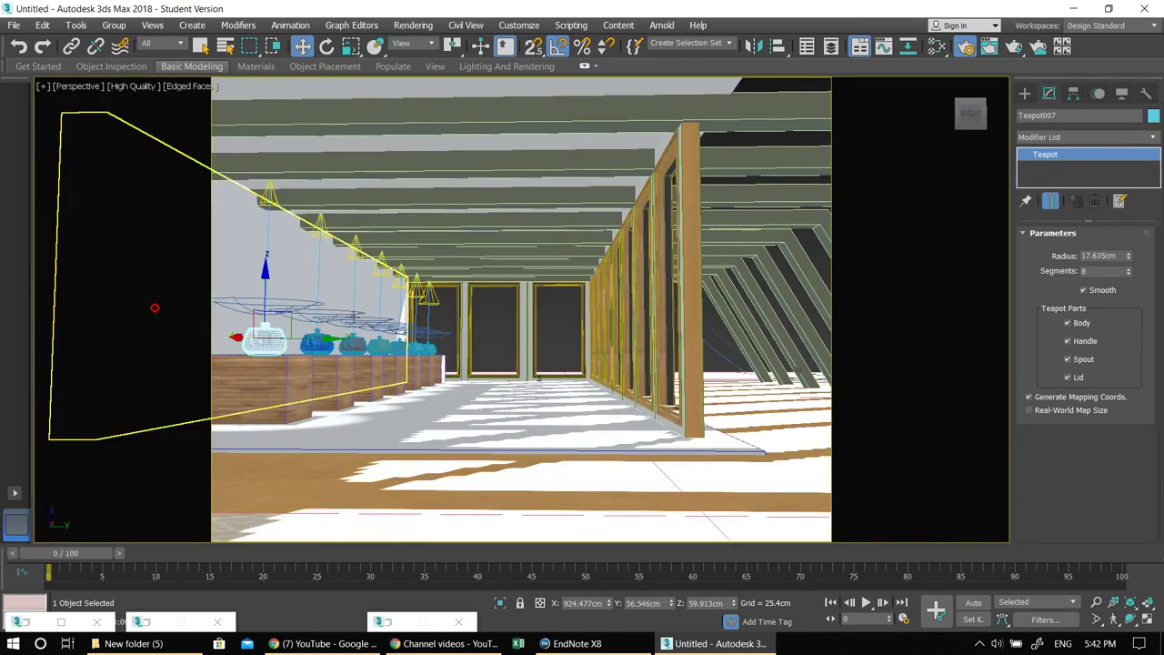
middle_click_drag(844, 195, 831, 200)
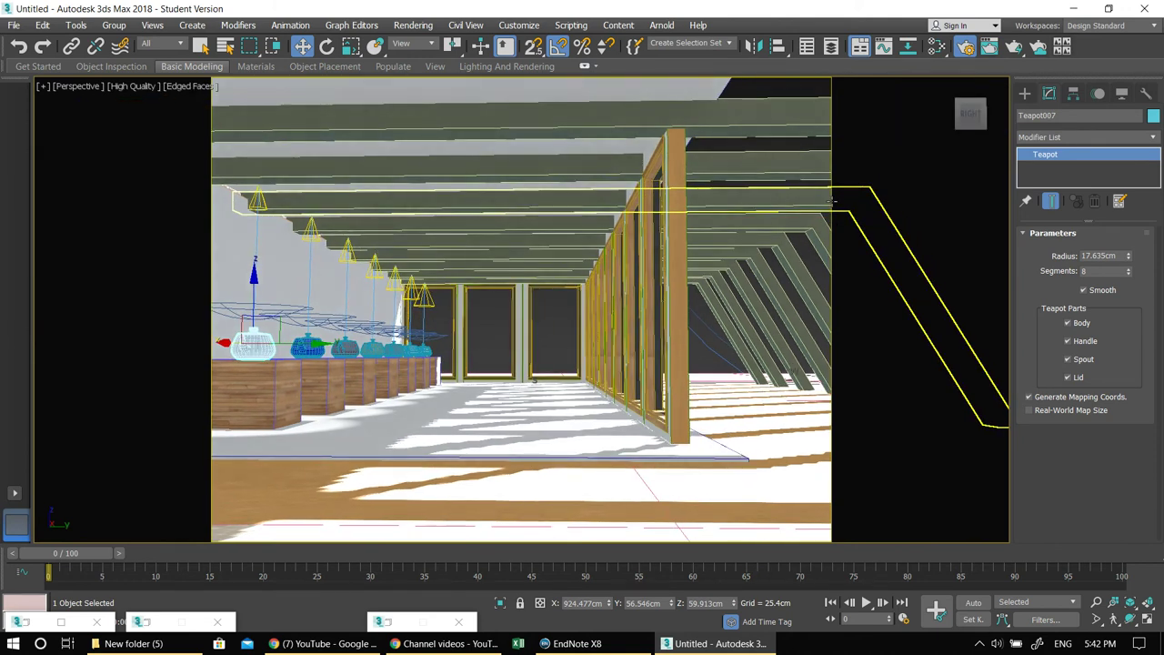
middle_click_drag(831, 201, 737, 227)
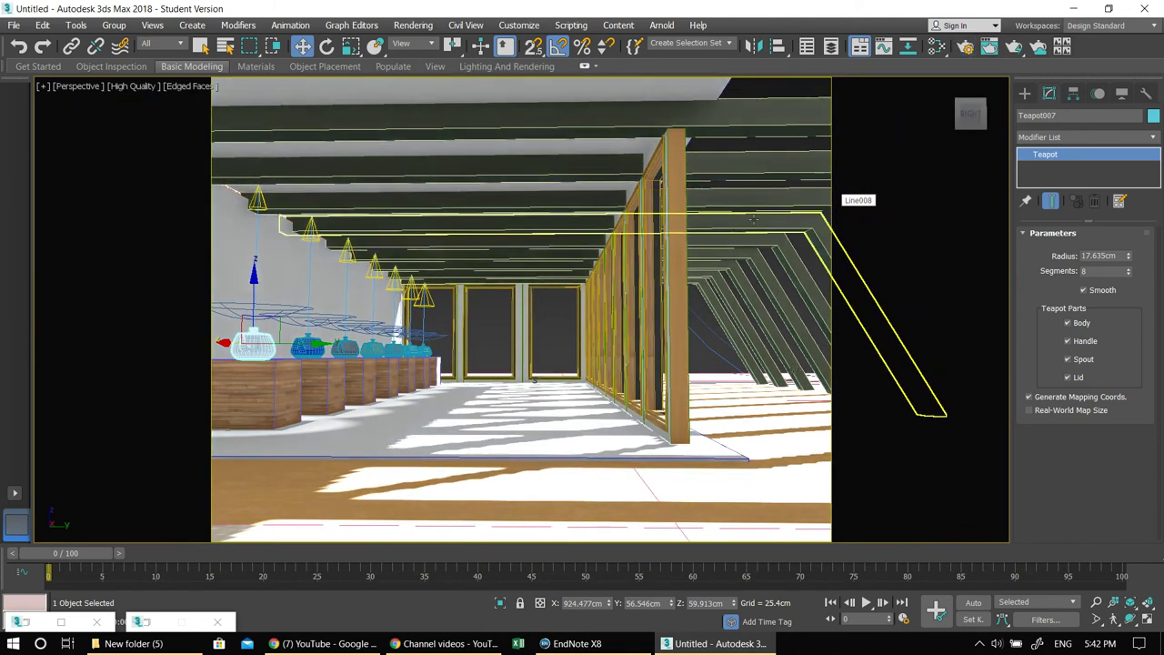
Assign the bitmap sunrise_sky_by_zerogroll.jpg as the environment background map.
key("8")
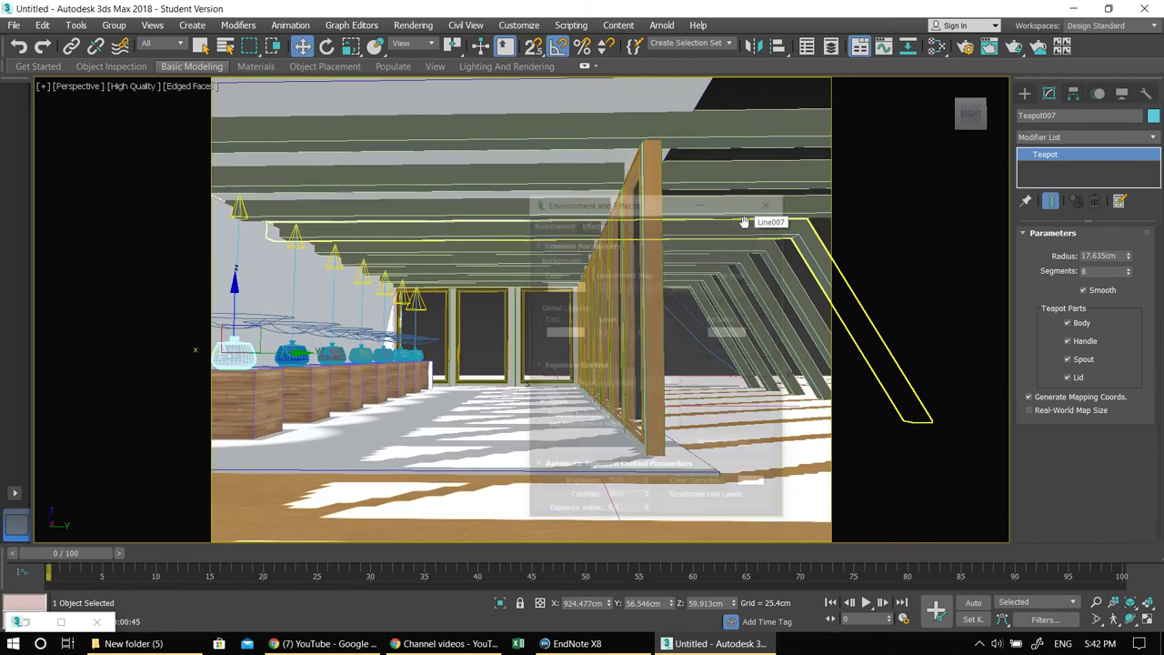
left_click(698, 206)
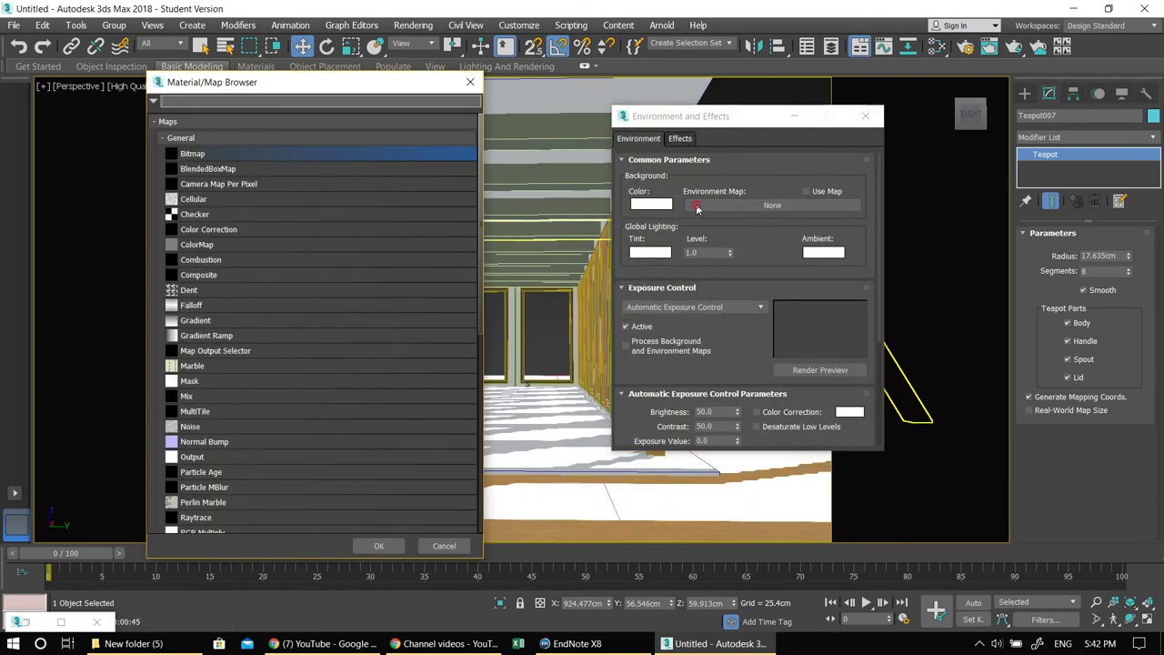
double_click(260, 151)
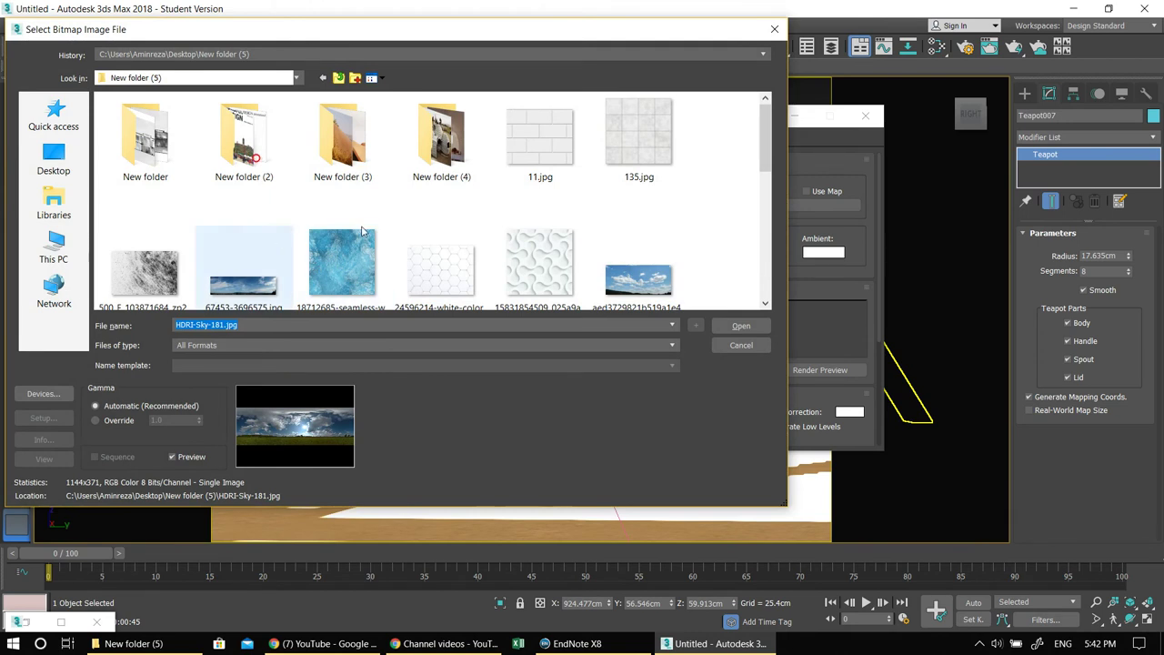
left_click_drag(764, 155, 742, 286)
double_click(342, 258)
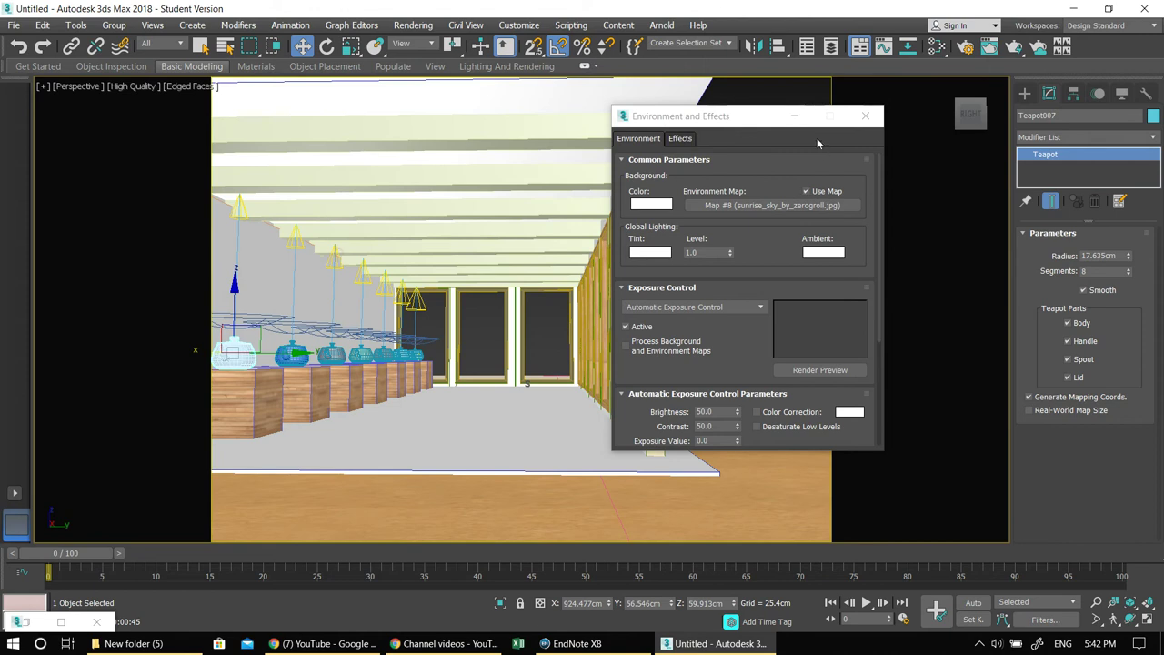
Set the Daylight system's skylight colour to Use Scene Environment.
left_click(799, 118)
middle_click_drag(764, 227, 410, 382)
left_click(602, 252)
scroll(487, 199, "down", 10)
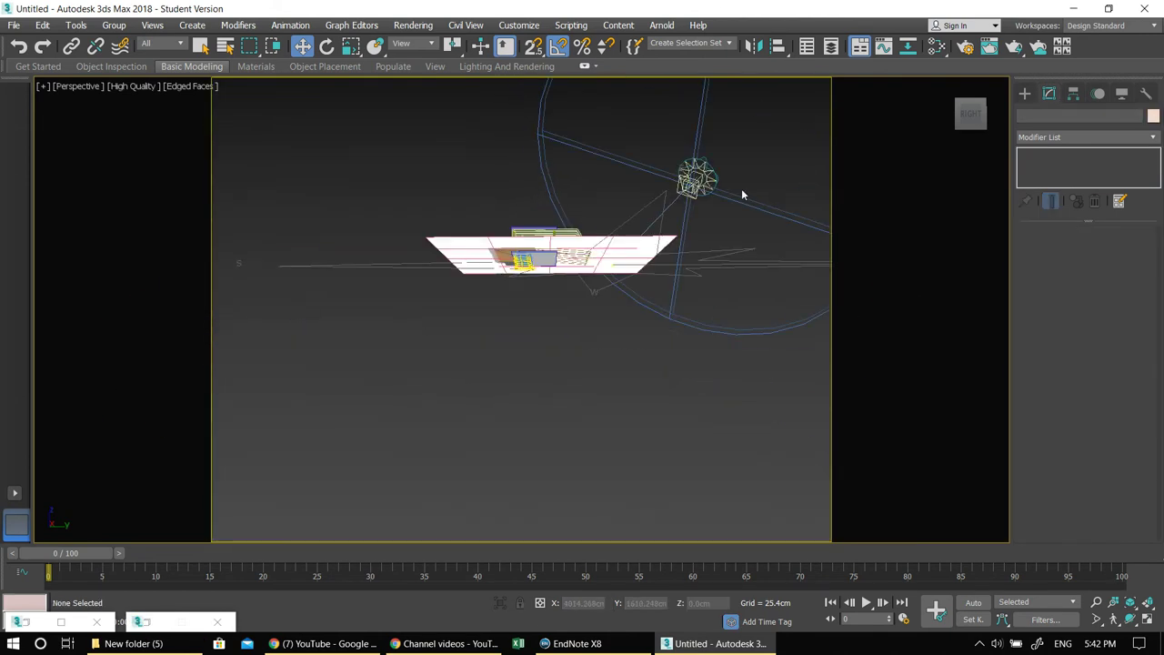
left_click(673, 162)
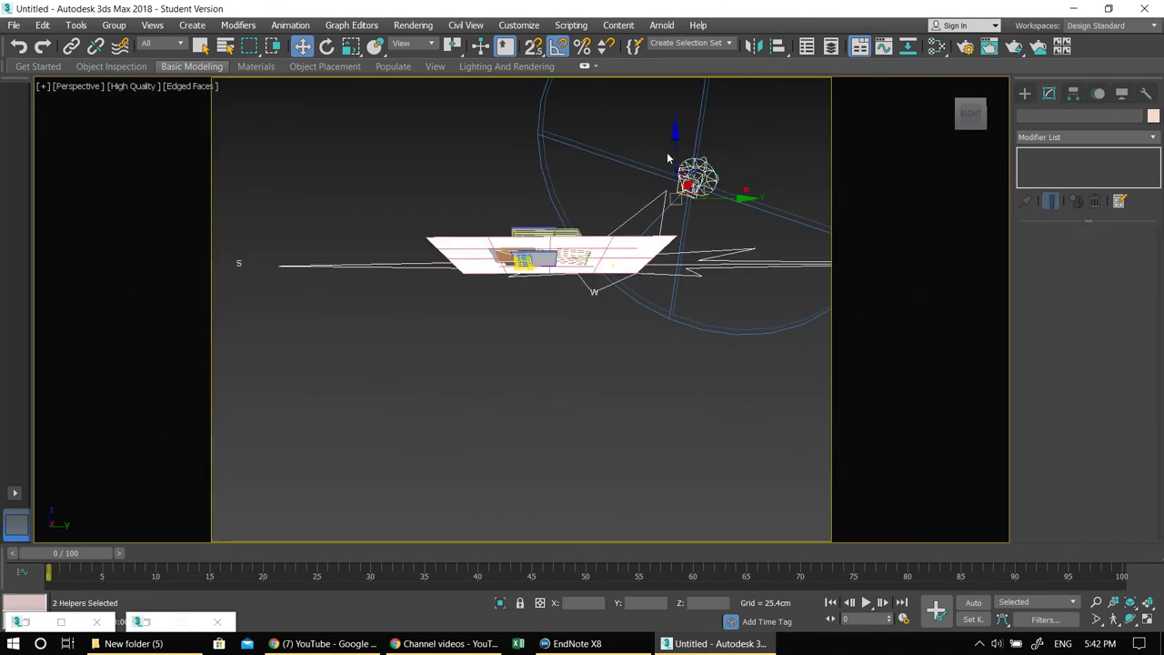
left_click(1025, 95)
left_click(743, 167)
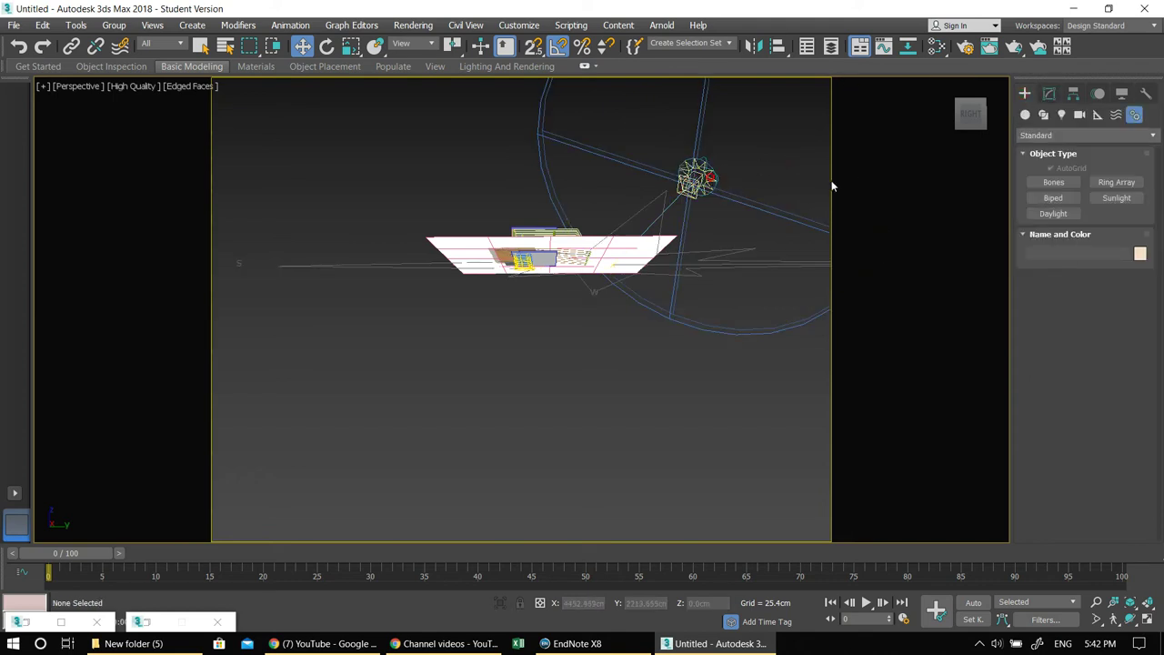
left_click(684, 182)
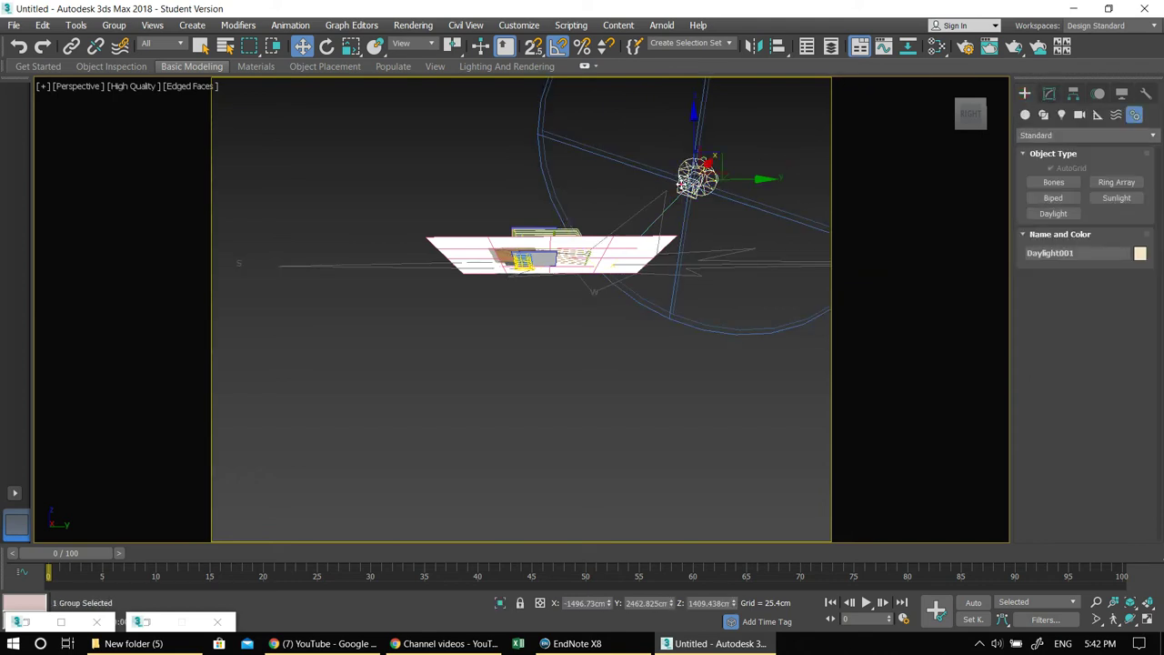
left_click(1049, 93)
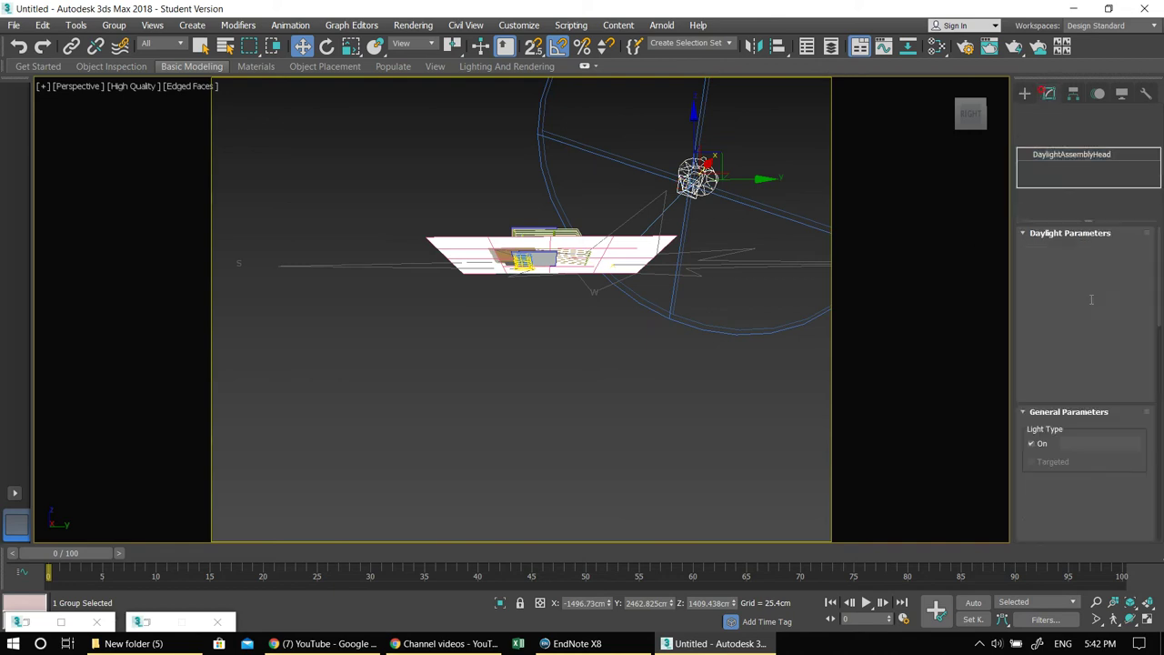
scroll(1128, 446, "down", 6)
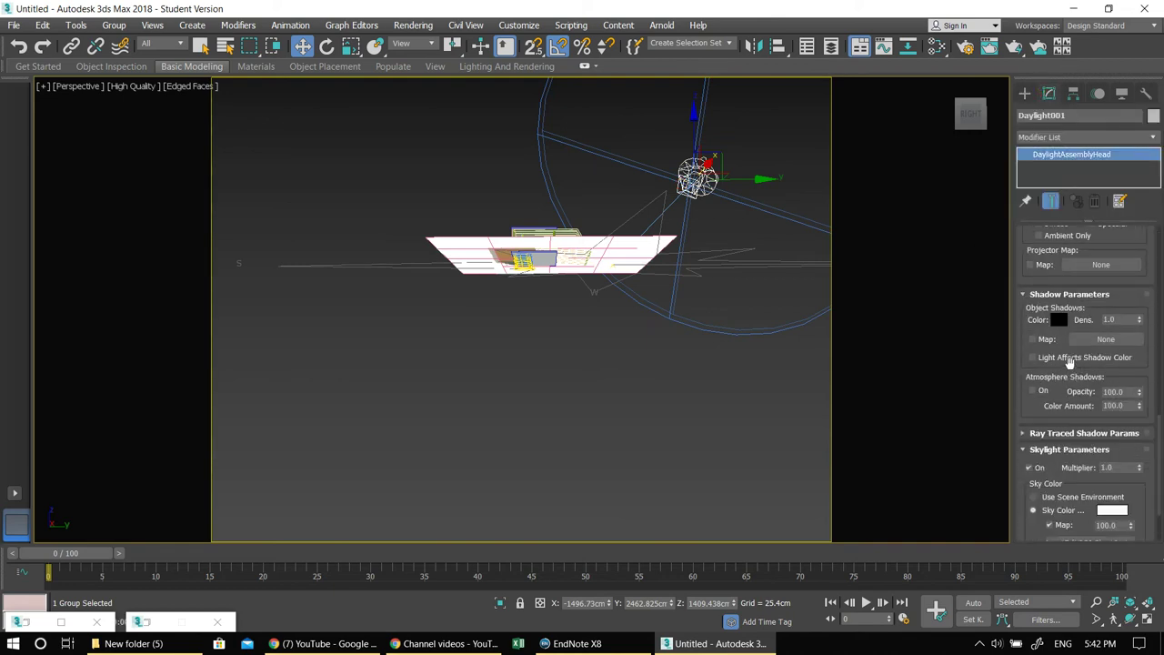
scroll(1069, 361, "down", 2)
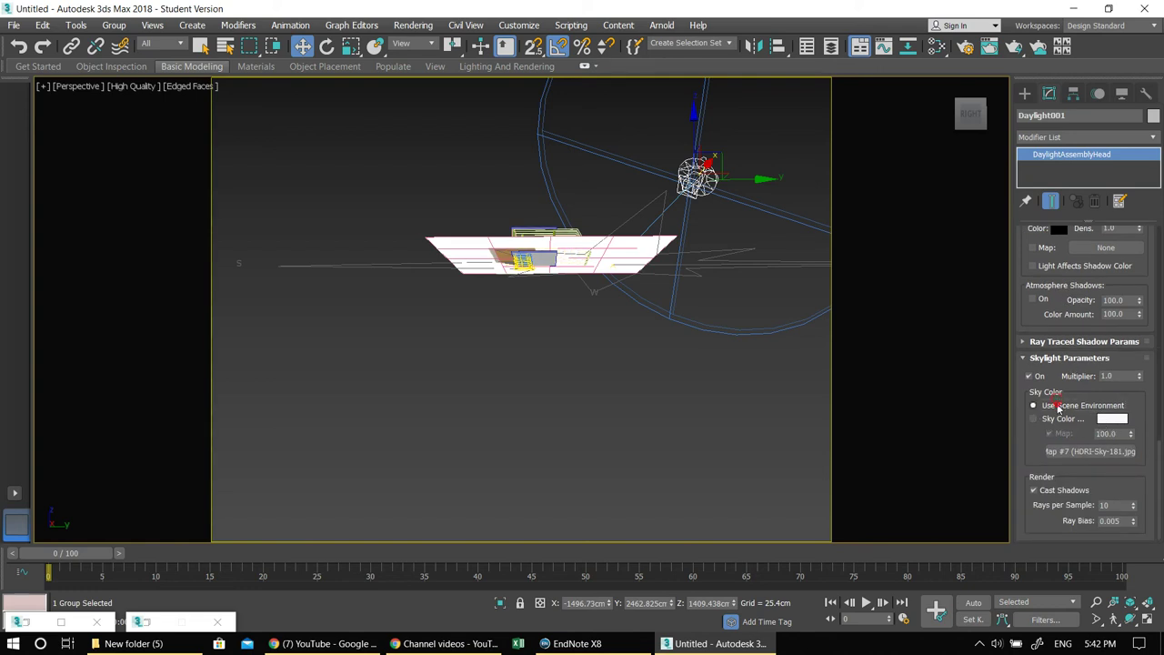
Set the render output size to a width of 800 and a height of 350 in Render Setup.
middle_click_drag(531, 293, 541, 366)
scroll(543, 359, "up", 12)
key("F10")
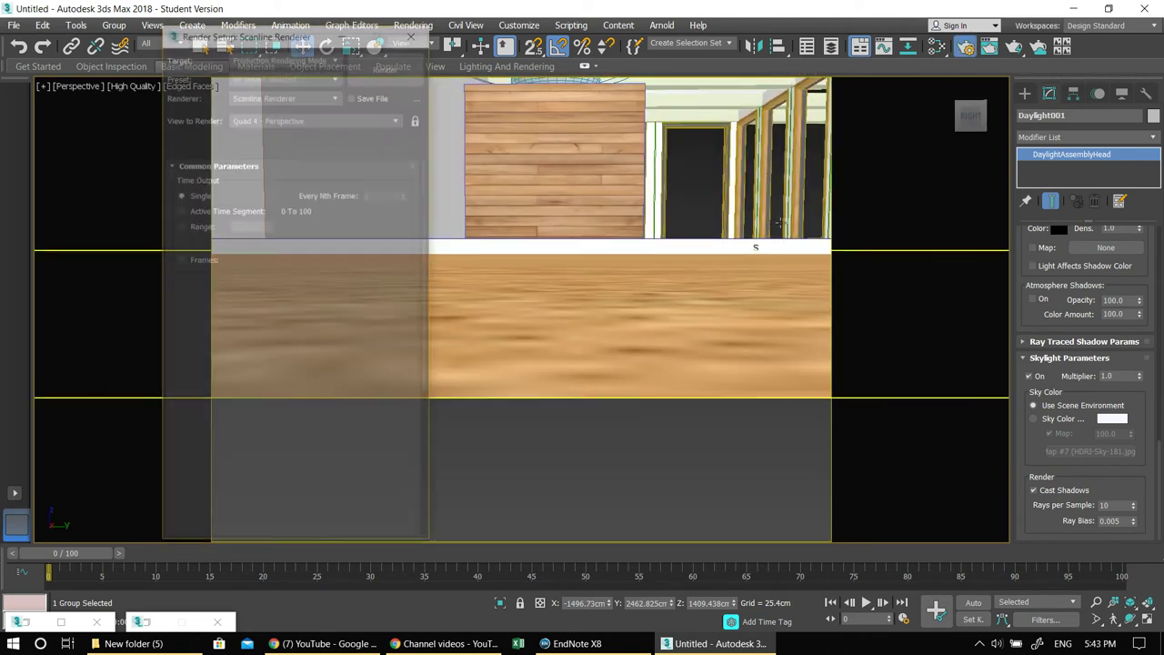
middle_click_drag(771, 226, 756, 245)
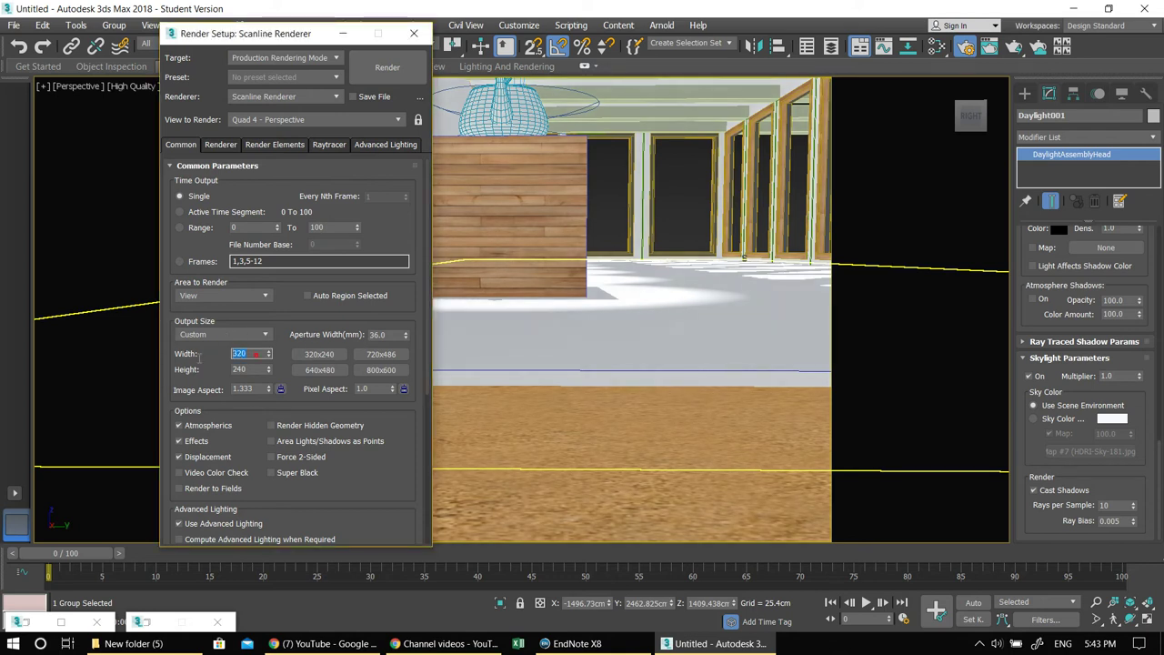
type("800")
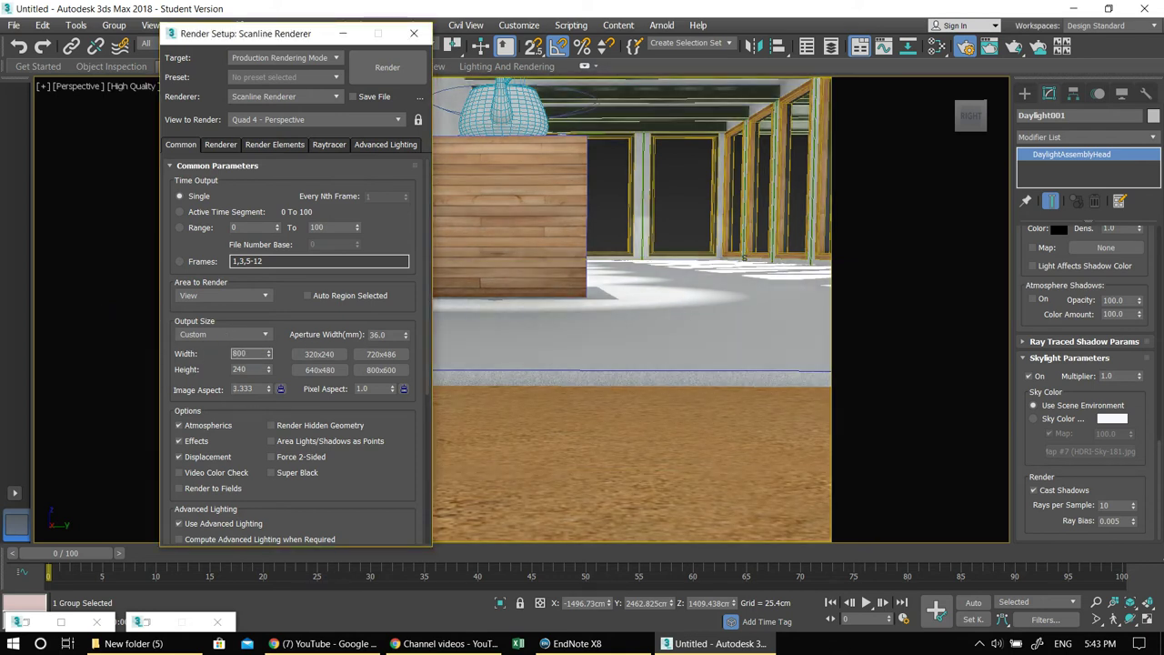
key("Tab")
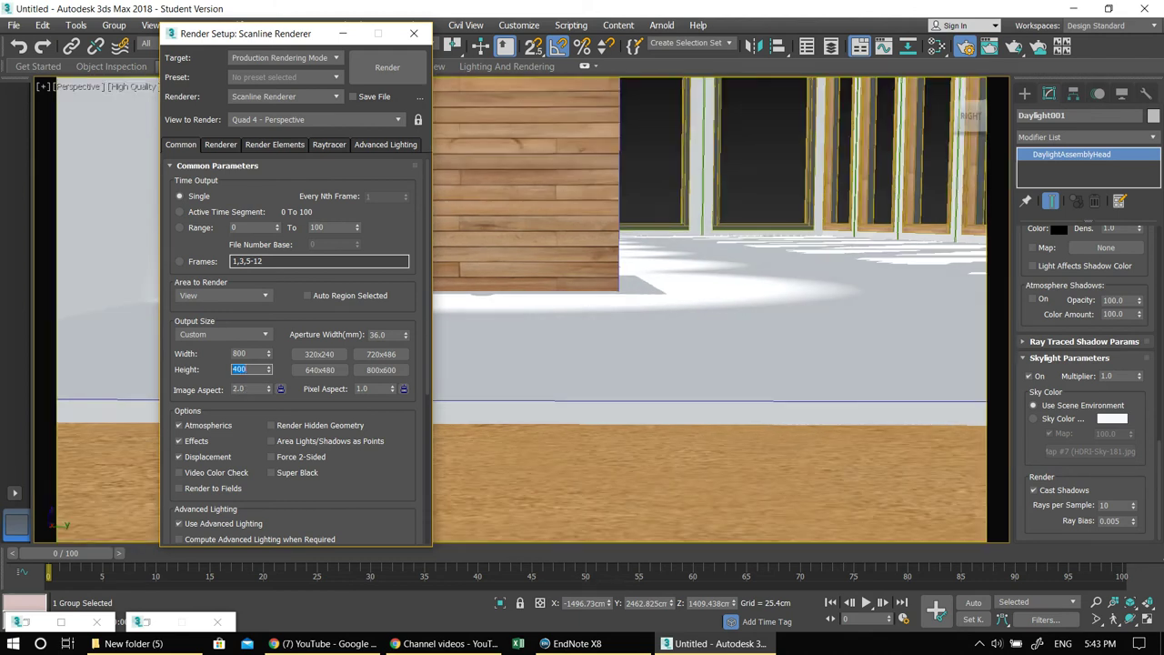
type("350")
key("Return")
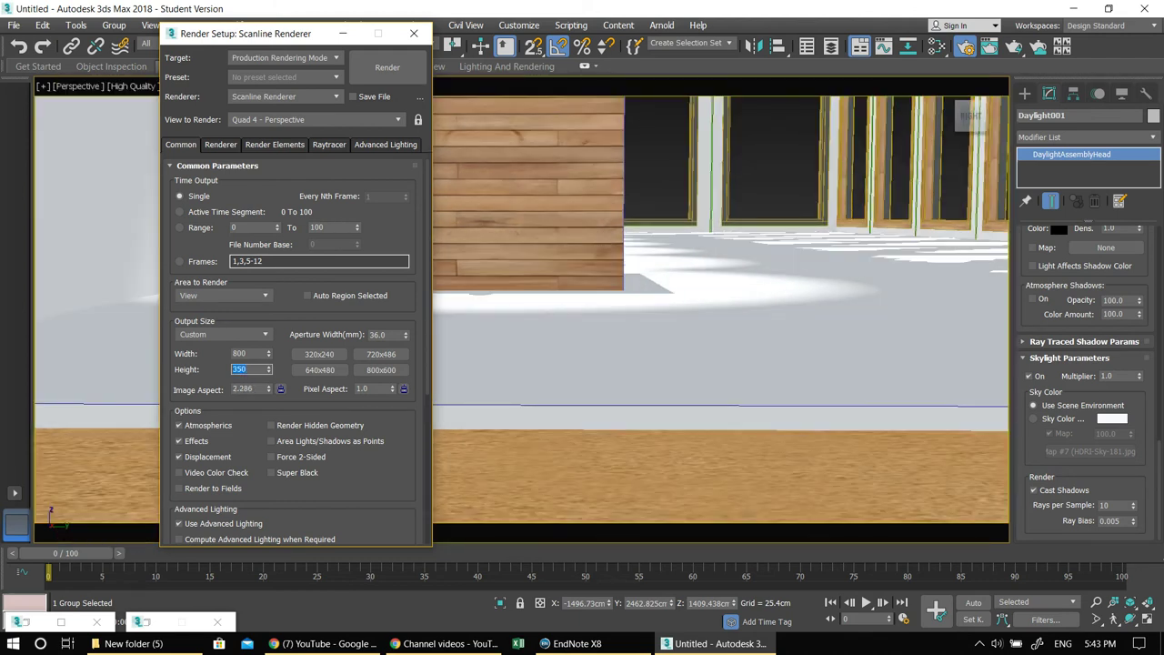
left_click(342, 34)
Frame the perspective view around a middle teapot, looking down the gallery from its open end, and render it.
middle_click_drag(309, 355, 256, 480, "alt")
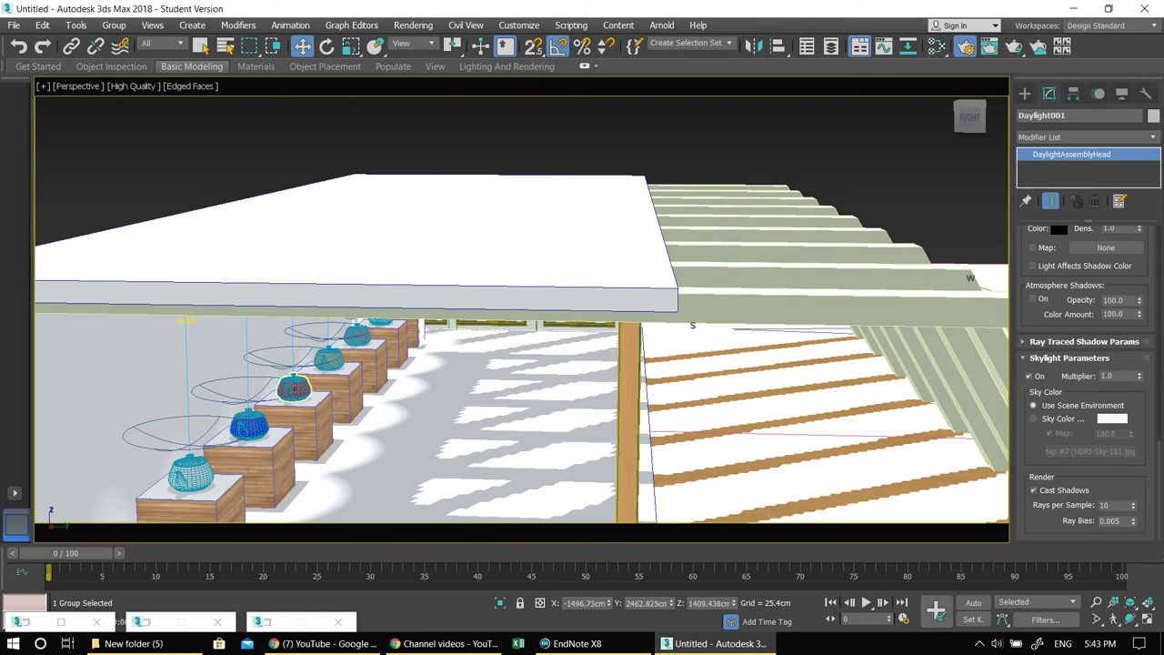
left_click(295, 388)
key("z")
middle_click_drag(418, 377, 432, 344, "alt")
scroll(479, 371, "down", 7)
scroll(402, 352, "down", 5)
scroll(401, 350, "up", 3)
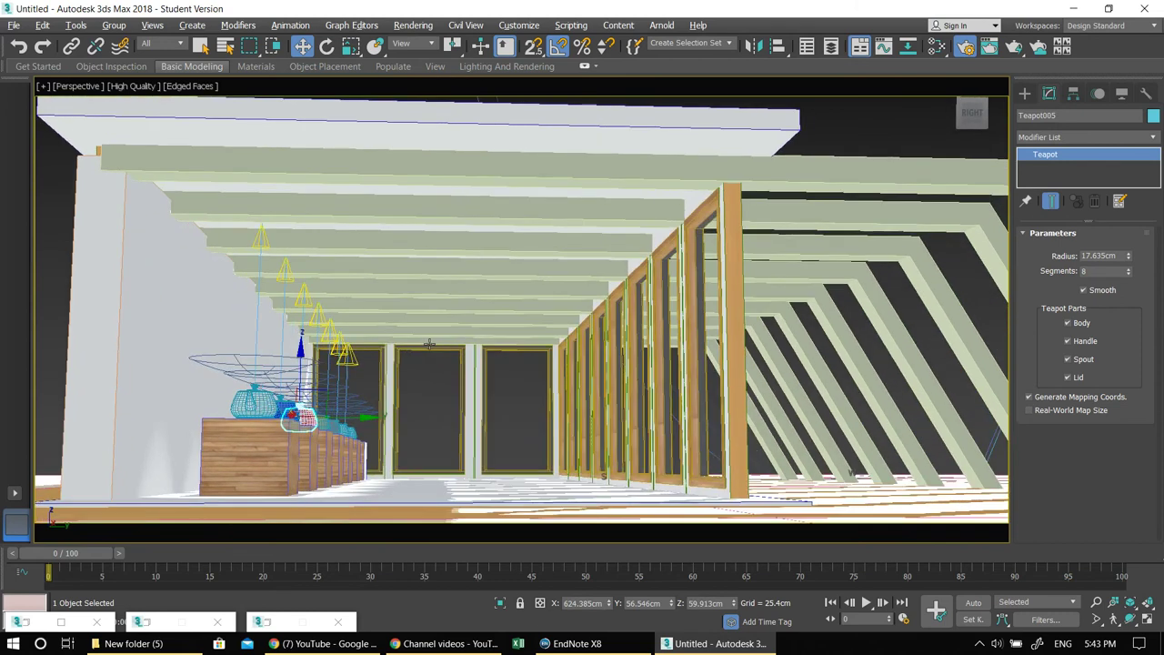
scroll(432, 354, "up", 3)
scroll(434, 373, "down", 3)
middle_click_drag(434, 375, 382, 373, "alt")
scroll(420, 383, "down", 3)
scroll(421, 382, "up", 2)
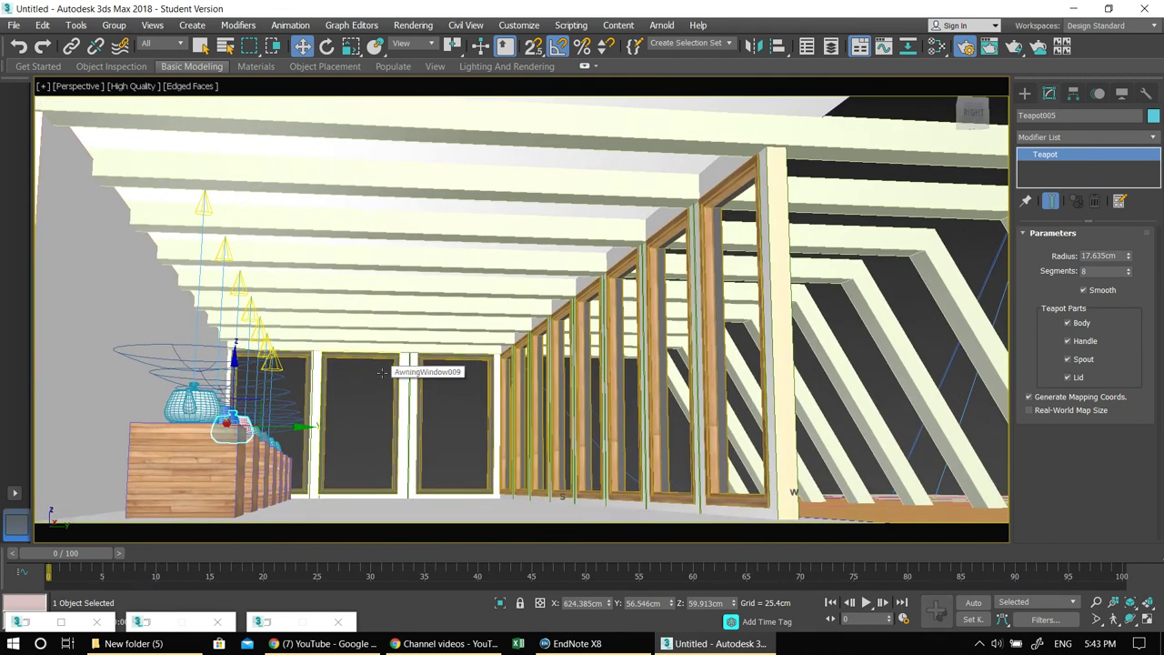
key("shift+q")
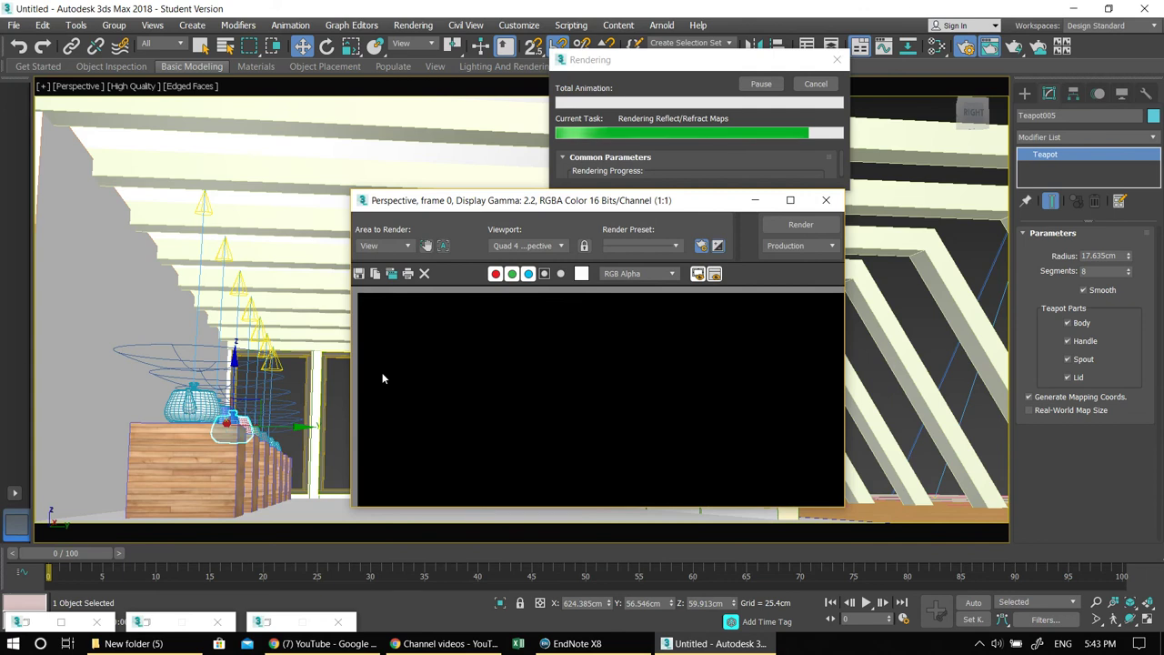
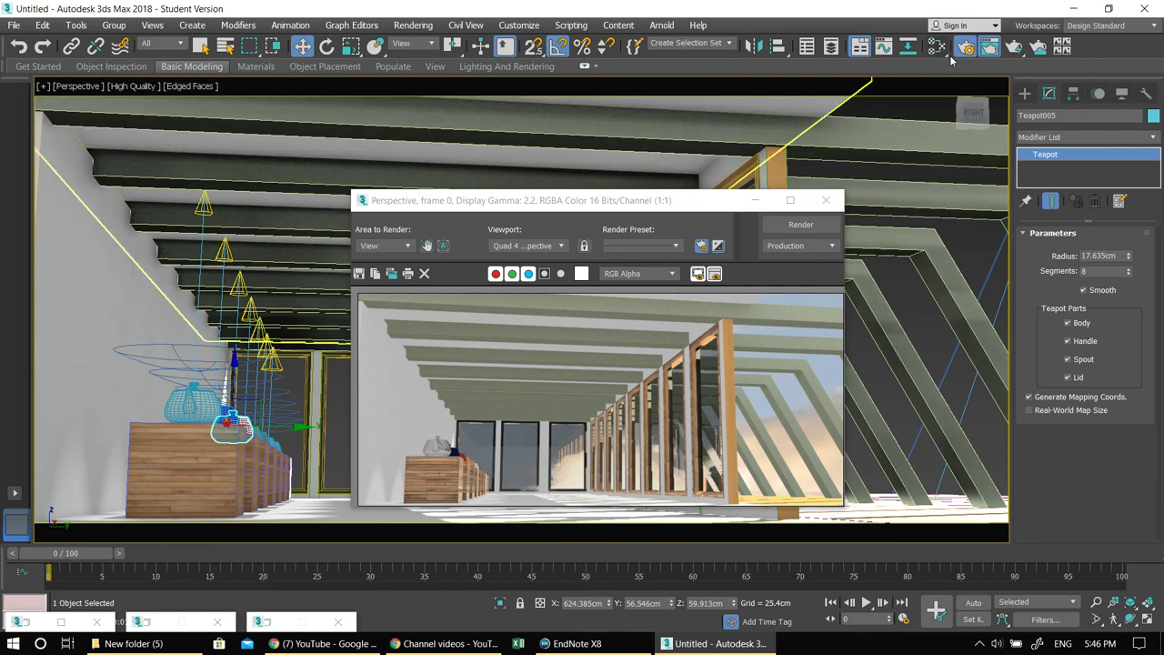
Switch the exposure control to Logarithmic Exposure Control and start a test render of the perspective view.
key("8")
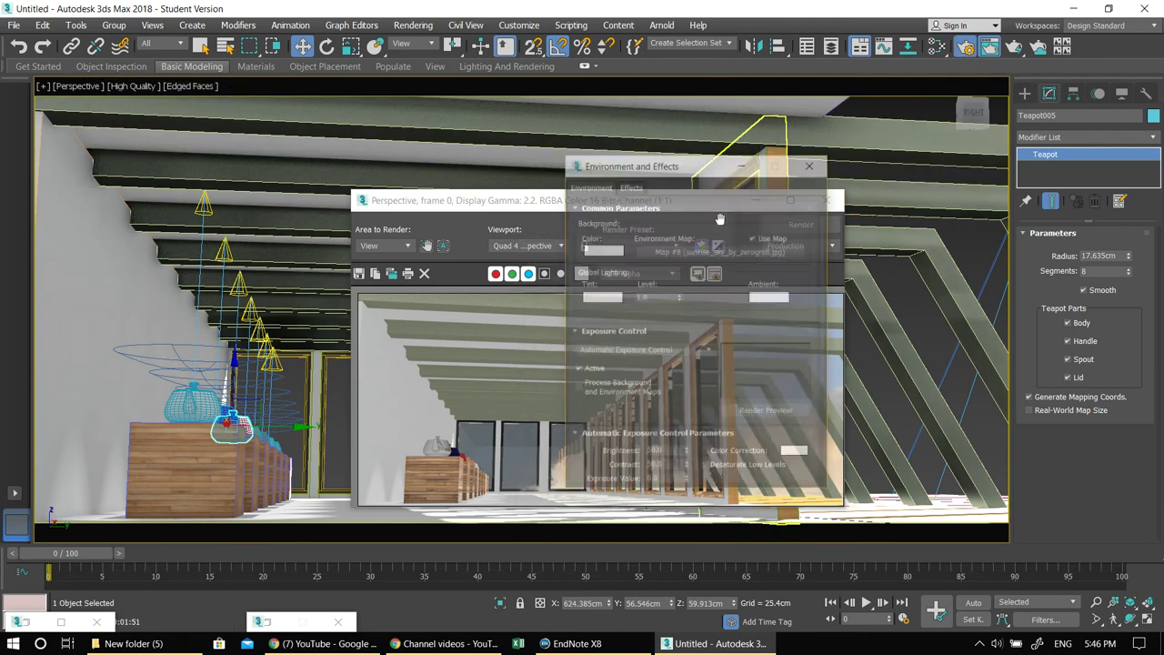
left_click(675, 306)
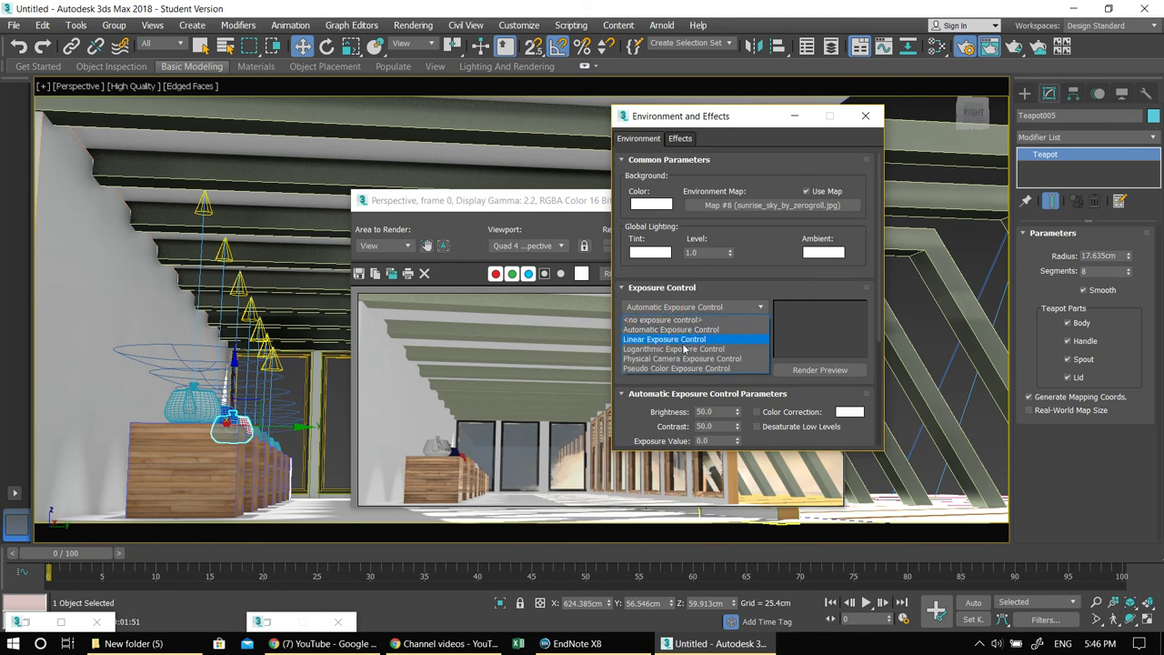
left_click(684, 349)
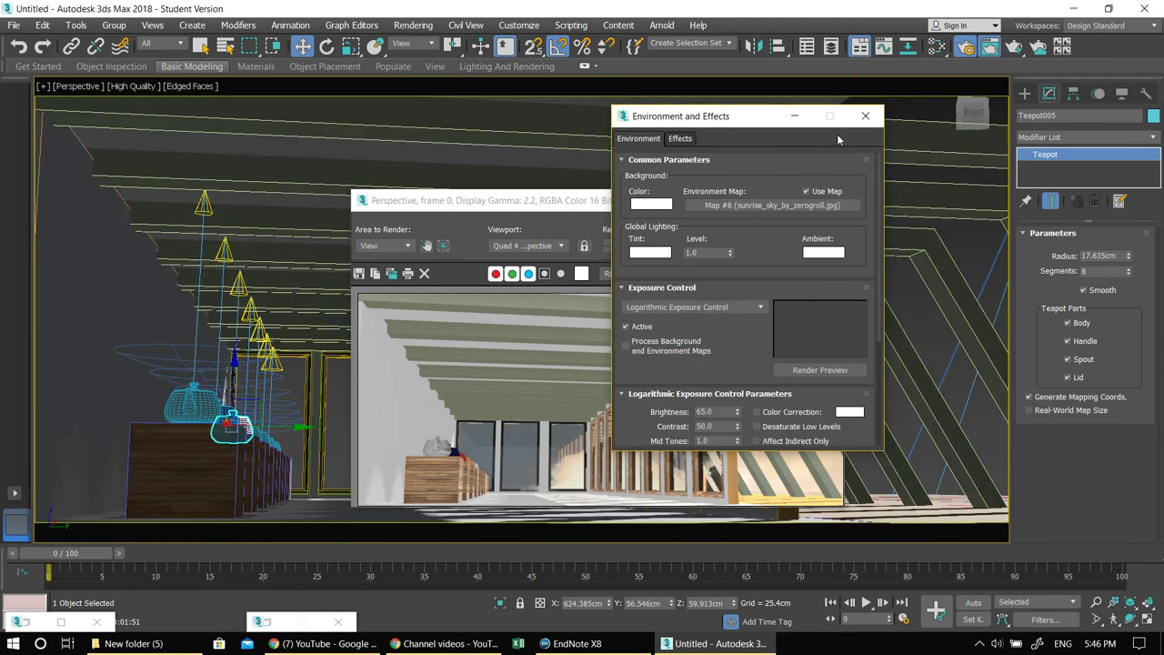
left_click(797, 116)
left_click(793, 227)
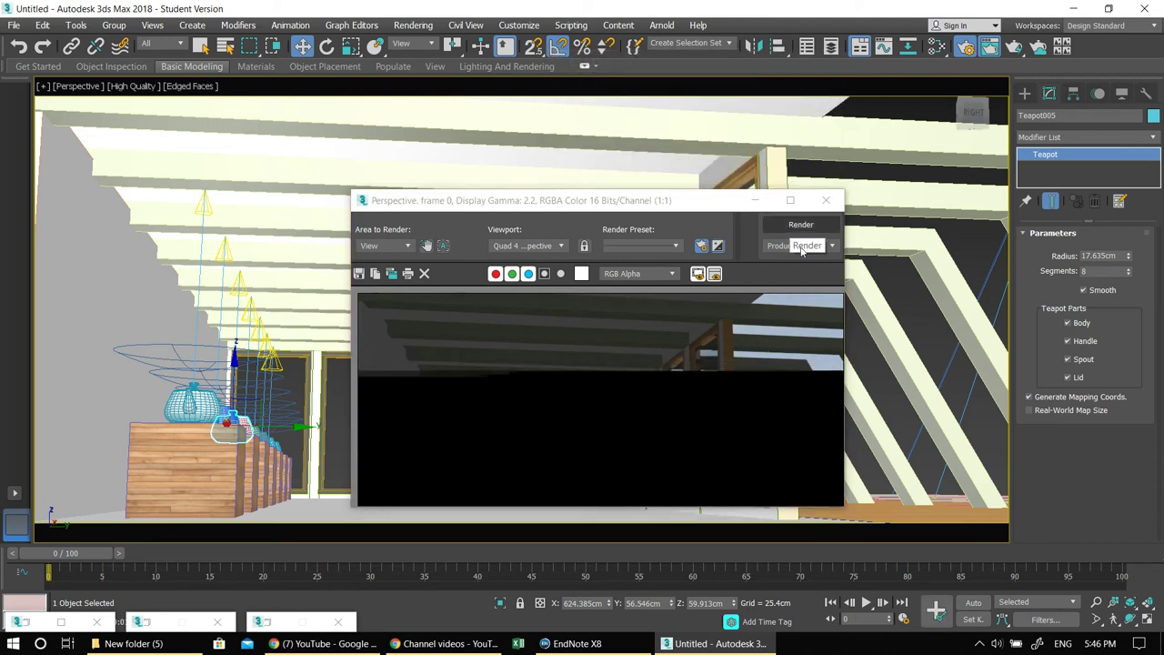
left_click(826, 200)
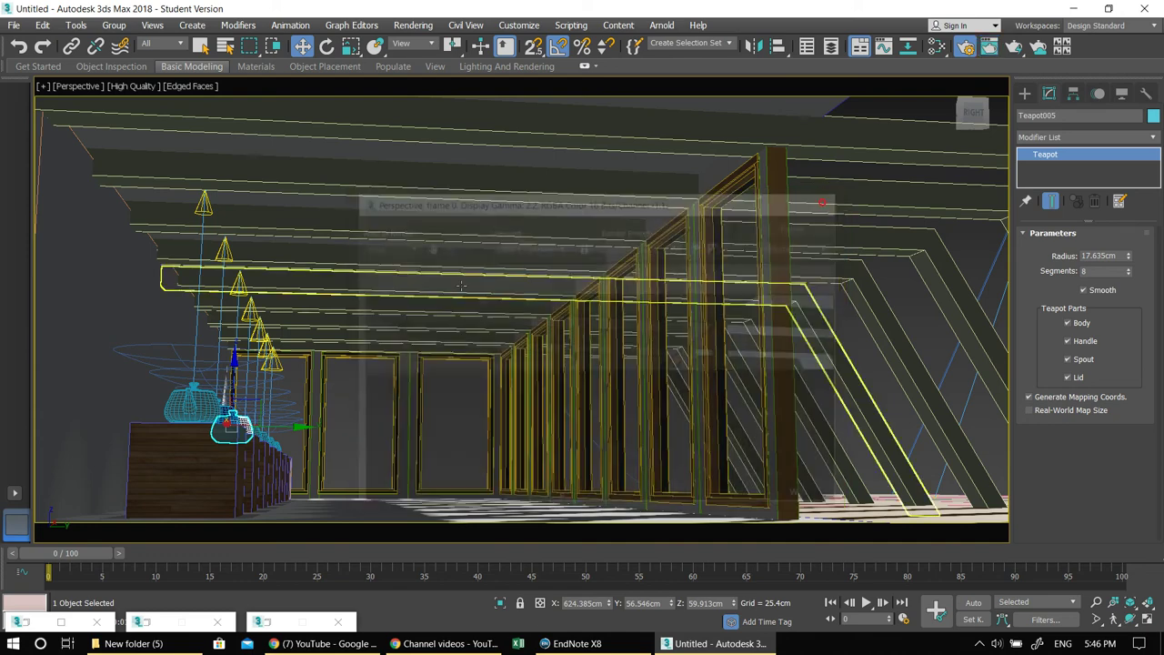
Reframe the gallery to show more of the floor and plinths, then test-render it and cancel the render partway.
scroll(480, 325, "down", 3)
middle_click_drag(481, 325, 563, 316, "alt")
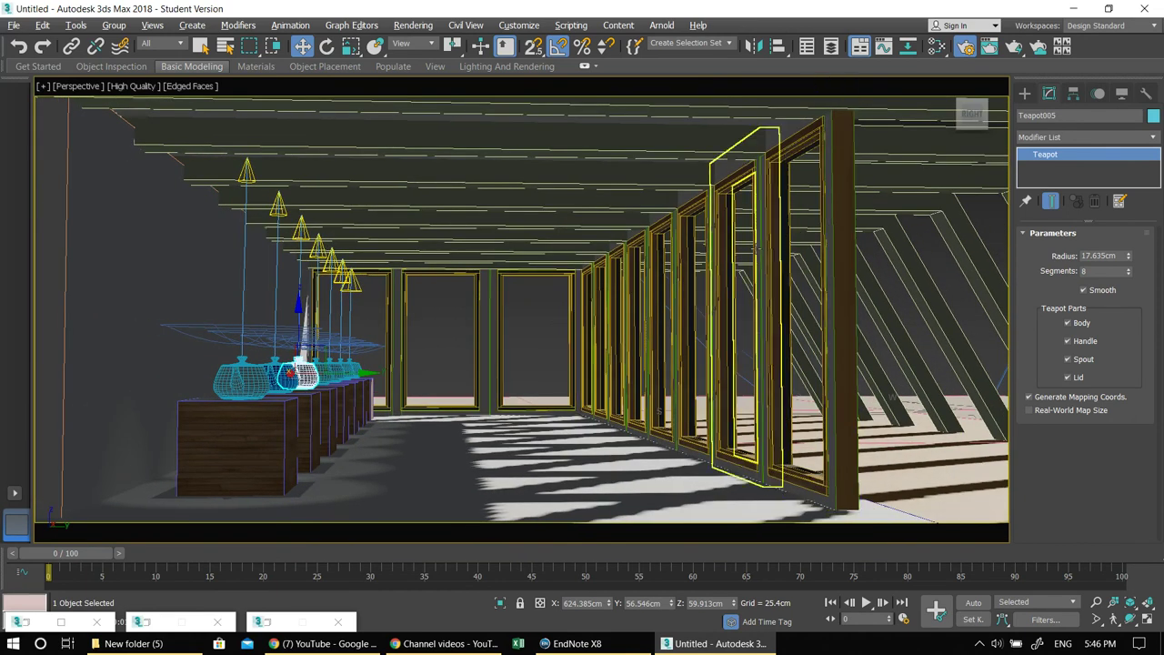
key("shift+q")
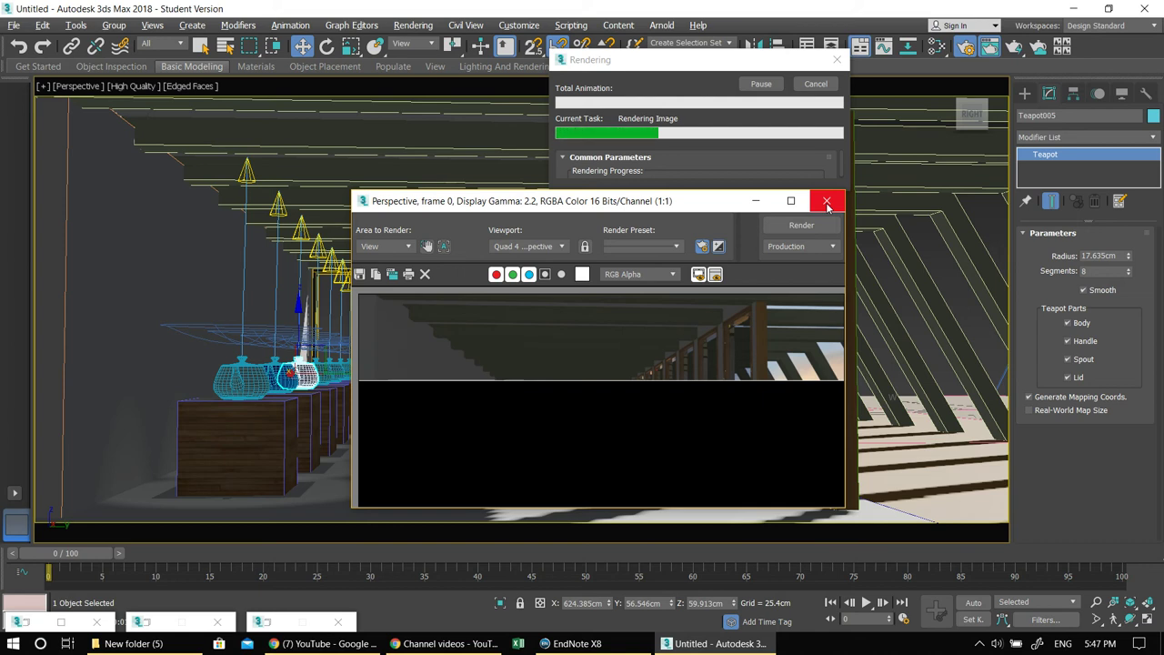
left_click(827, 203)
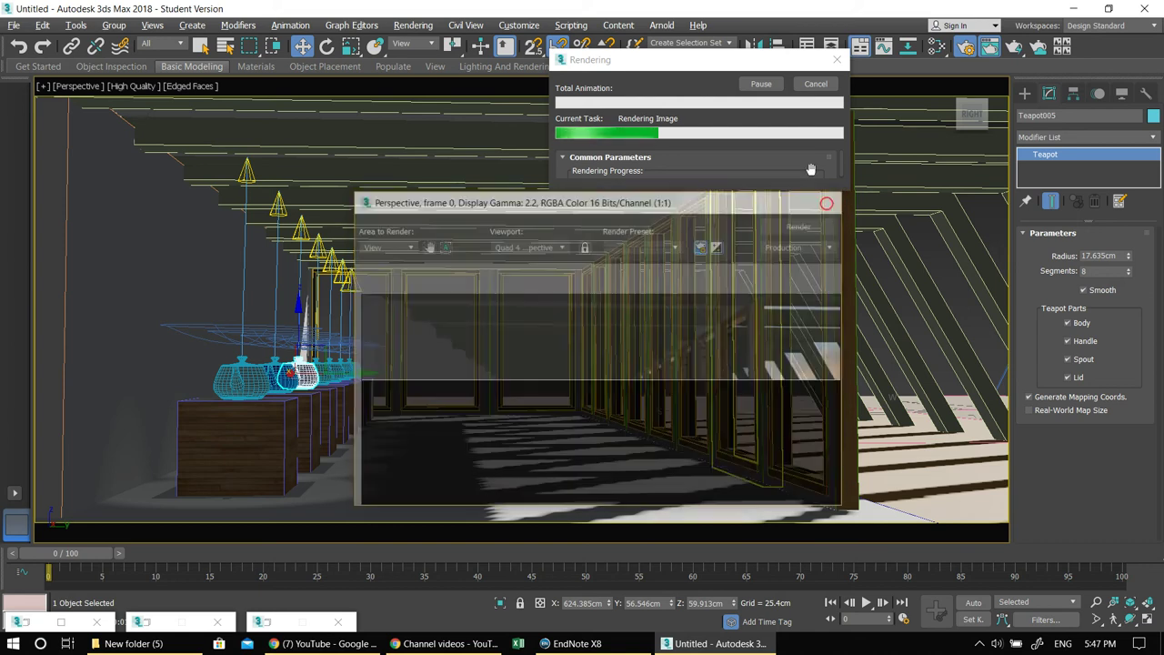
left_click(815, 84)
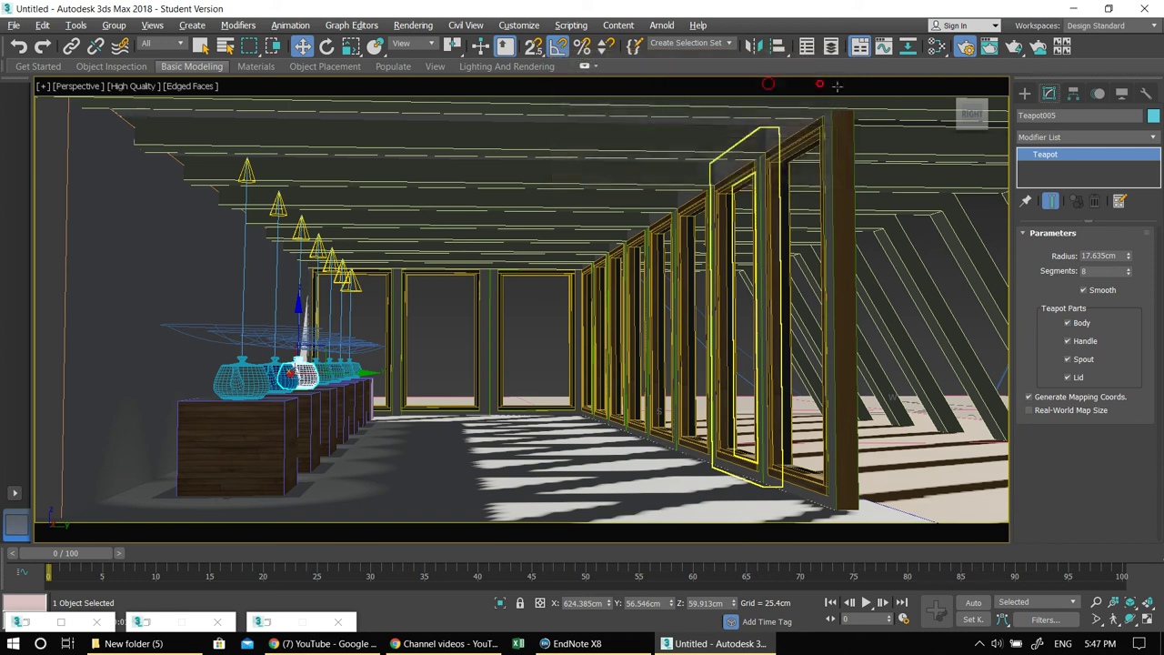
Place an Omni light on the gallery floor between the plinths and the windows and raise it to about 126 cm.
left_click(1025, 92)
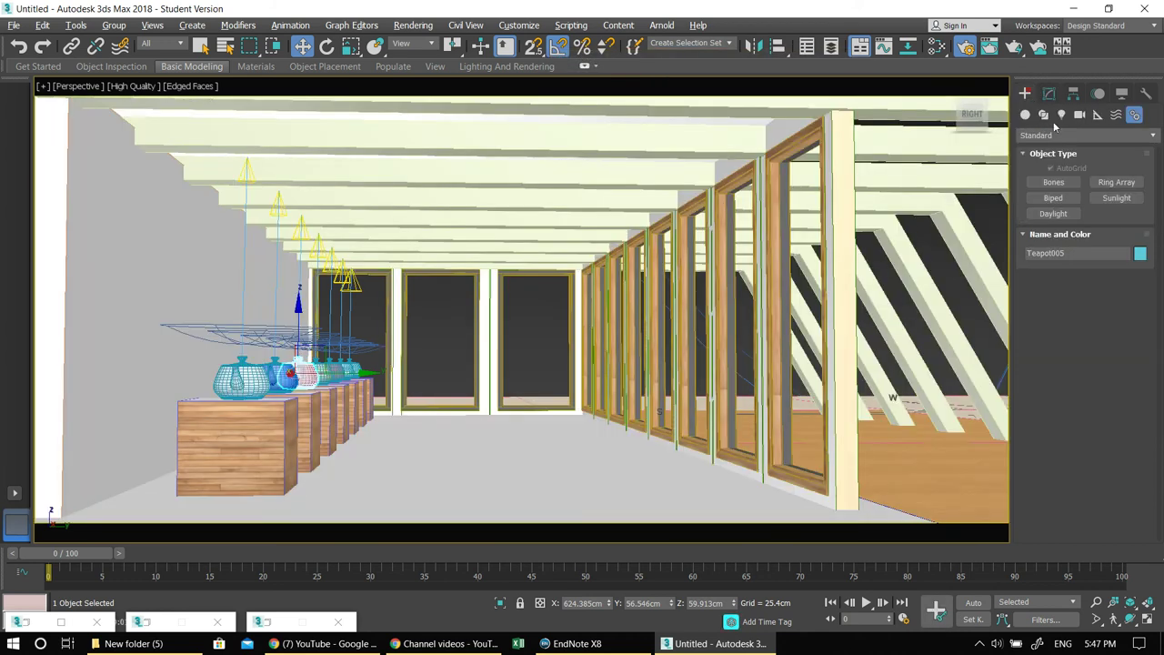
left_click(1062, 113)
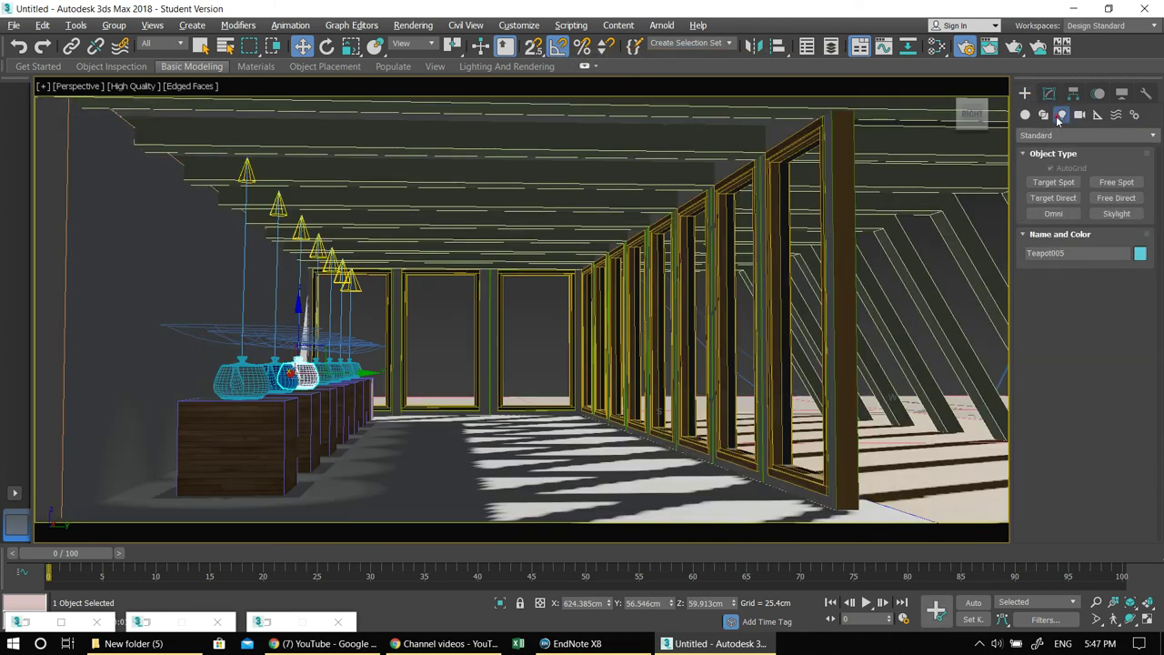
left_click(1053, 213)
left_click(484, 448)
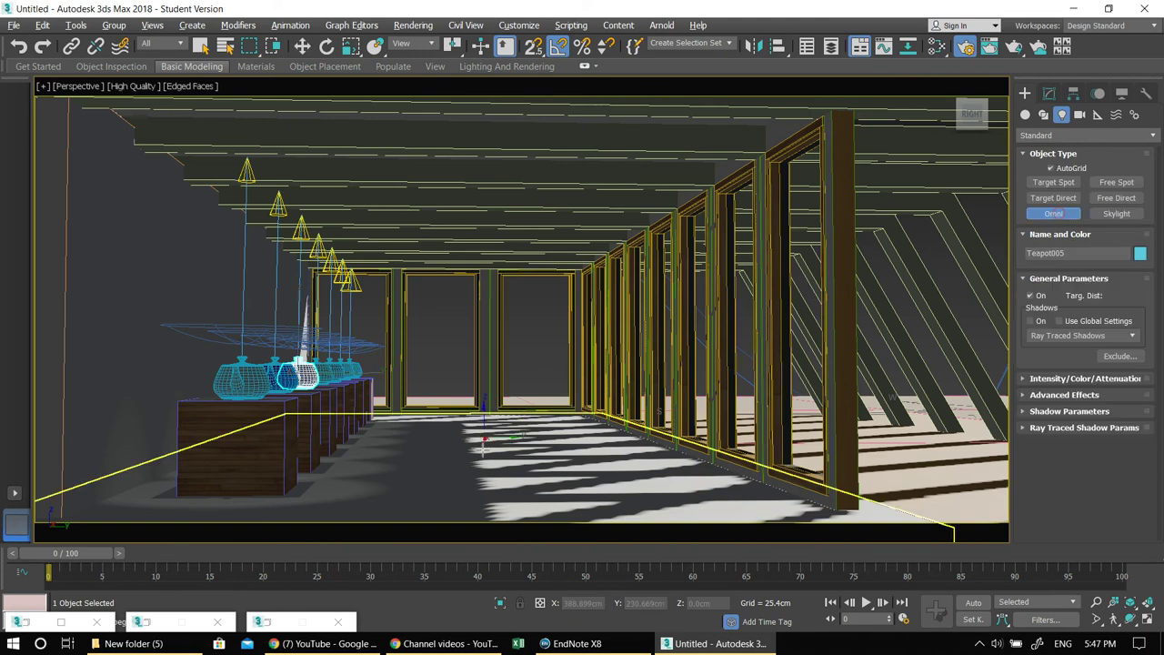
key("w")
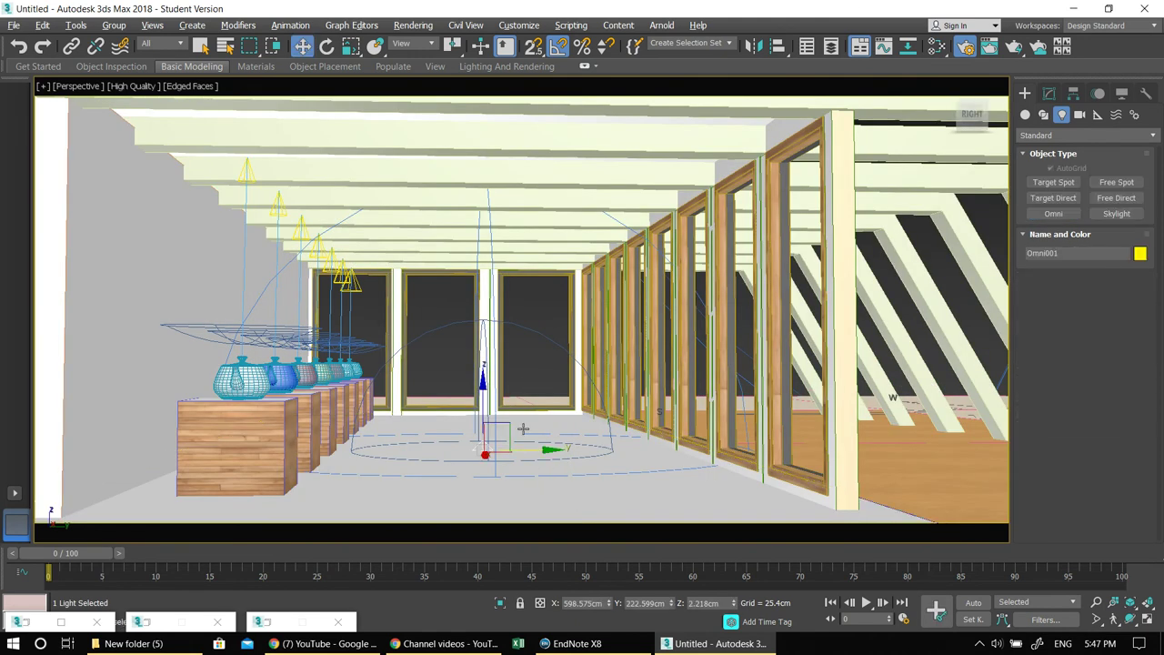
left_click_drag(492, 384, 492, 251)
Turn on shadows for the interior Omni light, keeping the Ray Traced Shadows type.
left_click(1049, 93)
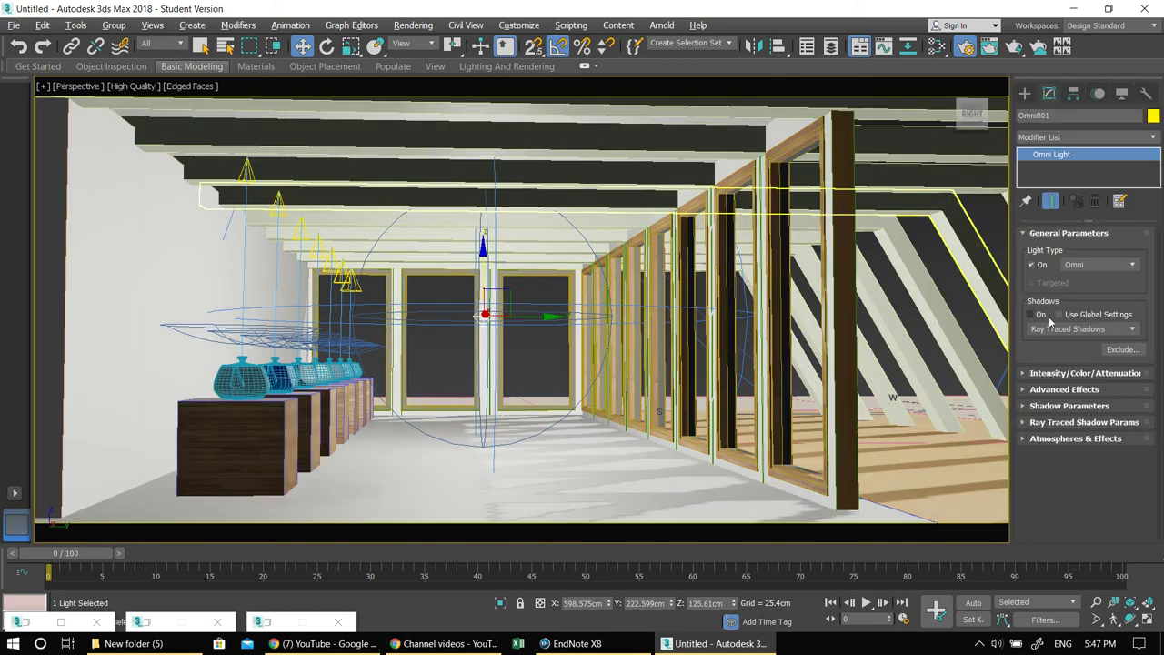
left_click(1081, 331)
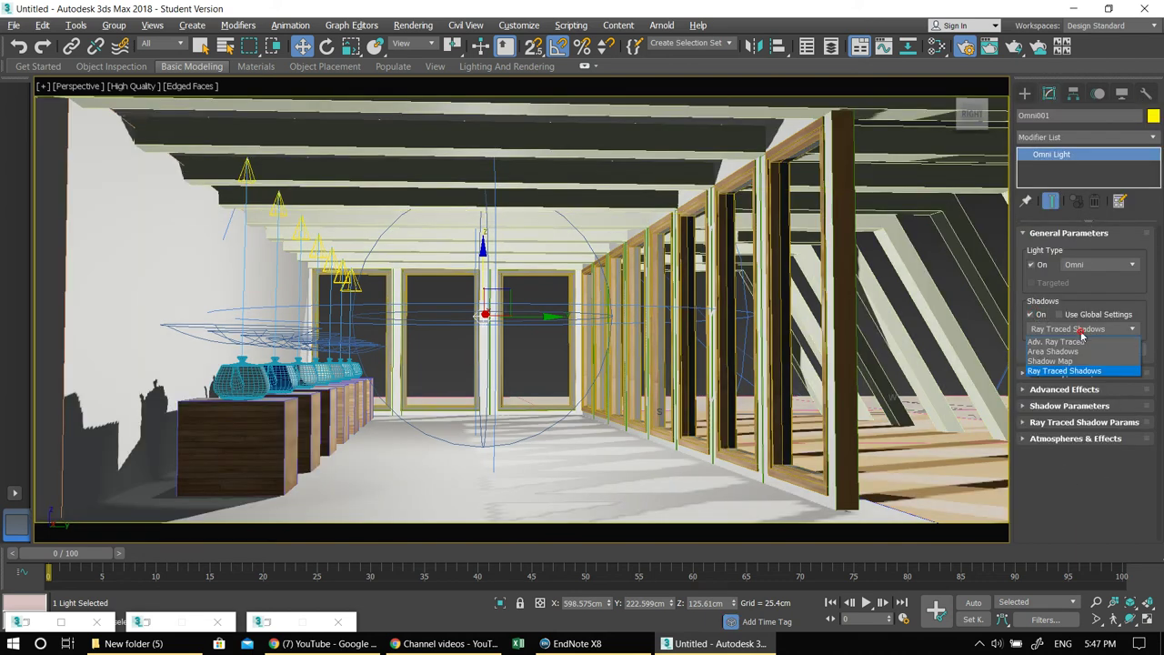
left_click(1075, 328)
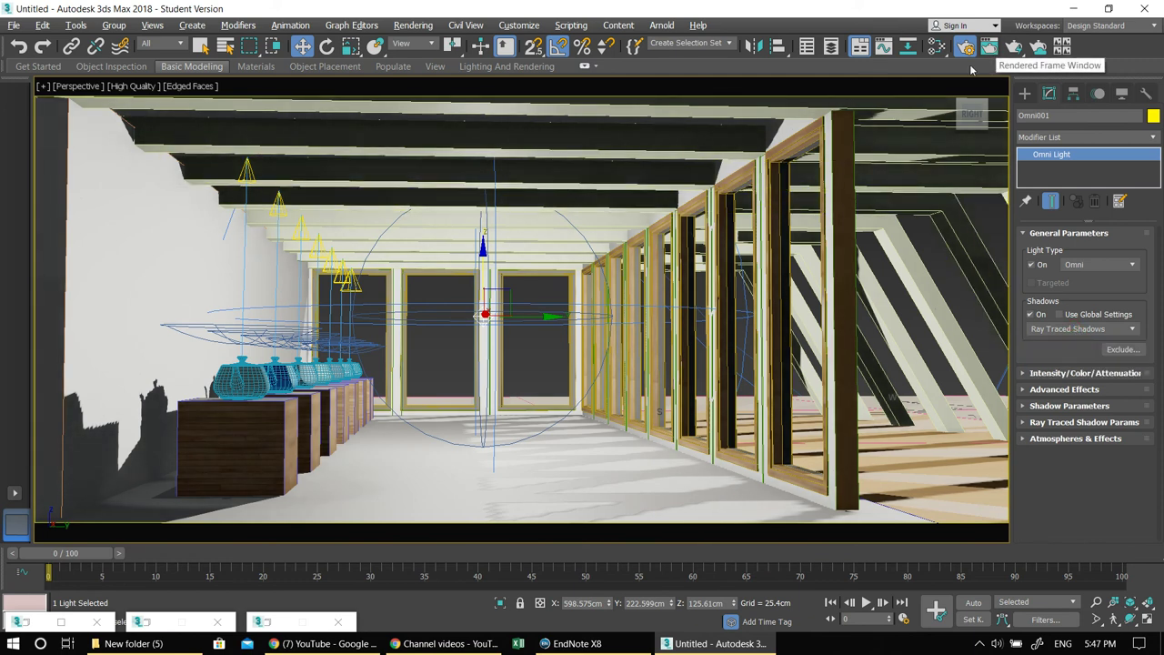
Test-render the perspective view with the Omni light's shadows, stopping partway and closing the rendered frame.
key("shift+q")
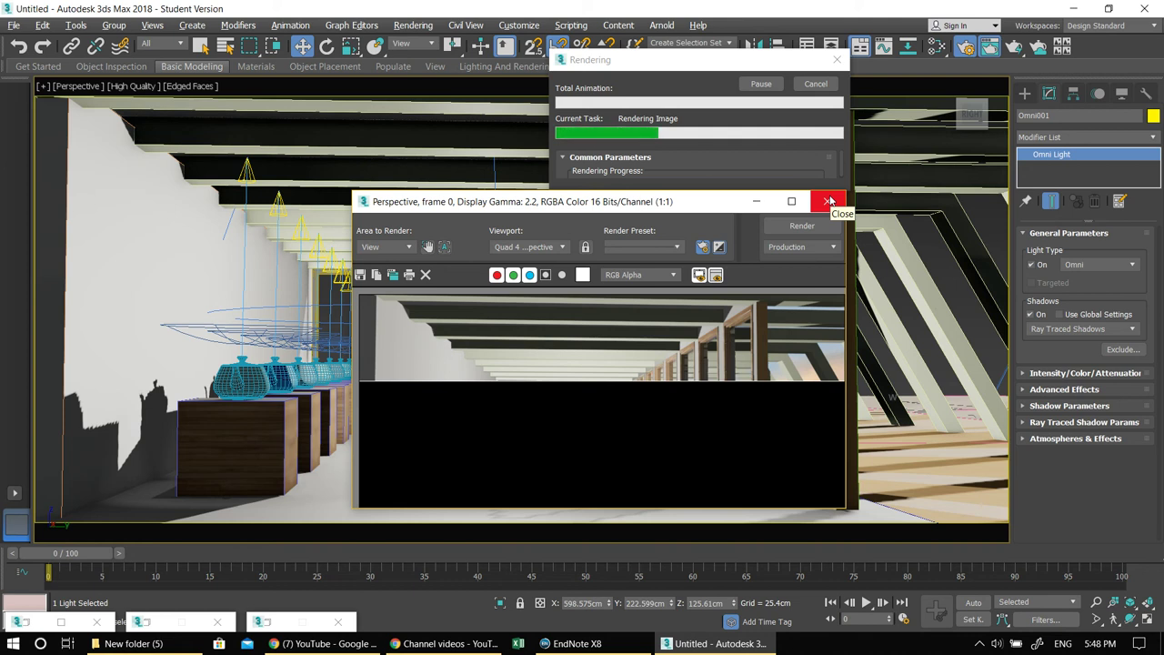
left_click(765, 84)
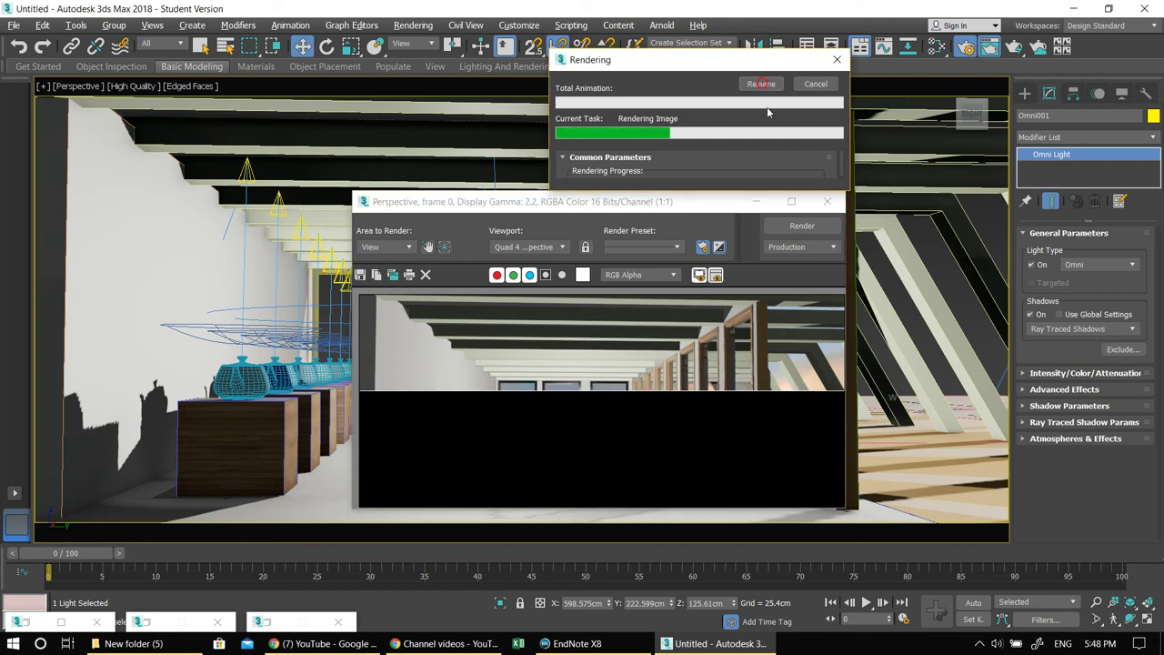
left_click(817, 208)
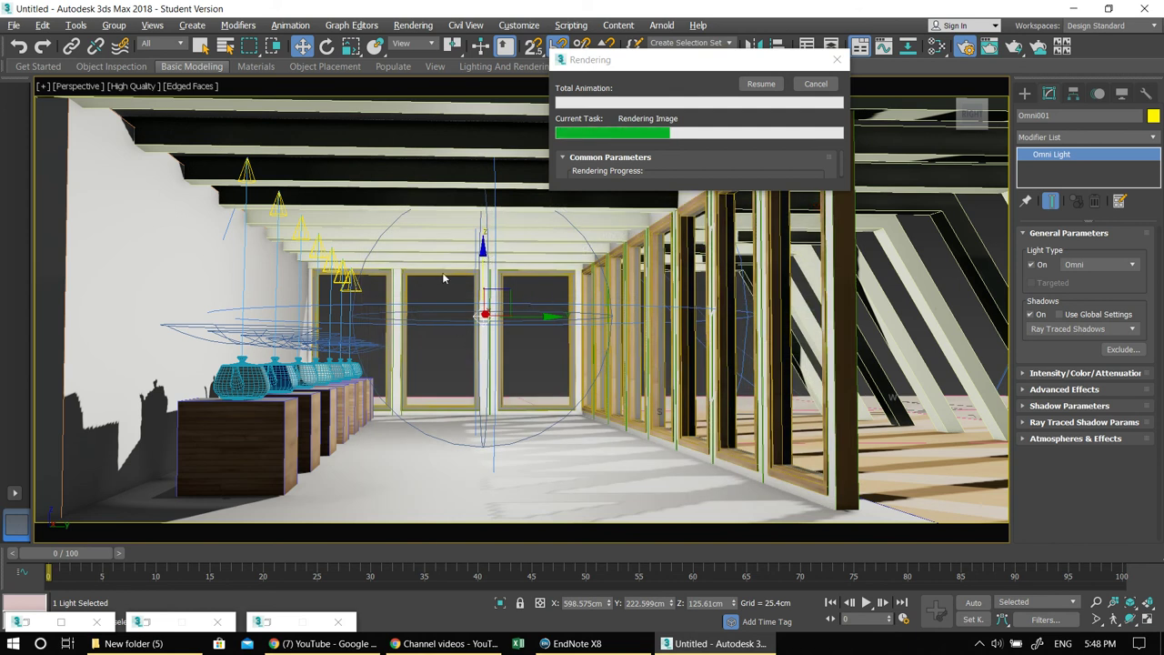
left_click(765, 84)
Create a GeoSphere of about 74 cm radius in the top view, centred on the Omni light.
key("alt+w")
right_click(376, 408)
key("alt+w")
key("alt+w")
right_click(346, 223)
key("alt+w")
middle_click_drag(571, 281, 450, 233)
scroll(521, 240, "down", 7)
middle_click_drag(939, 188, 729, 322)
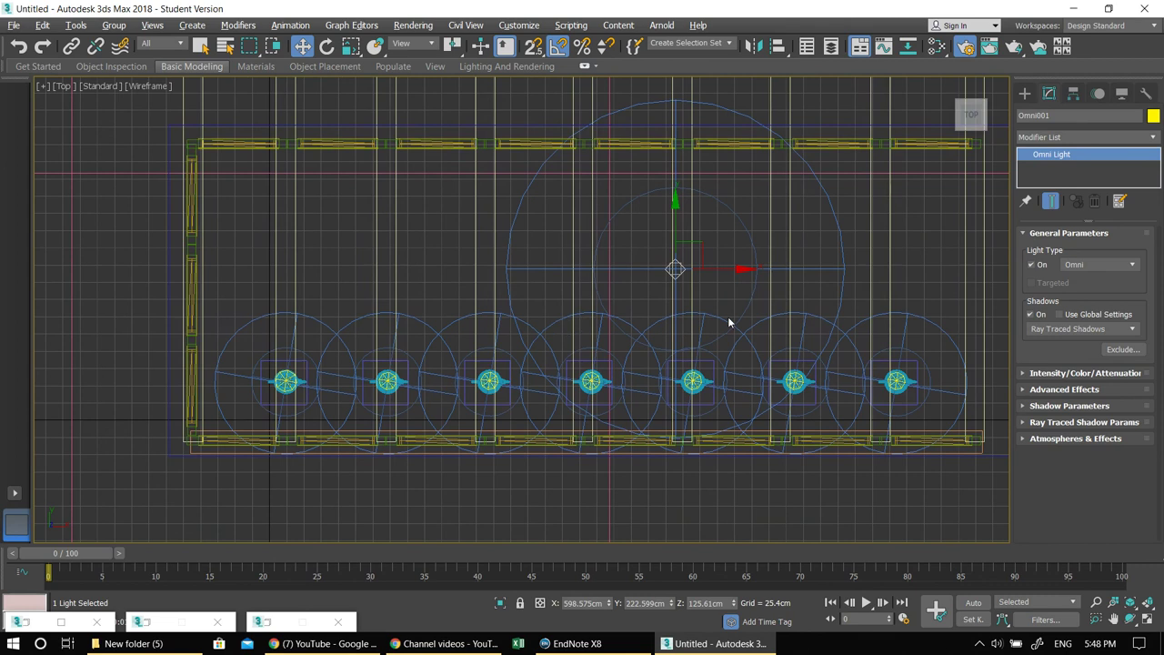
scroll(678, 235, "up", 4)
left_click(1027, 94)
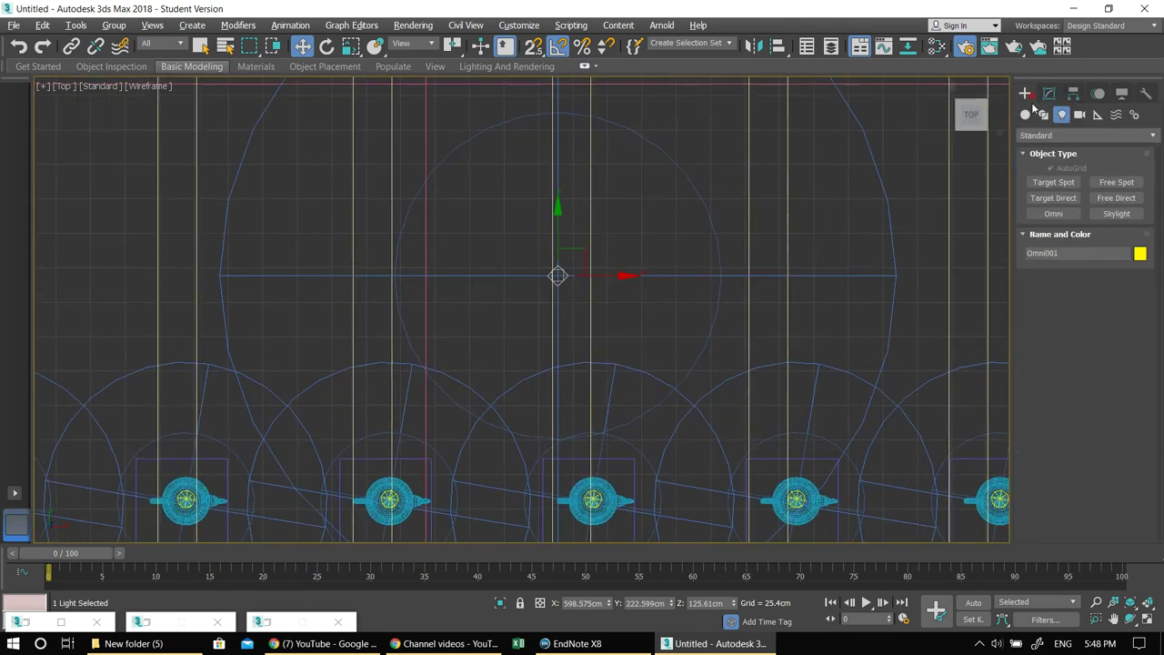
left_click(1025, 114)
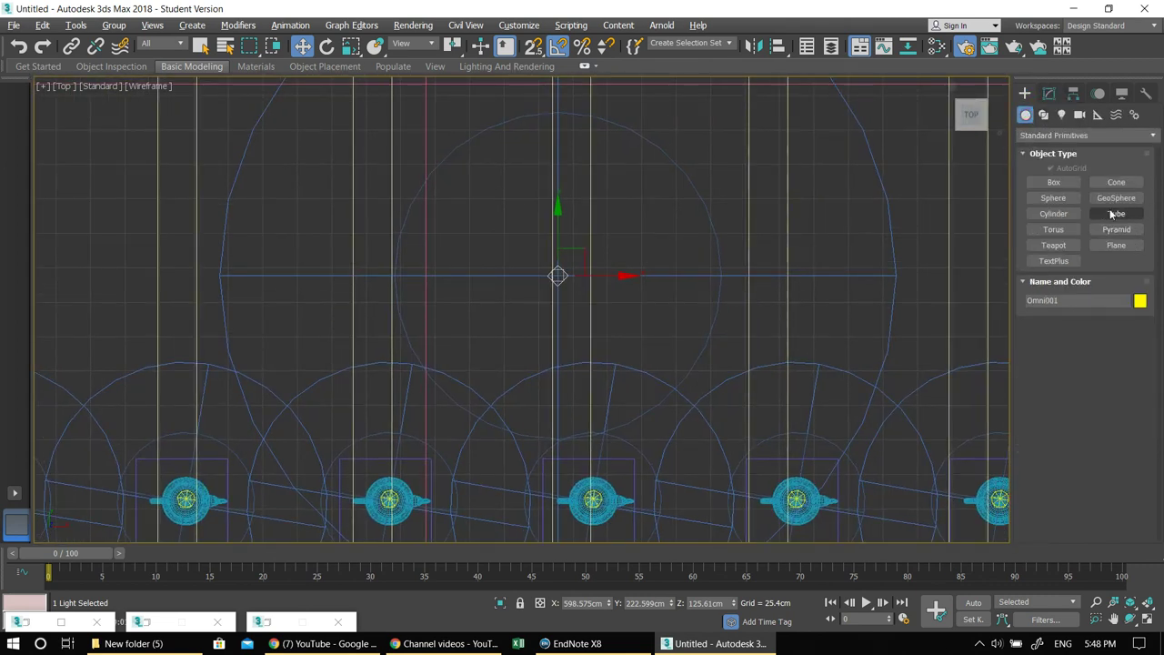
left_click(1117, 198)
left_click_drag(557, 275, 623, 354)
right_click(623, 232)
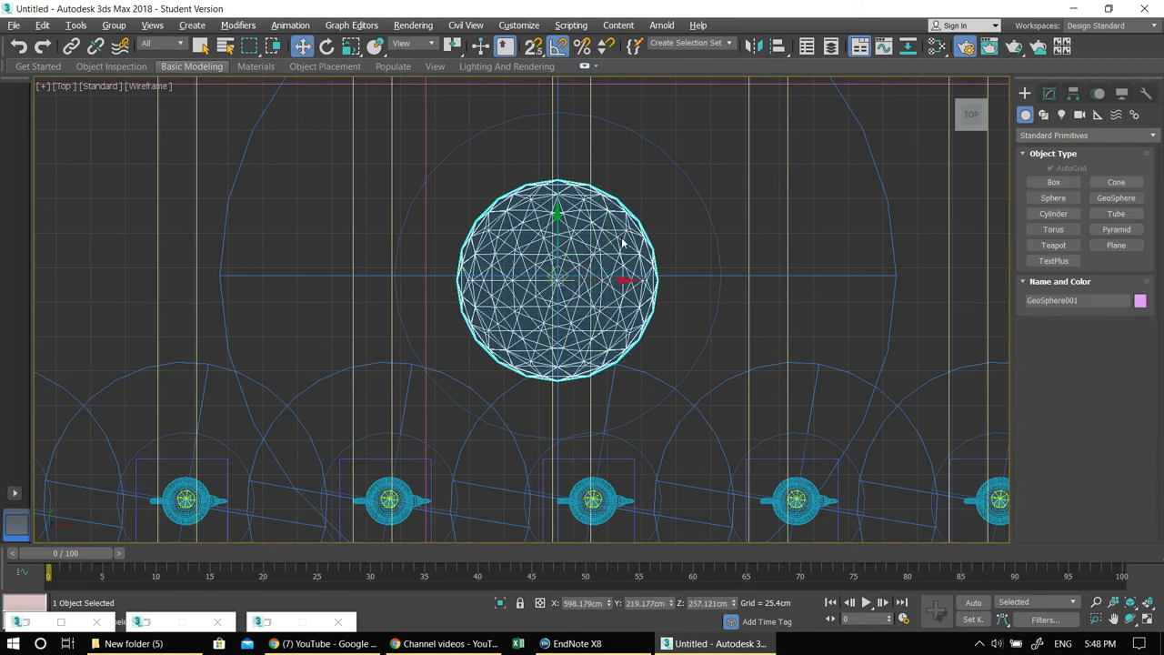
right_click(624, 242)
Reduce the GeoSphere to 2 segments and convert it to an Editable Poly.
left_click(1051, 108)
left_click(1049, 93)
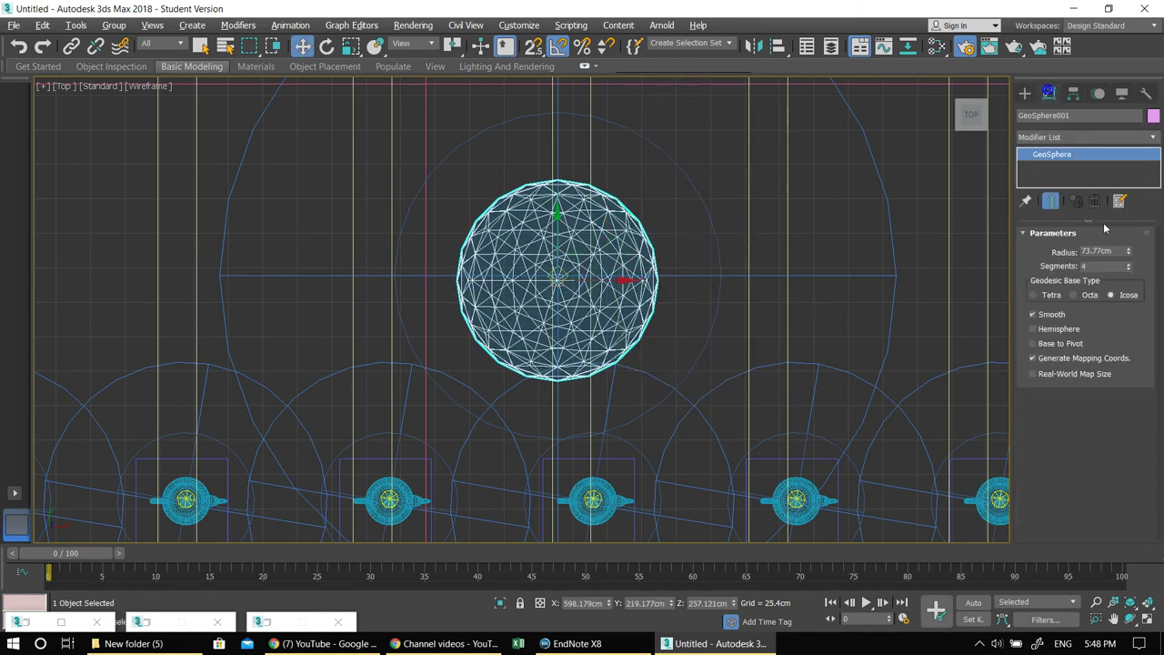
left_click(1129, 269)
right_click(616, 233)
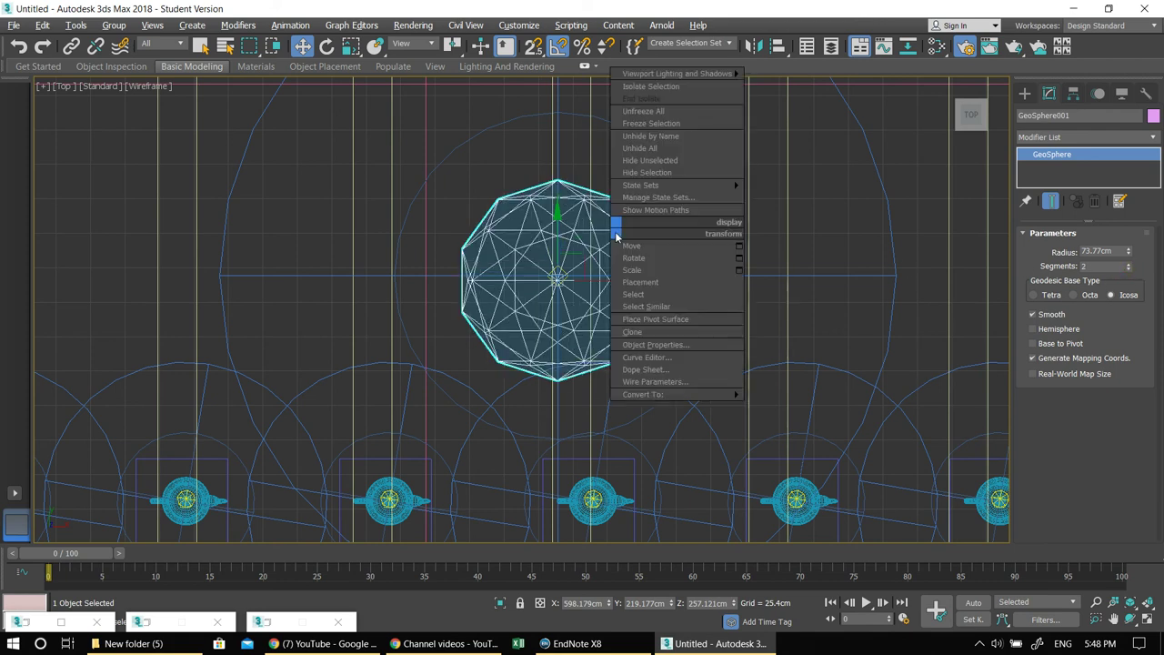
mouse_move(721, 394)
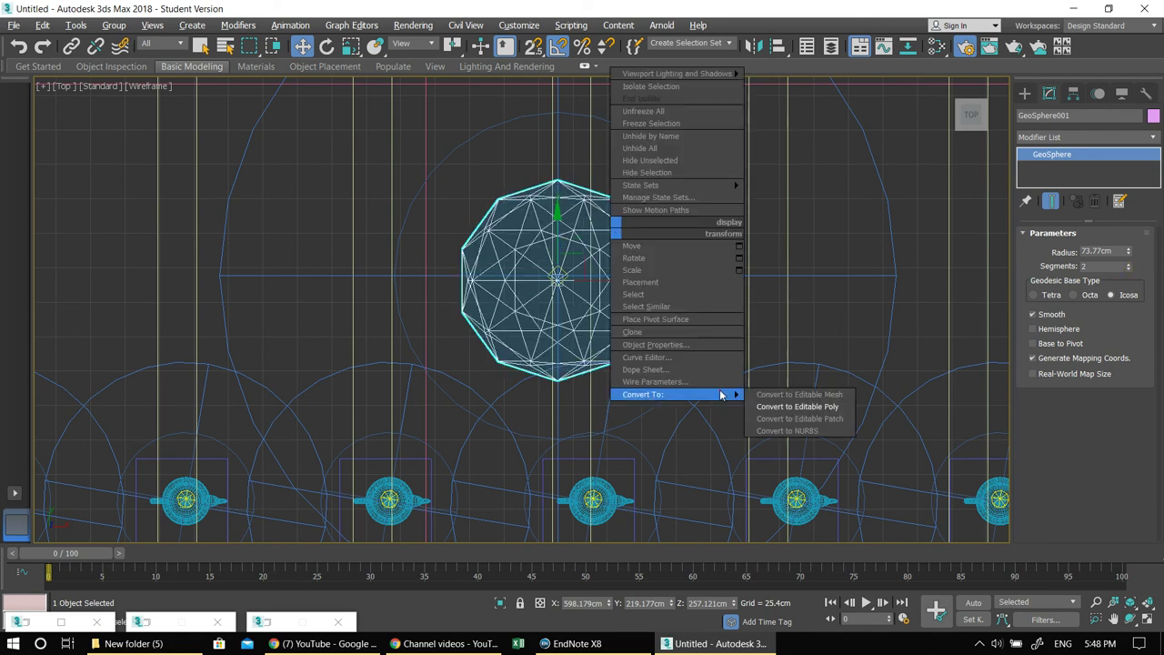
left_click(812, 407)
Inset all the sphere's polygons individually by 3.064 cm and delete the inner faces, leaving an open triangular frame.
left_click(1098, 251)
left_click_drag(759, 487, 771, 487)
key("alt+w")
right_click(797, 440)
key("alt+w")
scroll(582, 259, "up", 5)
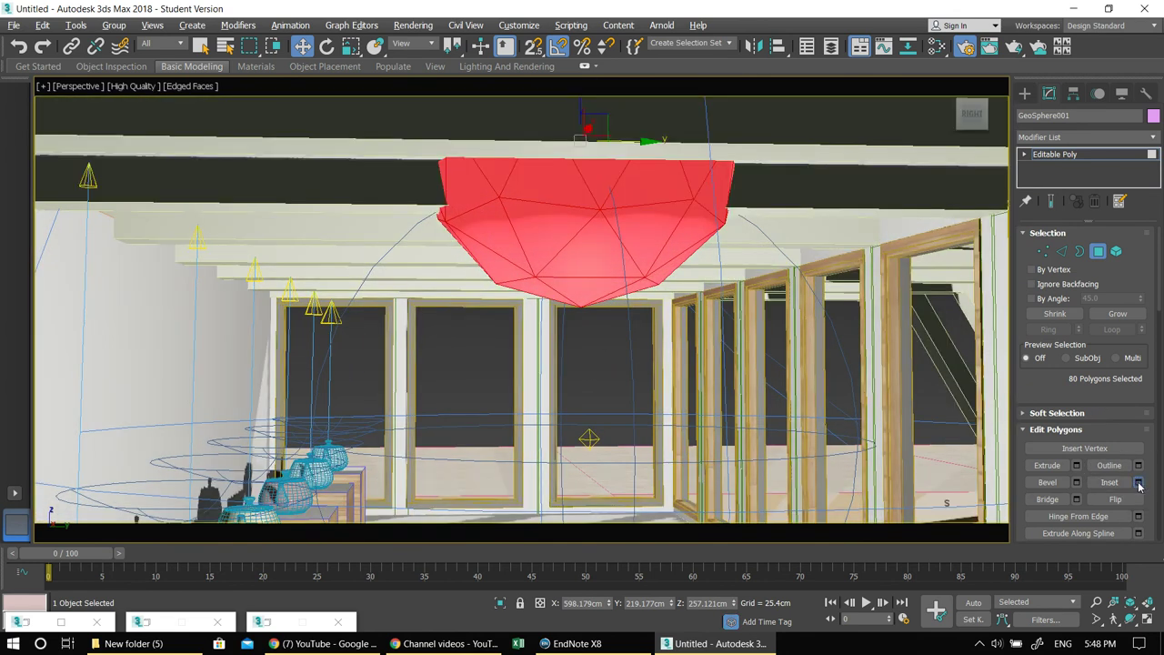
left_click(1139, 483)
left_click(549, 318)
left_click(559, 338)
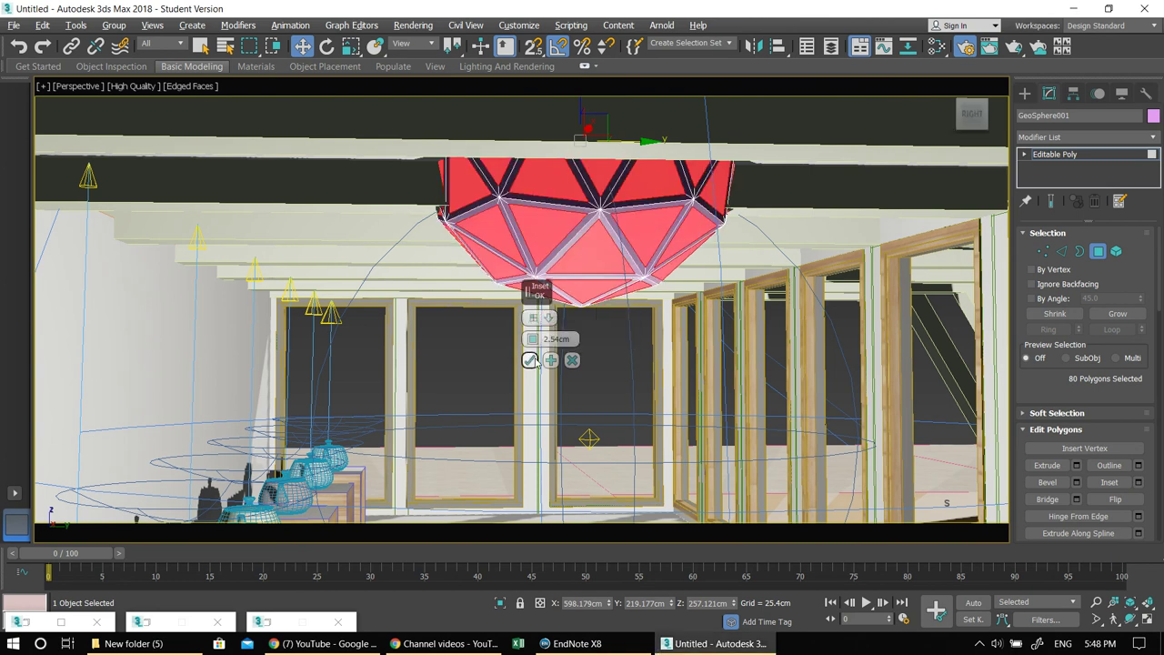
left_click_drag(533, 338, 533, 339)
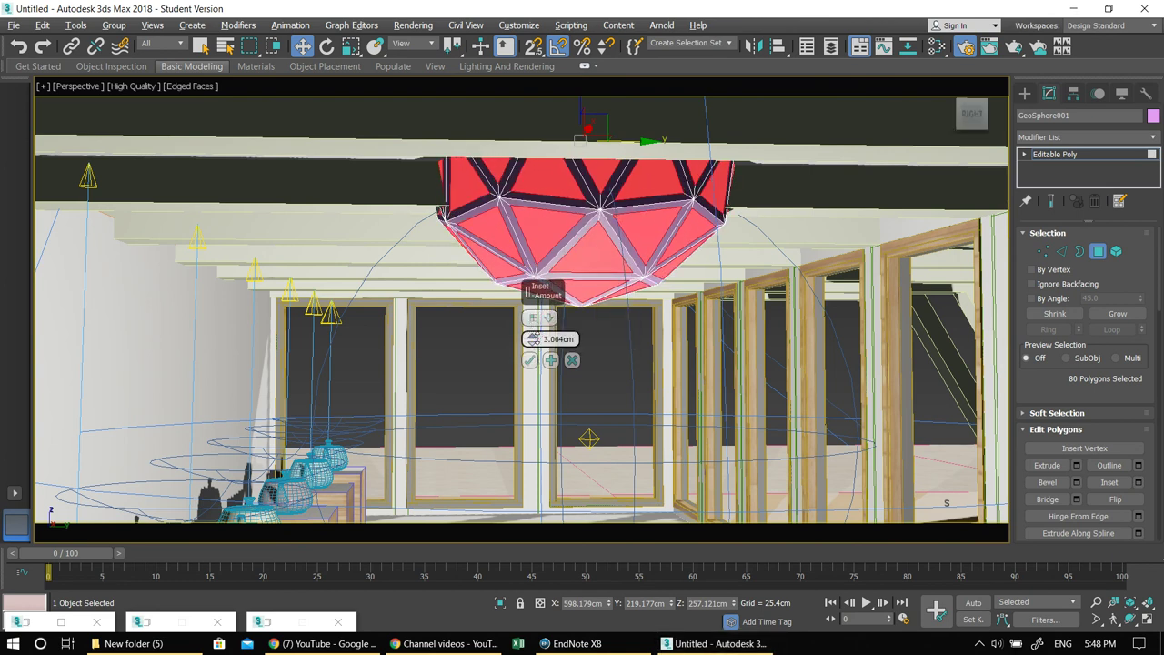
left_click(529, 360)
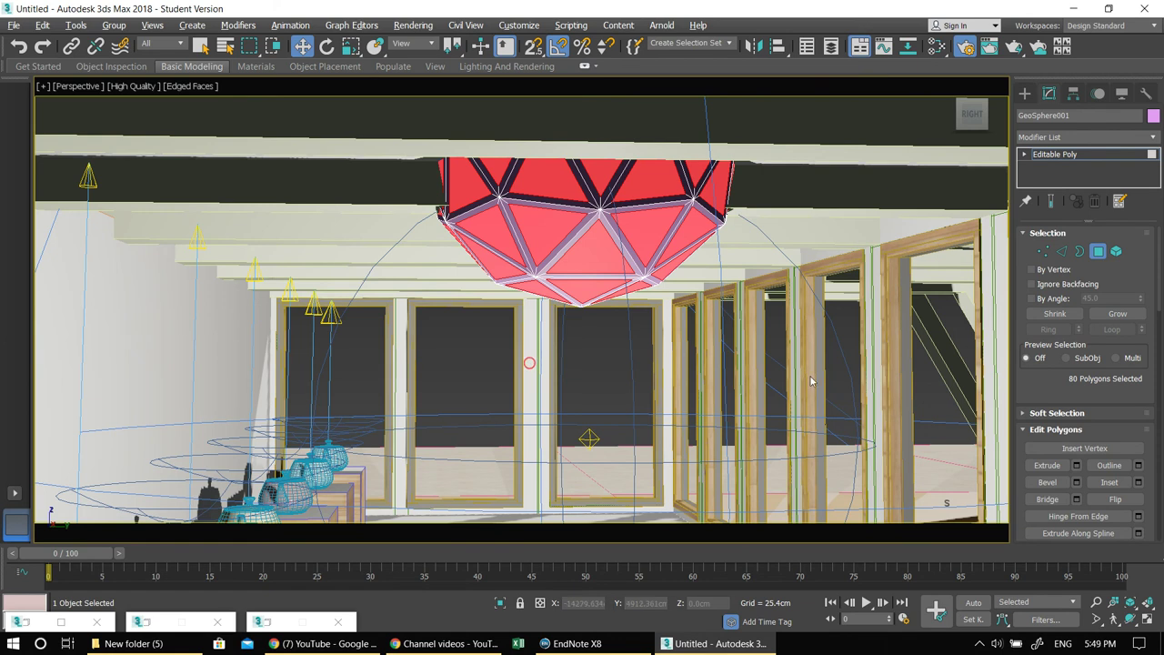
middle_click_drag(738, 383, 698, 391)
key("Delete")
Lower the sphere frame about 106 cm in the left view so it hangs below the roof beams around the Omni light.
middle_click_drag(576, 302, 584, 351)
key("alt+w")
left_click(452, 386)
key("alt+w")
middle_click_drag(395, 340, 402, 340)
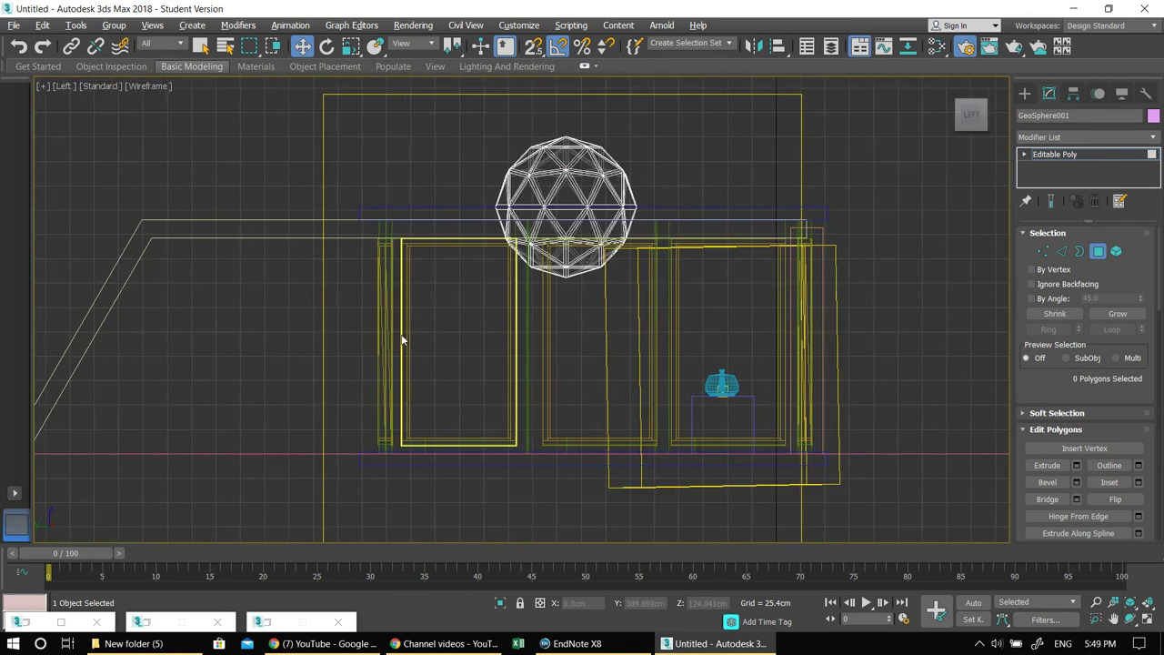
scroll(553, 308, "up", 3)
scroll(574, 286, "down", 5)
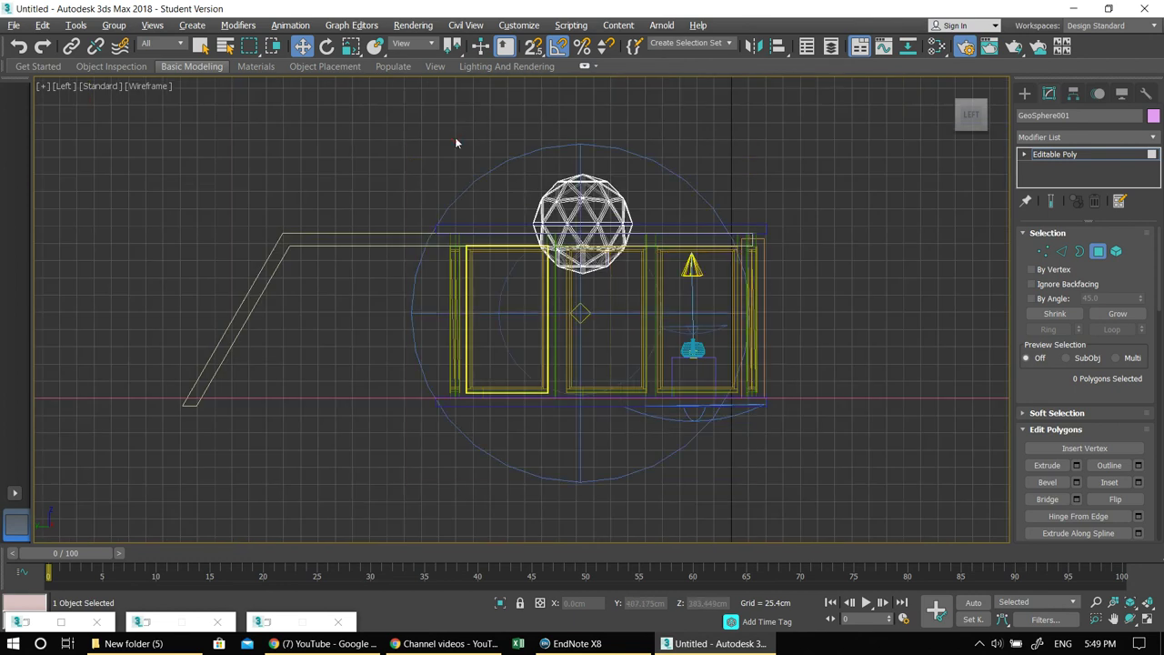
left_click(1026, 94)
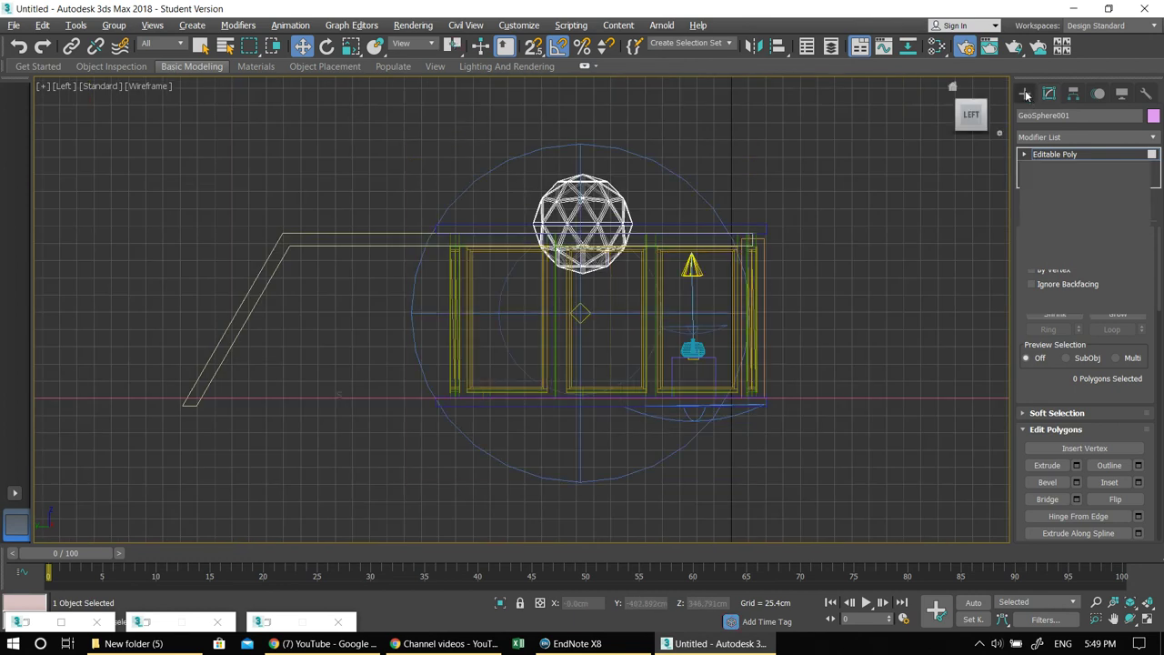
middle_click_drag(628, 171, 641, 178)
scroll(596, 317, "up", 4)
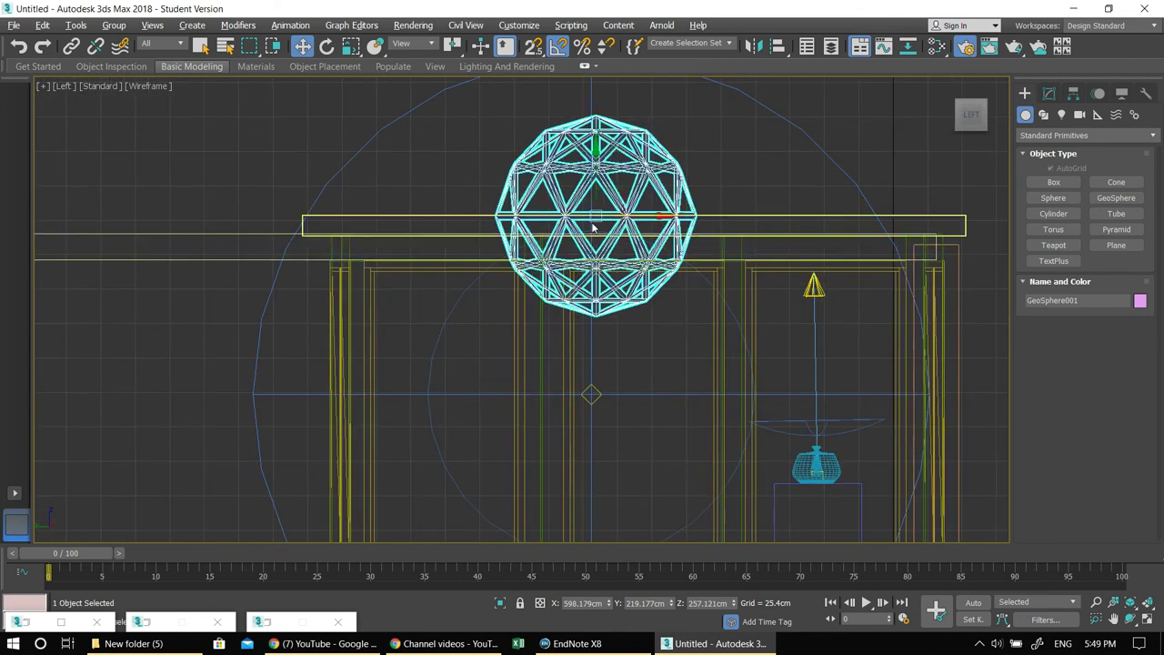
left_click_drag(595, 151, 576, 361)
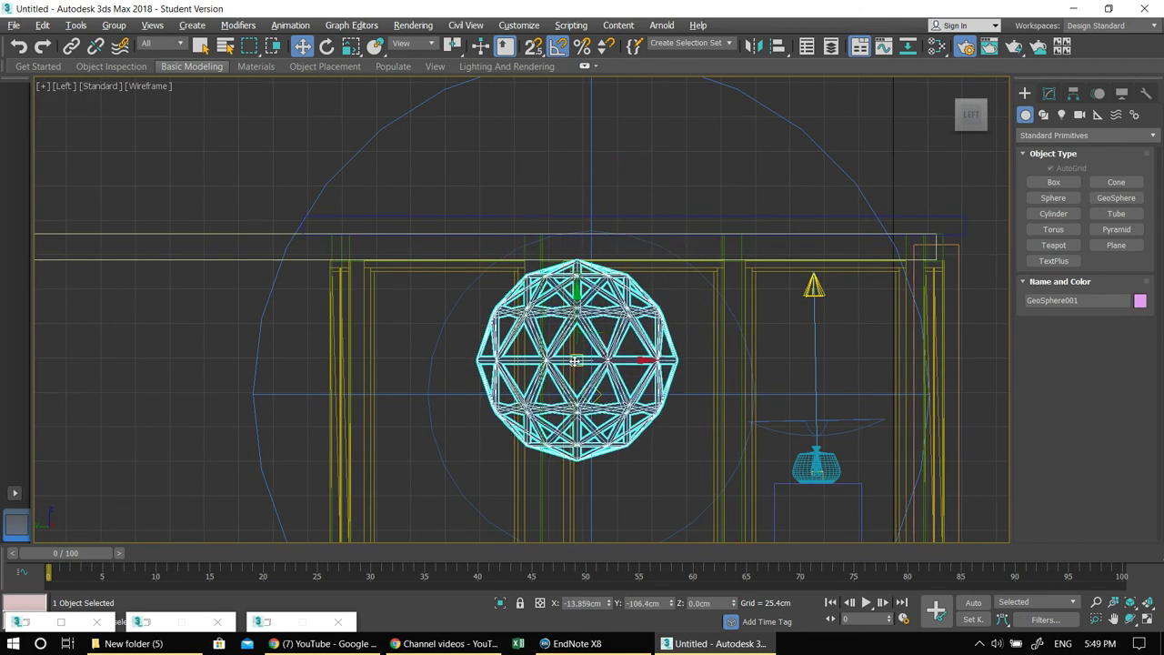
Move the Omni light to the centre of the sphere frame, at a height of about 153 cm, and check it from above.
scroll(598, 391, "up", 5)
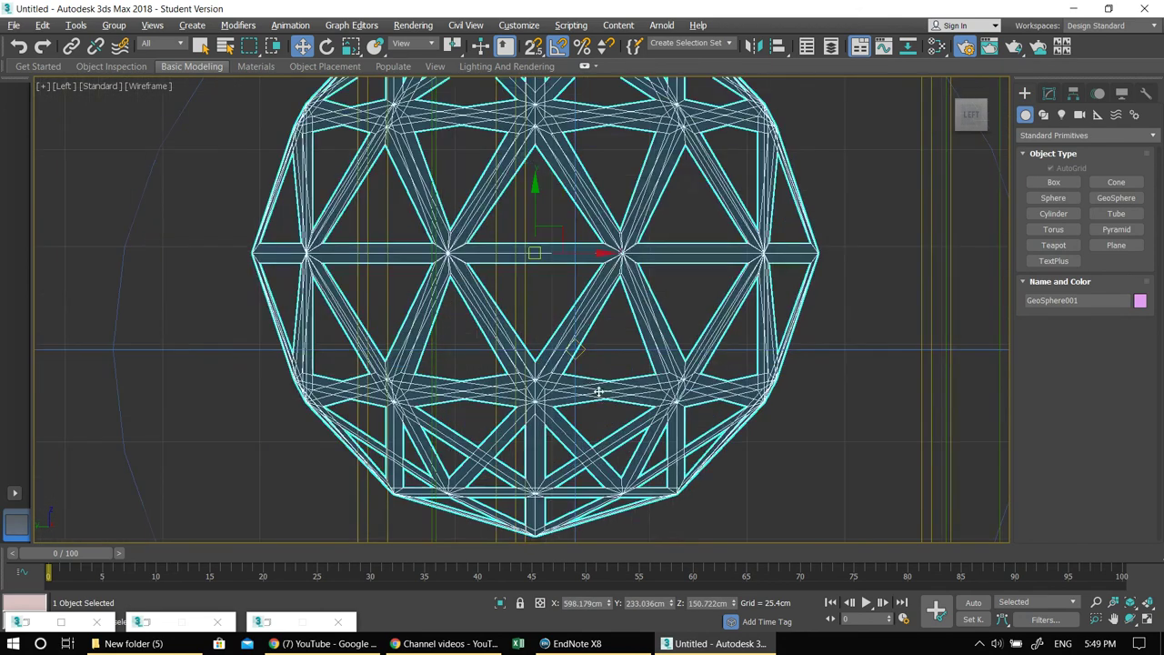
left_click(579, 350)
left_click_drag(578, 350, 519, 246)
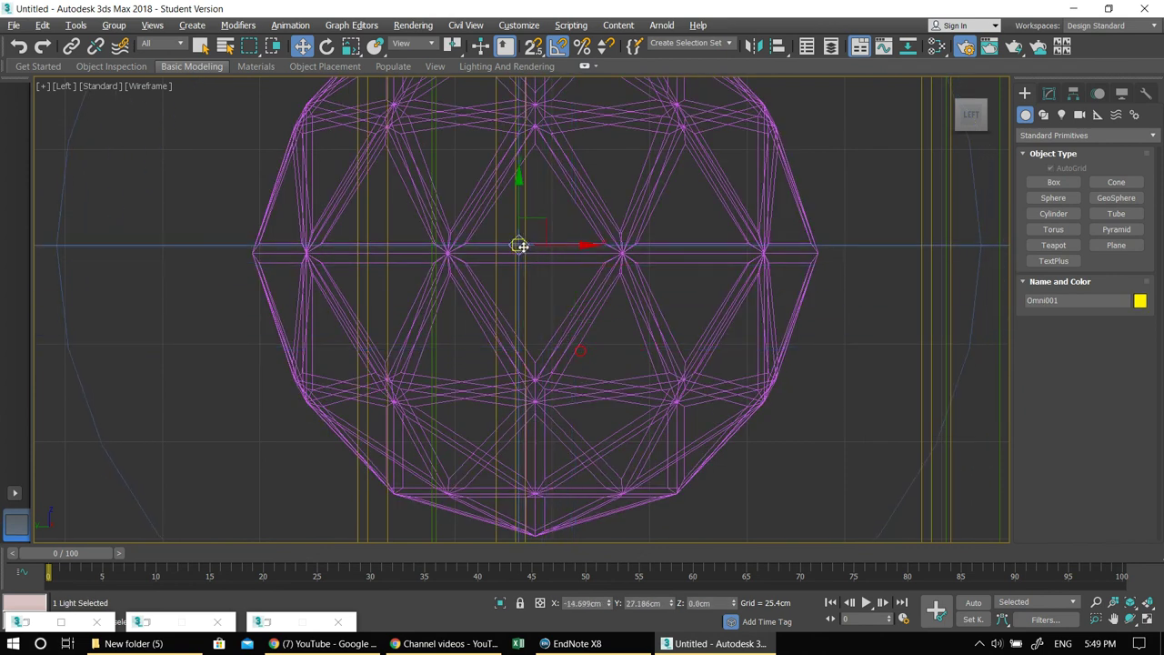
key("alt+w")
right_click(376, 205)
key("alt+w")
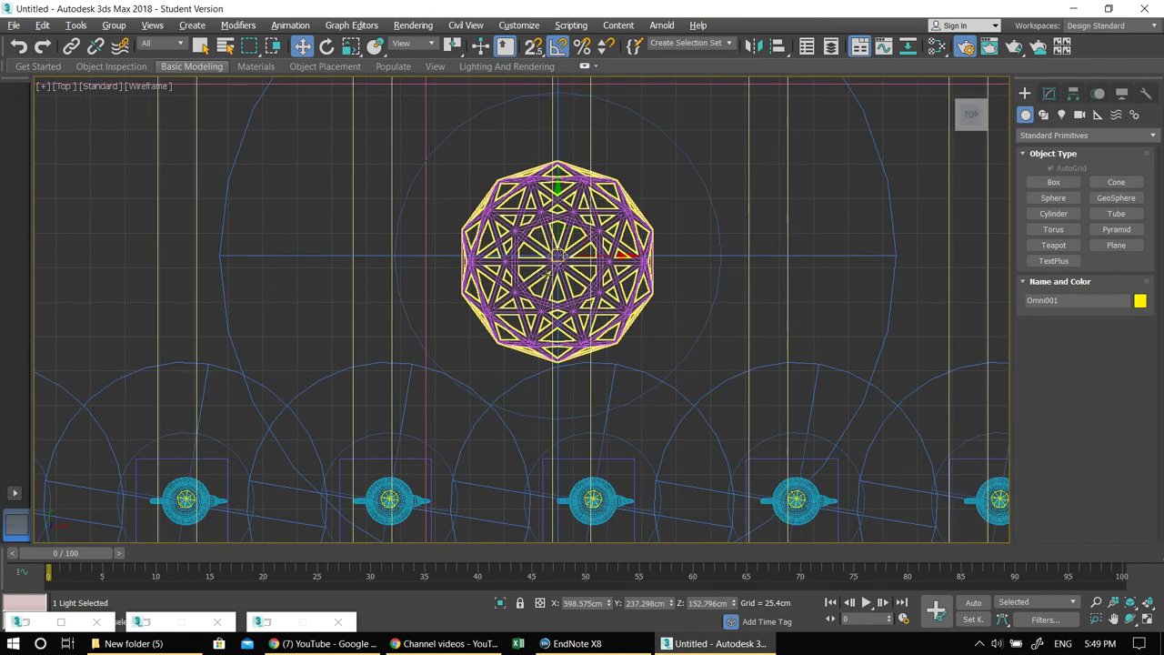
Frame the whole gallery with the hanging sphere in the perspective view, then test-render it and cancel partway.
middle_click_drag(546, 271, 695, 342)
key("alt+w")
right_click(819, 453)
key("alt+w")
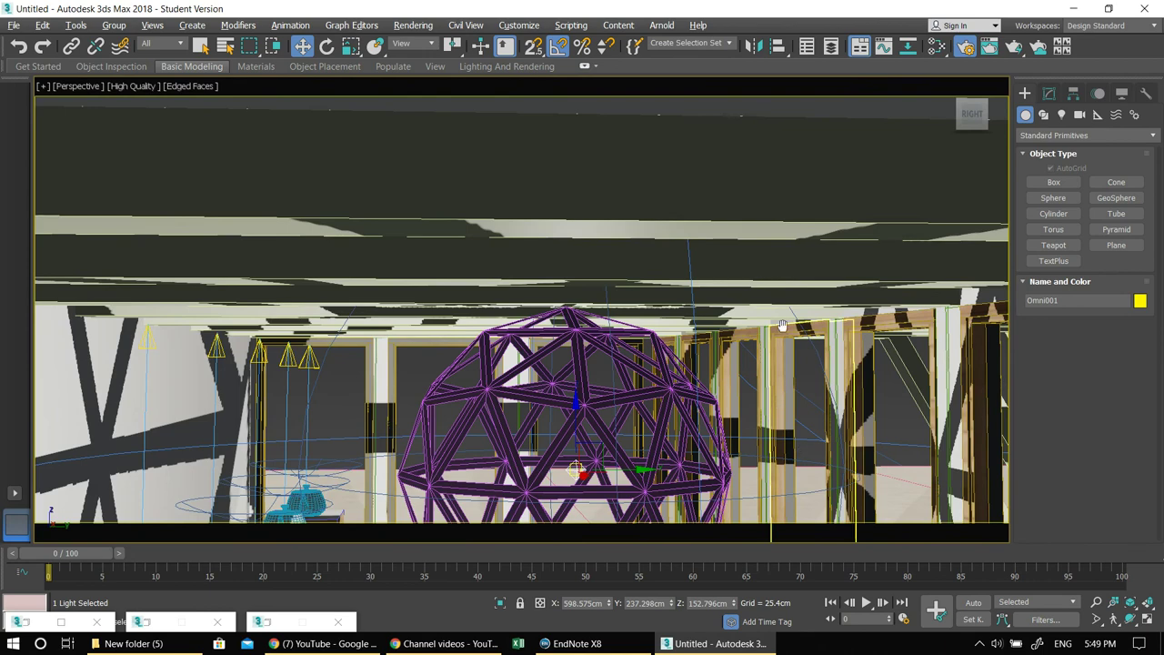
scroll(779, 319, "down", 5)
middle_click_drag(777, 316, 634, 291)
scroll(632, 301, "up", 5)
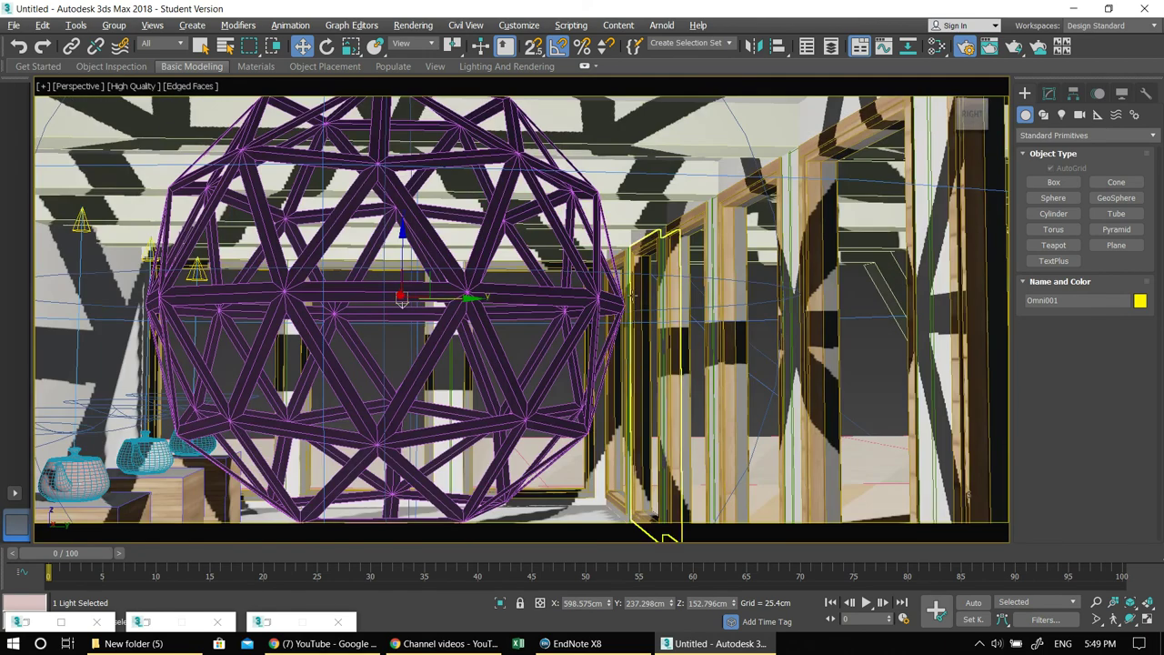
scroll(635, 300, "down", 5)
mouse_move(776, 337)
middle_mouse_down("alt")
mouse_move(725, 363)
mouse_move(751, 380)
mouse_move(727, 403)
middle_mouse_up("alt")
scroll(725, 363, "up", 3)
middle_click_drag(683, 323, 641, 304, "alt")
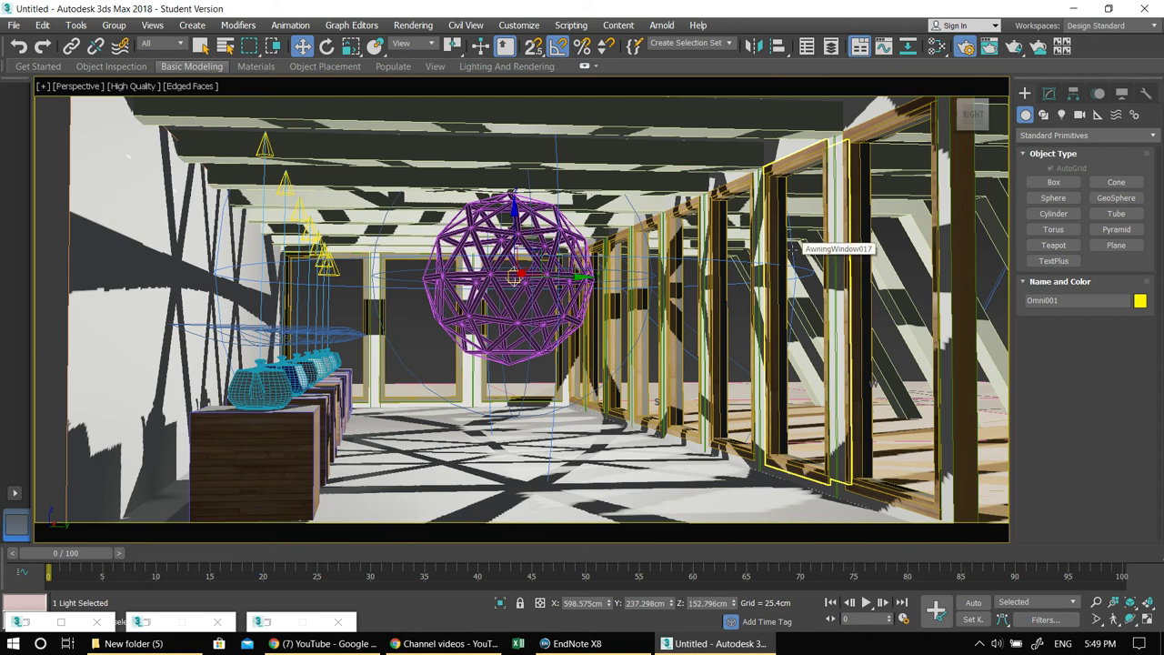
key("shift+q")
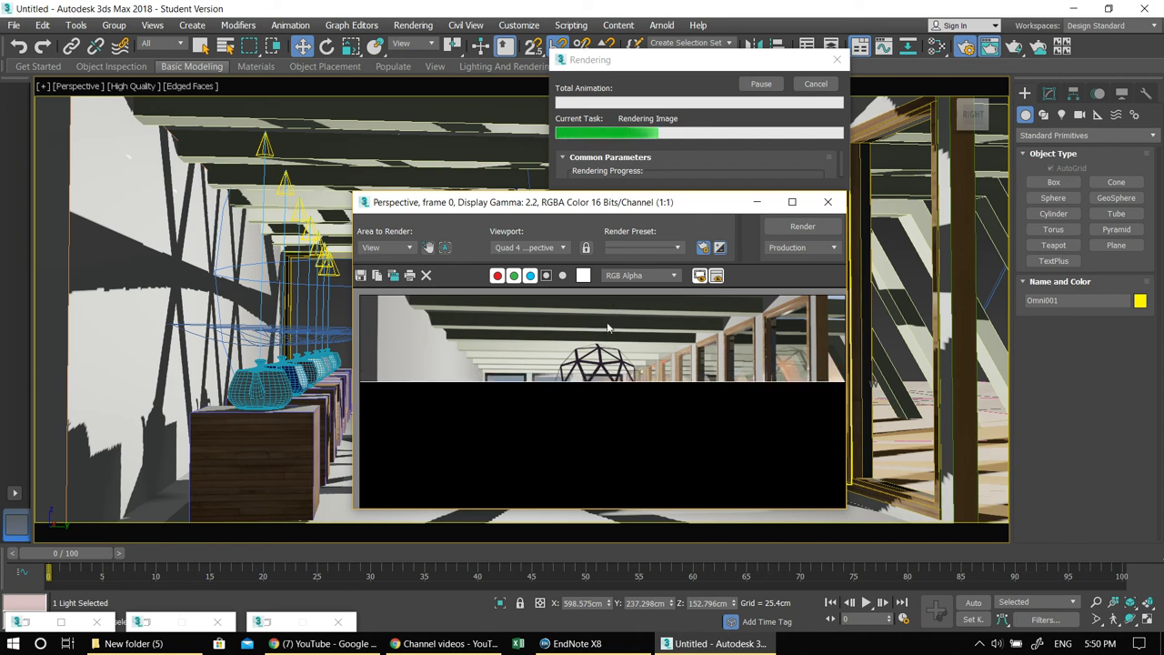
key("Escape")
left_click(829, 206)
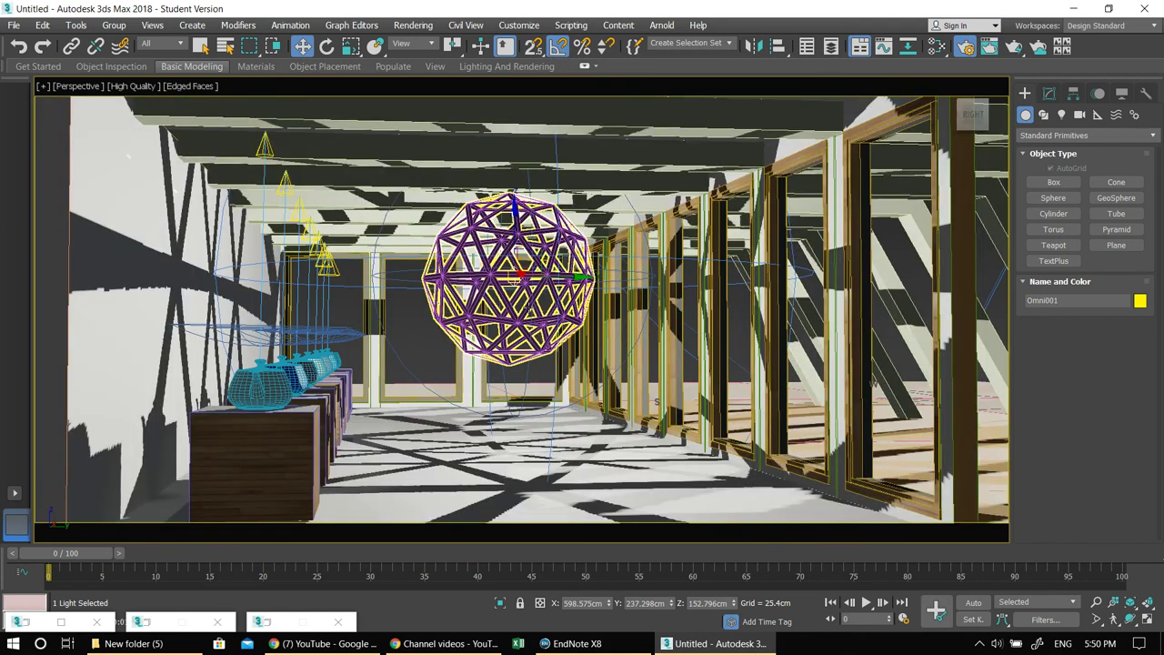
Apply a Shell modifier to the geodesic sphere frame with an outer amount of 8.23 cm.
left_click(528, 308)
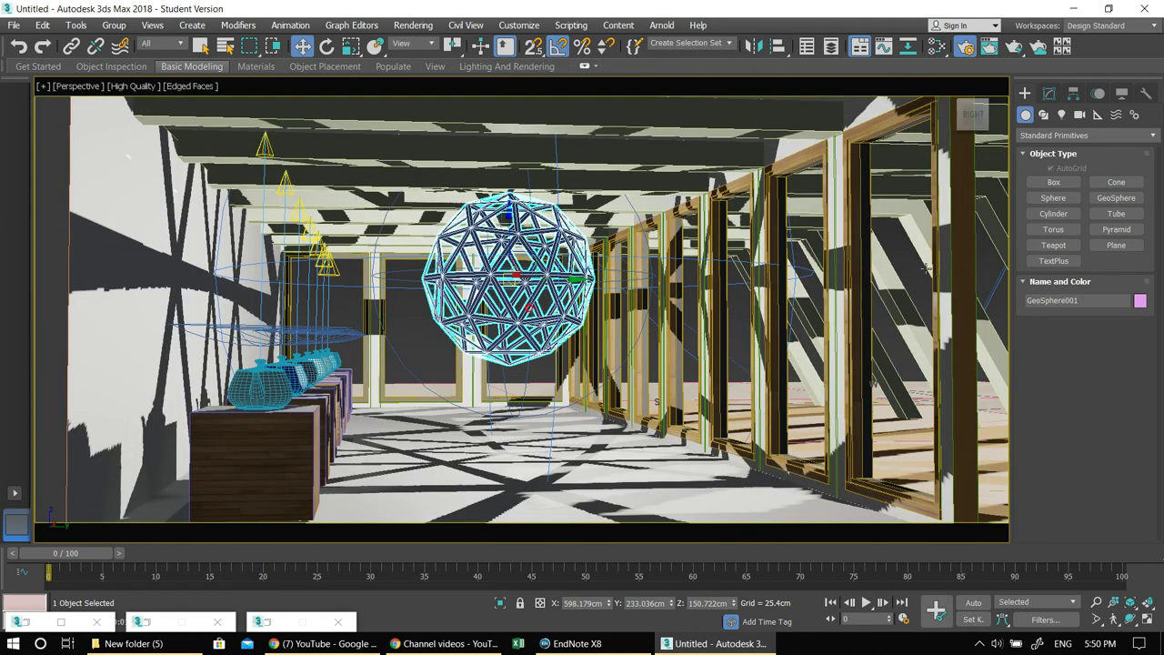
left_click(1051, 94)
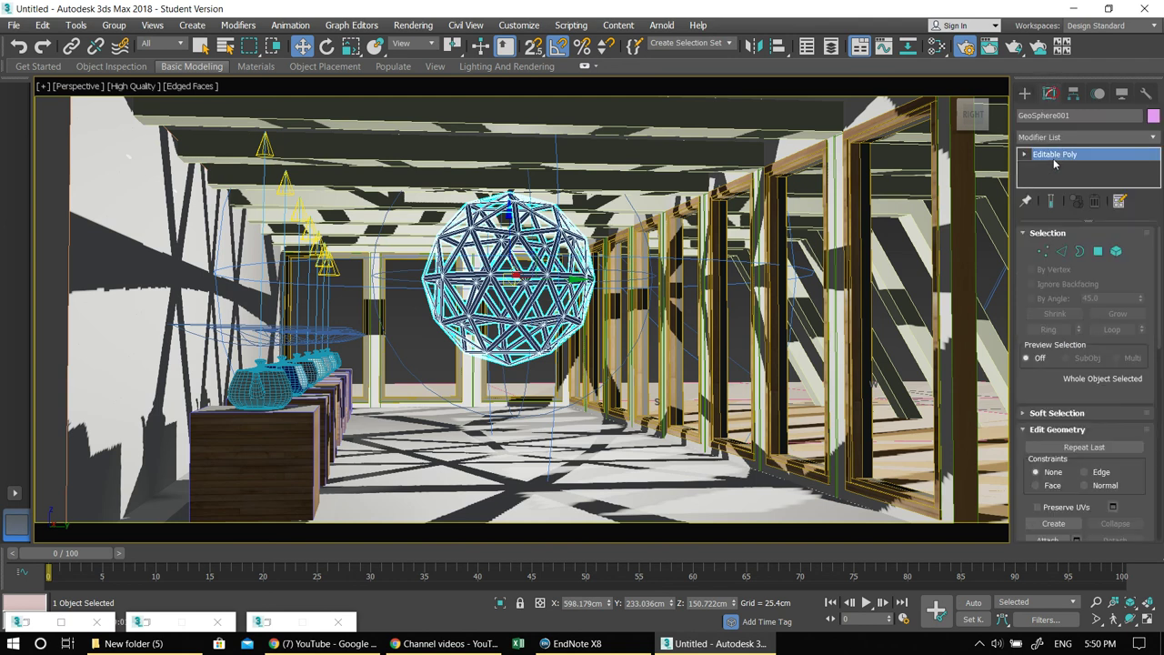
left_click(1059, 135)
scroll(1067, 236, "down", 3)
key("s")
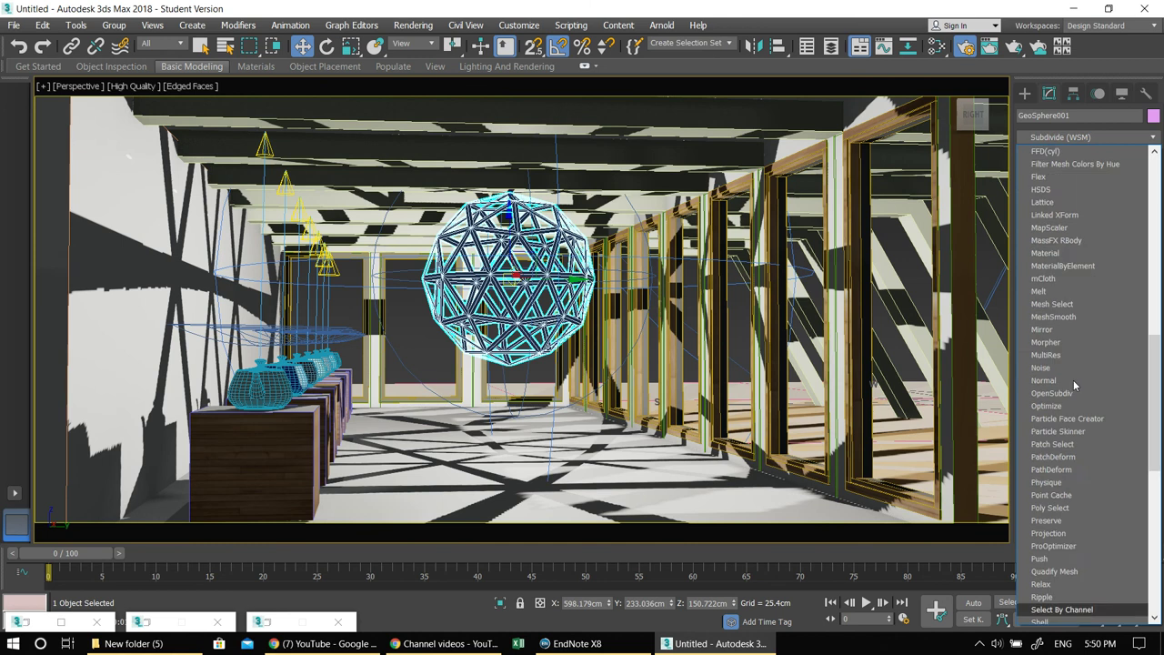
key("s")
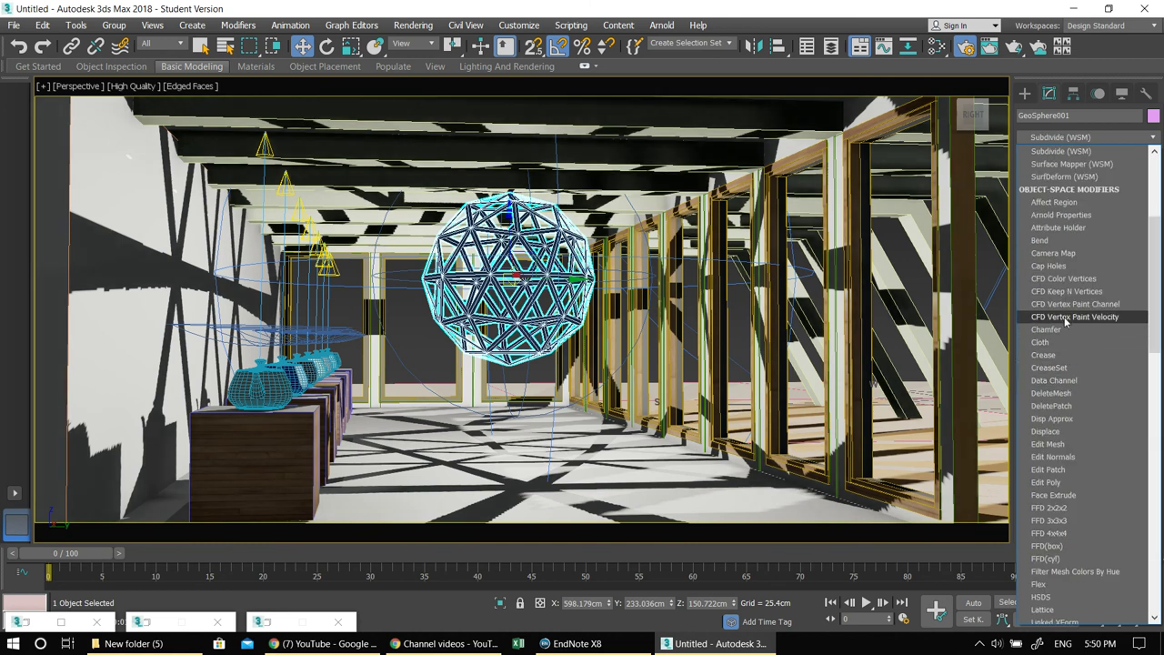
scroll(1068, 300, "down", 20)
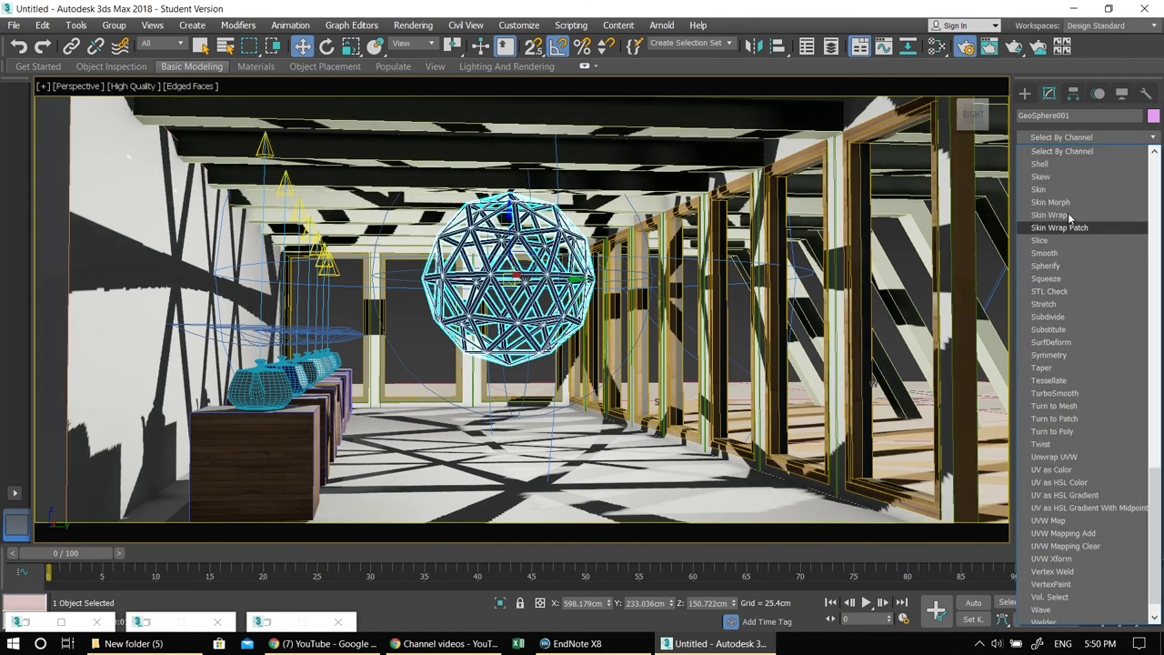
left_click(1041, 164)
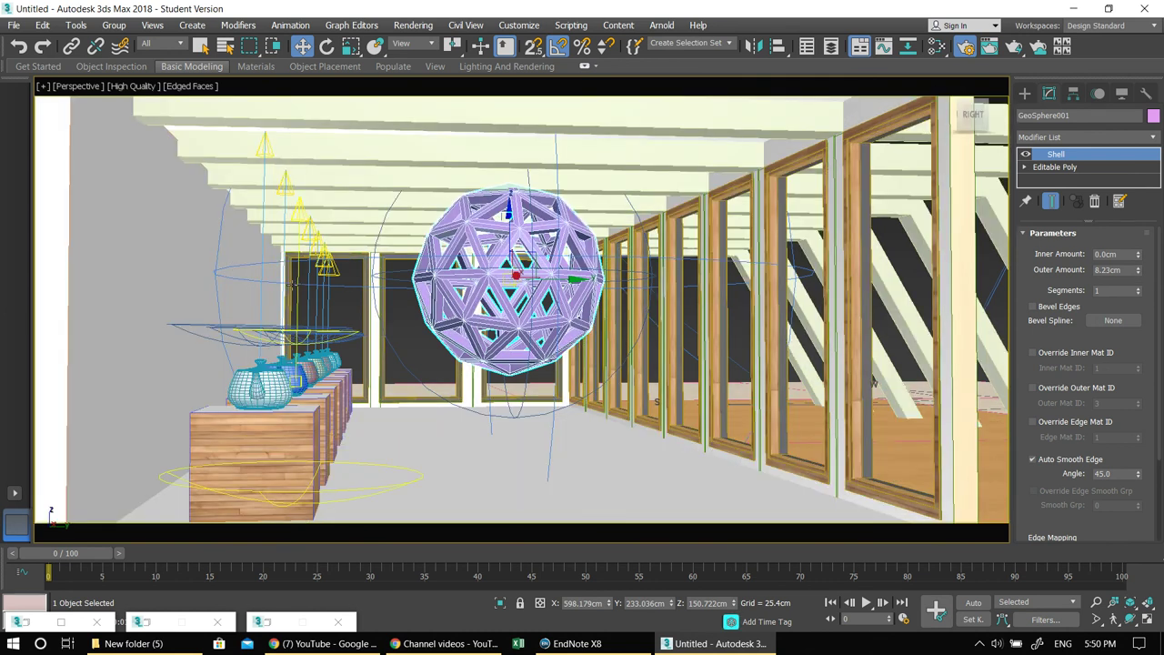
Inspect the thickened sphere frame in the left and top views, and select the Omni light at its centre.
middle_click_drag(295, 284, 272, 293)
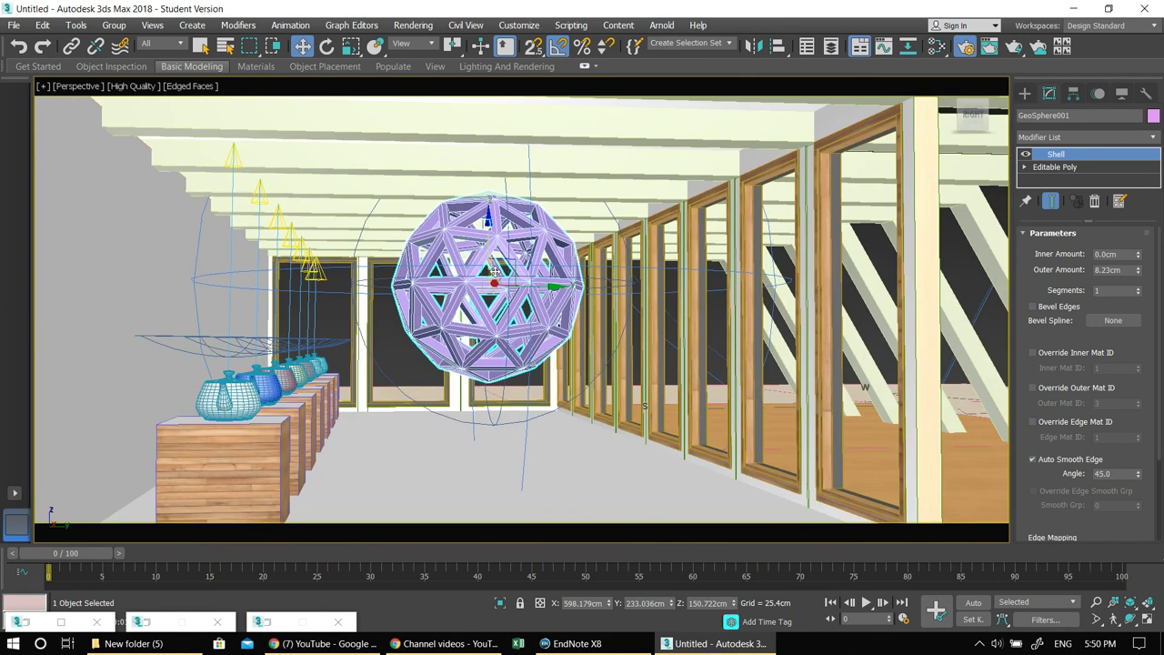
key("alt+w")
left_click(312, 371)
key("alt+w")
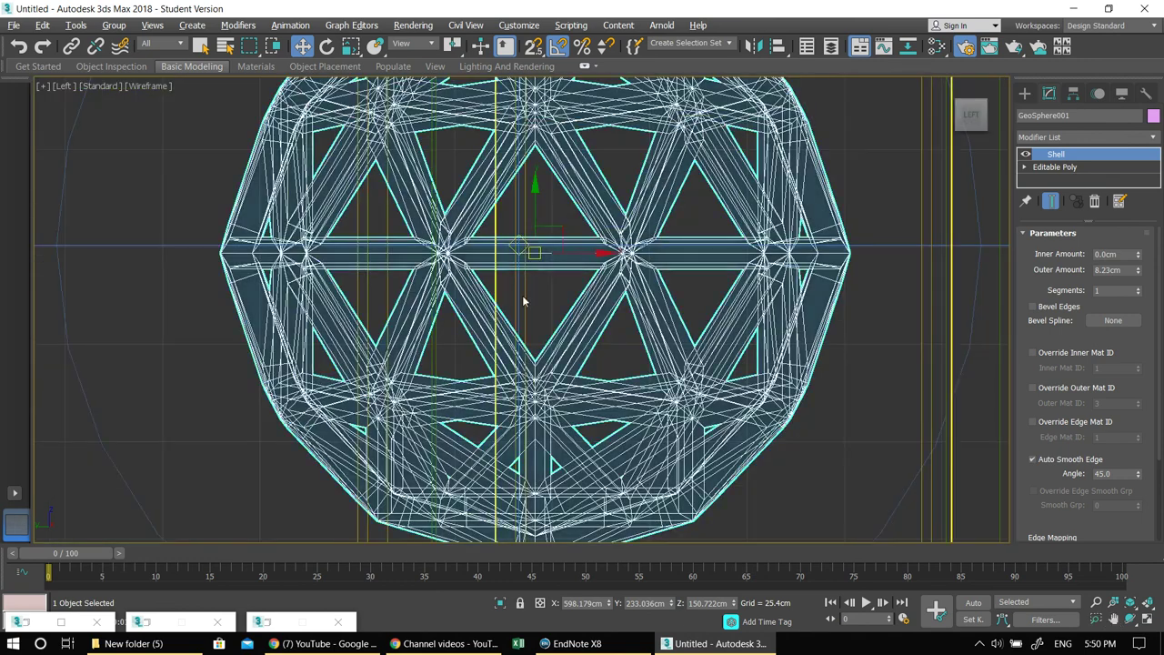
key("alt+w")
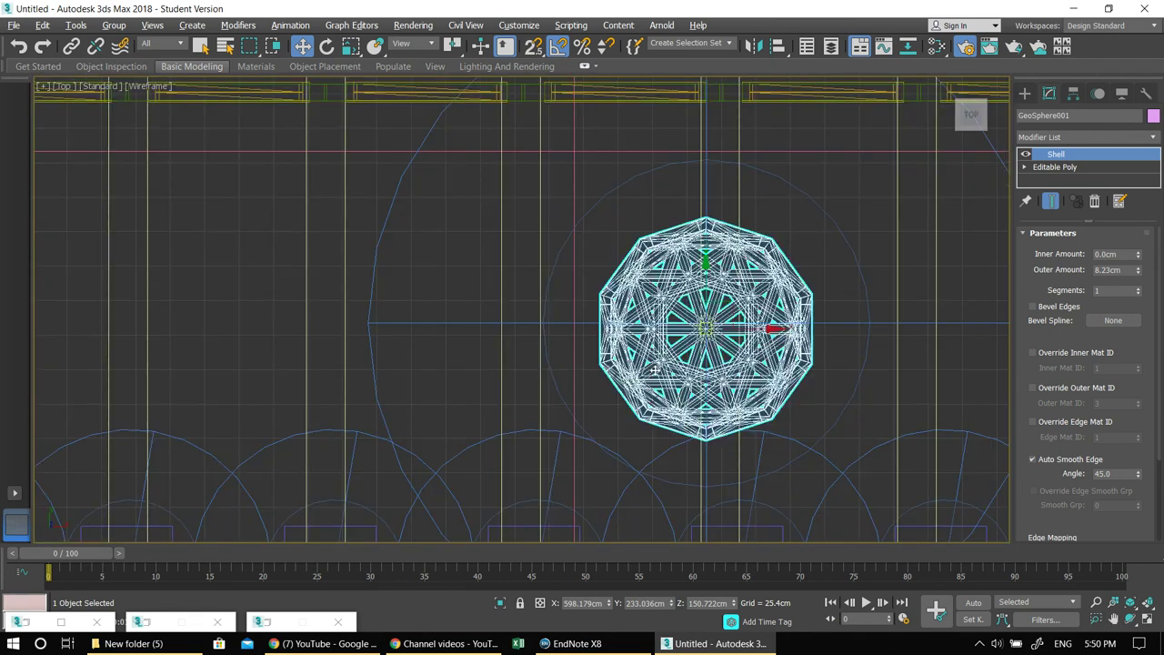
scroll(726, 340, "up", 10)
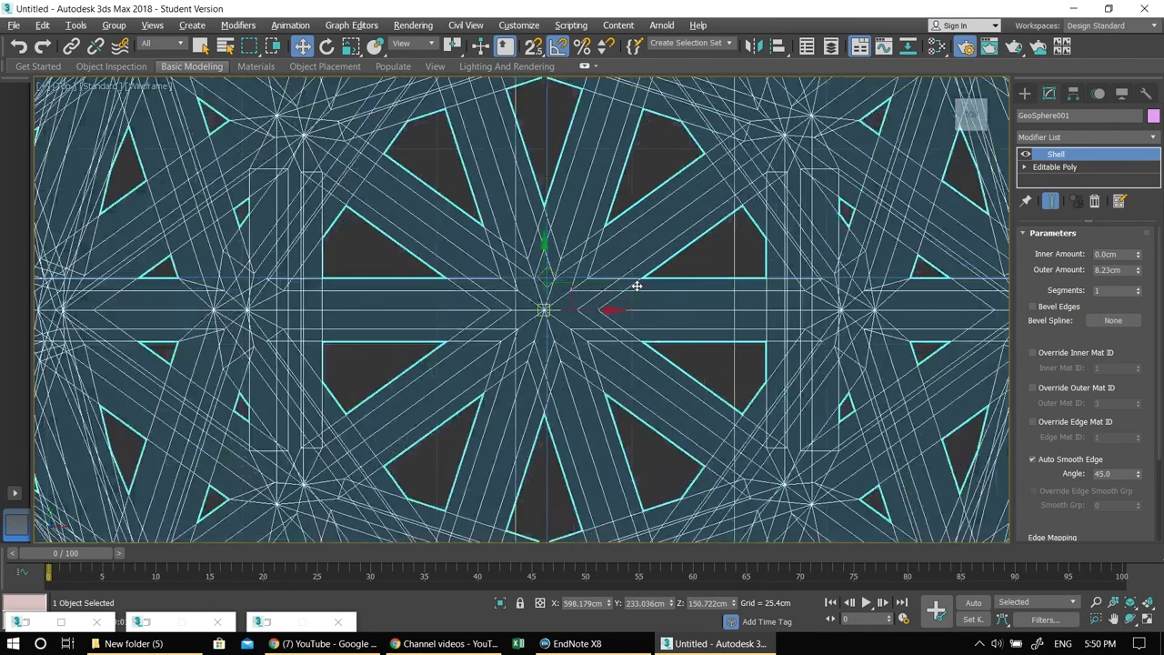
left_click(717, 252)
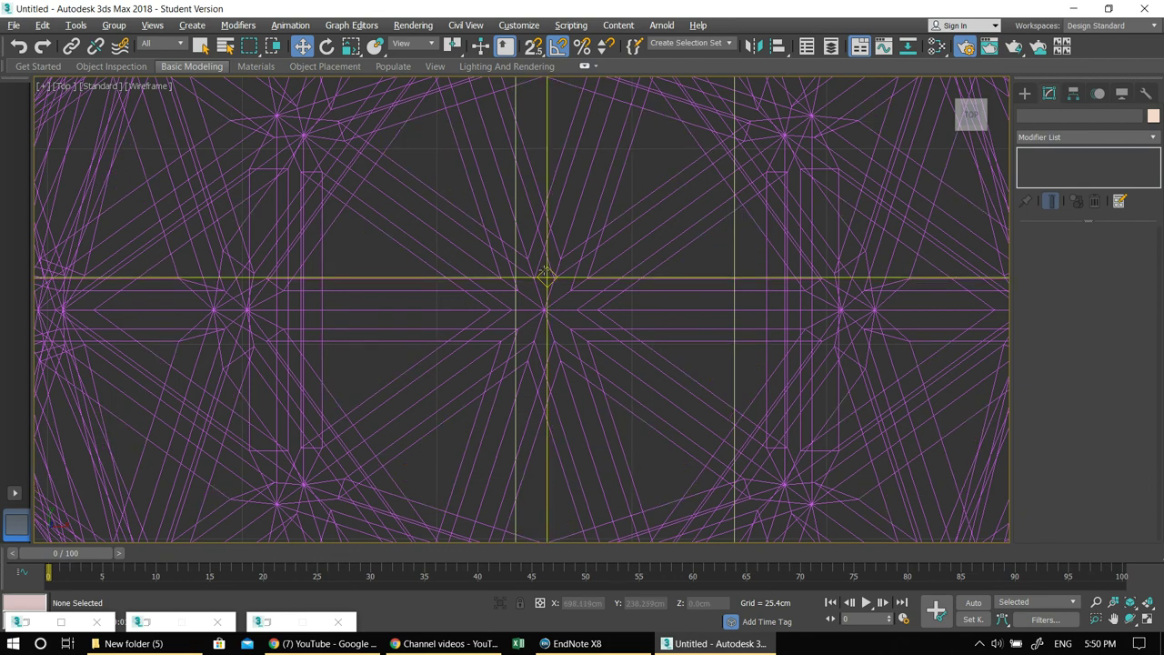
left_click(547, 277)
Try the Spot light type on the light inside the sphere and check its effect in the perspective view.
left_click(1082, 265)
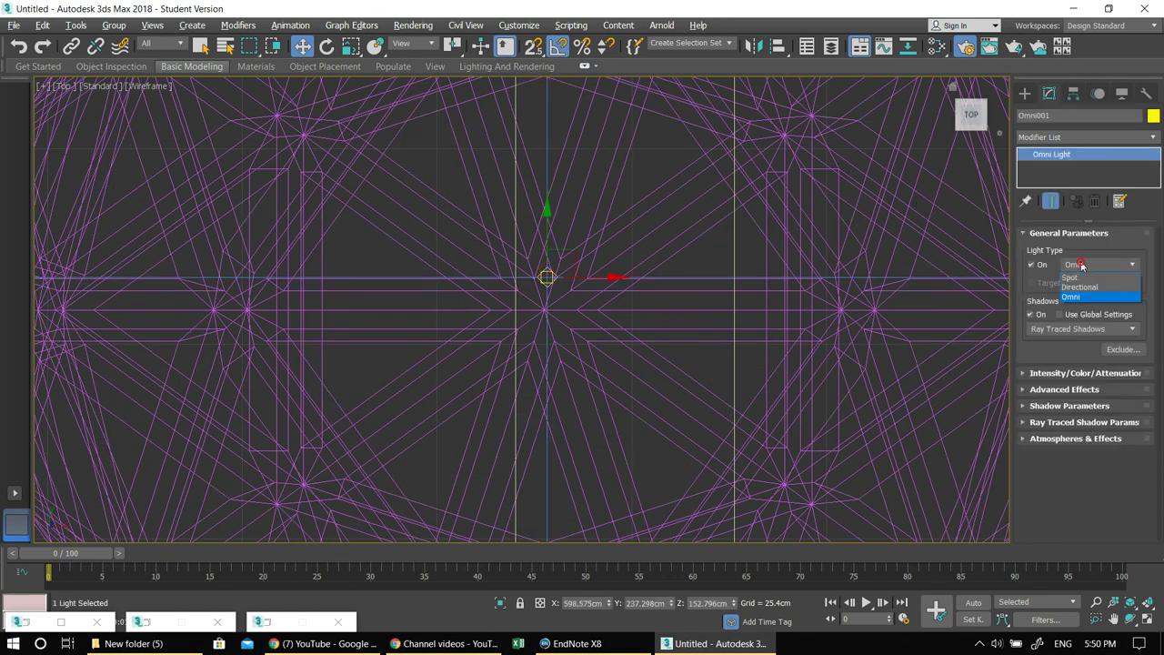
left_click(1088, 278)
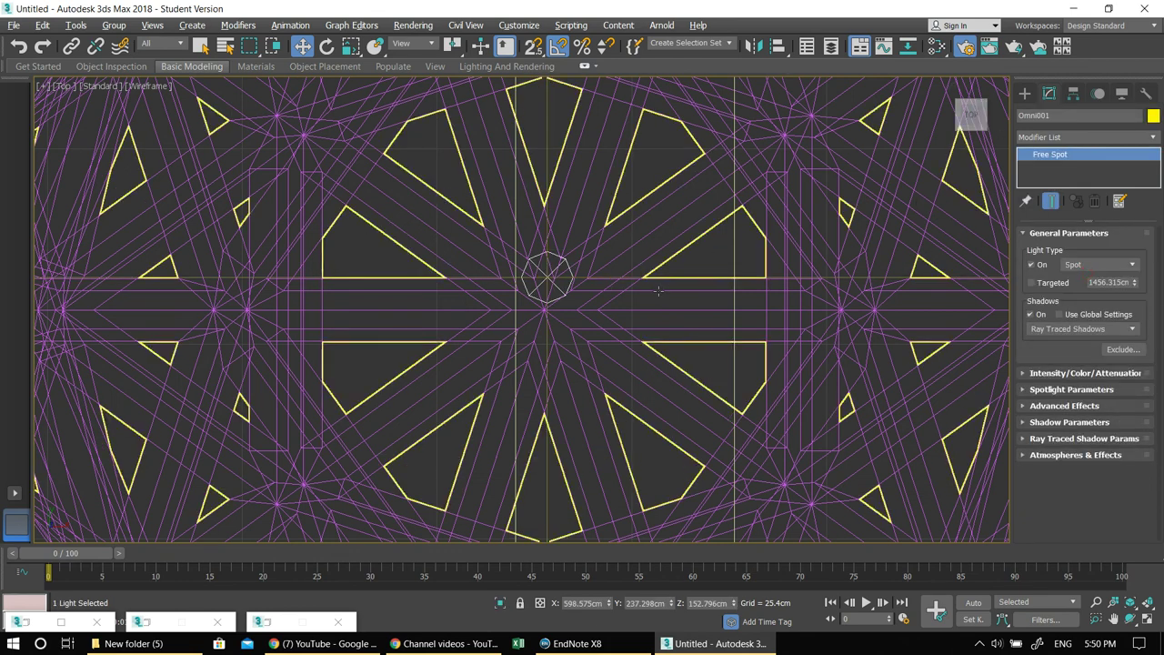
scroll(623, 293, "down", 5)
key("alt+w")
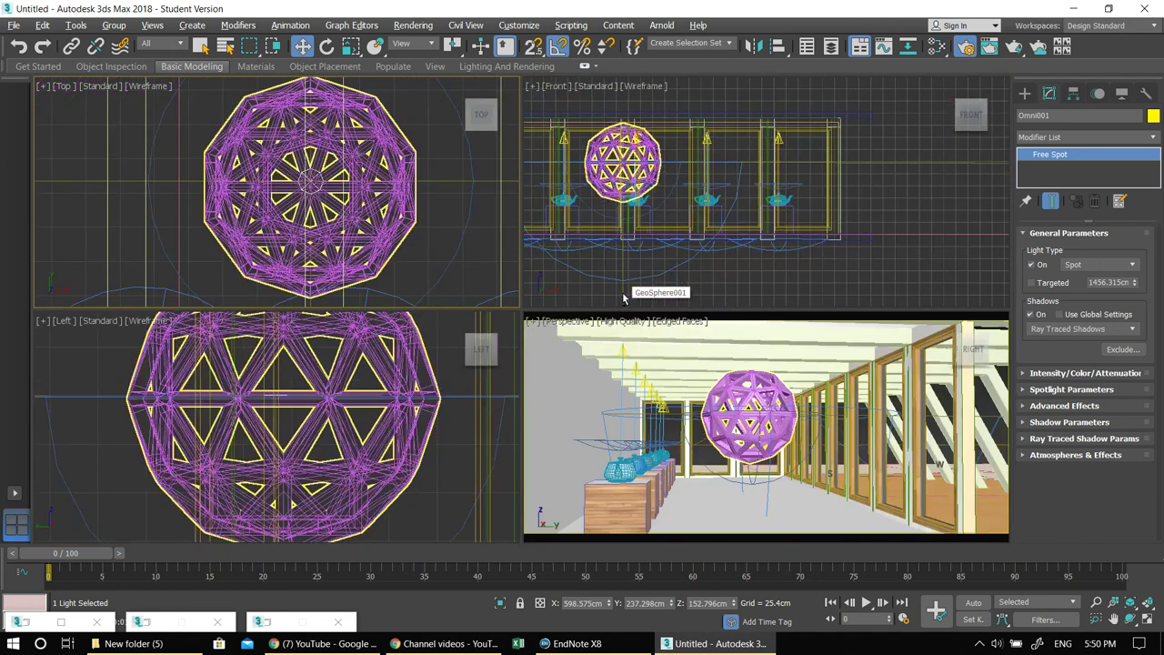
middle_click(682, 368)
key("alt+w")
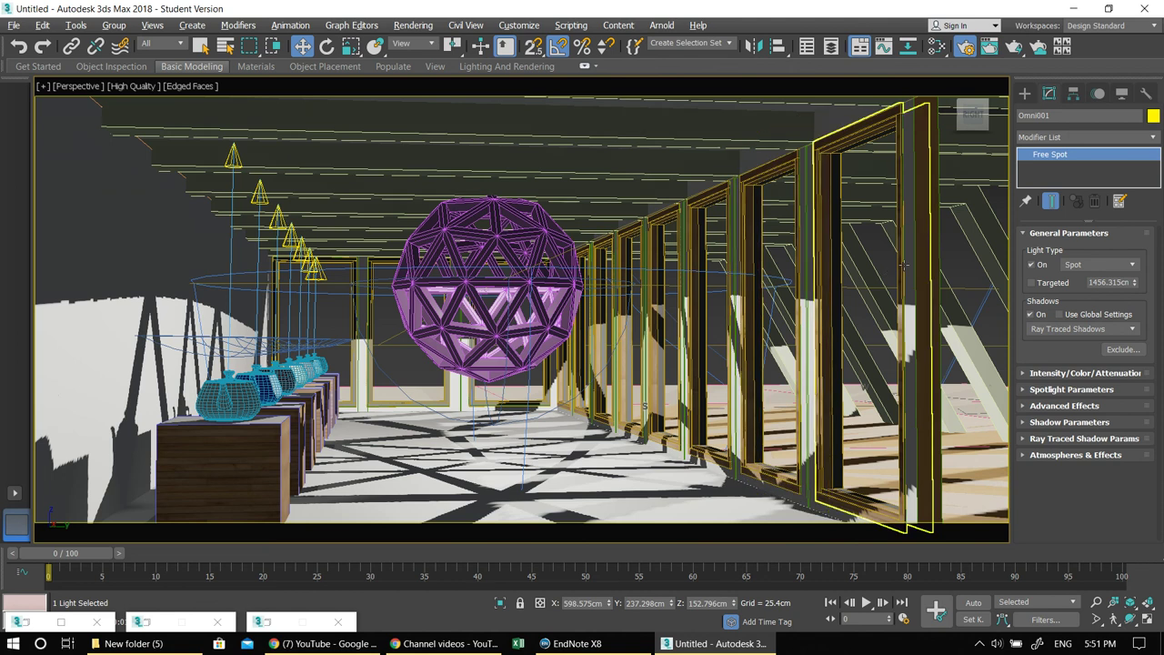
Try the Directional type on the light inside the sphere and return it to Omni.
left_click(1090, 263)
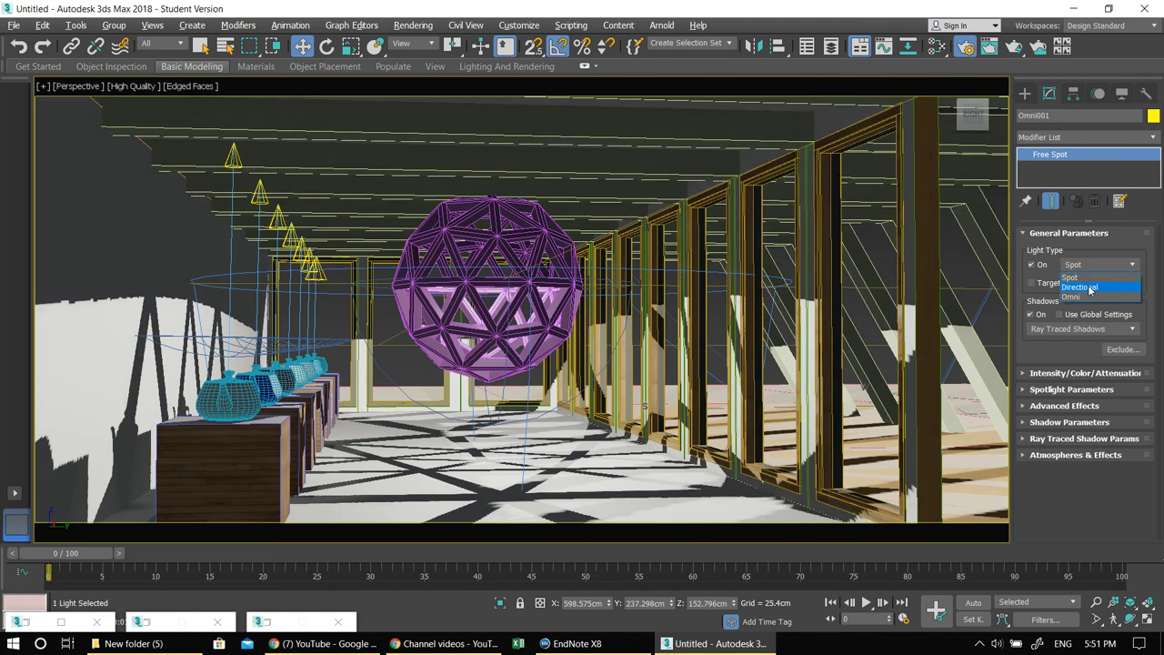
left_click(1080, 287)
left_click(1082, 265)
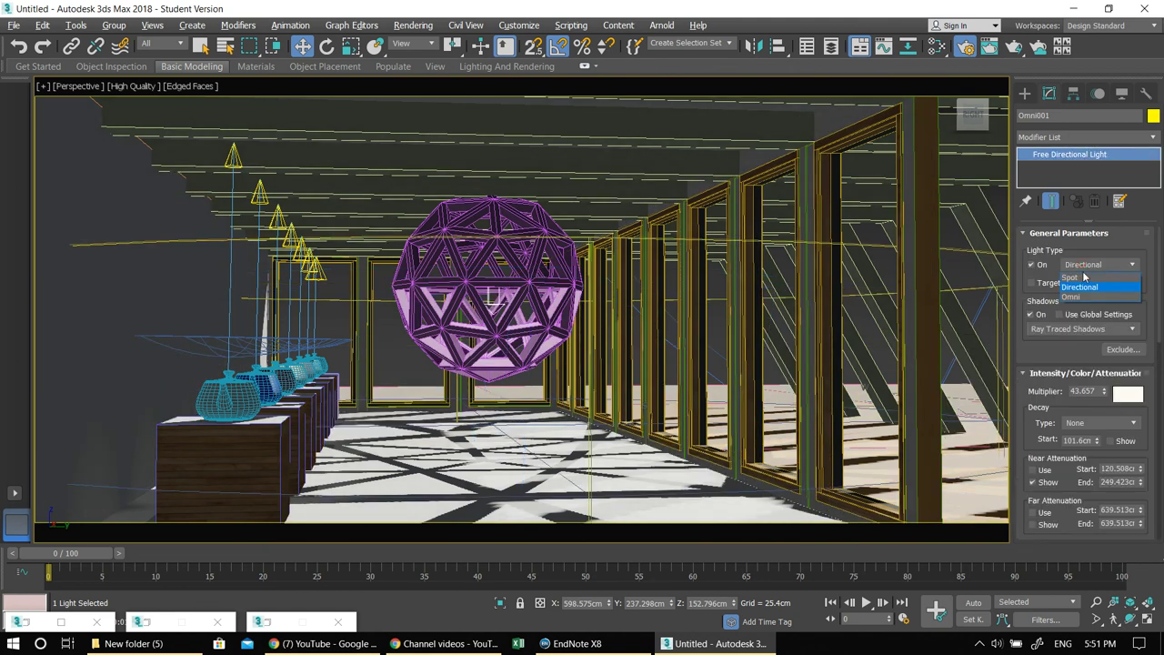
left_click(1084, 295)
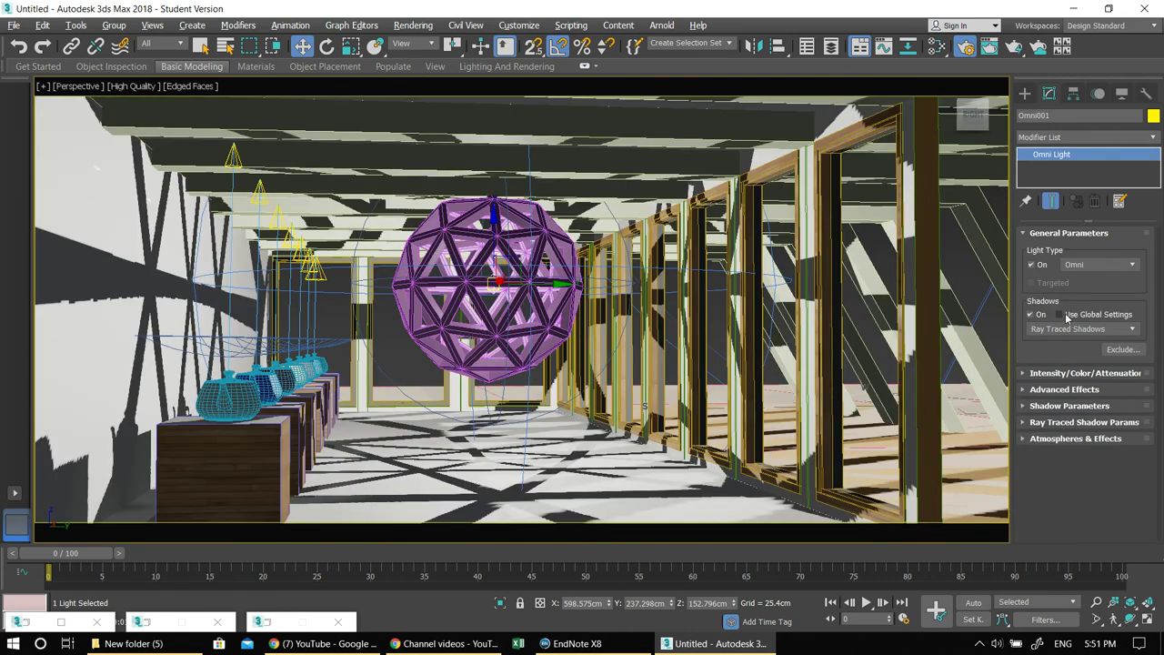
Enable global shadow settings for the Omni light and render the perspective view of the gallery.
left_click(1068, 316)
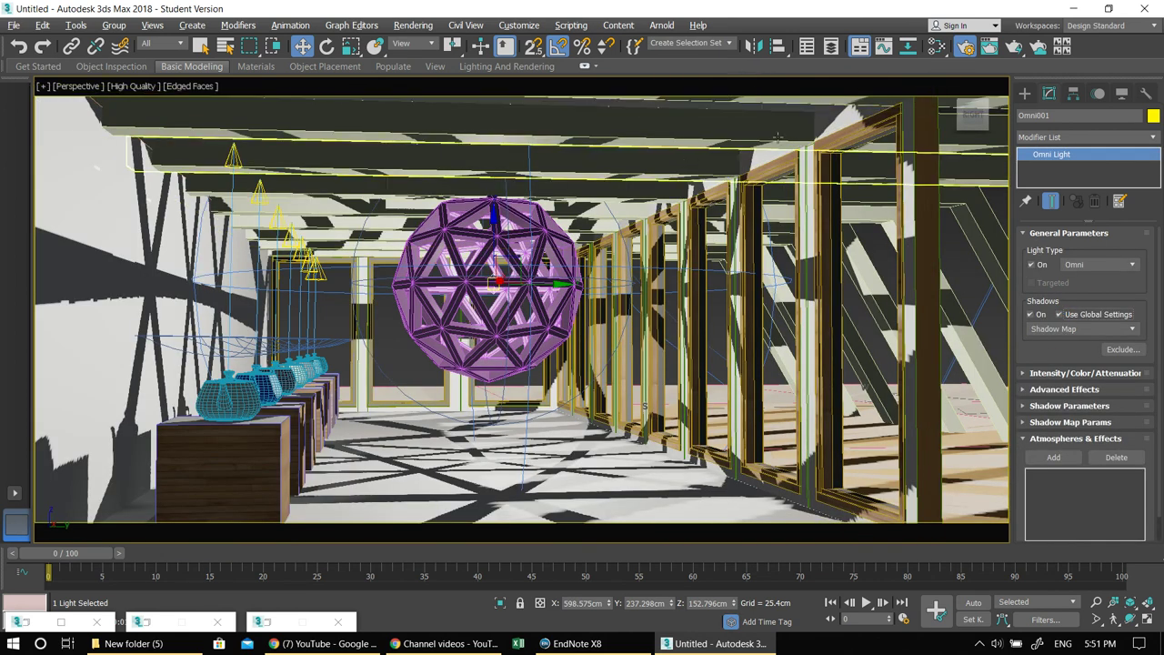
key("shift+q")
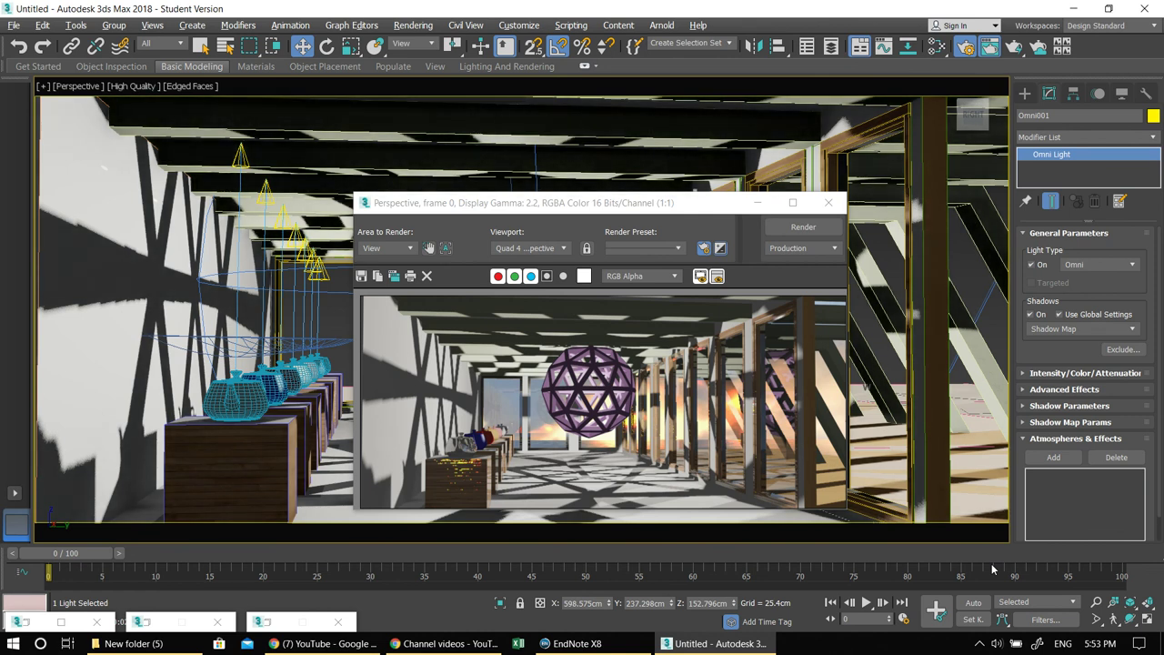
left_click(981, 642)
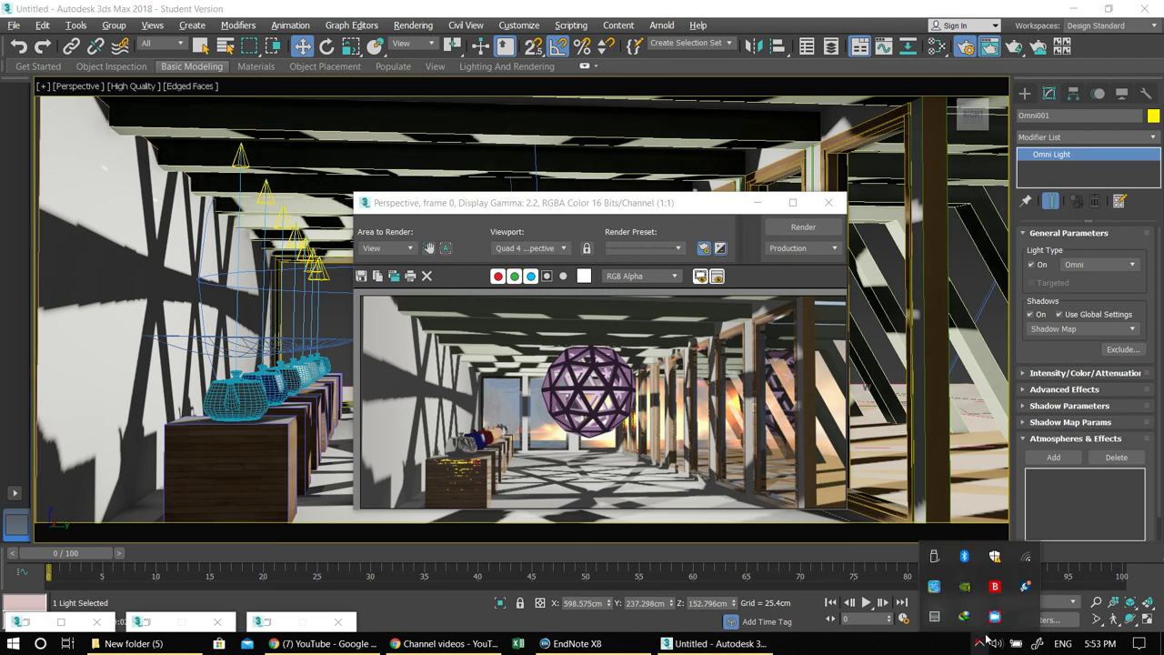